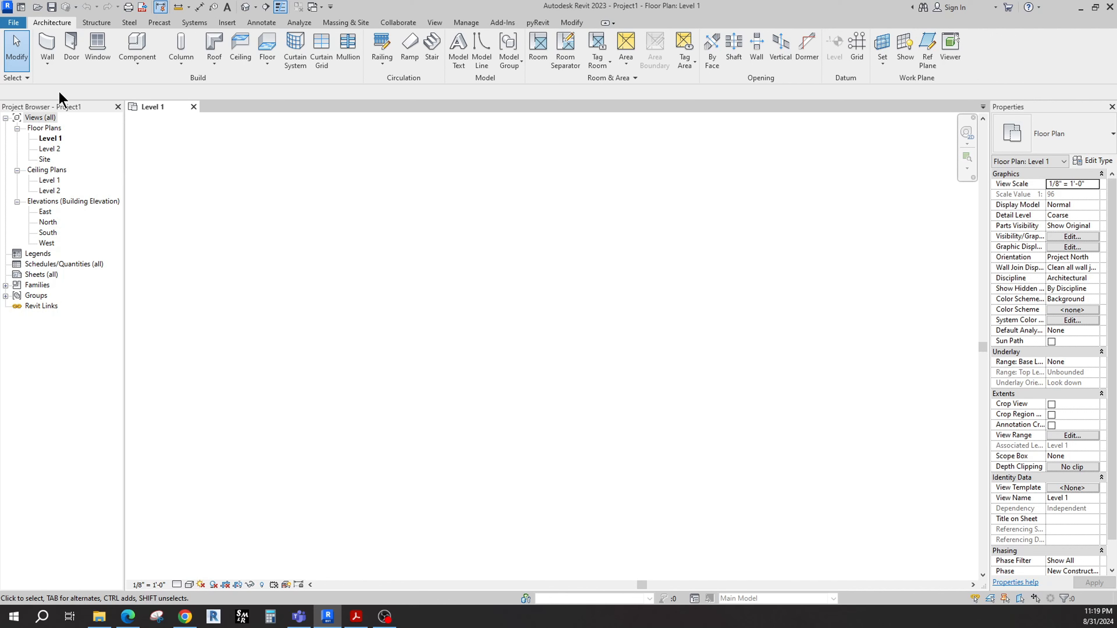
- Draw a rectangular enclosure of Generic - 5" walls on Level 1, about 41' 11" by 36' 11" overall
{"action": "left_click", "coordinate": [42, 41]}
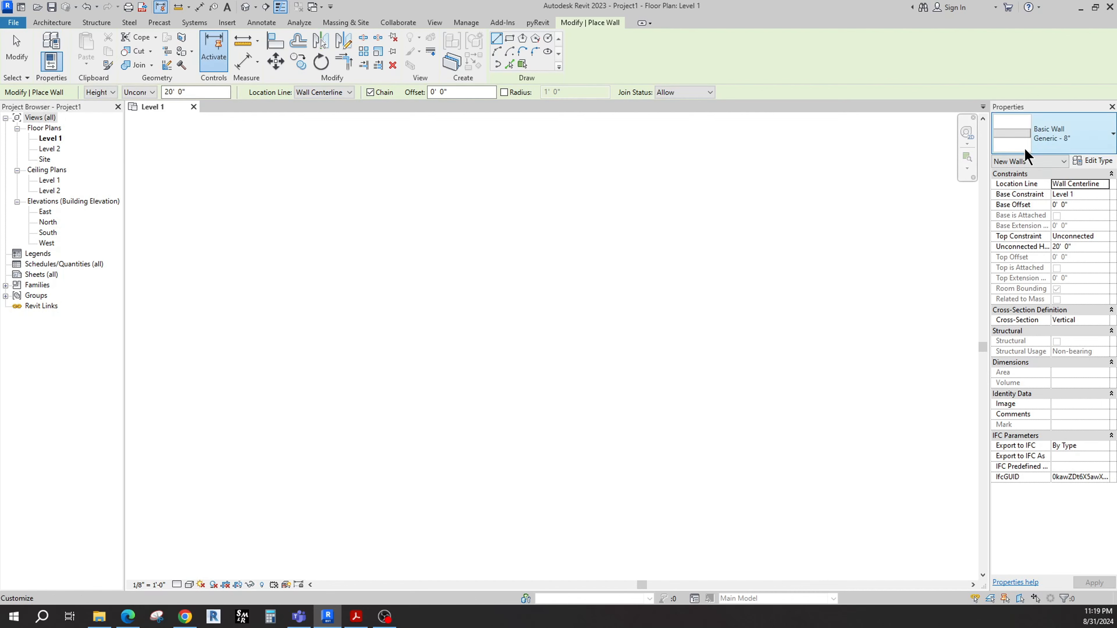
{"action": "left_click", "coordinate": [1041, 143]}
{"action": "scroll", "coordinate": [1036, 264], "scroll_direction": "up", "scroll_amount": 3}
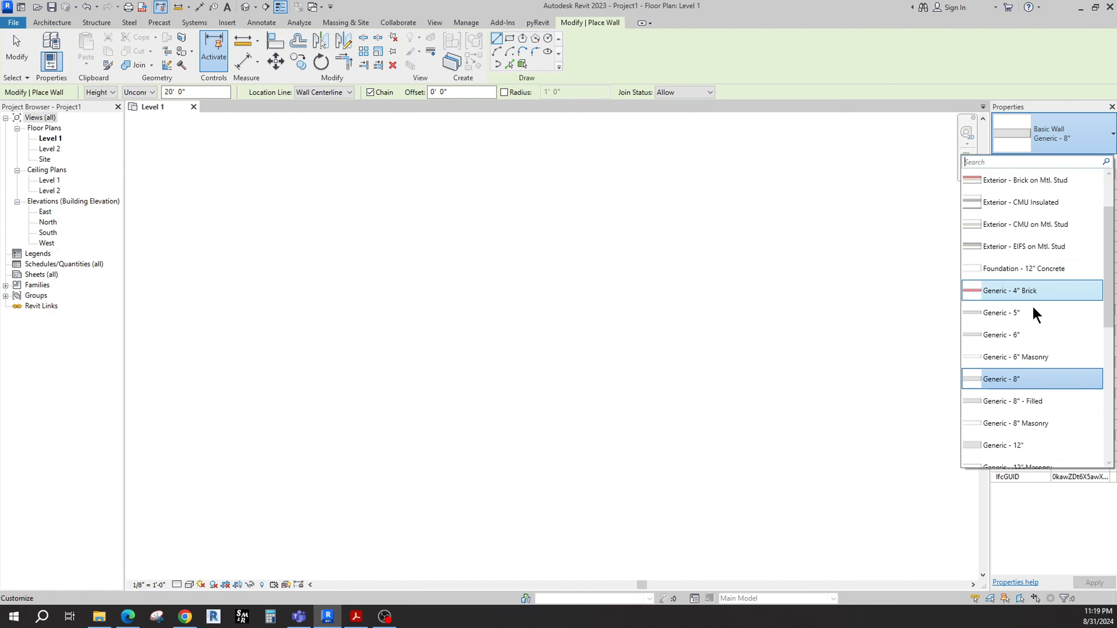
{"action": "left_click", "coordinate": [1029, 316]}
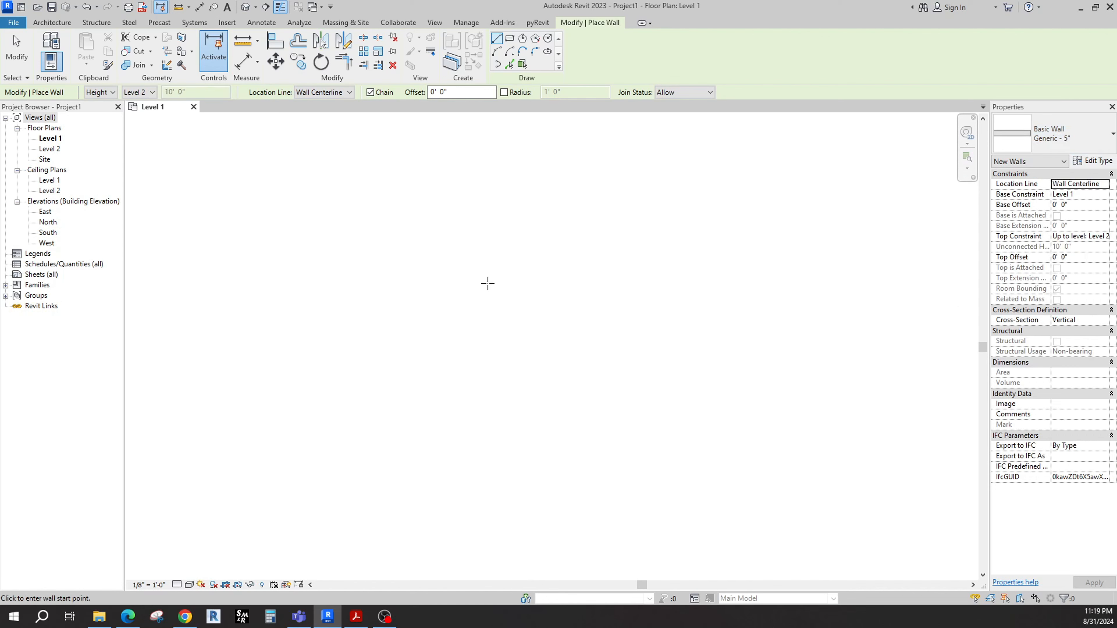
{"action": "left_click", "coordinate": [509, 39]}
{"action": "left_click", "coordinate": [379, 190]}
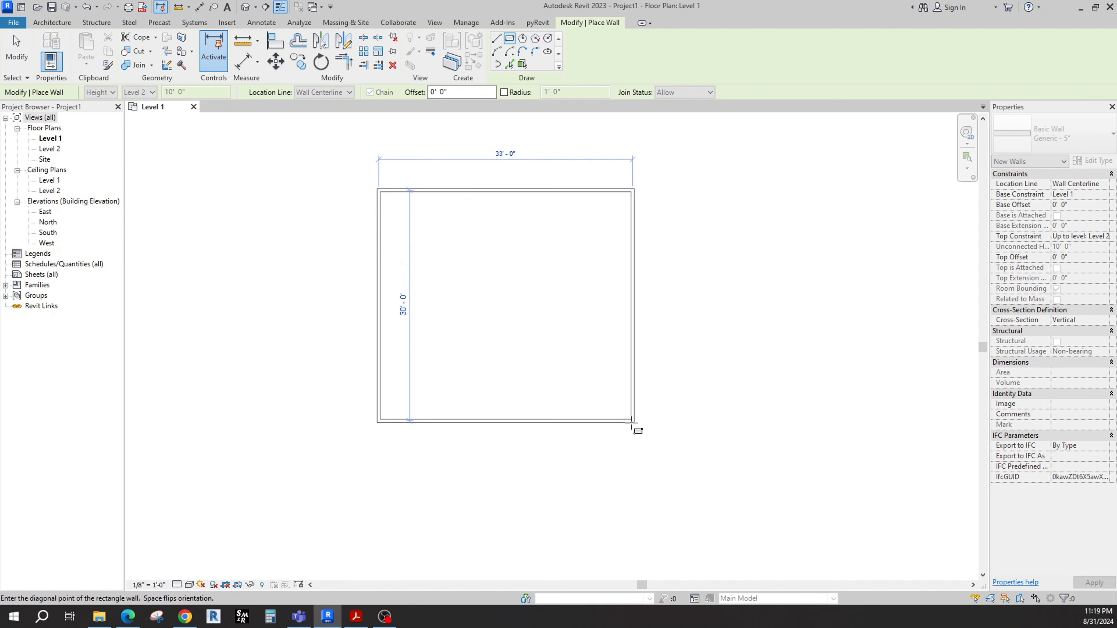
{"action": "left_click", "coordinate": [699, 470]}
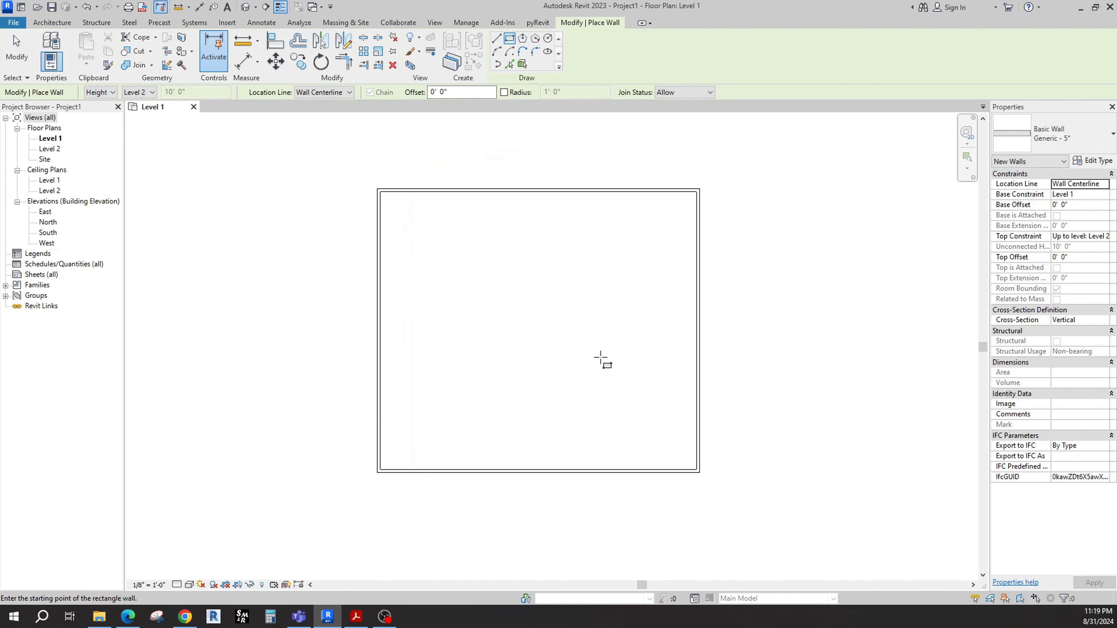
{"action": "key", "text": "Escape"}
- Add an aligned dimension referencing wall faces across the building's overall width, placed above the upper wall
{"action": "left_click", "coordinate": [199, 7]}
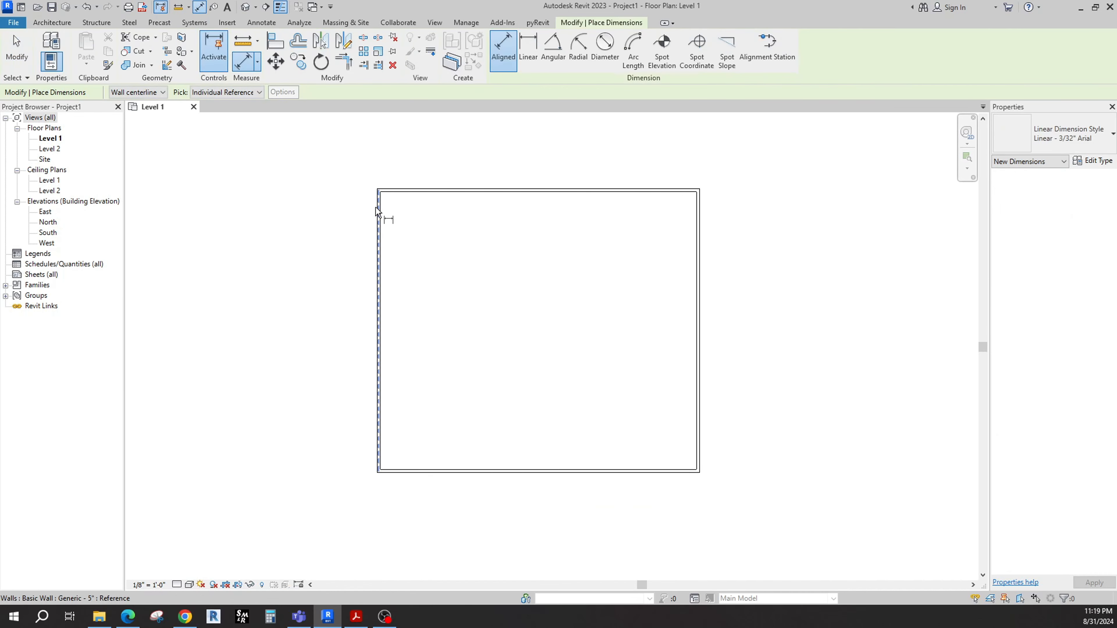
{"action": "left_click", "coordinate": [143, 92]}
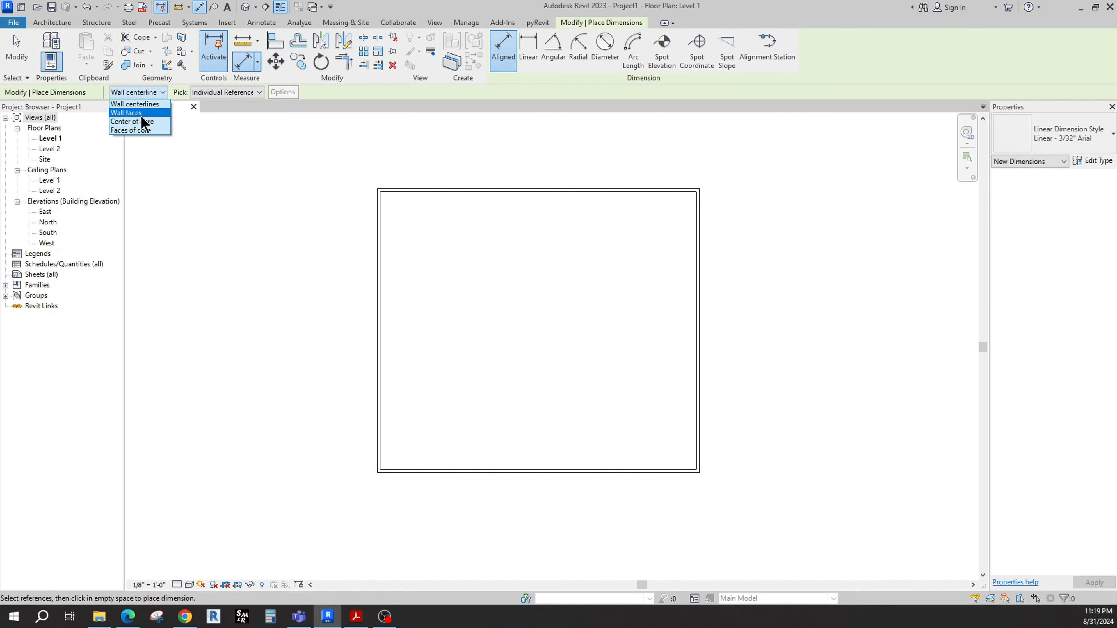
{"action": "left_click", "coordinate": [132, 113]}
{"action": "scroll", "coordinate": [411, 212], "scroll_direction": "up", "scroll_amount": 5}
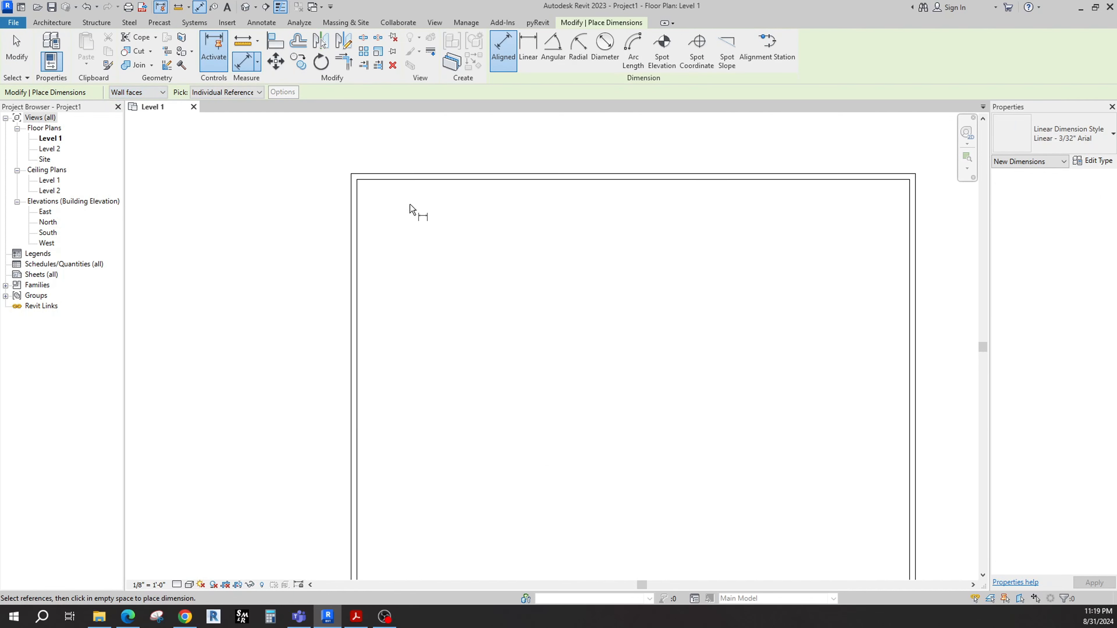
{"action": "left_click", "coordinate": [359, 195]}
{"action": "scroll", "coordinate": [703, 246], "scroll_direction": "down", "scroll_amount": 3}
{"action": "middle_click_drag", "start_coordinate": [716, 250], "coordinate": [419, 269]}
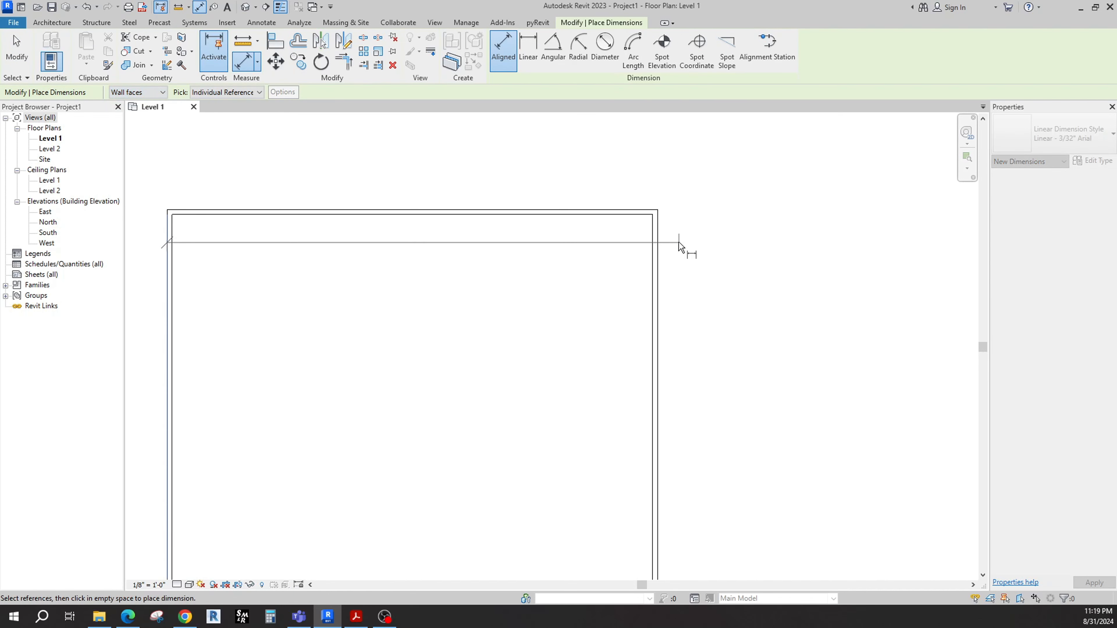
{"action": "left_click", "coordinate": [658, 243]}
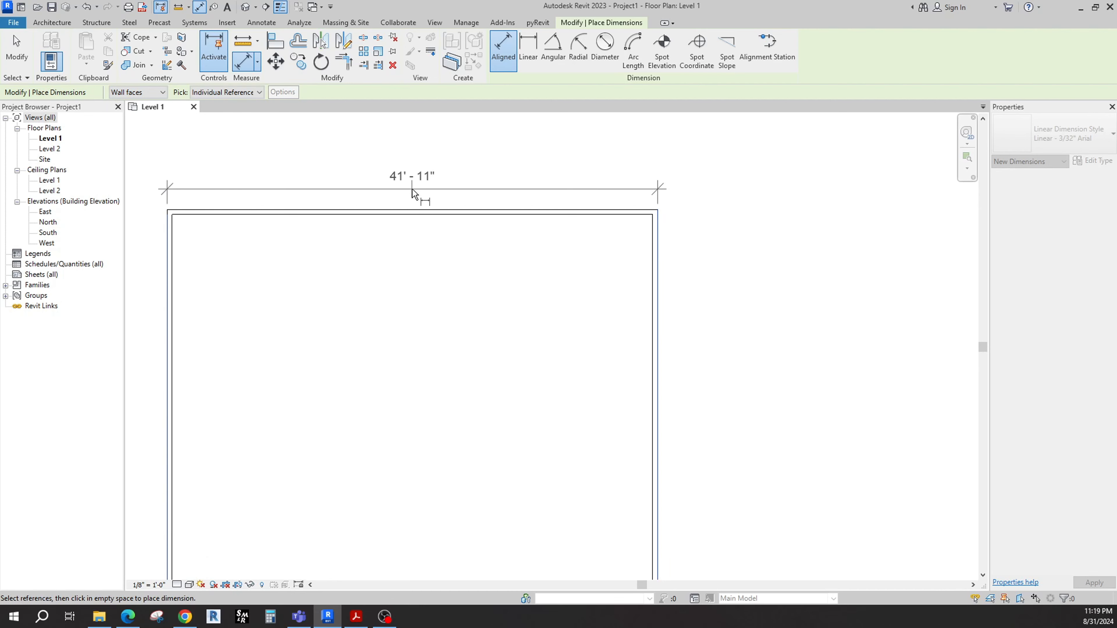
{"action": "left_click", "coordinate": [412, 188]}
{"action": "key", "text": "Escape"}
{"action": "key", "text": "Escape"}
- Set the overall width dimension to 48.6 by moving the right-hand wall
{"action": "left_click", "coordinate": [695, 253]}
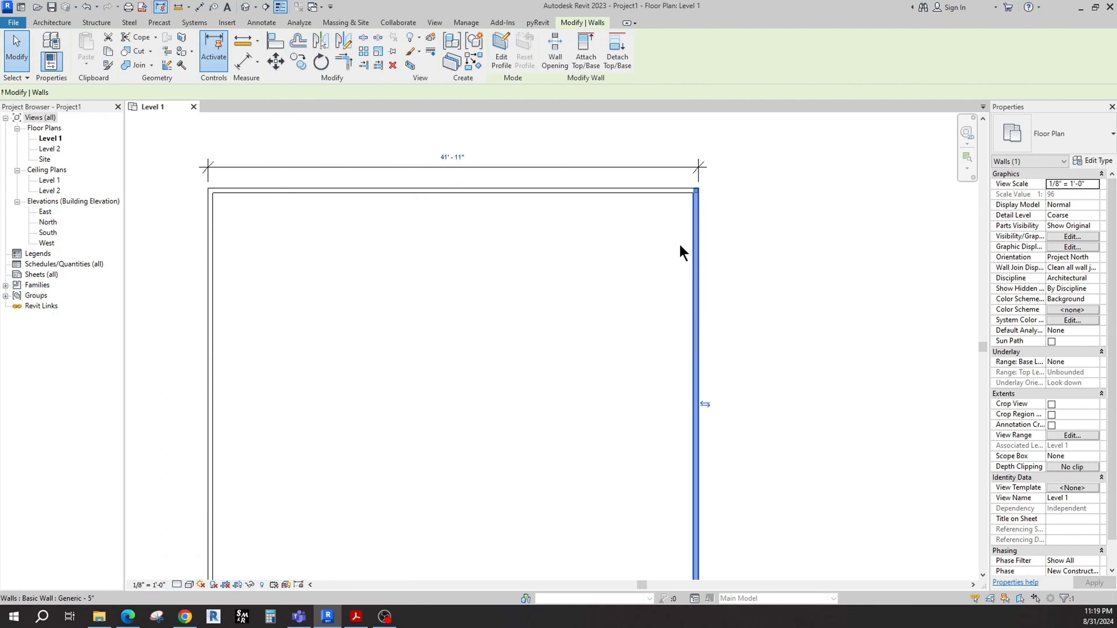
{"action": "left_click", "coordinate": [454, 157]}
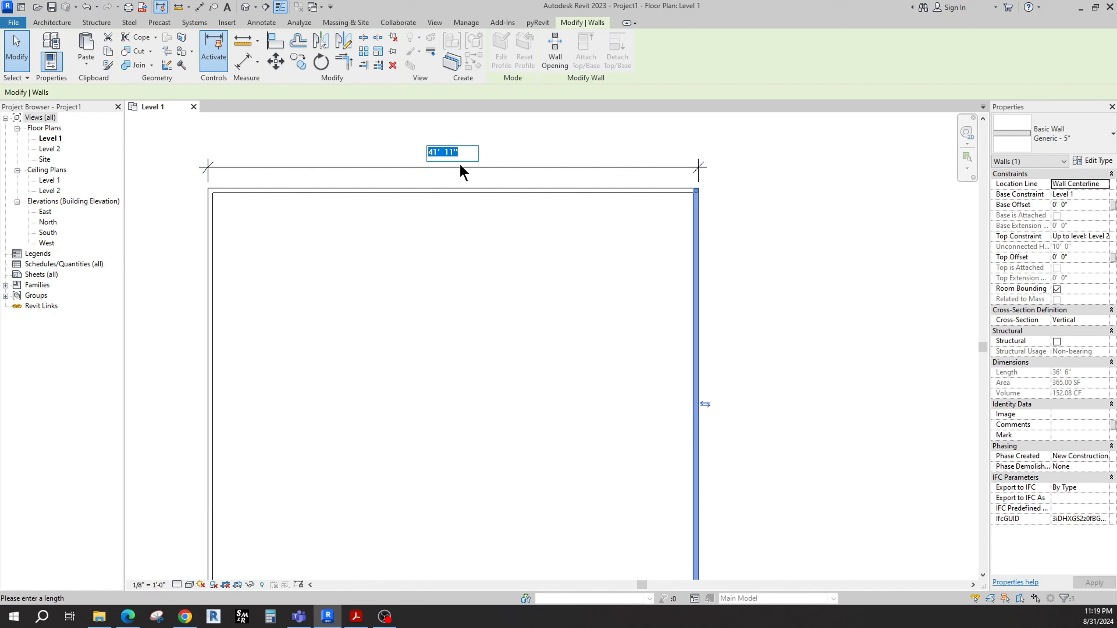
{"action": "type", "text": "48.6"}
{"action": "key", "text": "Return"}
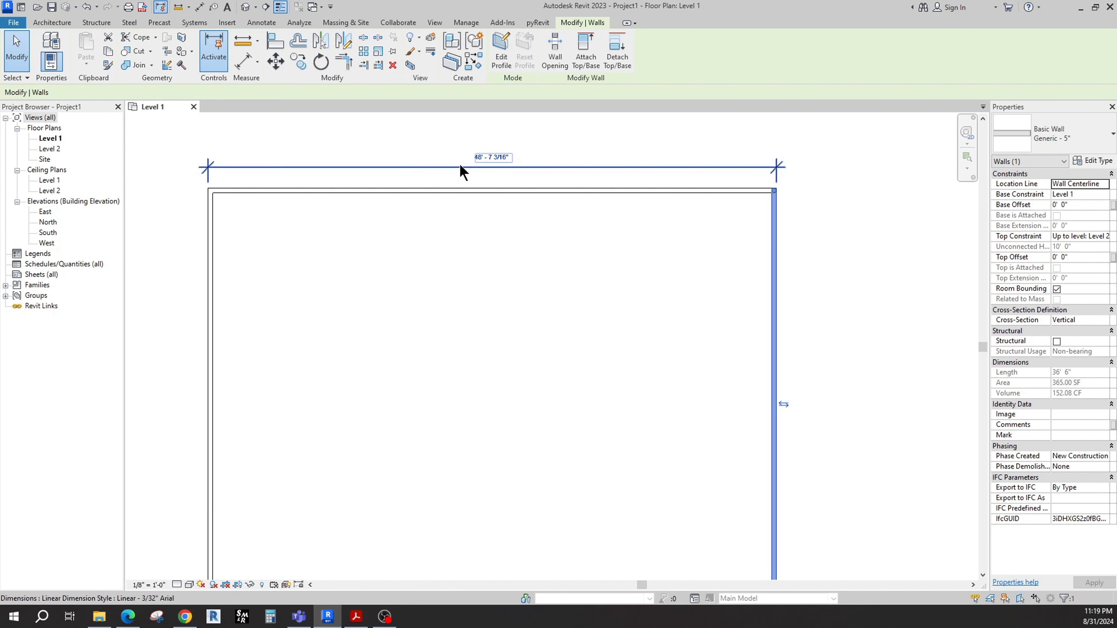
{"action": "key", "text": "Escape"}
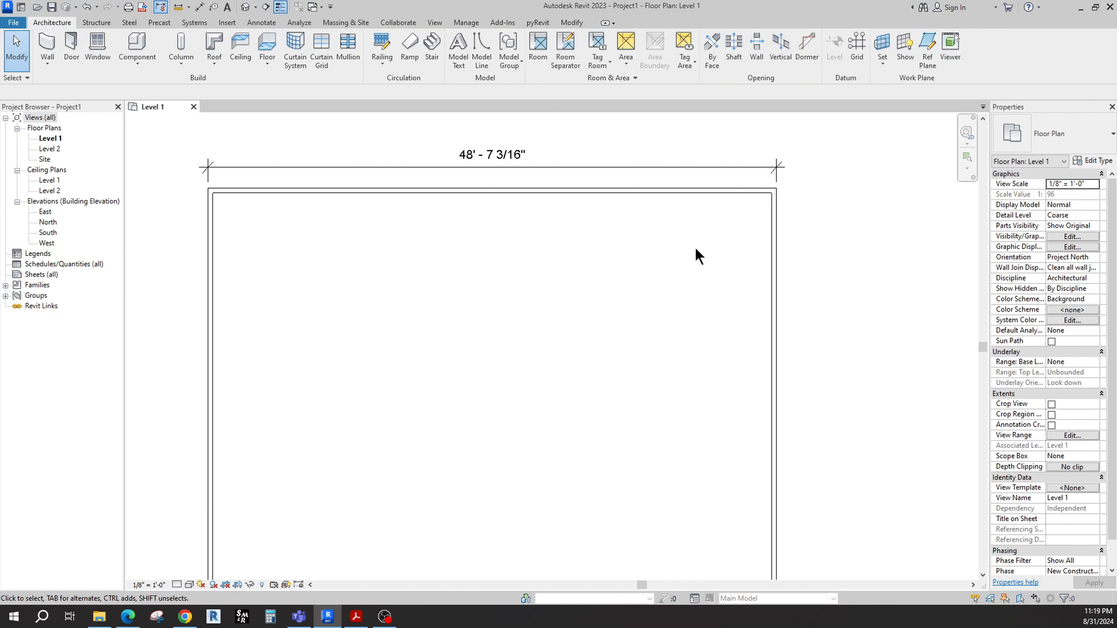
- Correct the overall width to 48' 6" through the right-hand wall's dimension
{"action": "left_click", "coordinate": [773, 224]}
{"action": "left_click", "coordinate": [480, 154]}
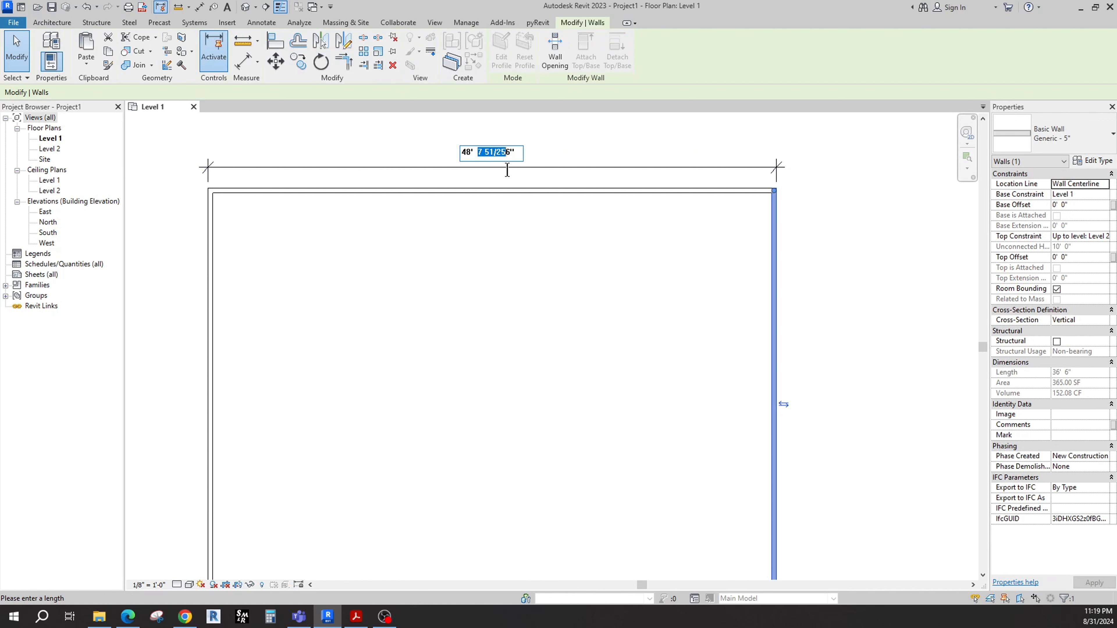
{"action": "key", "text": "Return"}
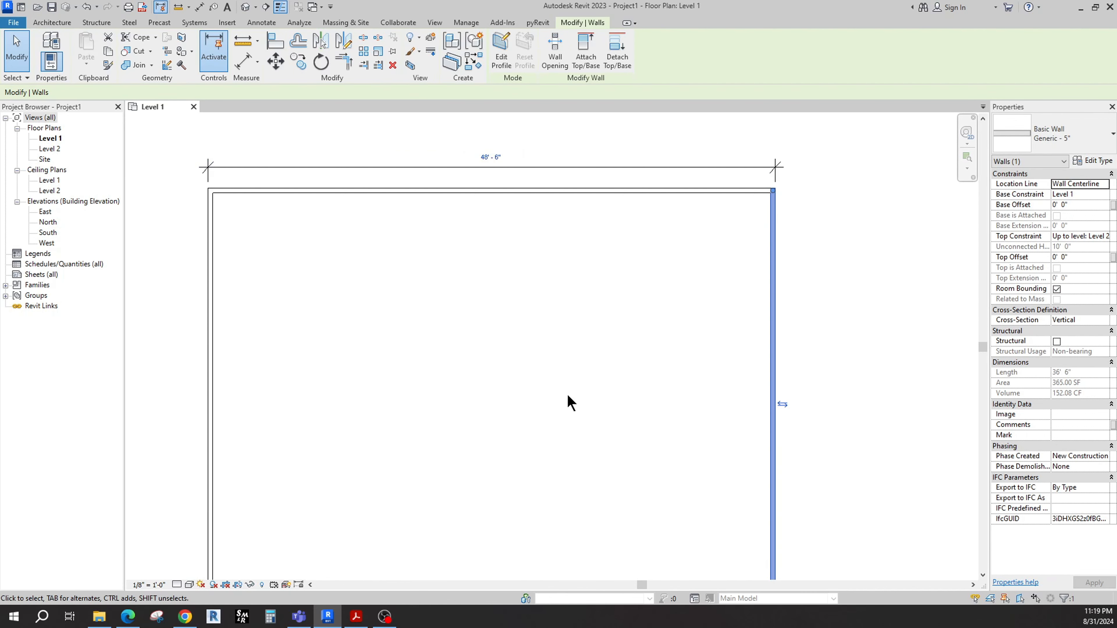
{"action": "left_click", "coordinate": [566, 395]}
- Add an aligned dimension between the outer faces of the lower and upper walls, placed outside the left-hand wall
{"action": "scroll", "coordinate": [526, 372], "scroll_direction": "down", "scroll_amount": 2}
{"action": "middle_click_drag", "start_coordinate": [518, 407], "coordinate": [512, 337]}
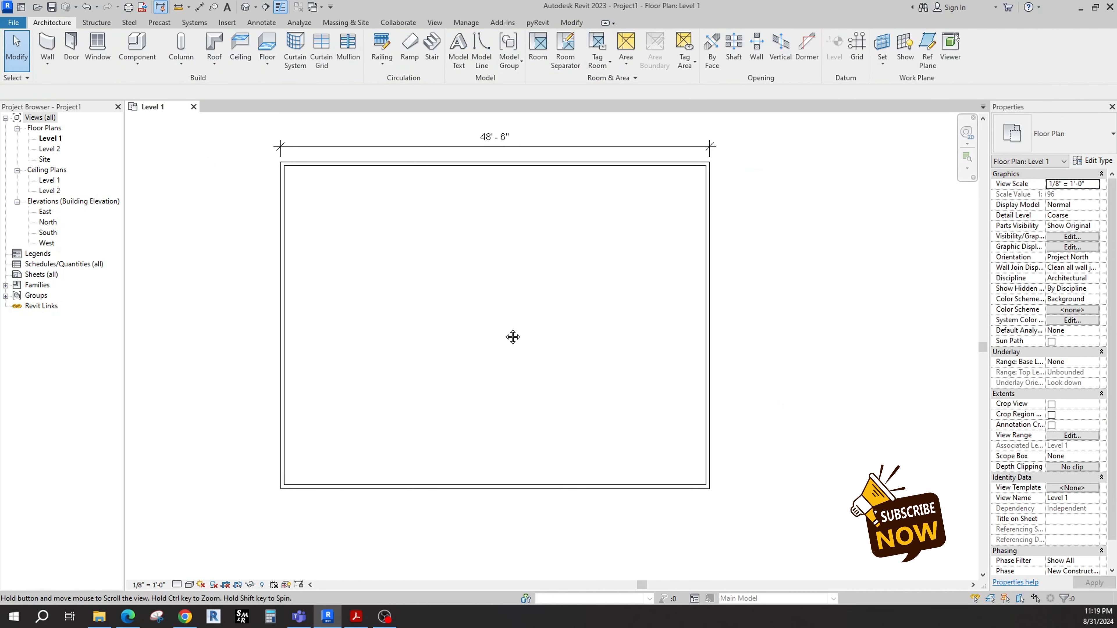
{"action": "left_click", "coordinate": [199, 7]}
{"action": "left_click", "coordinate": [337, 487]}
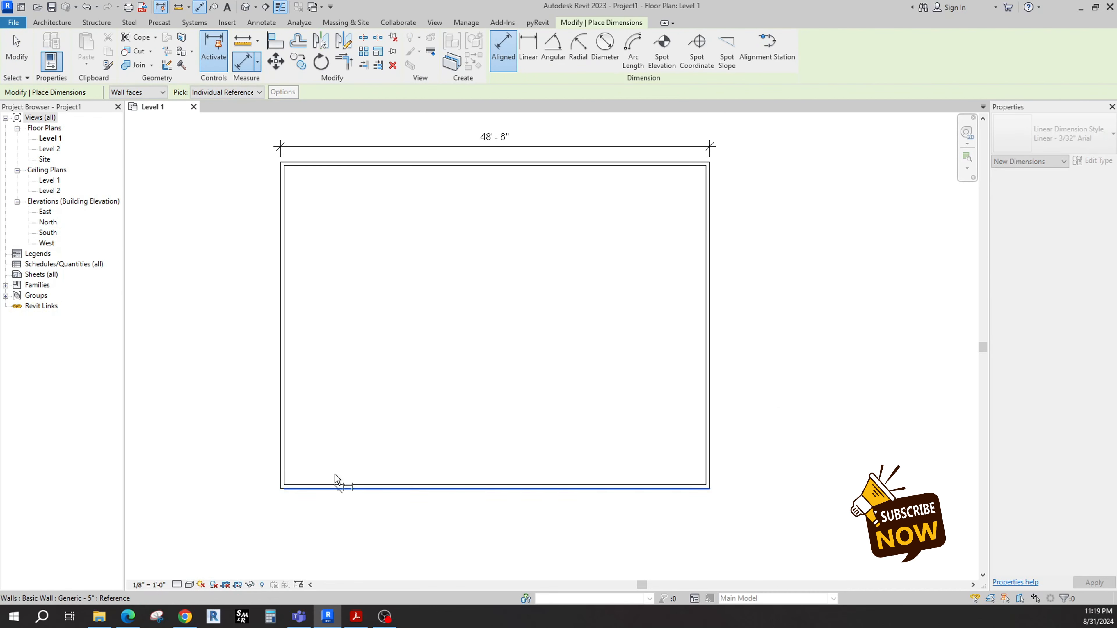
{"action": "left_click", "coordinate": [287, 166]}
{"action": "left_click", "coordinate": [266, 209]}
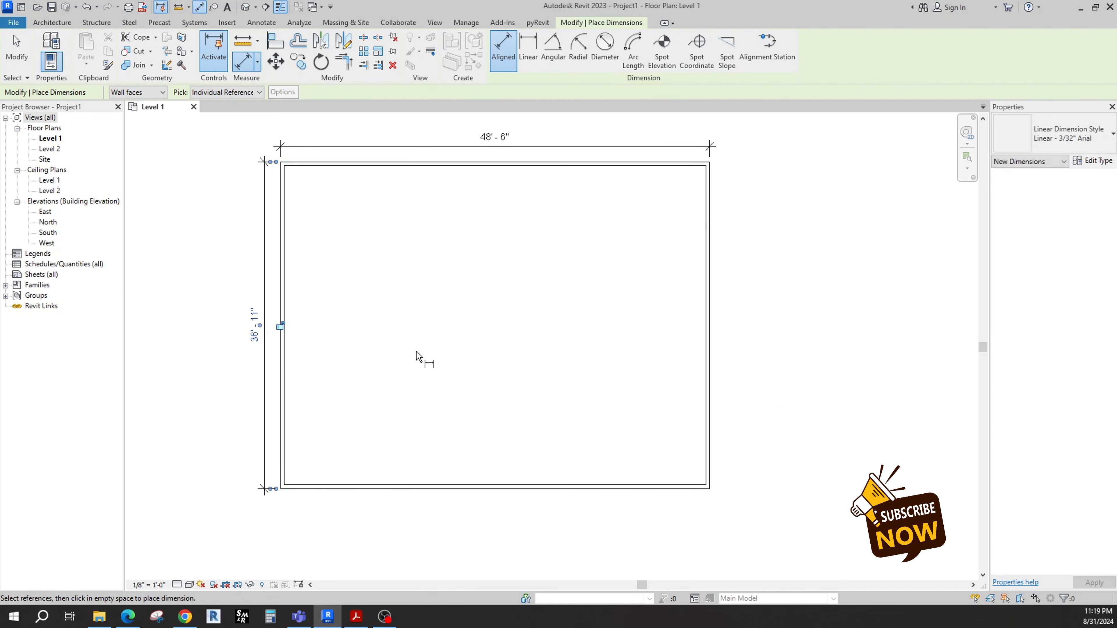
{"action": "middle_click_drag", "start_coordinate": [418, 357], "coordinate": [412, 327]}
{"action": "key", "text": "Escape"}
- Set the lower wall's temporary centerline distance from the upper wall to 40'
{"action": "left_click", "coordinate": [382, 460]}
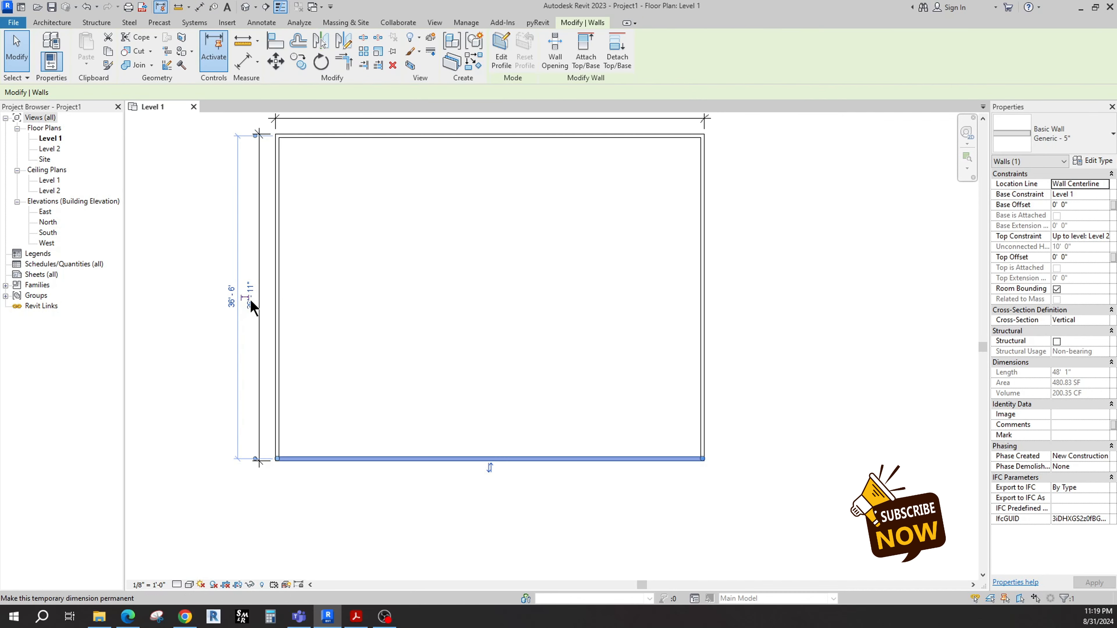
{"action": "left_click", "coordinate": [231, 305]}
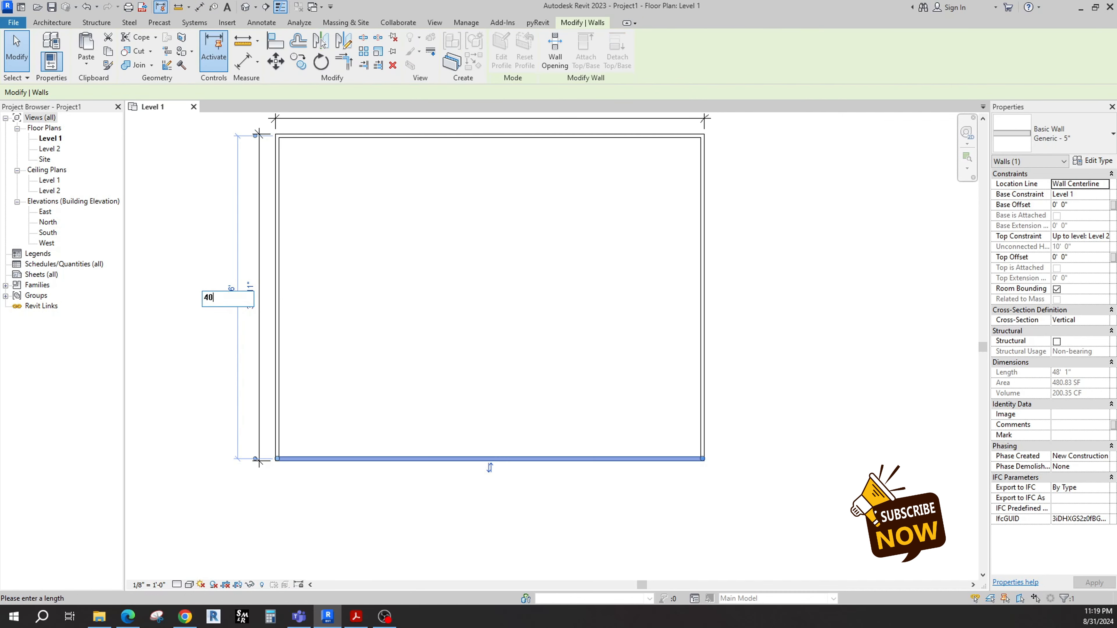
{"action": "type", "text": "40"}
{"action": "key", "text": "Return"}
{"action": "key", "text": "Escape"}
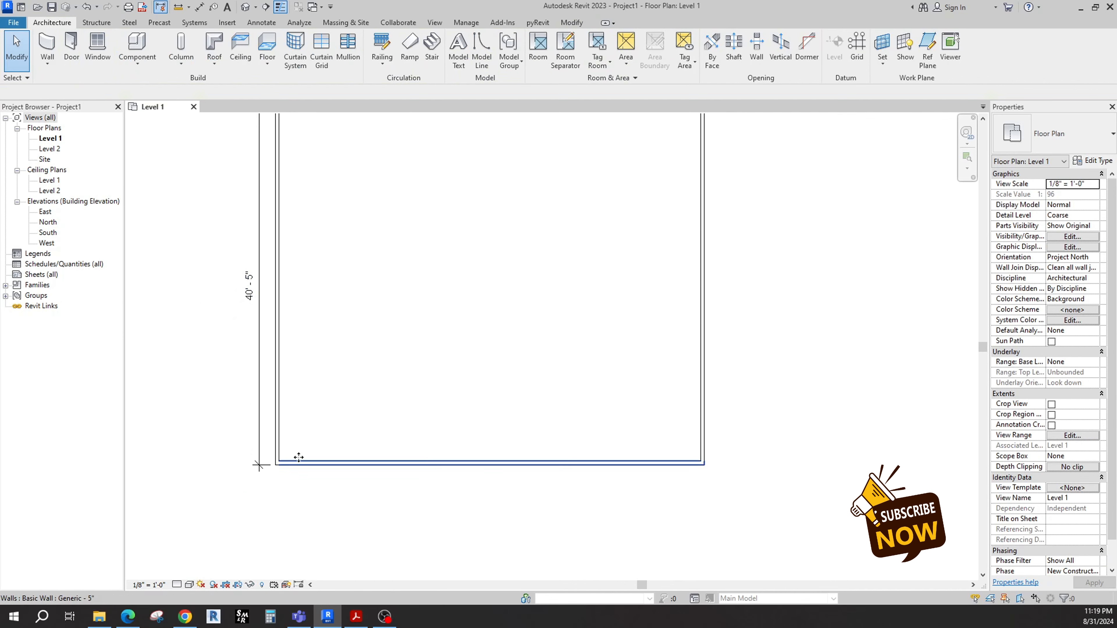
- Set the overall outer-face dimension between the lower and upper walls to 40' by moving the lower wall
{"action": "left_click", "coordinate": [298, 458]}
{"action": "left_click", "coordinate": [255, 288]}
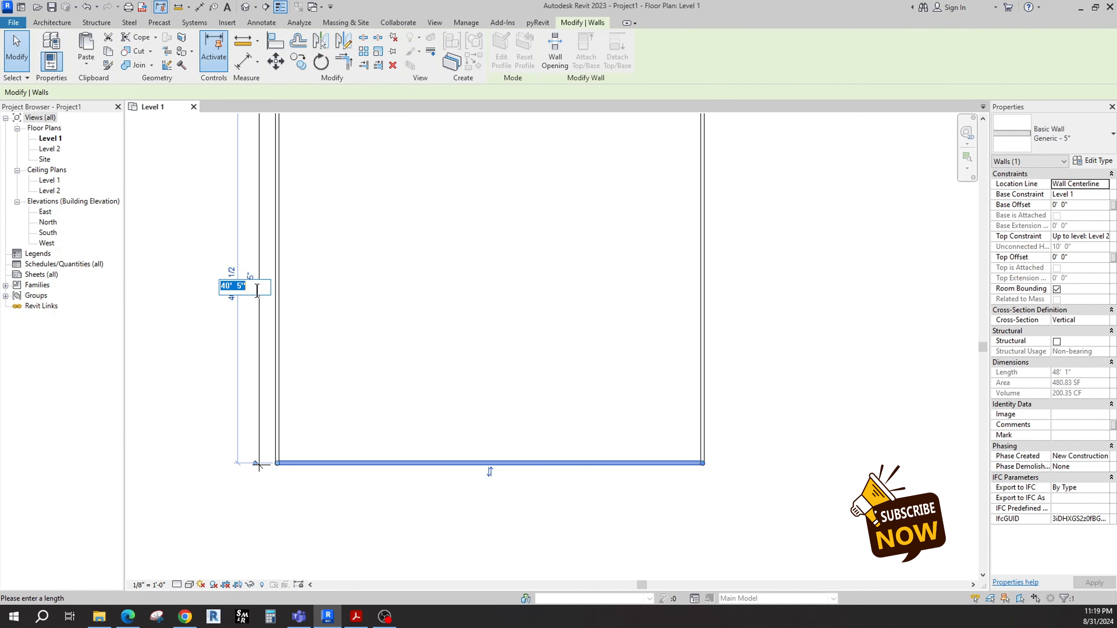
{"action": "type", "text": "40"}
{"action": "key", "text": "Return"}
{"action": "key", "text": "Escape"}
{"action": "middle_click_drag", "start_coordinate": [458, 320], "coordinate": [458, 405]}
{"action": "middle_click_drag", "start_coordinate": [570, 264], "coordinate": [567, 206]}
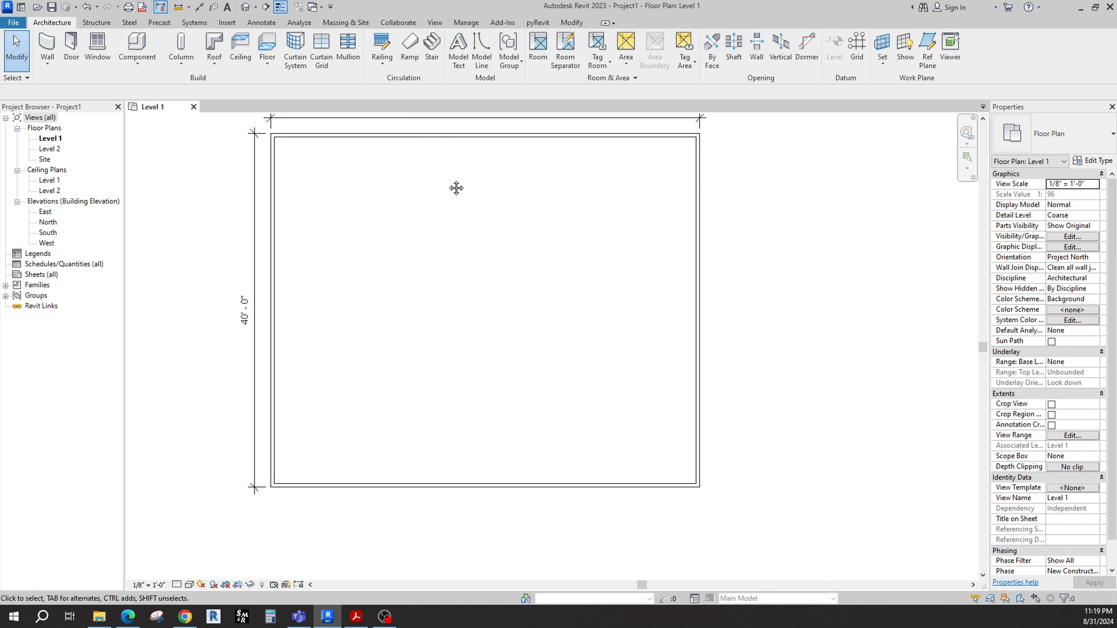
{"action": "middle_click_drag", "start_coordinate": [456, 188], "coordinate": [459, 228]}
{"action": "middle_click_drag", "start_coordinate": [471, 299], "coordinate": [458, 258]}
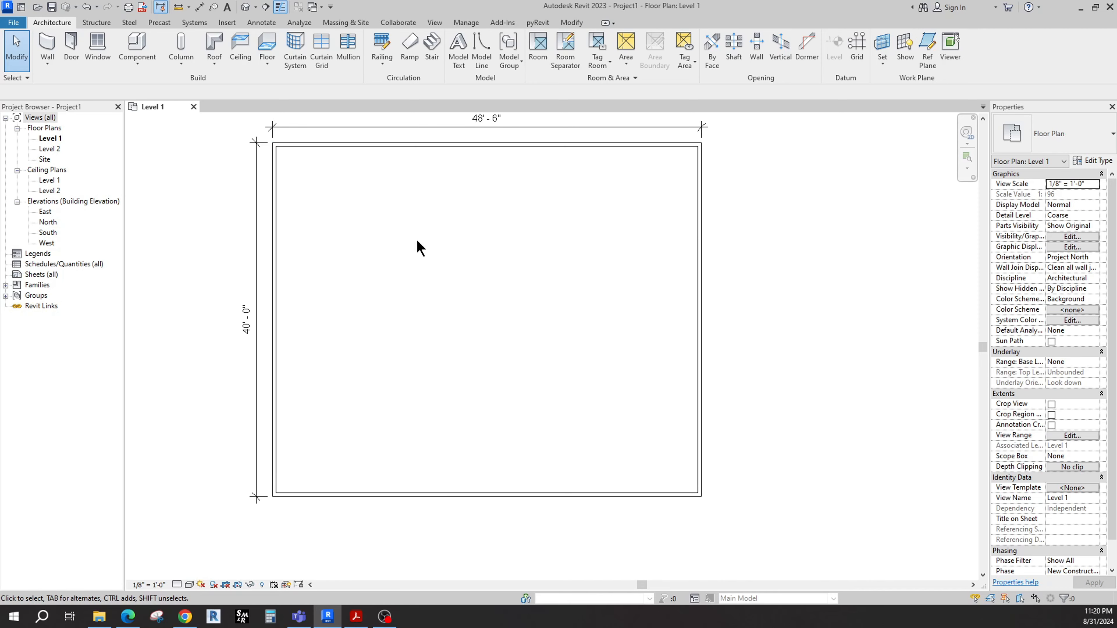
{"action": "middle_click_drag", "start_coordinate": [437, 262], "coordinate": [442, 285]}
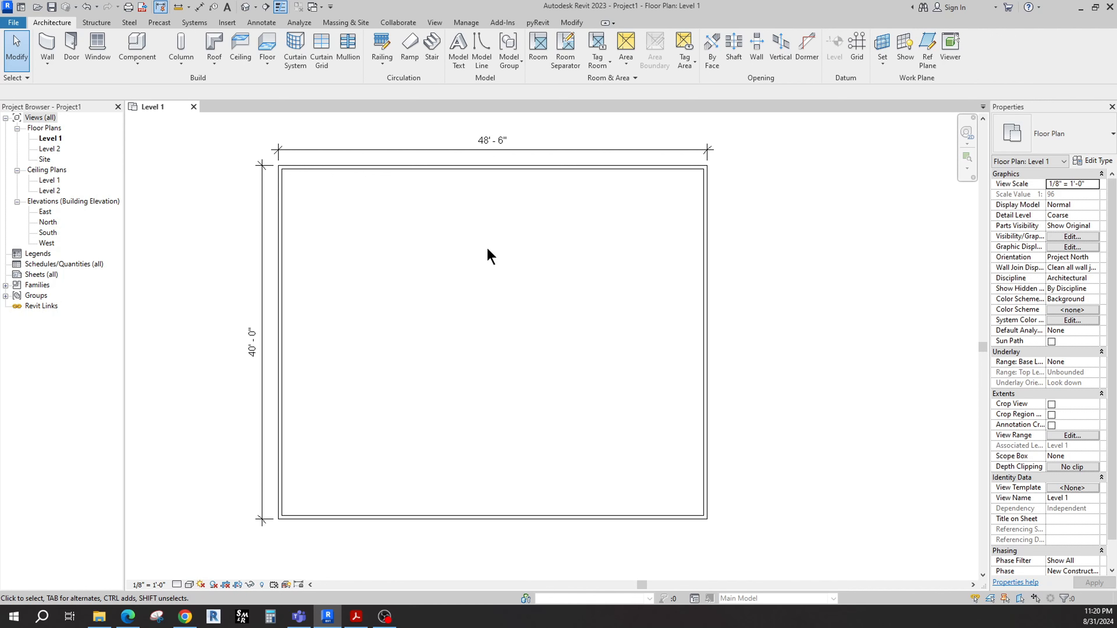
{"action": "middle_click_drag", "start_coordinate": [490, 255], "coordinate": [489, 244]}
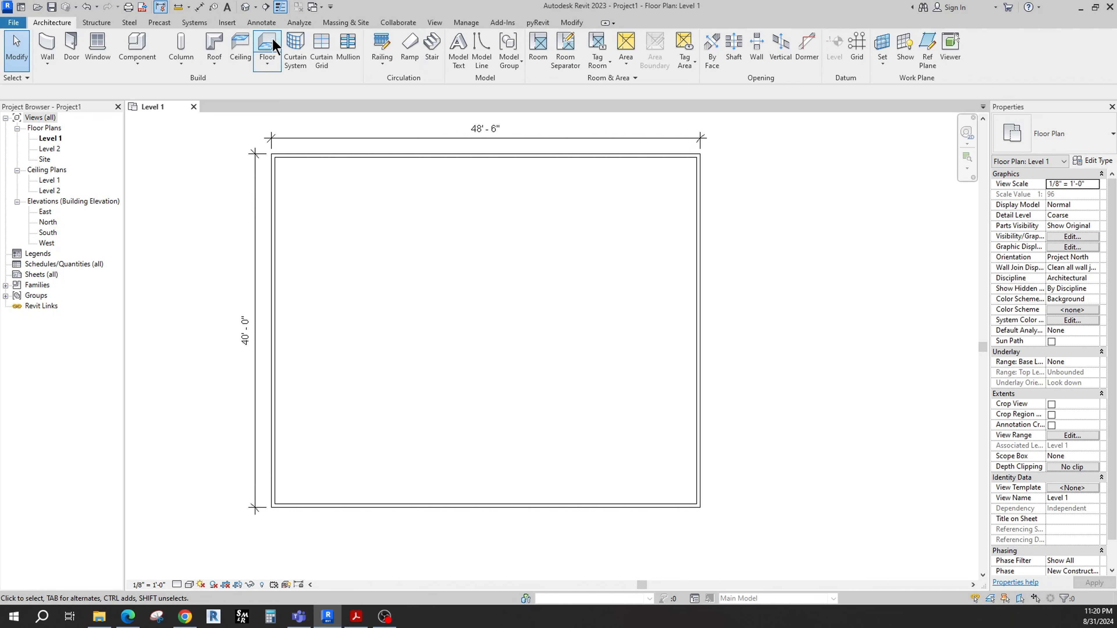
- Draw a vertical Thin Lines detail line from the midpoint of the lower wall's inner face to the upper wall
{"action": "left_click", "coordinate": [262, 22]}
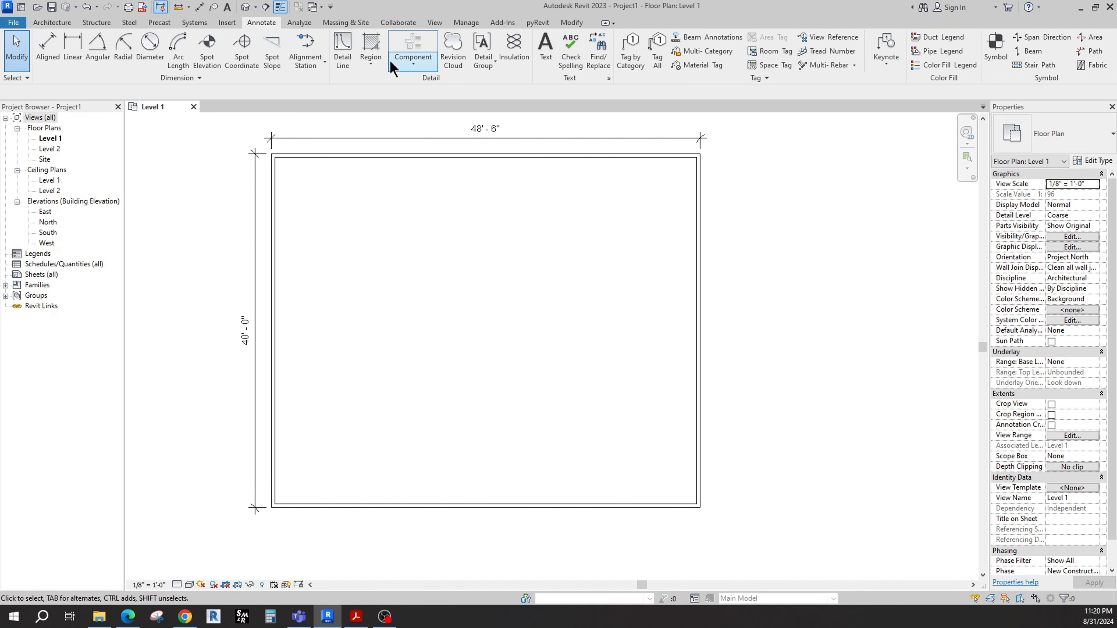
{"action": "left_click", "coordinate": [343, 50]}
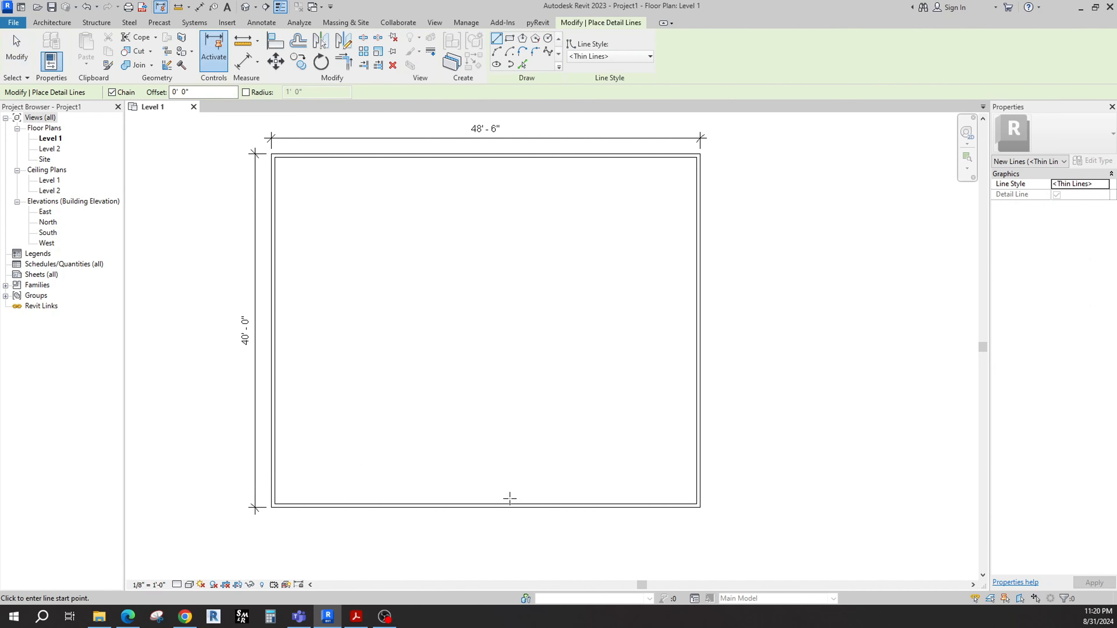
{"action": "left_click", "coordinate": [485, 503]}
{"action": "left_click", "coordinate": [486, 157]}
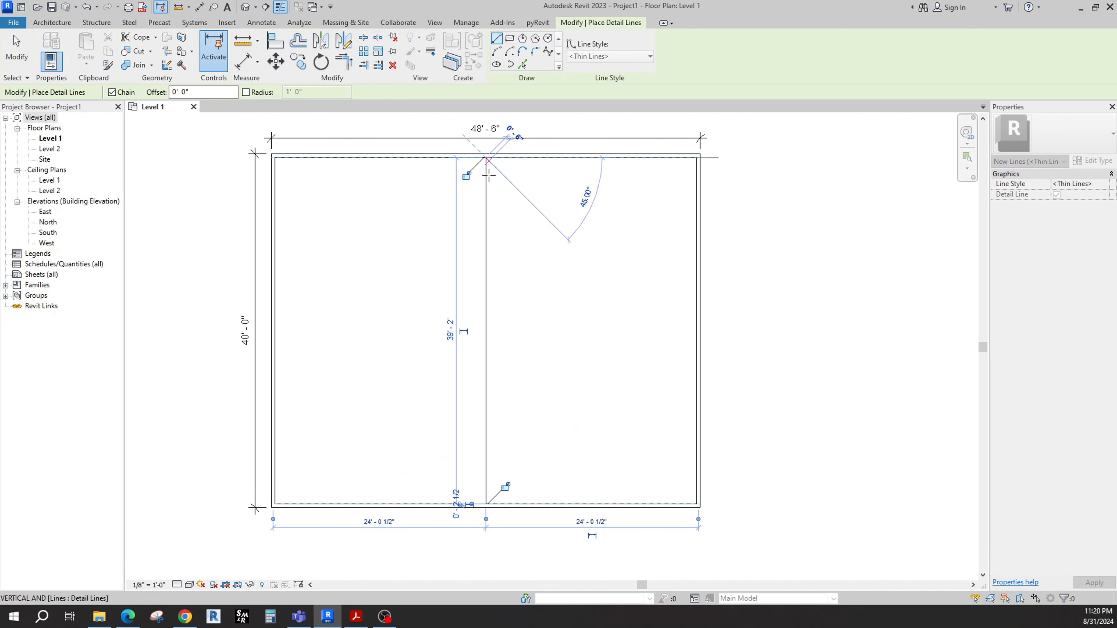
{"action": "key", "text": "Escape"}
{"action": "key", "text": "Escape"}
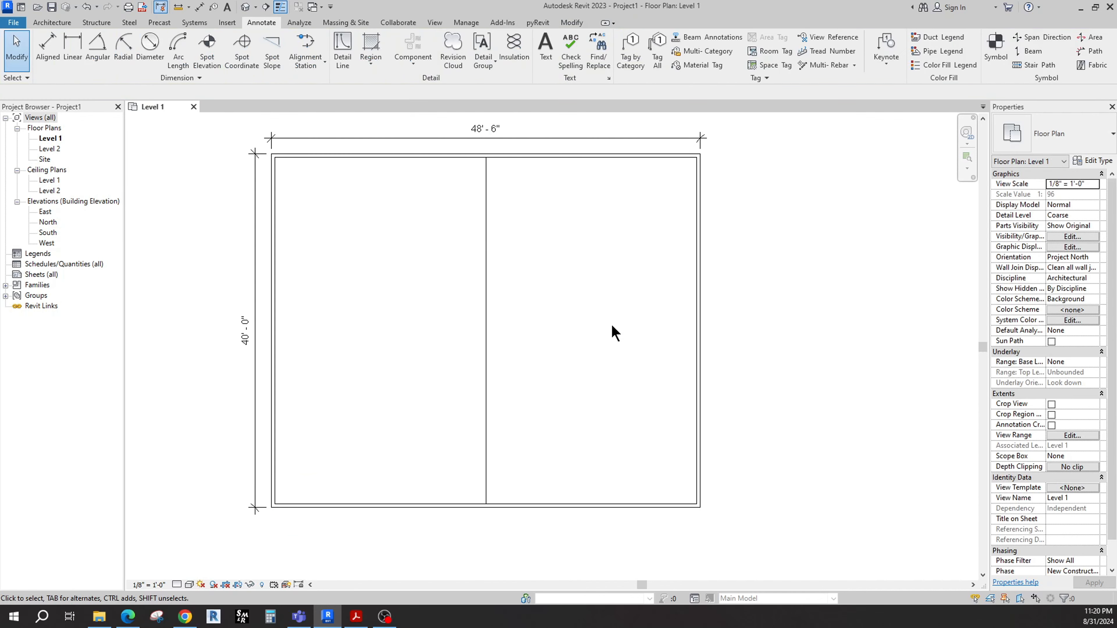
{"action": "left_click", "coordinate": [475, 506]}
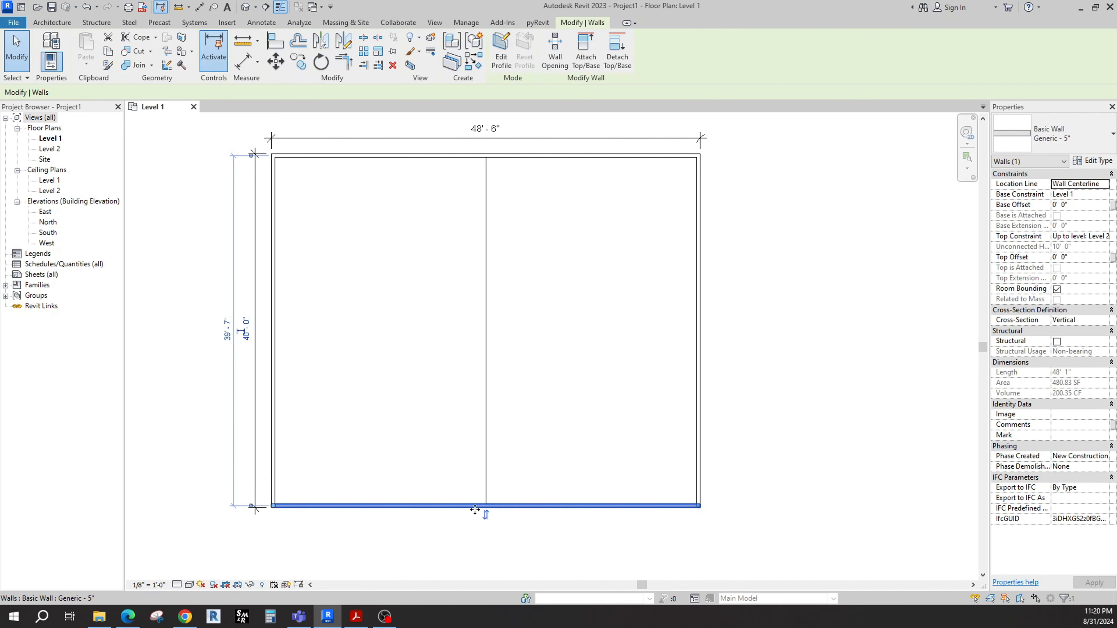
{"action": "key", "text": "d"}
{"action": "key", "text": "l"}
{"action": "key", "text": "Escape"}
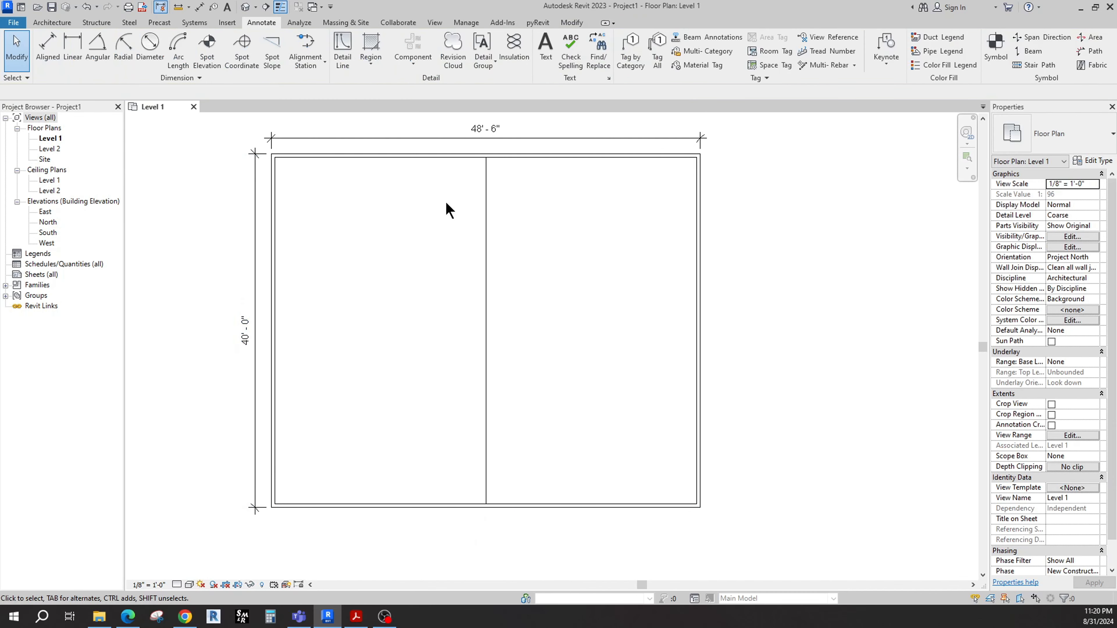
- Draw a vertical Generic - 5" interior wall from the lower exterior wall to the upper one, just right of the central detail line
{"action": "left_click", "coordinate": [49, 23]}
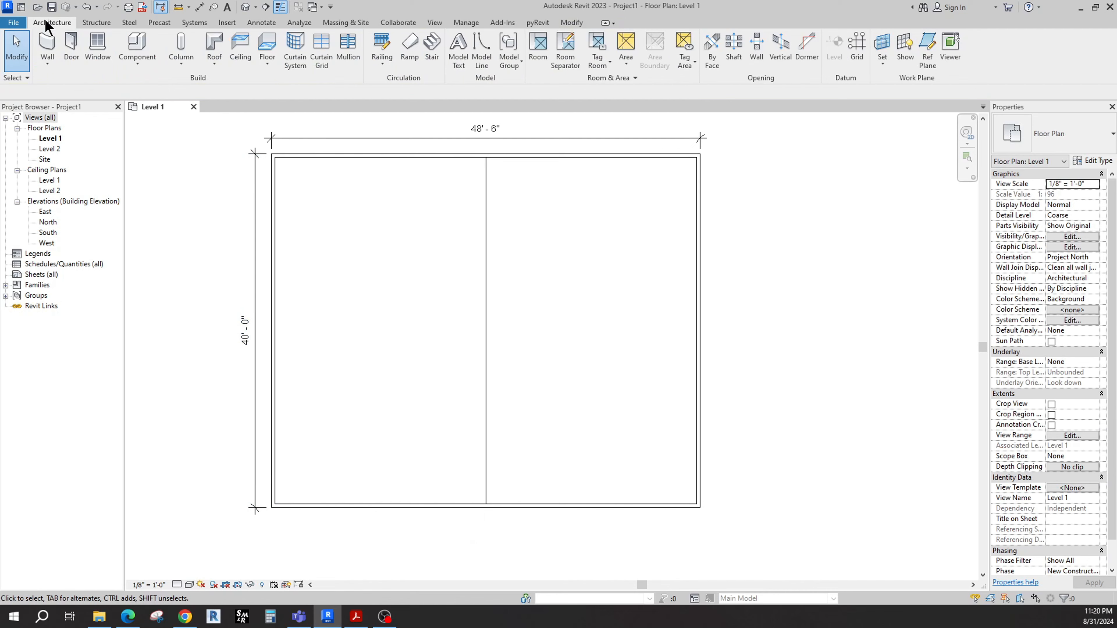
{"action": "left_click", "coordinate": [47, 44]}
{"action": "left_click", "coordinate": [508, 505]}
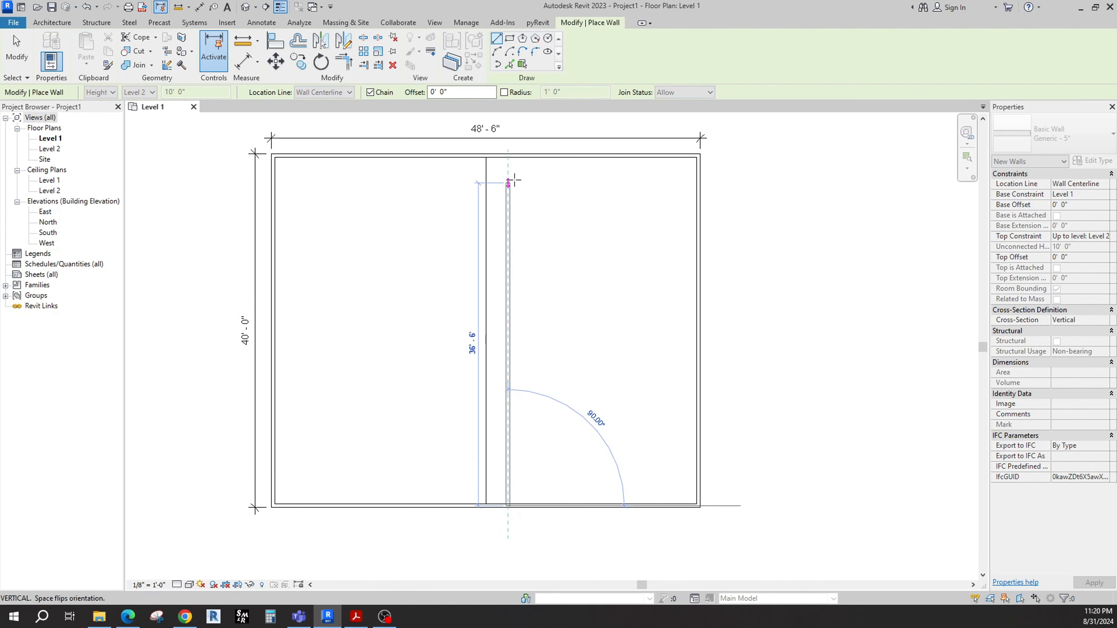
{"action": "left_click", "coordinate": [508, 156]}
{"action": "key", "text": "Escape"}
{"action": "key", "text": "Escape"}
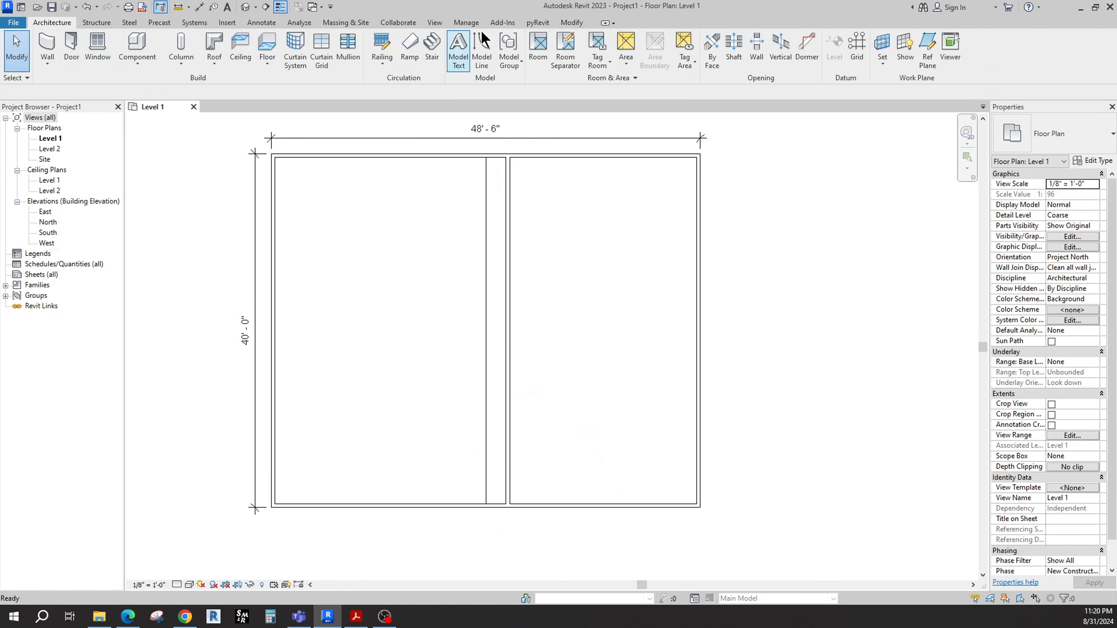
{"action": "left_click", "coordinate": [571, 22]}
{"action": "left_click", "coordinate": [303, 44]}
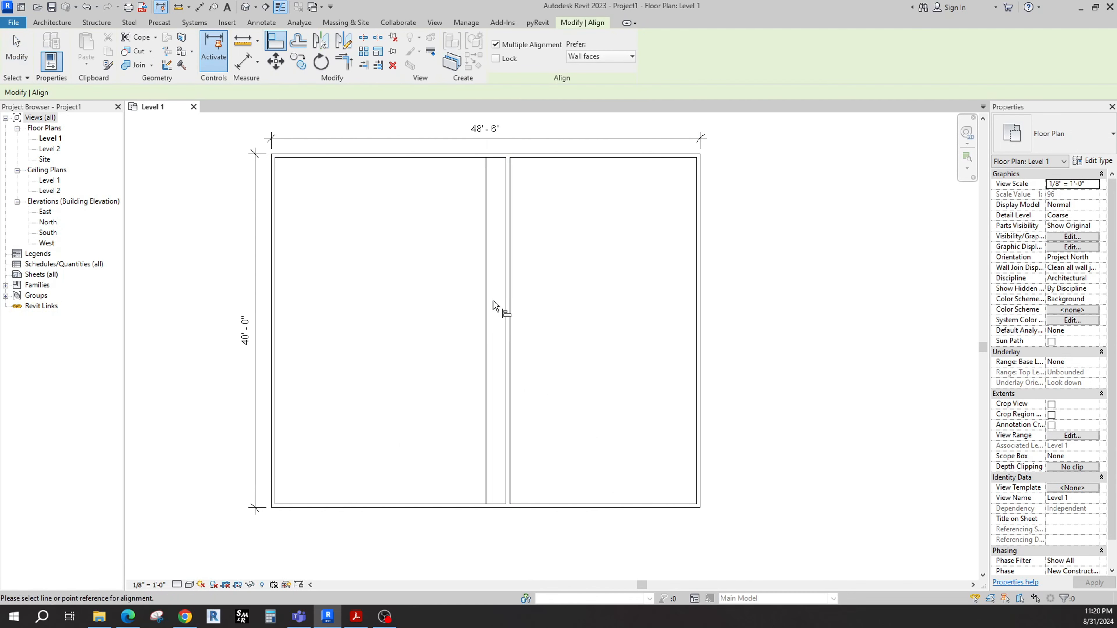
{"action": "scroll", "coordinate": [510, 328], "scroll_direction": "up", "scroll_amount": 1}
{"action": "scroll", "coordinate": [509, 328], "scroll_direction": "up", "scroll_amount": 3}
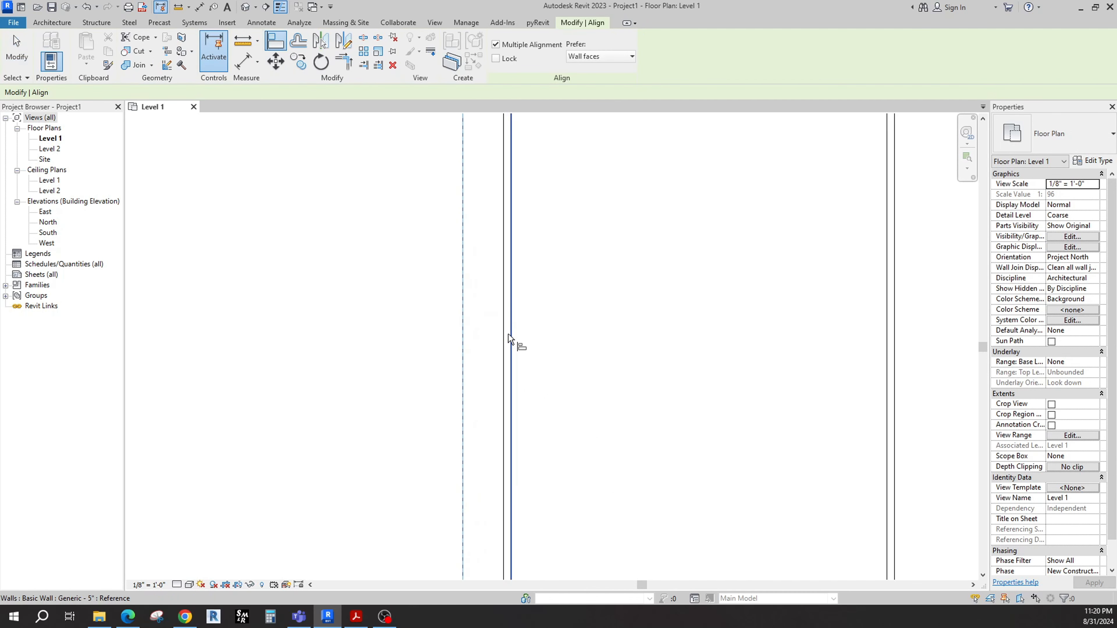
{"action": "scroll", "coordinate": [509, 334], "scroll_direction": "down", "scroll_amount": 5}
{"action": "key", "text": "Escape"}
{"action": "key", "text": "Escape"}
- Add an aligned dimension between the central detail line and the near face of the vertical interior wall
{"action": "middle_click_drag", "start_coordinate": [507, 428], "coordinate": [505, 368]}
{"action": "scroll", "coordinate": [504, 337], "scroll_direction": "up", "scroll_amount": 3}
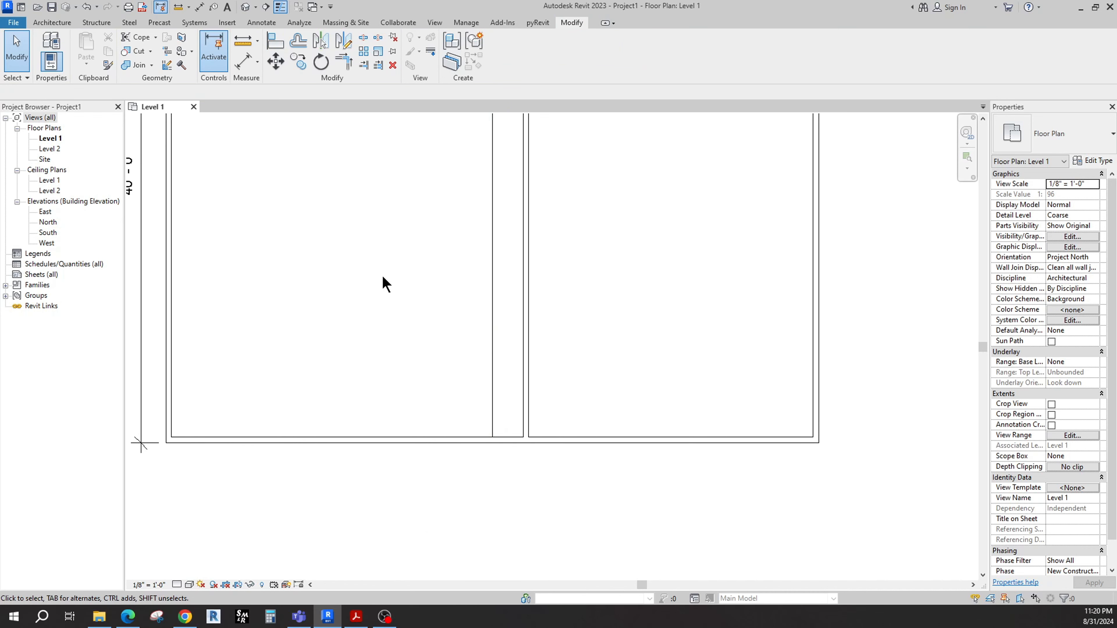
{"action": "key", "text": "d"}
{"action": "key", "text": "i"}
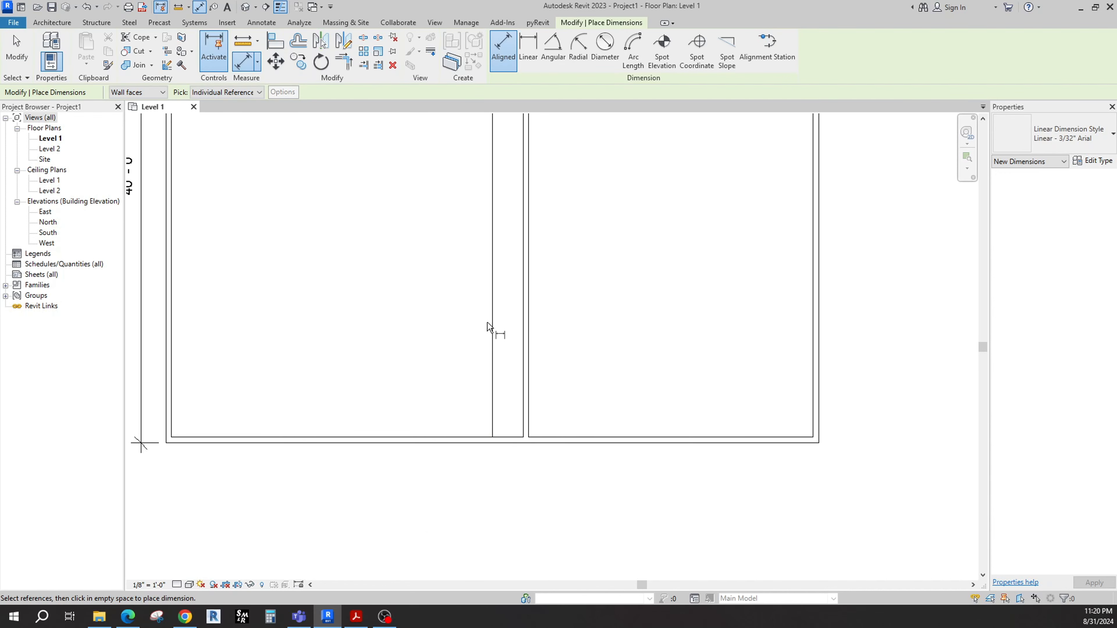
{"action": "left_click", "coordinate": [523, 323]}
{"action": "left_click", "coordinate": [512, 318]}
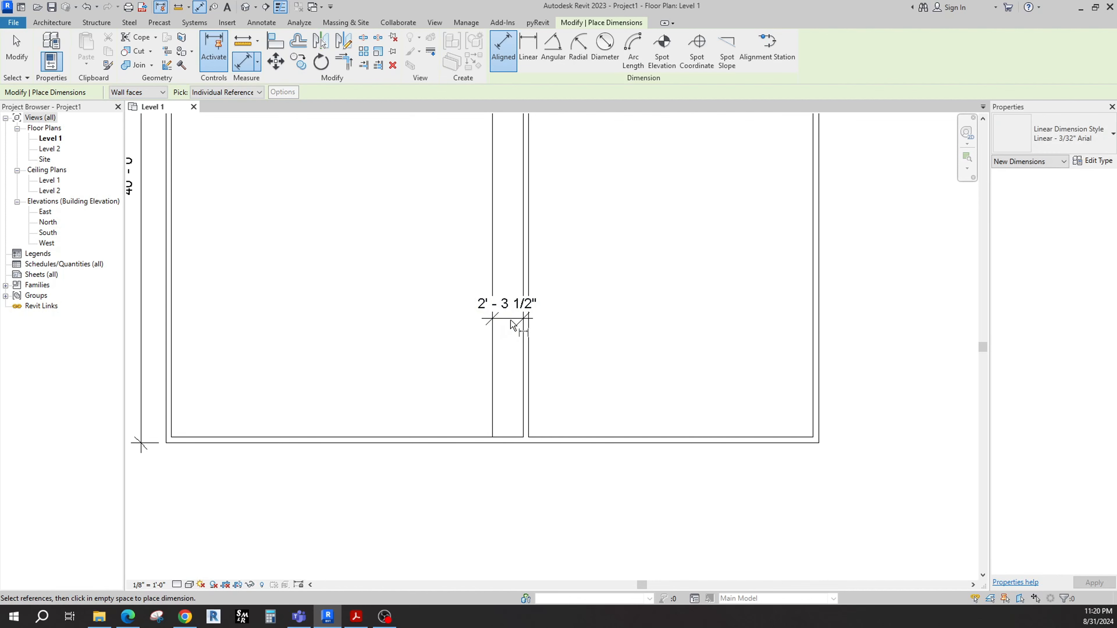
{"action": "key", "text": "Escape"}
- Set the distance from the central detail line to the interior wall's near face to 4' by moving the wall
{"action": "left_click", "coordinate": [526, 360]}
{"action": "left_click", "coordinate": [506, 320]}
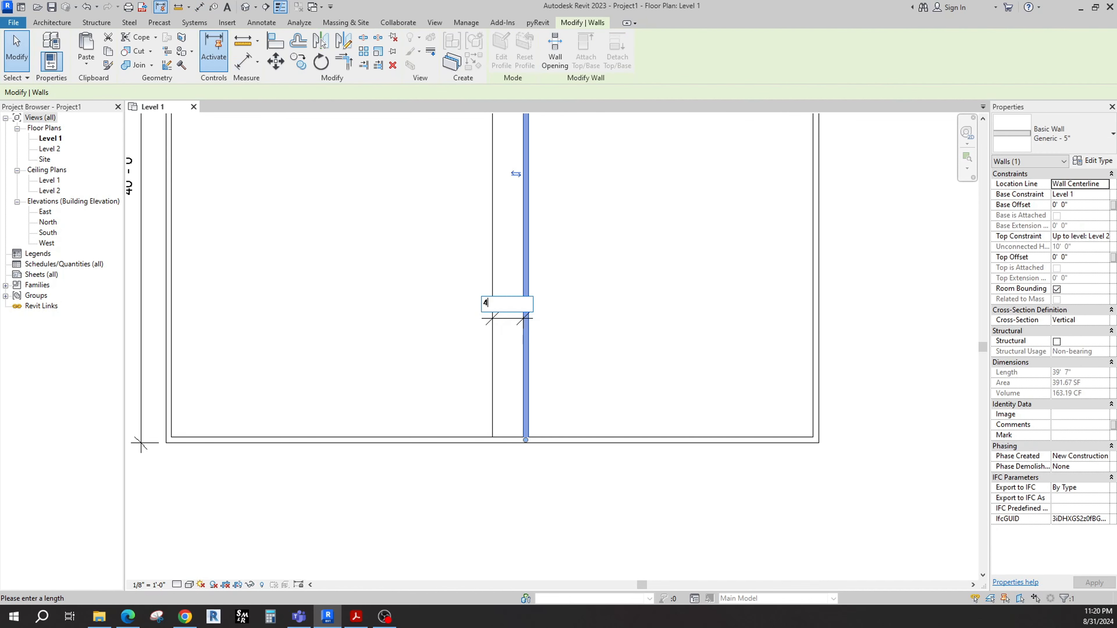
{"action": "type", "text": "4"}
{"action": "key", "text": "Return"}
{"action": "left_click", "coordinate": [501, 311]}
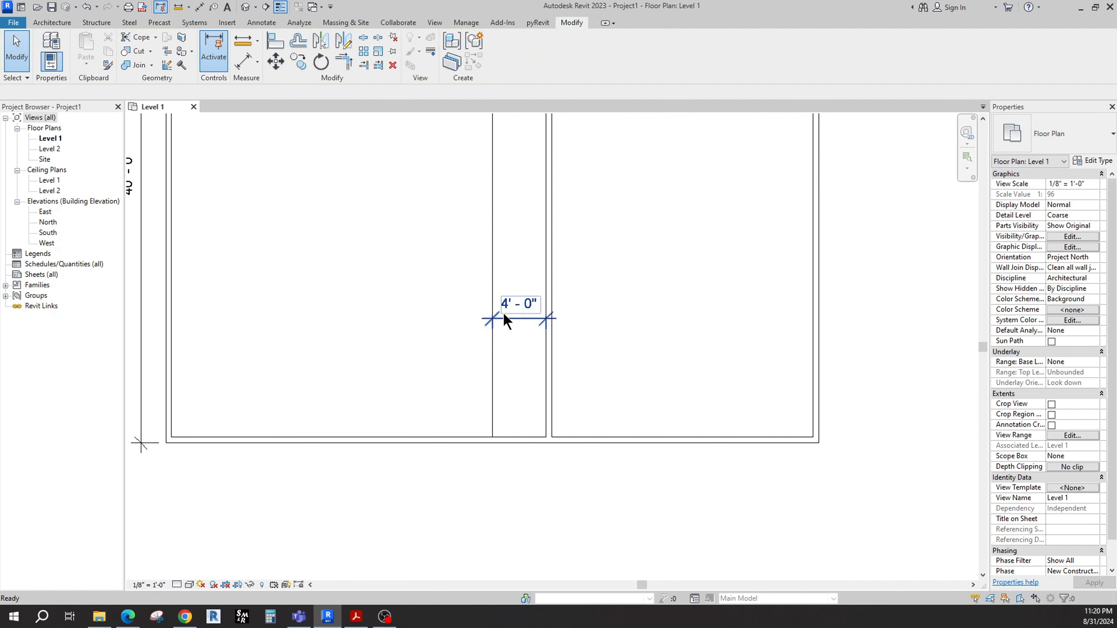
- Mirror the vertical interior wall about the central detail line and delete the 4' dimension
{"action": "left_click", "coordinate": [546, 375]}
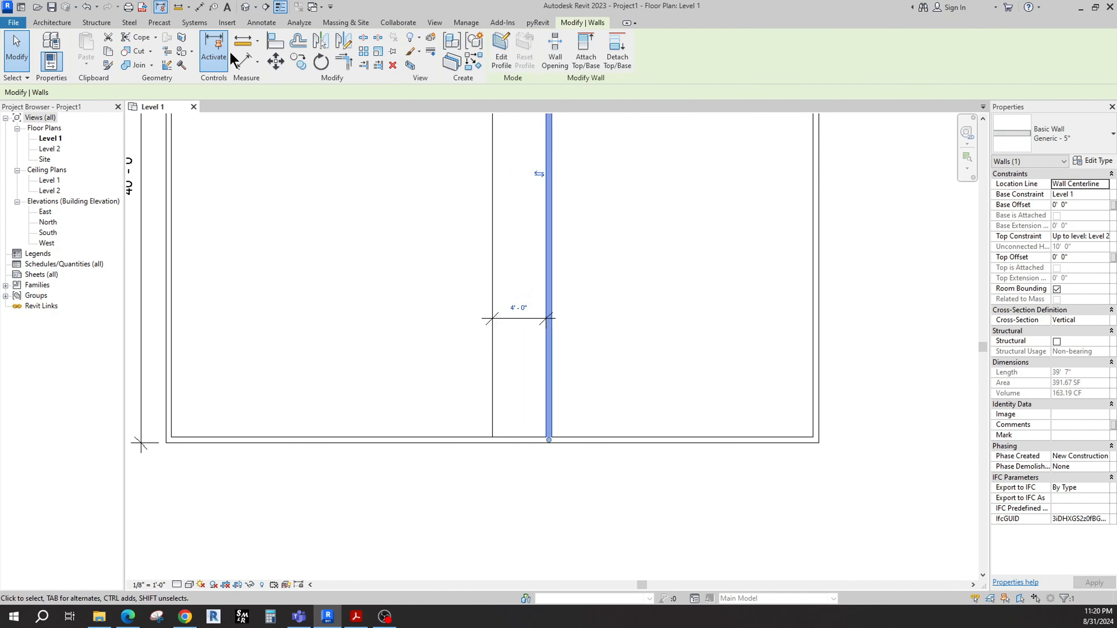
{"action": "left_click", "coordinate": [321, 41]}
{"action": "left_click", "coordinate": [491, 281]}
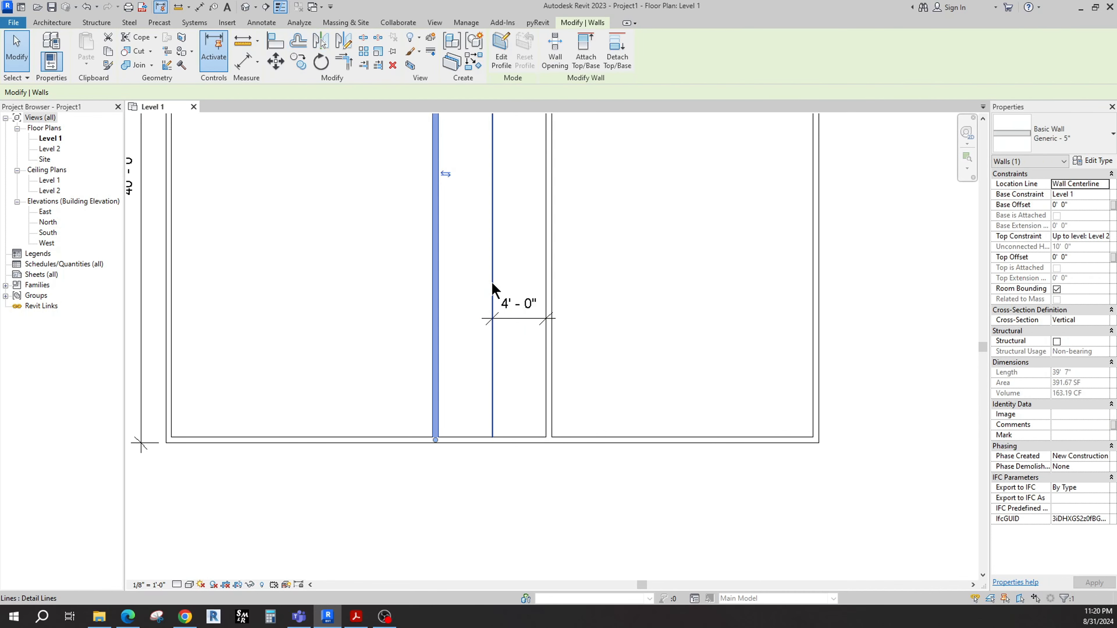
{"action": "left_click", "coordinate": [521, 321]}
{"action": "key", "text": "Delete"}
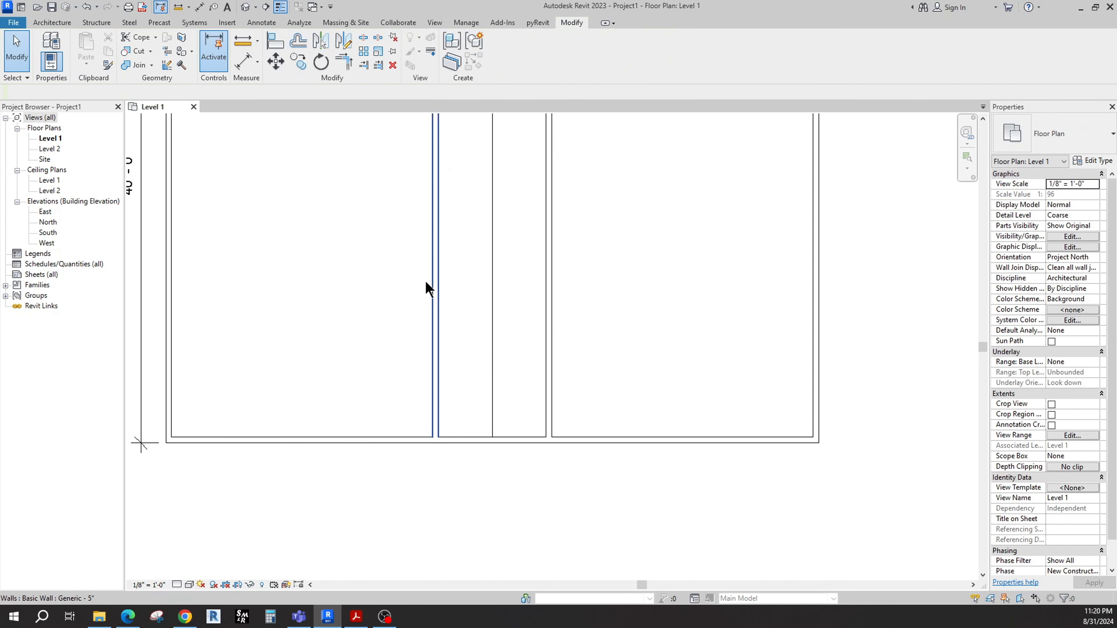
- Draw a horizontal Generic - 5" wall between the two vertical interior walls, about 14' above the lower exterior wall
{"action": "left_click", "coordinate": [436, 277]}
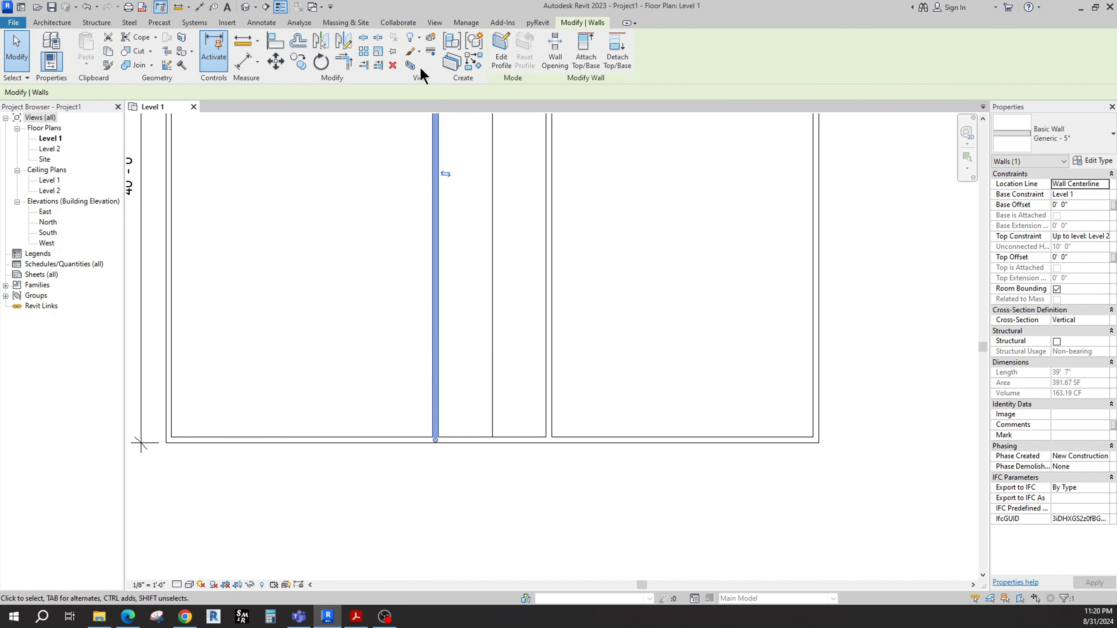
{"action": "left_click", "coordinate": [473, 62]}
{"action": "left_click", "coordinate": [435, 254]}
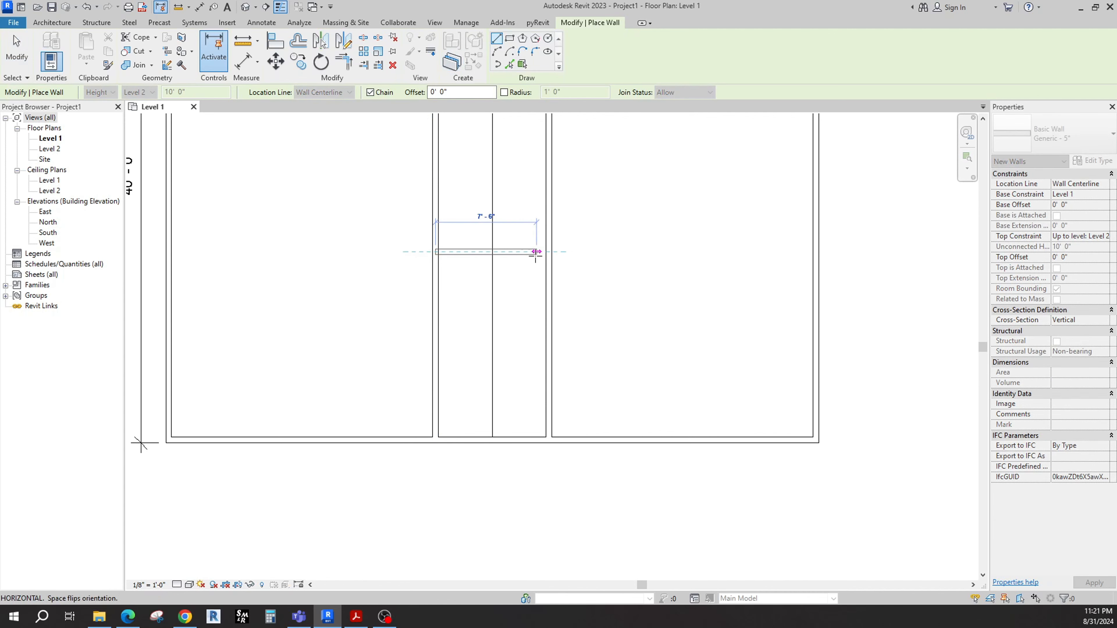
{"action": "left_click", "coordinate": [548, 252]}
{"action": "key", "text": "Escape"}
{"action": "key", "text": "Escape"}
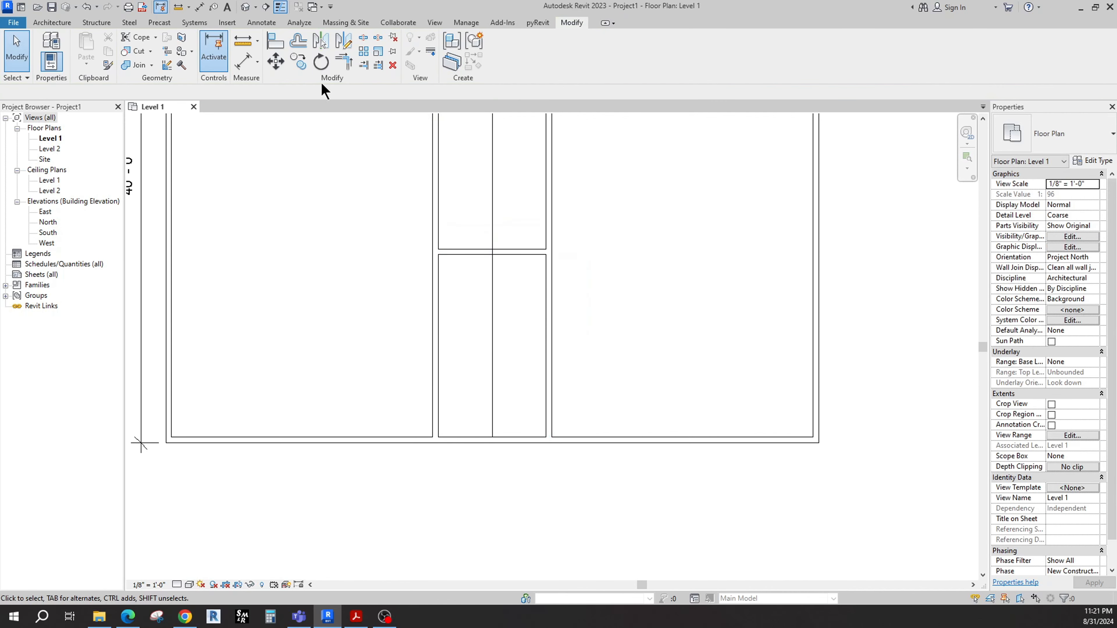
{"action": "left_click", "coordinate": [378, 66]}
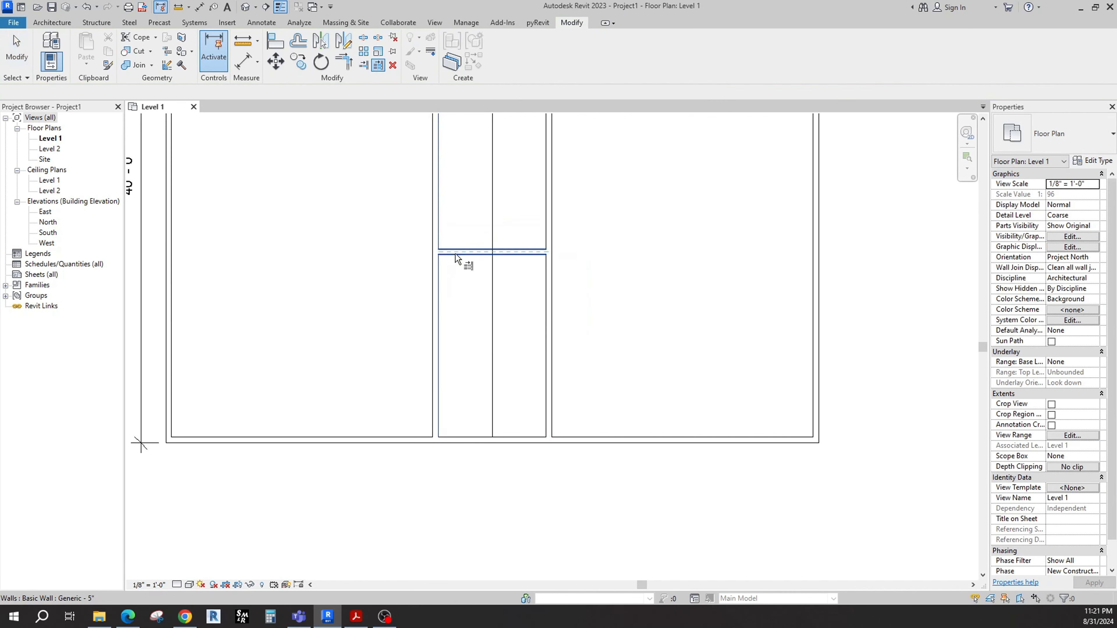
{"action": "key", "text": "Escape"}
{"action": "key", "text": "Escape"}
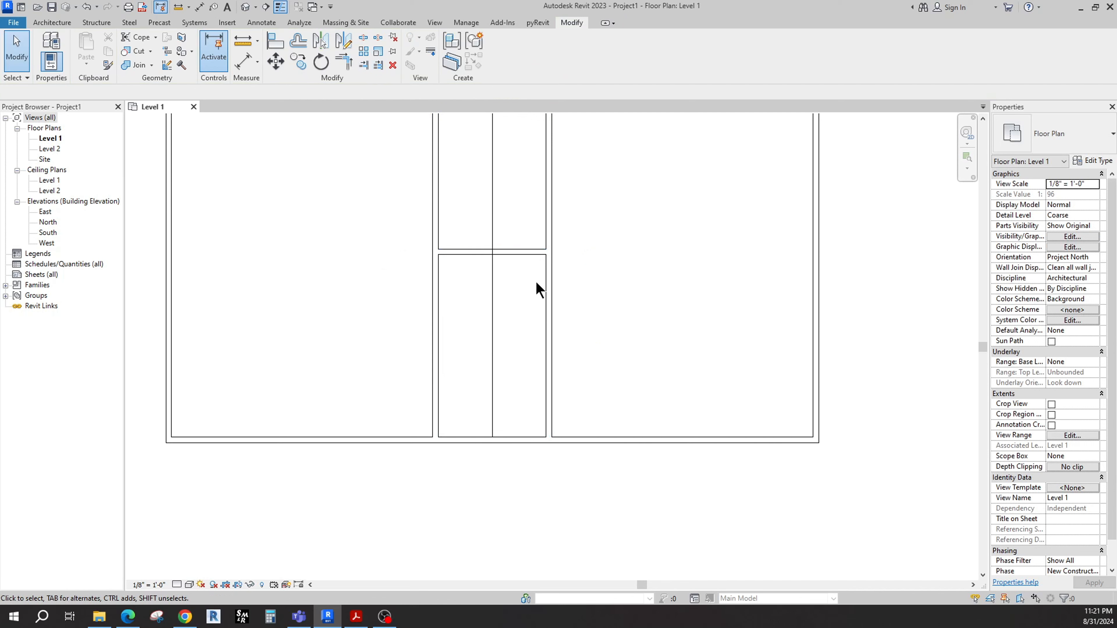
{"action": "left_click", "coordinate": [548, 286]}
{"action": "left_click", "coordinate": [524, 289]}
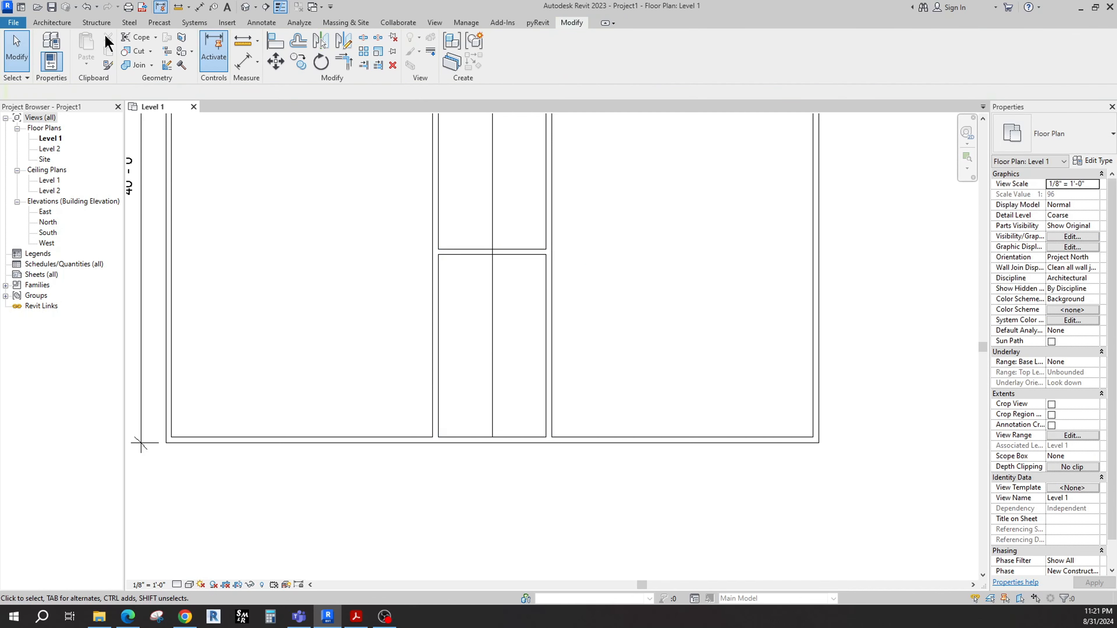
- Trim both vertical interior walls to corners with the horizontal wall, keeping their portions below it
{"action": "key", "text": "t"}
{"action": "key", "text": "r"}
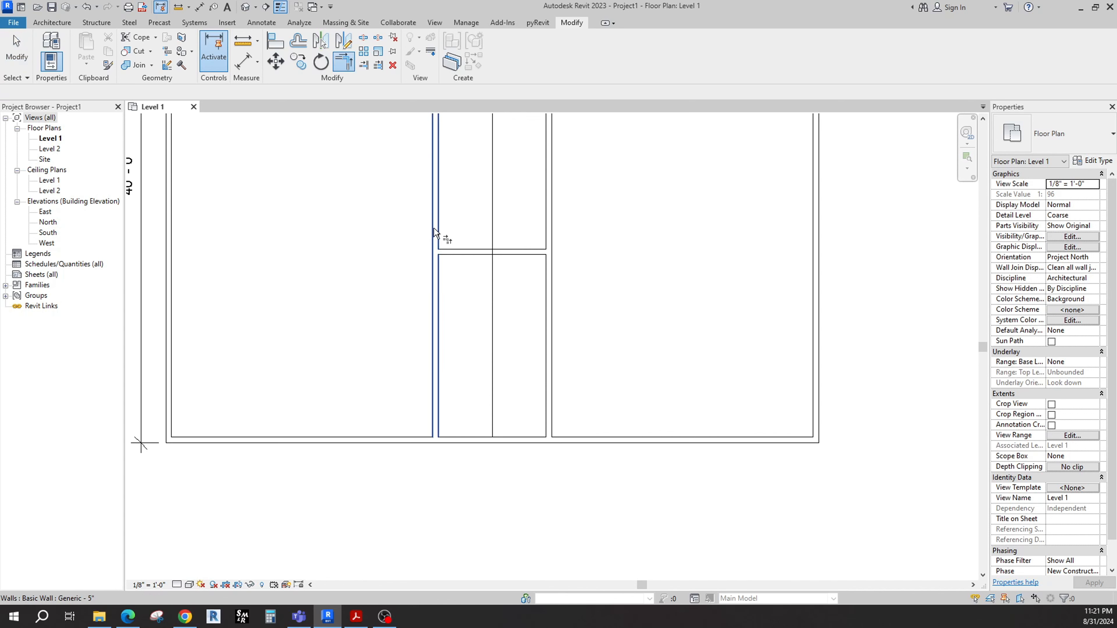
{"action": "left_click", "coordinate": [452, 250]}
{"action": "left_click", "coordinate": [433, 271]}
{"action": "left_click", "coordinate": [537, 252]}
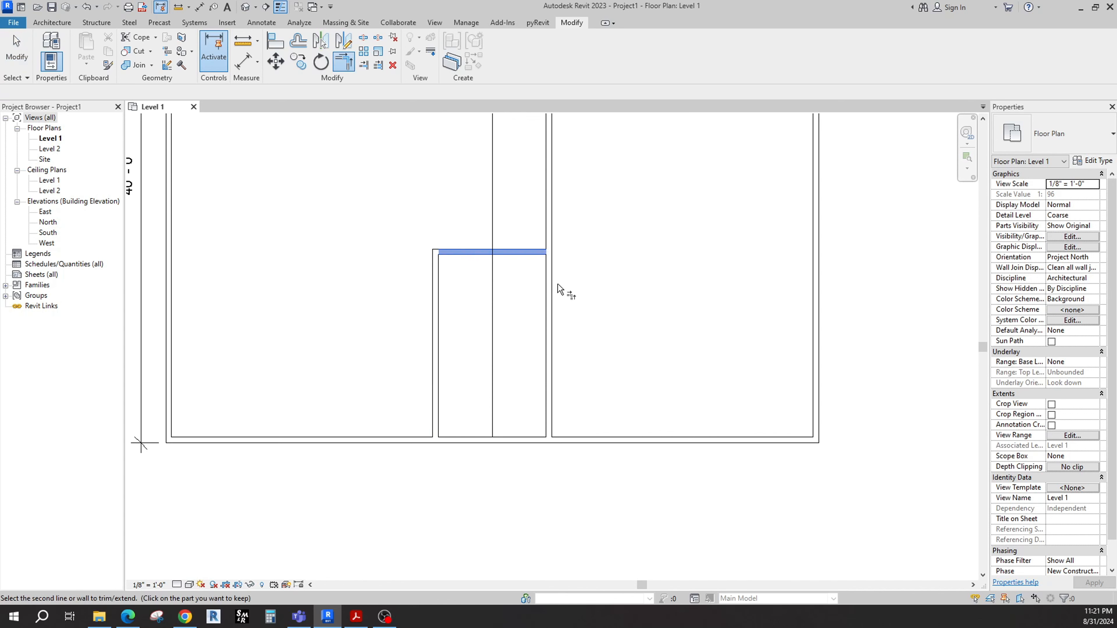
{"action": "left_click", "coordinate": [551, 281]}
{"action": "key", "text": "Escape"}
{"action": "key", "text": "Escape"}
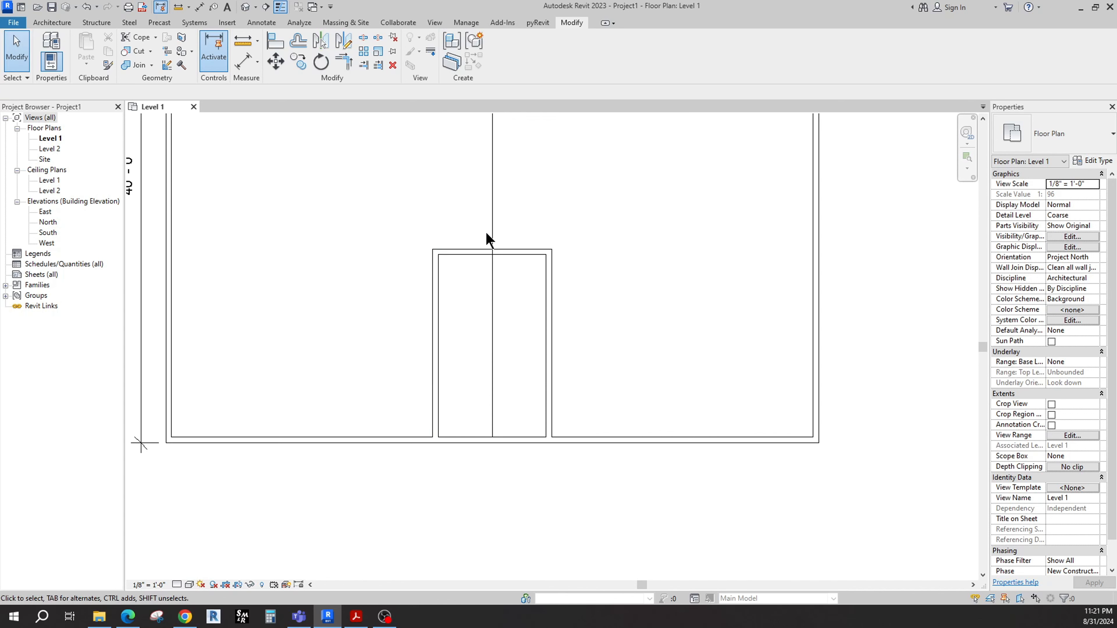
- Add an aligned dimension across the small central room between the inner faces of its two side walls
{"action": "scroll", "coordinate": [491, 325], "scroll_direction": "down", "scroll_amount": 4}
{"action": "scroll", "coordinate": [501, 196], "scroll_direction": "up", "scroll_amount": 2}
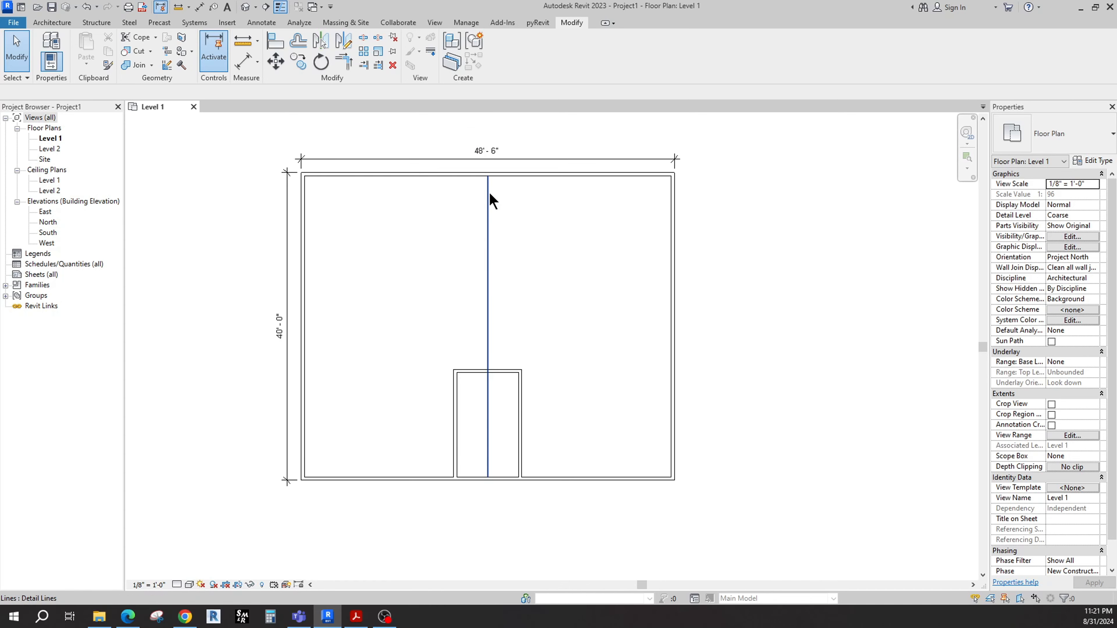
{"action": "middle_click_drag", "start_coordinate": [555, 308], "coordinate": [556, 239]}
{"action": "scroll", "coordinate": [470, 335], "scroll_direction": "up", "scroll_amount": 3}
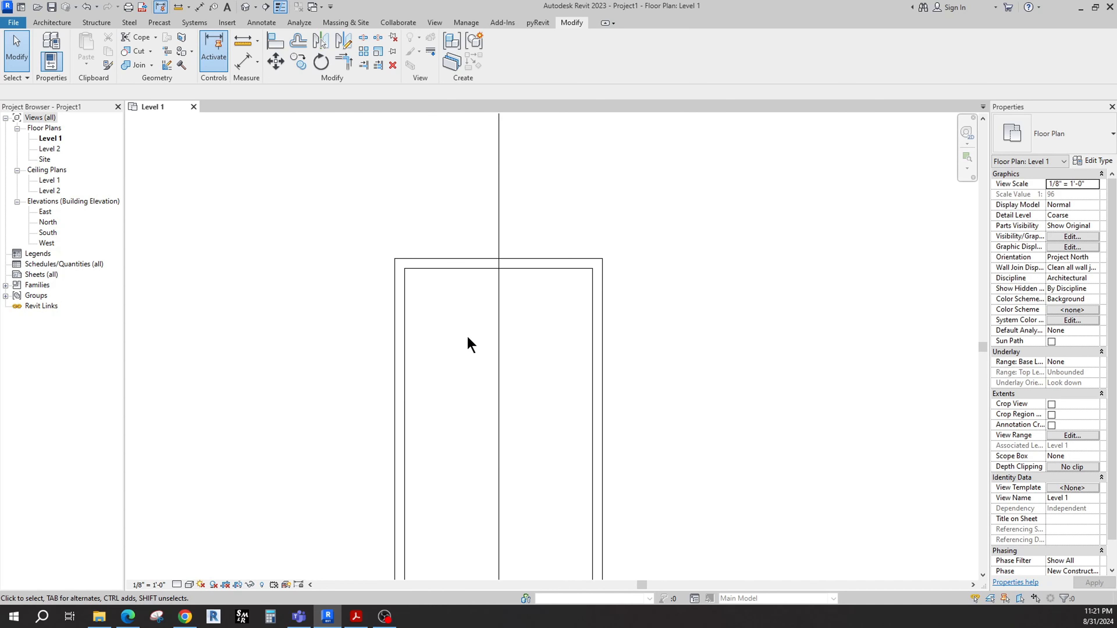
{"action": "key", "text": "d"}
{"action": "key", "text": "i"}
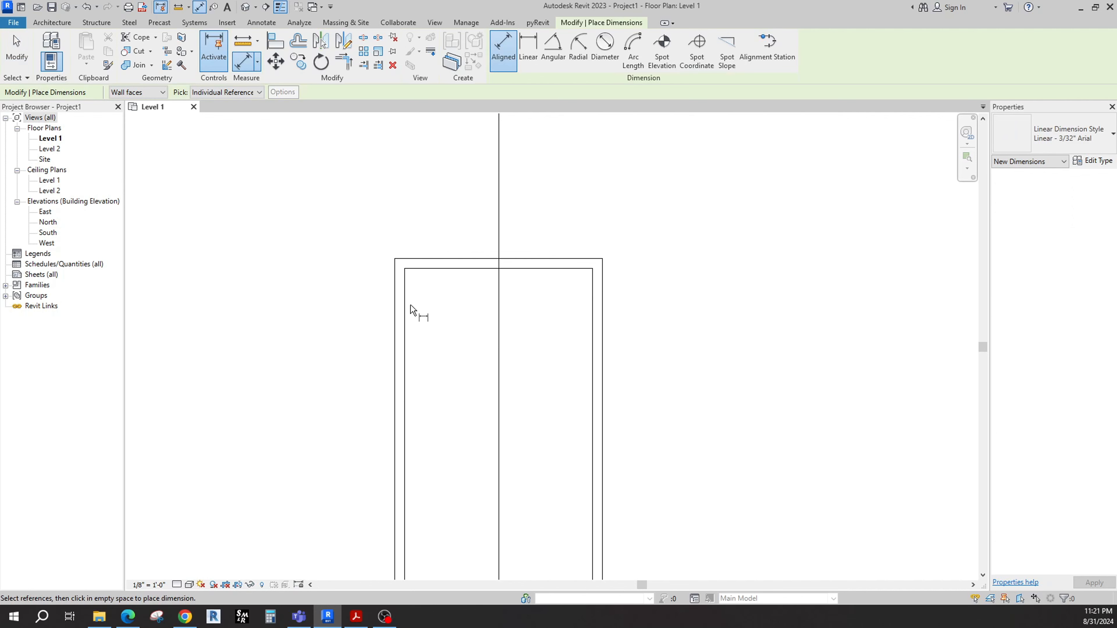
{"action": "left_click", "coordinate": [405, 309]}
{"action": "left_click", "coordinate": [593, 316]}
{"action": "left_click", "coordinate": [552, 351]}
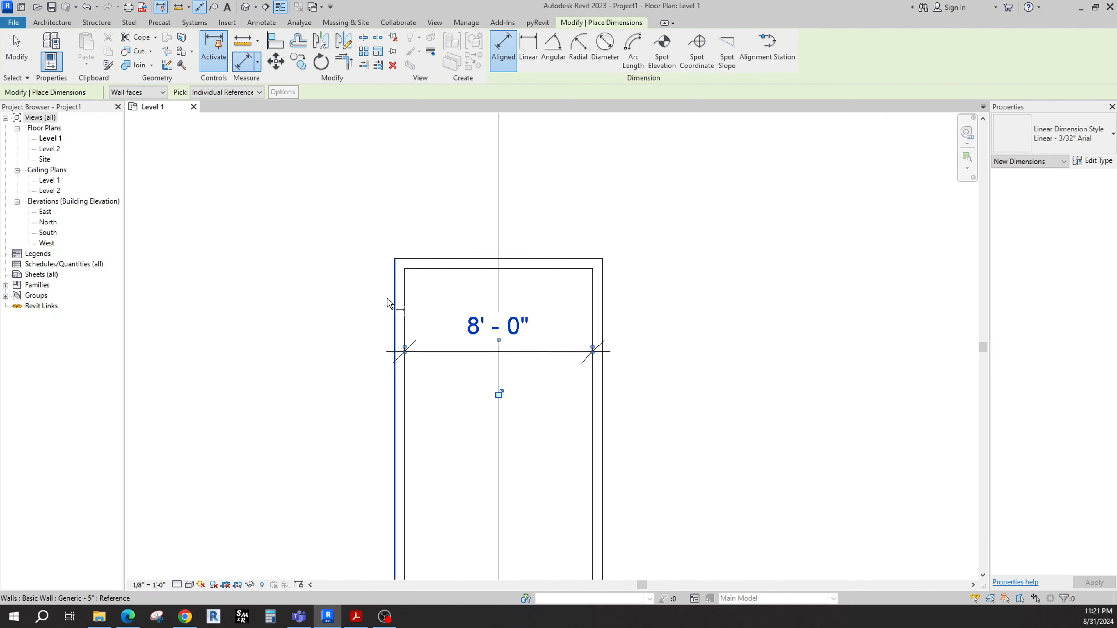
- Add an aligned dimension between the inner faces of the central room's upper wall and the lower exterior wall
{"action": "left_click", "coordinate": [440, 270]}
{"action": "middle_click_drag", "start_coordinate": [468, 416], "coordinate": [461, 233]}
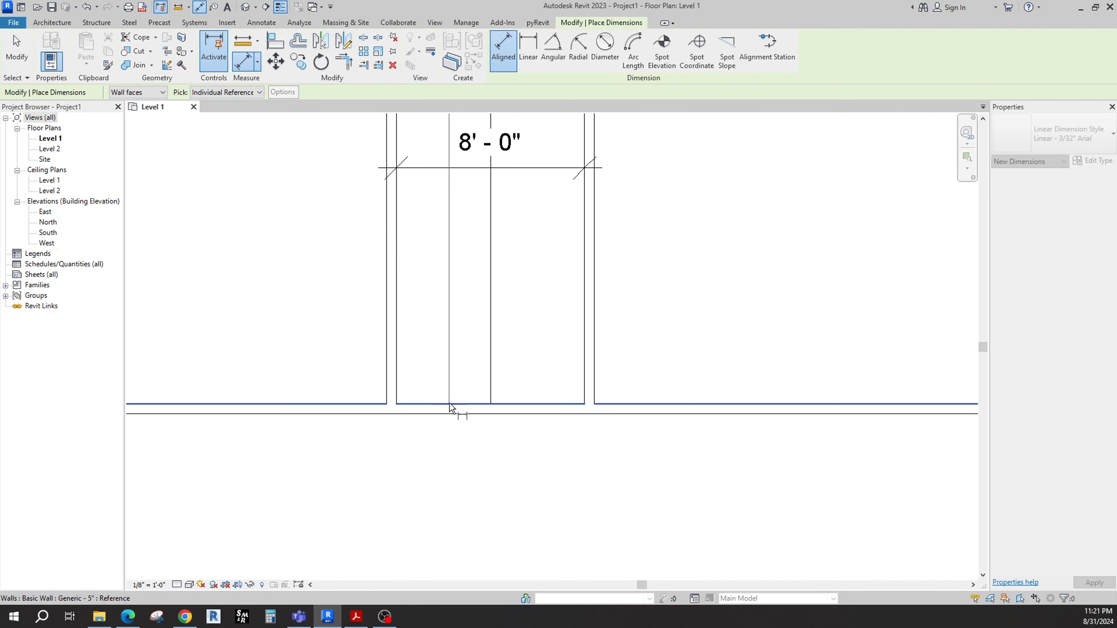
{"action": "left_click", "coordinate": [450, 403]}
{"action": "middle_click_drag", "start_coordinate": [458, 324], "coordinate": [464, 440]}
{"action": "left_click", "coordinate": [451, 409]}
{"action": "key", "text": "Escape"}
{"action": "key", "text": "Escape"}
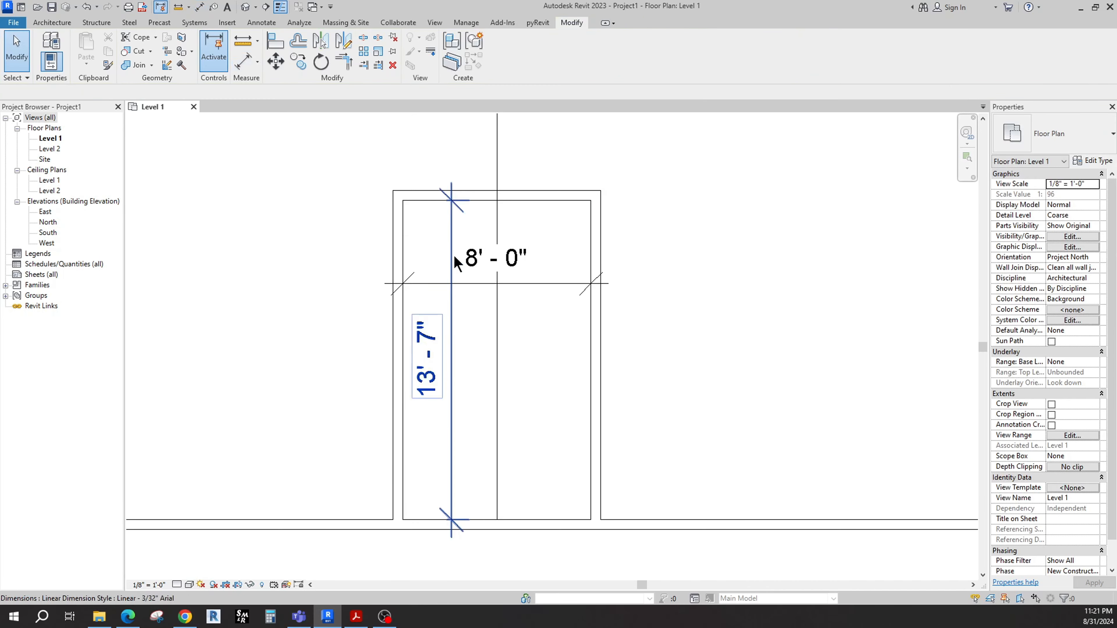
- Set the central room's inside depth to 15' 5" by moving its upper wall
{"action": "left_click", "coordinate": [480, 196]}
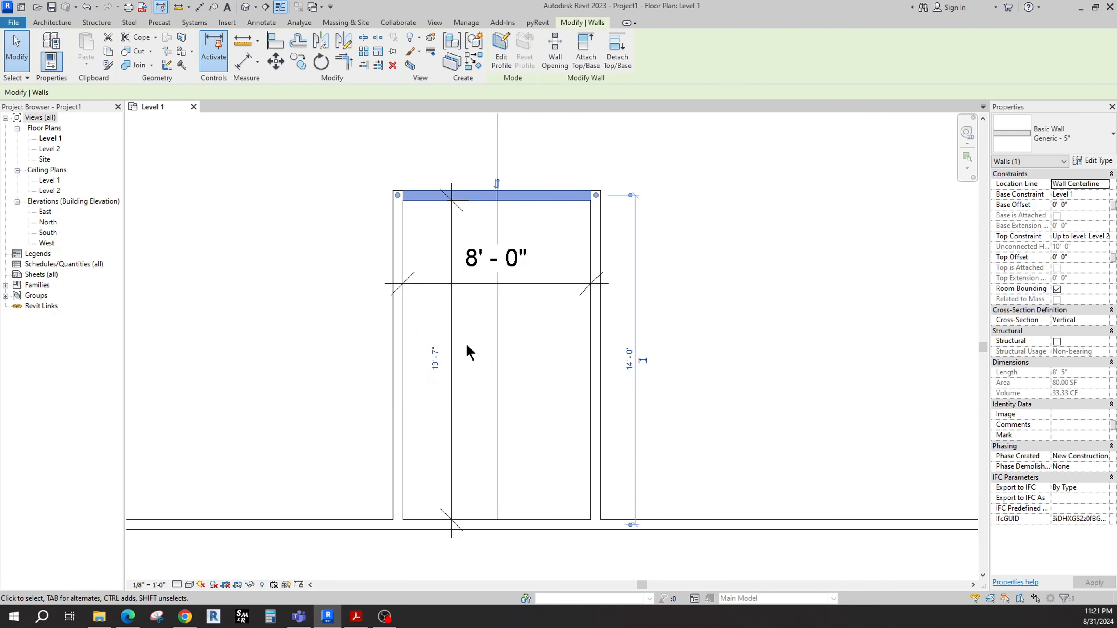
{"action": "left_click", "coordinate": [444, 359]}
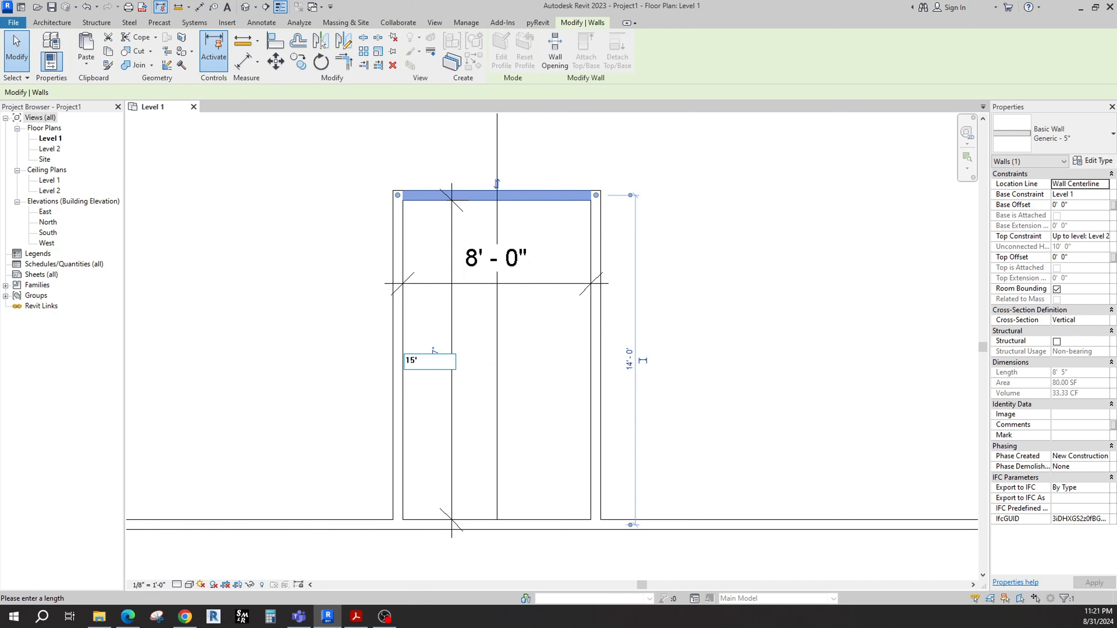
{"action": "key", "text": "Return"}
{"action": "key", "text": "Escape"}
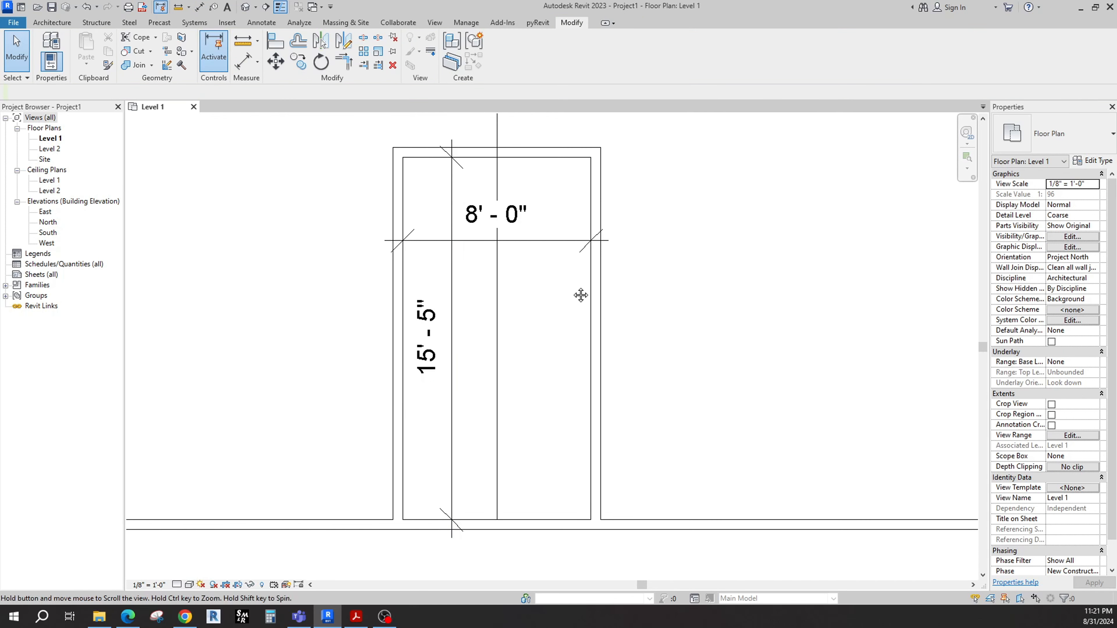
- Draw a vertical Generic - 5" wall from the central room's upper wall to the upper exterior wall, just right of the central detail line
{"action": "middle_click_drag", "start_coordinate": [581, 295], "coordinate": [589, 374]}
{"action": "scroll", "coordinate": [581, 331], "scroll_direction": "down", "scroll_amount": 2}
{"action": "middle_click_drag", "start_coordinate": [562, 251], "coordinate": [587, 330]}
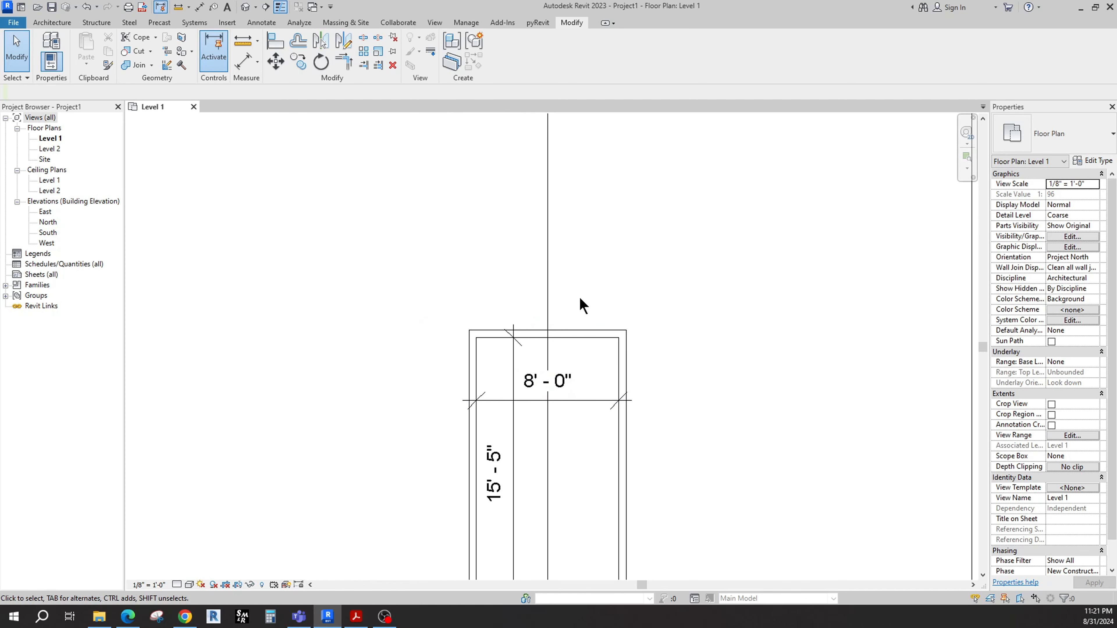
{"action": "middle_click_drag", "start_coordinate": [564, 285], "coordinate": [552, 259]}
{"action": "left_click", "coordinate": [552, 306]}
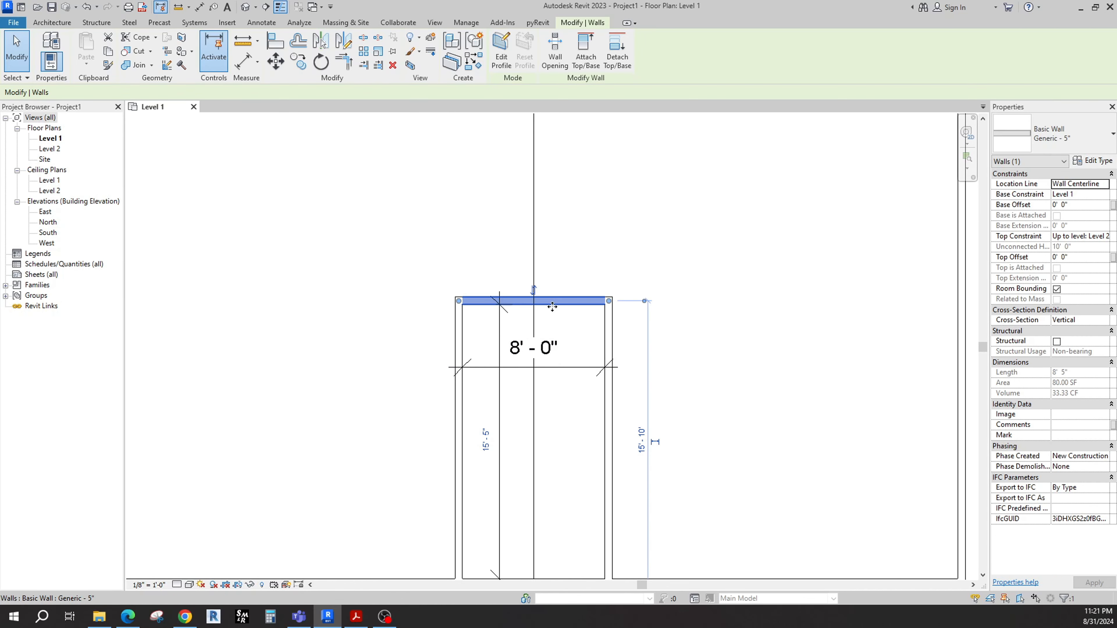
{"action": "key", "text": "w"}
{"action": "key", "text": "a"}
{"action": "left_click", "coordinate": [534, 301]}
{"action": "scroll", "coordinate": [528, 256], "scroll_direction": "down", "scroll_amount": 3}
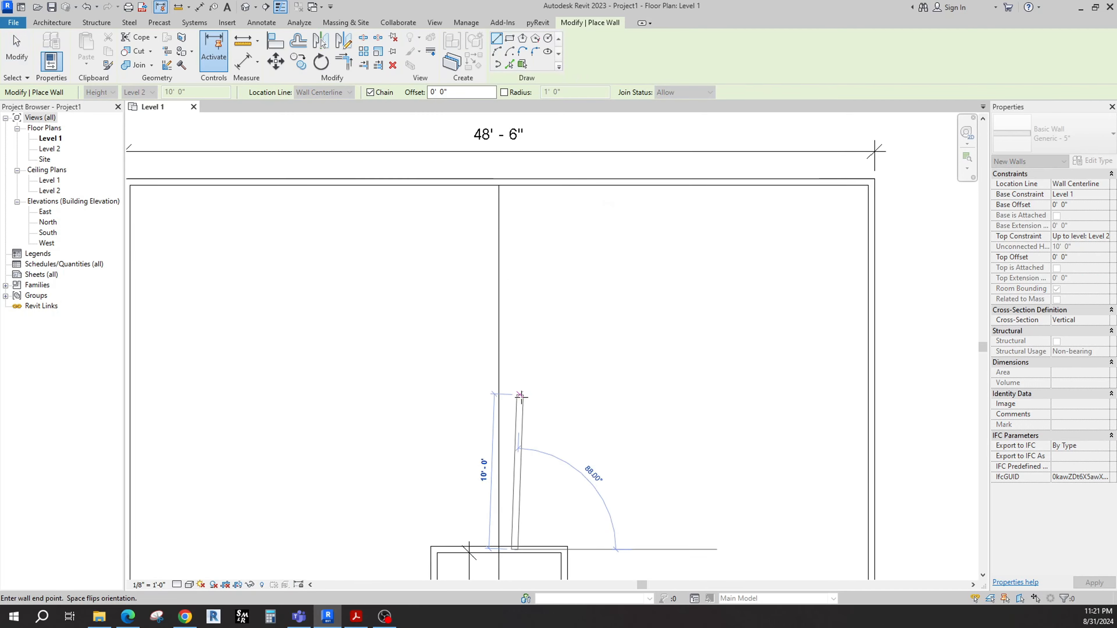
{"action": "left_click", "coordinate": [524, 258]}
{"action": "key", "text": "Escape"}
{"action": "key", "text": "Escape"}
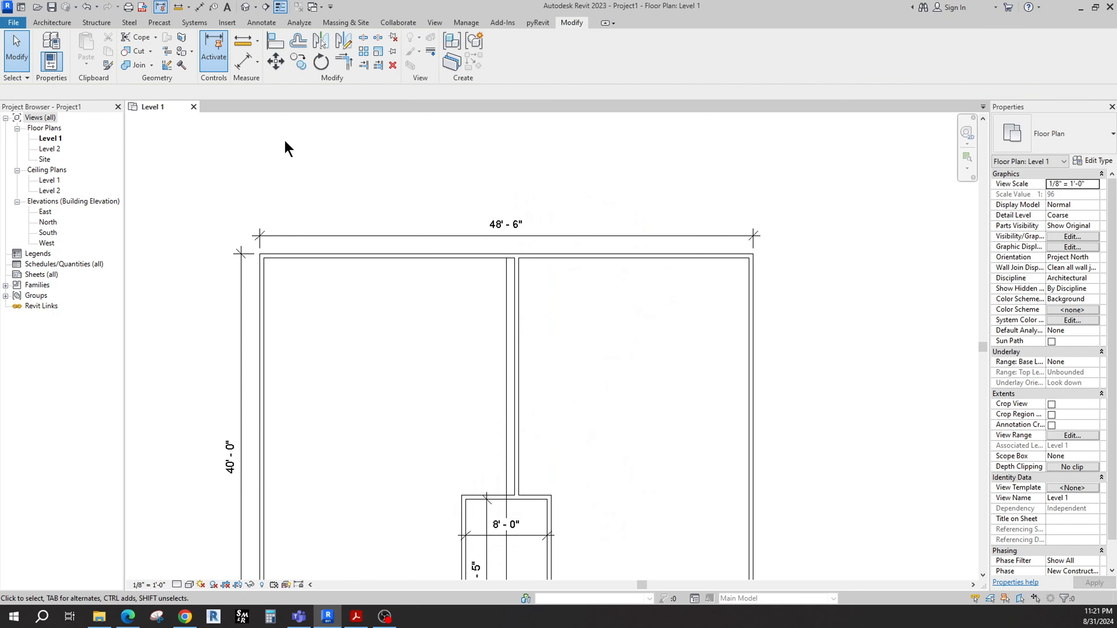
- Align the center of the vertical wall above the central room to the central detail line
{"action": "key", "text": "a"}
{"action": "key", "text": "l"}
{"action": "scroll", "coordinate": [581, 324], "scroll_direction": "up", "scroll_amount": 4}
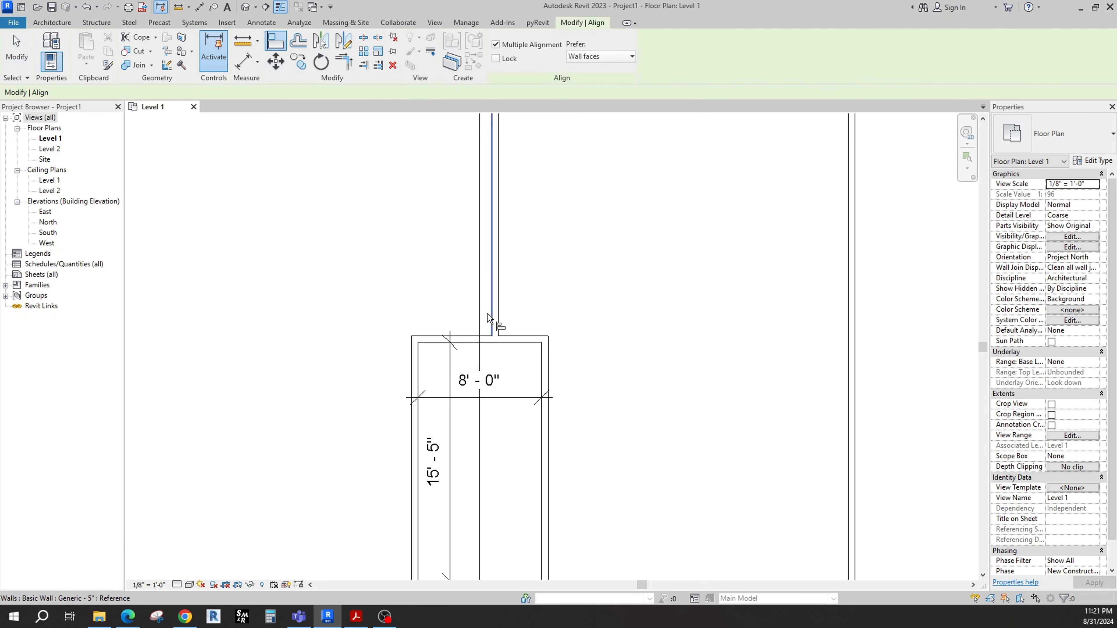
{"action": "left_click", "coordinate": [479, 312]}
{"action": "scroll", "coordinate": [495, 313], "scroll_direction": "up", "scroll_amount": 2}
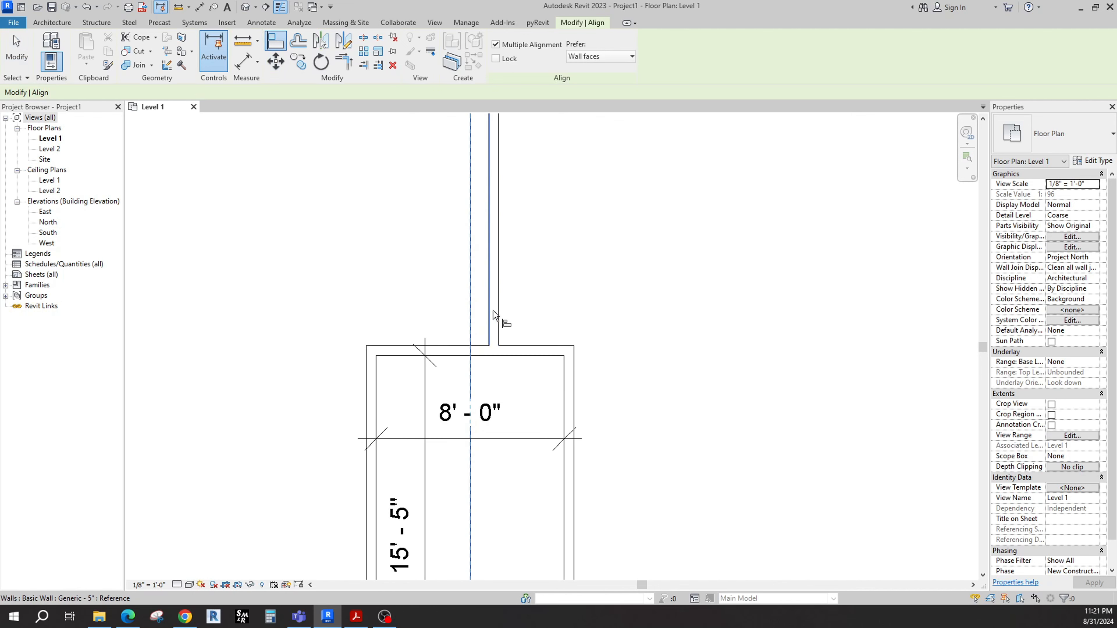
{"action": "left_click", "coordinate": [495, 315]}
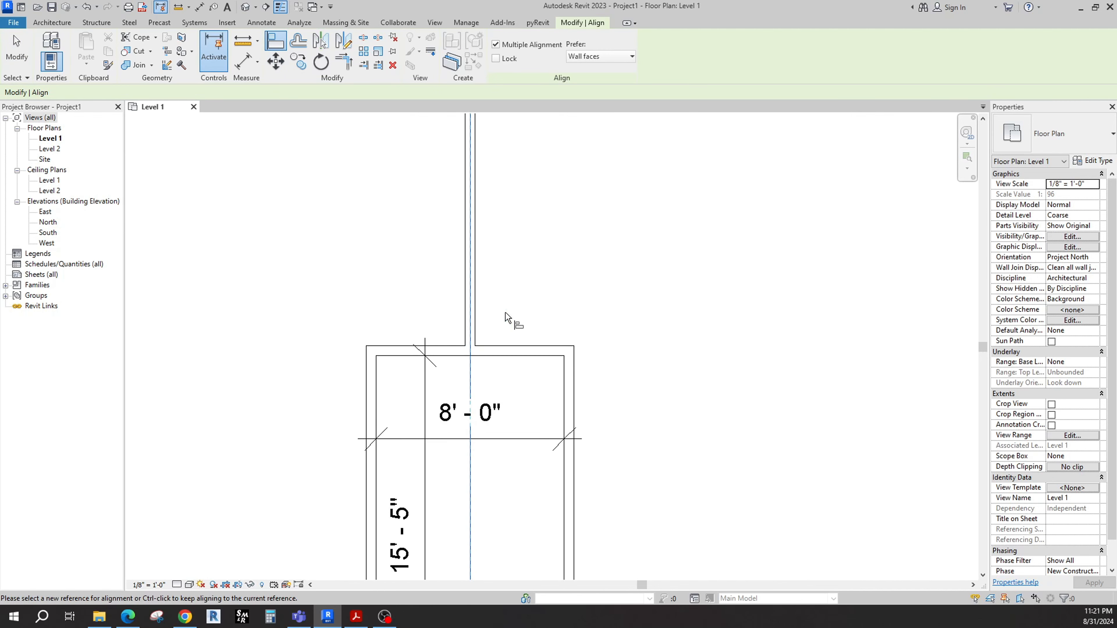
{"action": "scroll", "coordinate": [506, 316], "scroll_direction": "down", "scroll_amount": 1}
{"action": "key", "text": "Escape"}
{"action": "key", "text": "Escape"}
- Delete the vertical detail line running through the central room
{"action": "left_click", "coordinate": [478, 464]}
{"action": "key", "text": "Escape"}
{"action": "scroll", "coordinate": [481, 467], "scroll_direction": "down", "scroll_amount": 3}
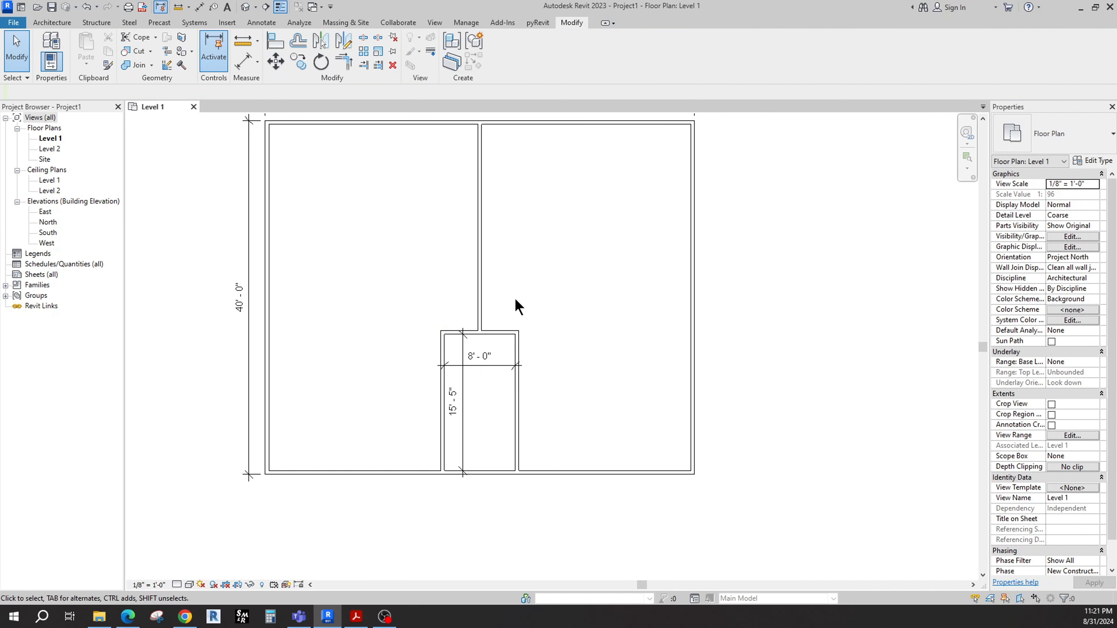
{"action": "middle_click_drag", "start_coordinate": [437, 263], "coordinate": [458, 289]}
{"action": "middle_click_drag", "start_coordinate": [599, 320], "coordinate": [599, 314]}
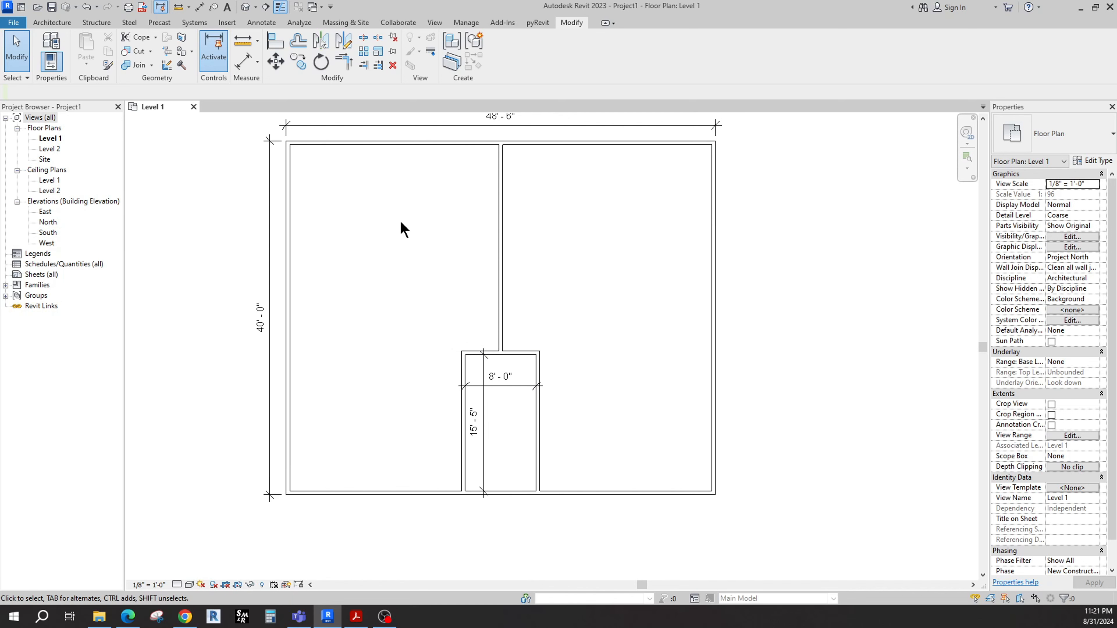
{"action": "middle_click_drag", "start_coordinate": [452, 263], "coordinate": [434, 344]}
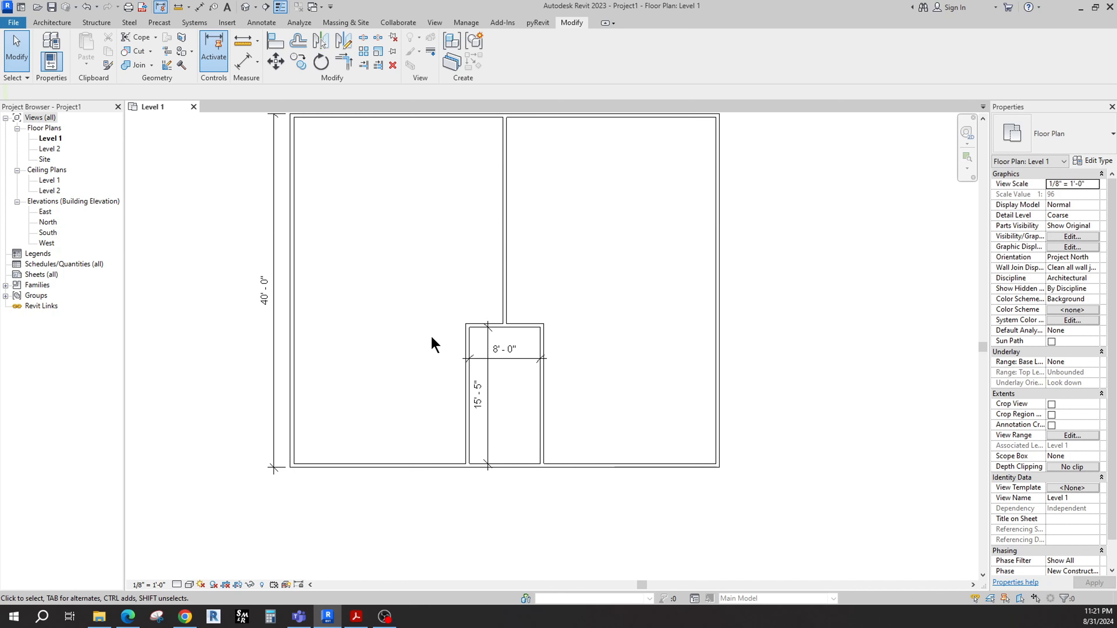
{"action": "scroll", "coordinate": [433, 326], "scroll_direction": "up", "scroll_amount": 2}
{"action": "middle_click_drag", "start_coordinate": [424, 278], "coordinate": [465, 315]}
{"action": "scroll", "coordinate": [466, 315], "scroll_direction": "down", "scroll_amount": 2}
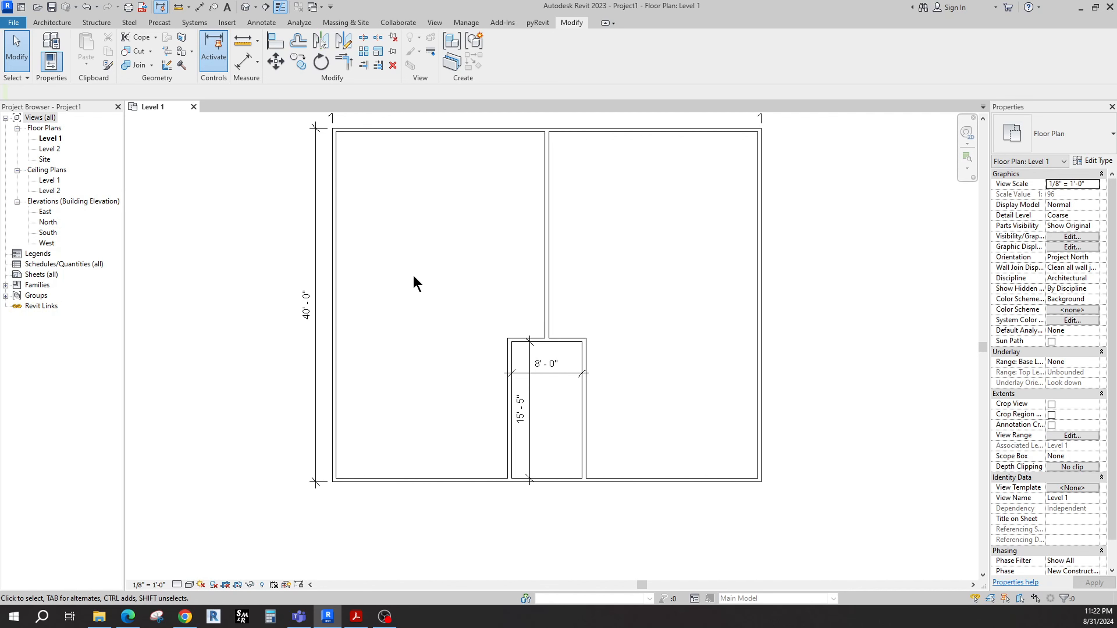
{"action": "scroll", "coordinate": [481, 419], "scroll_direction": "up", "scroll_amount": 4}
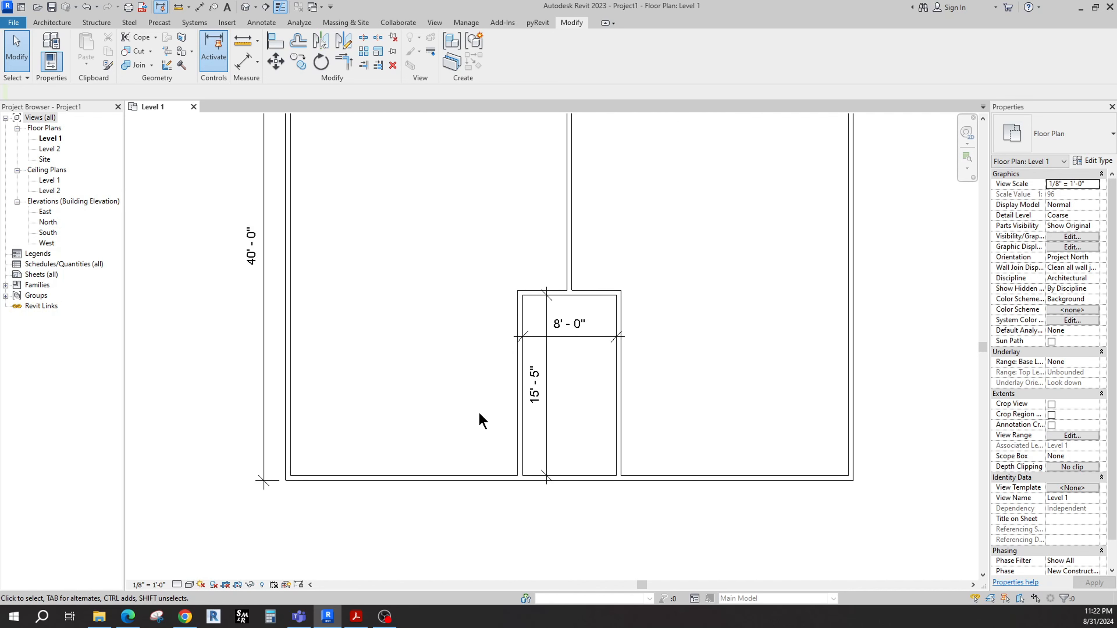
{"action": "middle_click_drag", "start_coordinate": [352, 318], "coordinate": [376, 343]}
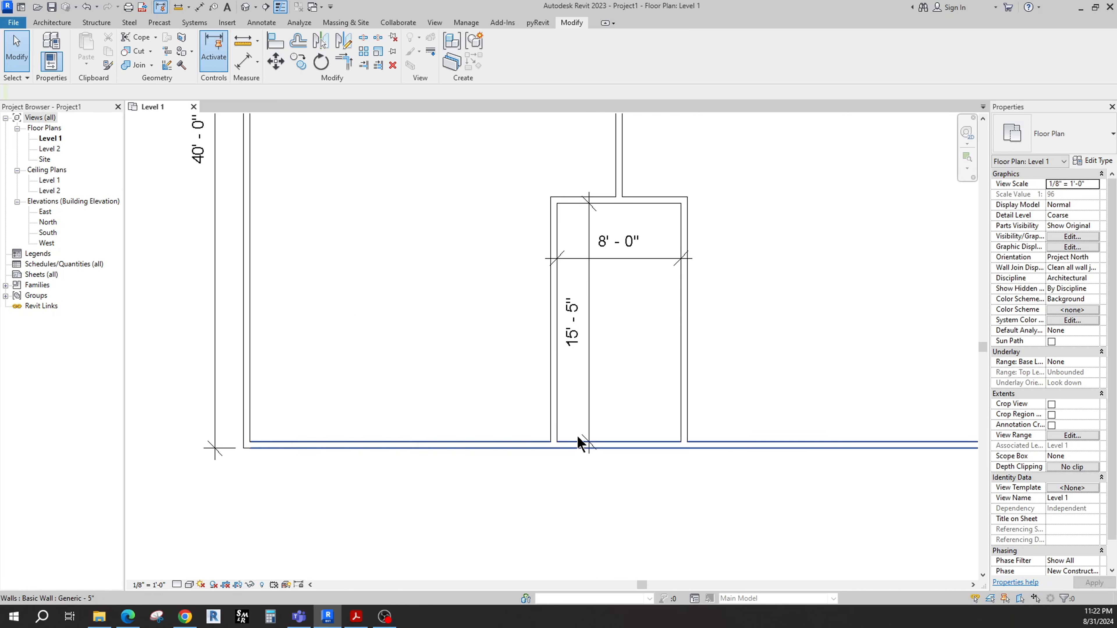
{"action": "left_click", "coordinate": [555, 428]}
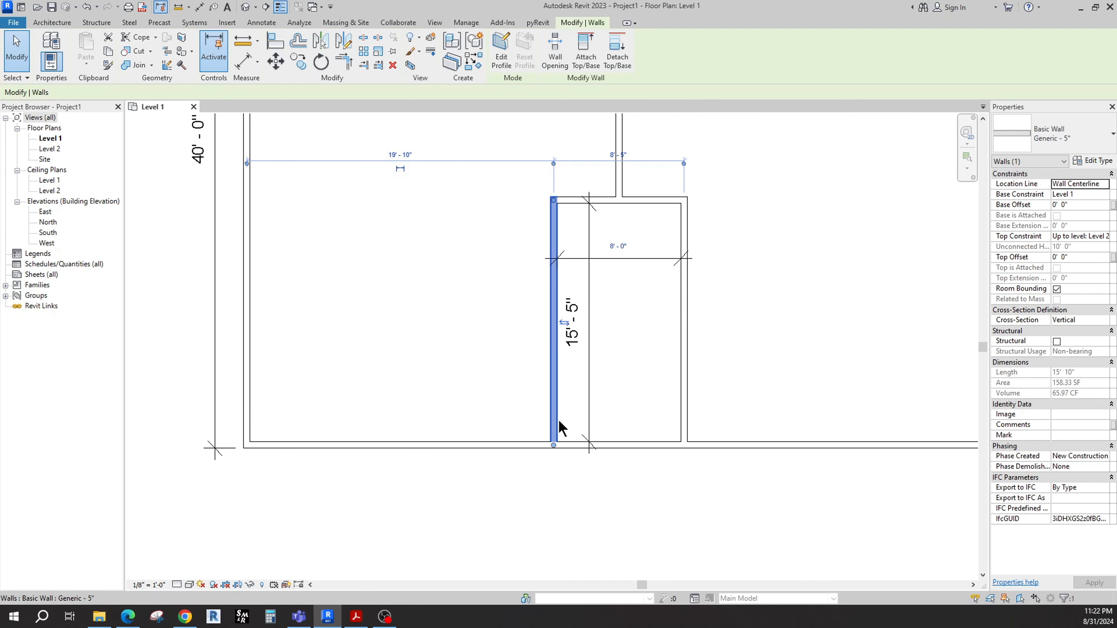
{"action": "left_click", "coordinate": [470, 63]}
{"action": "mouse_move", "coordinate": [471, 342]}
{"action": "middle_mouse_down"}
{"action": "mouse_move", "coordinate": [468, 314]}
{"action": "mouse_move", "coordinate": [454, 391]}
{"action": "middle_mouse_up"}
{"action": "scroll", "coordinate": [449, 361], "scroll_direction": "up", "scroll_amount": 1}
{"action": "scroll", "coordinate": [479, 341], "scroll_direction": "down", "scroll_amount": 1}
{"action": "key", "text": "Escape"}
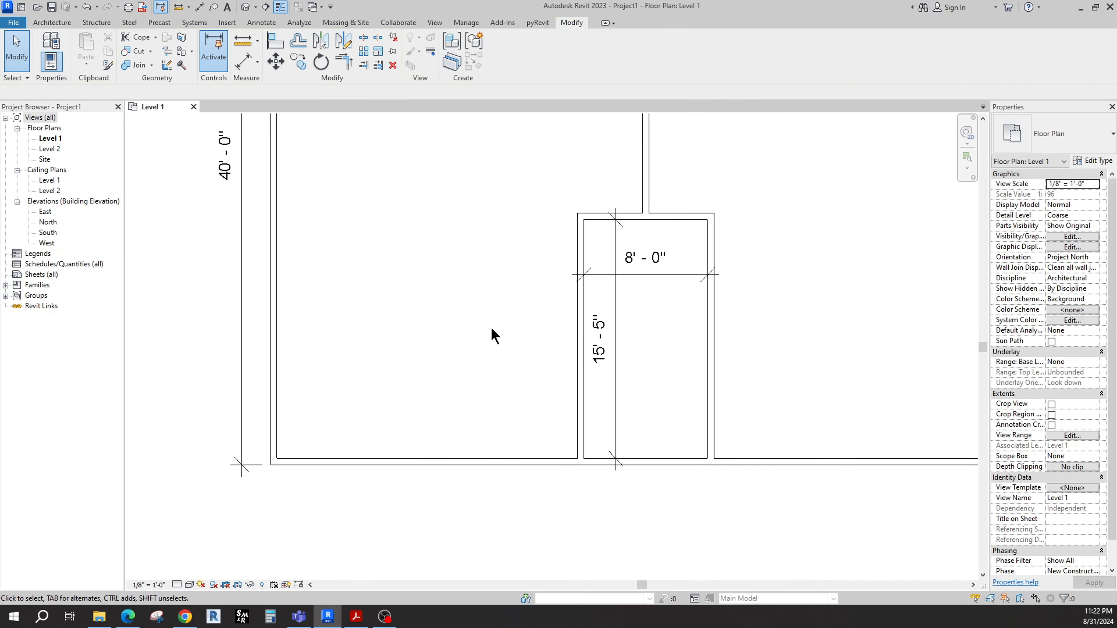
- Extend the central room's upper wall leftward until it meets the left exterior wall
{"action": "left_click", "coordinate": [599, 218]}
{"action": "left_click_drag", "start_coordinate": [579, 216], "coordinate": [274, 216]}
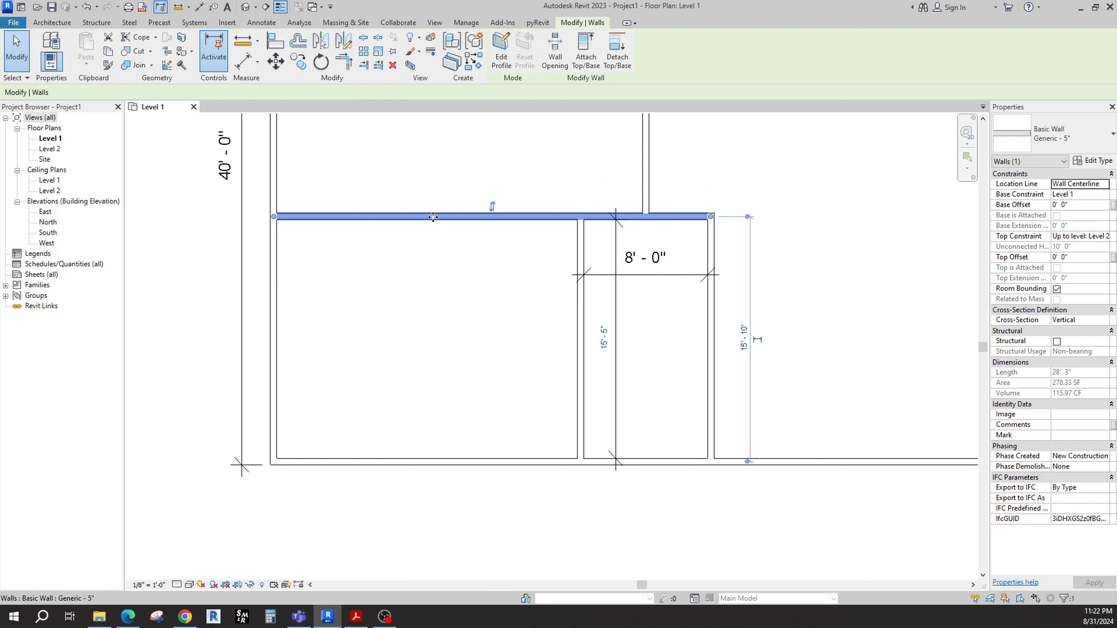
{"action": "left_click", "coordinate": [424, 241]}
{"action": "middle_click_drag", "start_coordinate": [473, 326], "coordinate": [455, 330]}
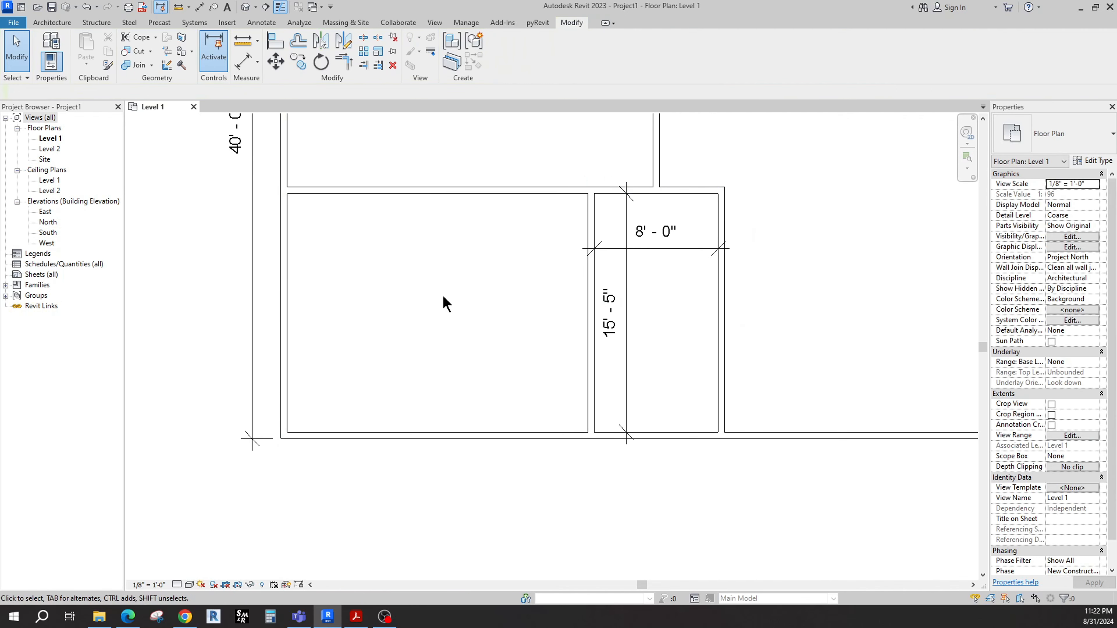
- Draw a vertical Generic - 5" wall from the extended wall to the lower exterior wall, about 6' 1" clear of the left exterior wall
{"action": "left_click", "coordinate": [414, 193]}
{"action": "left_click", "coordinate": [471, 62]}
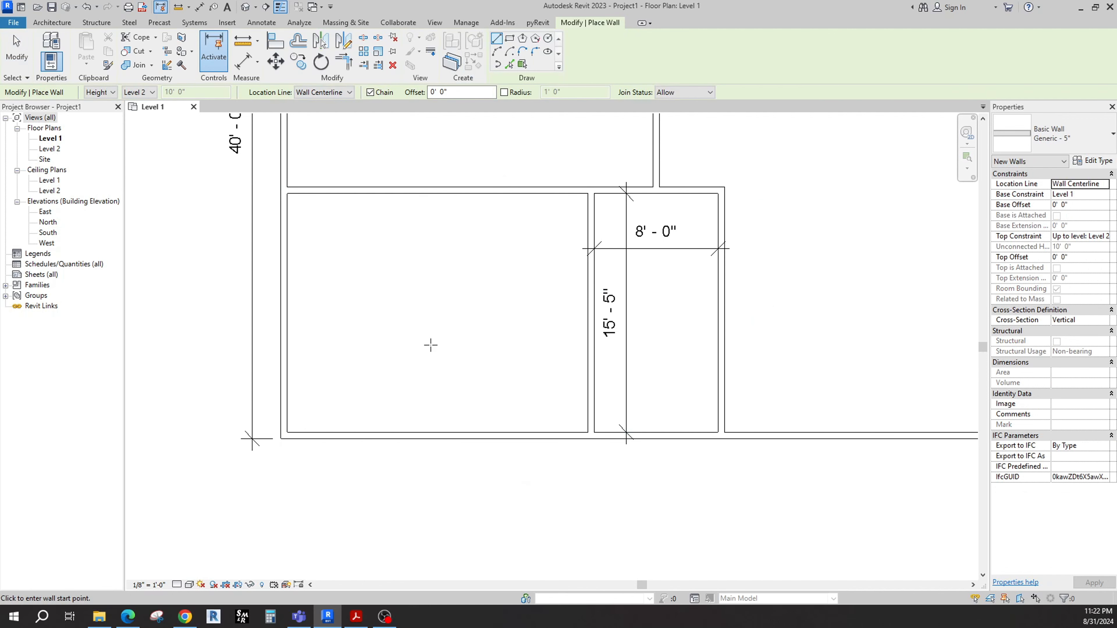
{"action": "left_click", "coordinate": [384, 191]}
{"action": "left_click", "coordinate": [385, 423]}
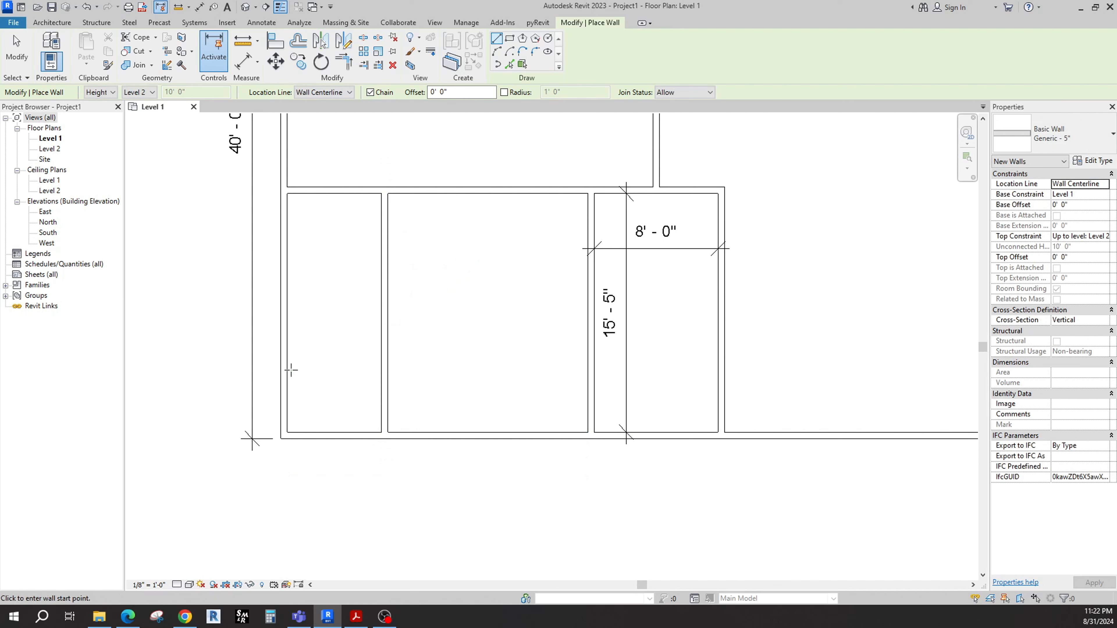
- Draw a horizontal Generic - 5" wall from the new vertical wall to the central room's left wall, about 2' 7" clear above the lower exterior wall
{"action": "left_click", "coordinate": [385, 388]}
{"action": "left_click", "coordinate": [594, 388]}
{"action": "key", "text": "Escape"}
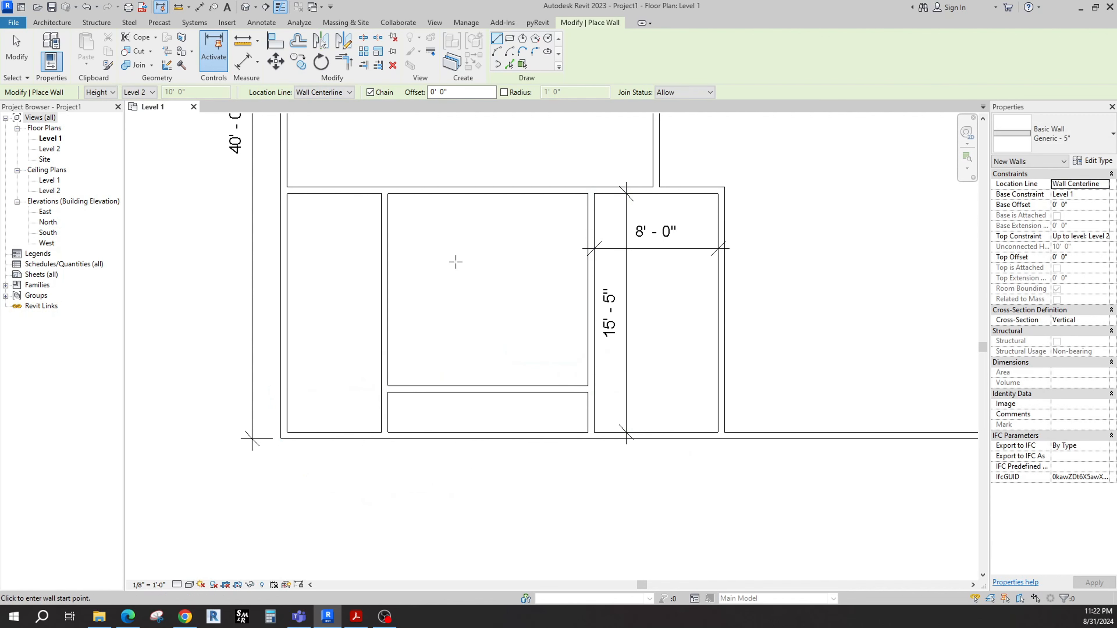
- Draw a horizontal Generic - 5" wall from the new vertical wall to the left exterior wall, about 3' 4" above the other horizontal wall's centerline
{"action": "scroll", "coordinate": [344, 347], "scroll_direction": "up", "scroll_amount": 2}
{"action": "left_click", "coordinate": [397, 335]}
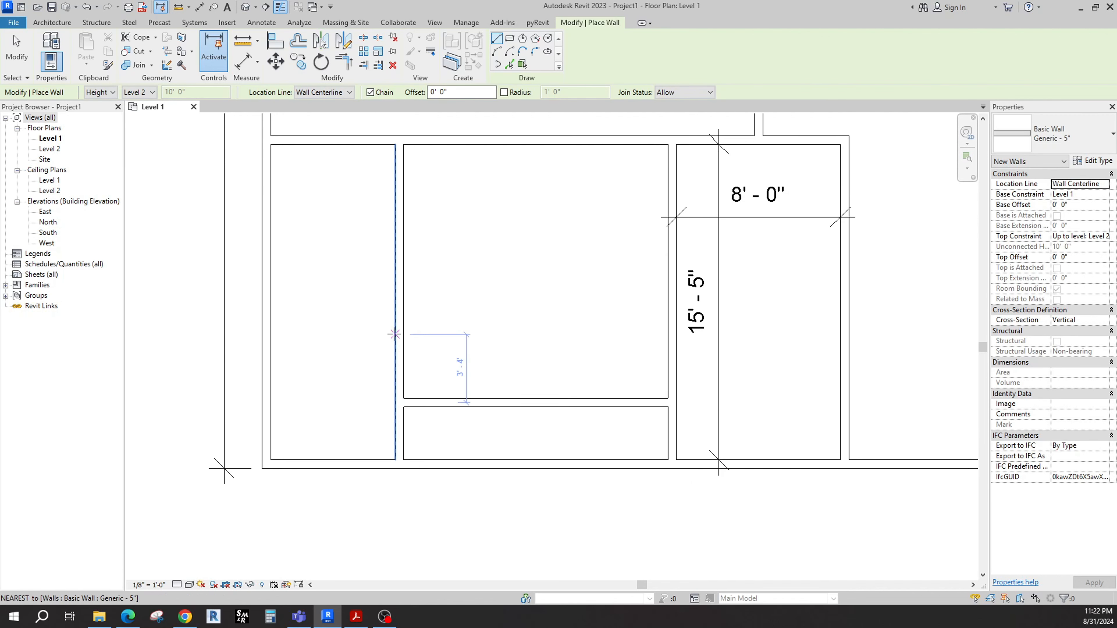
{"action": "left_click", "coordinate": [266, 334]}
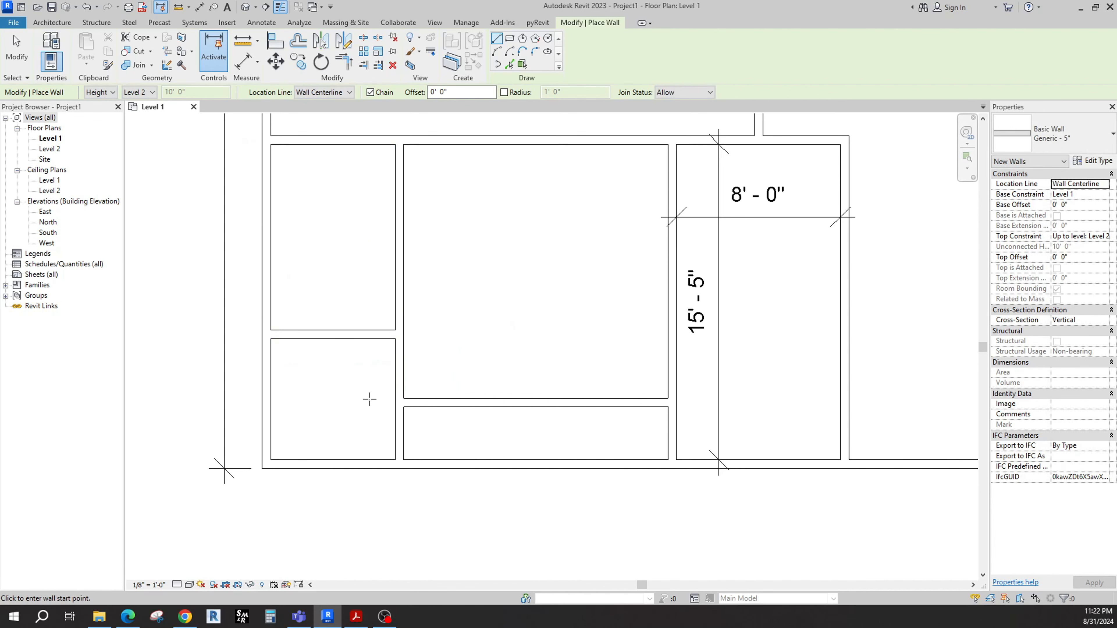
{"action": "key", "text": "Escape"}
{"action": "key", "text": "Escape"}
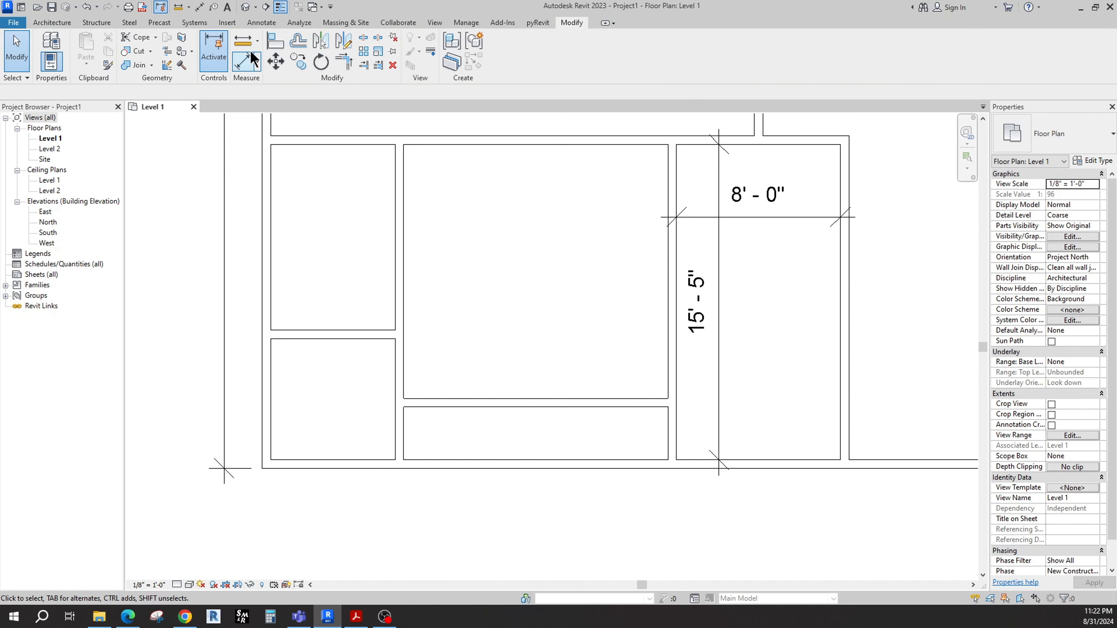
- Add an aligned dimension between the lower exterior wall and the horizontal wall beside the central room, measured between inner faces
{"action": "left_click", "coordinate": [242, 41]}
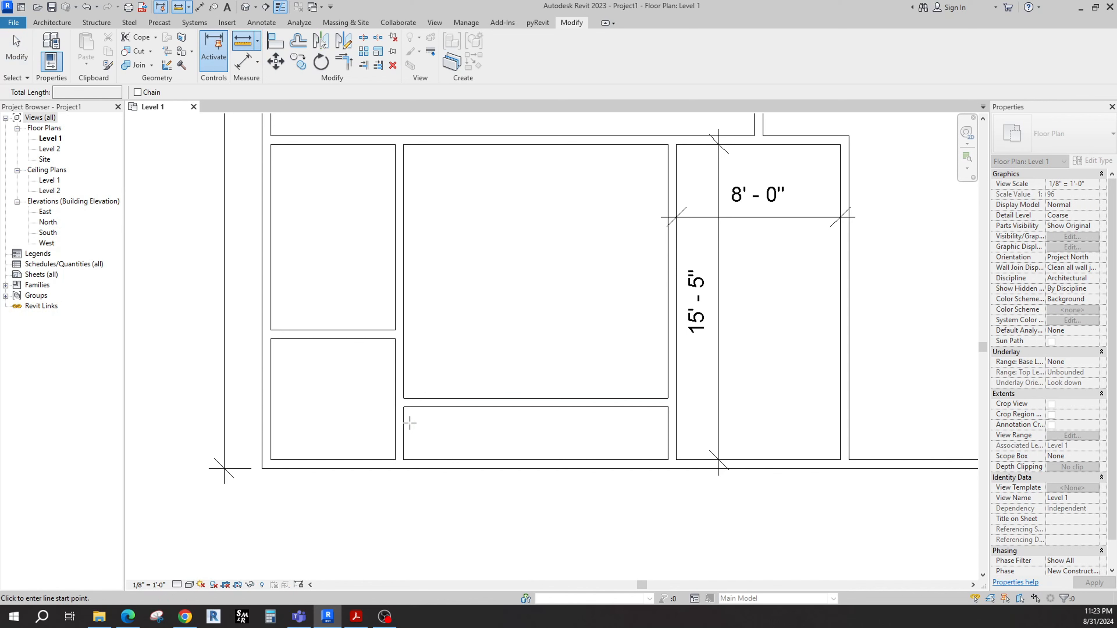
{"action": "key", "text": "Escape"}
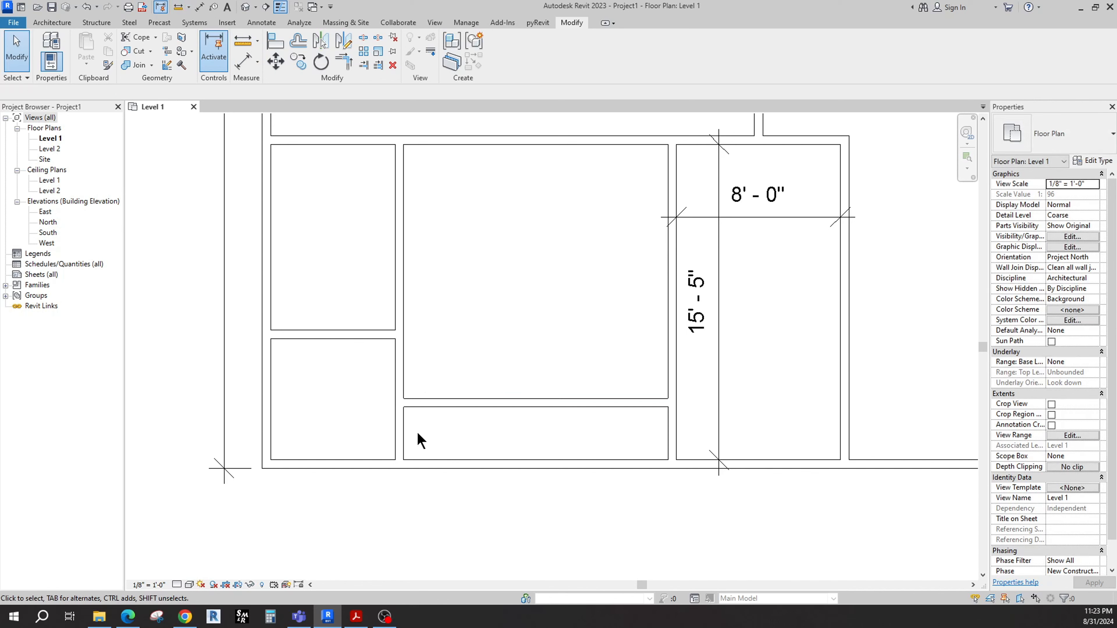
{"action": "left_click", "coordinate": [199, 9]}
{"action": "left_click", "coordinate": [497, 460]}
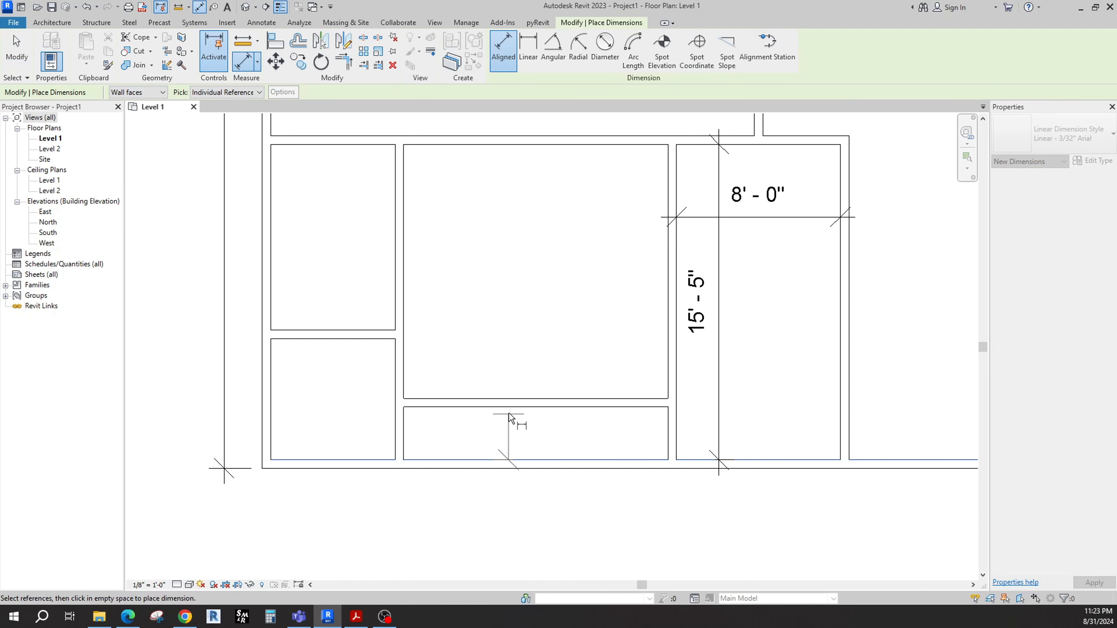
{"action": "left_click", "coordinate": [508, 408]}
{"action": "left_click", "coordinate": [498, 434]}
{"action": "key", "text": "Escape"}
{"action": "key", "text": "Escape"}
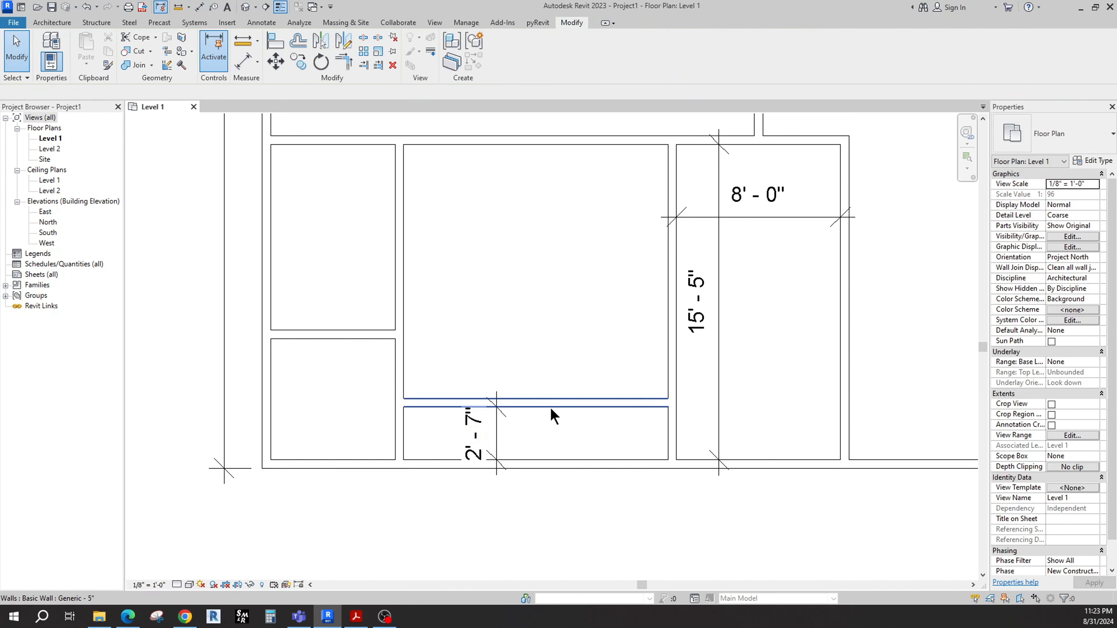
- Set the inside depth of the narrow space left of the central room to 3' 0" by moving its upper wall
{"action": "left_click", "coordinate": [550, 404]}
{"action": "left_click", "coordinate": [480, 433]}
{"action": "type", "text": "3"}
{"action": "key", "text": "Return"}
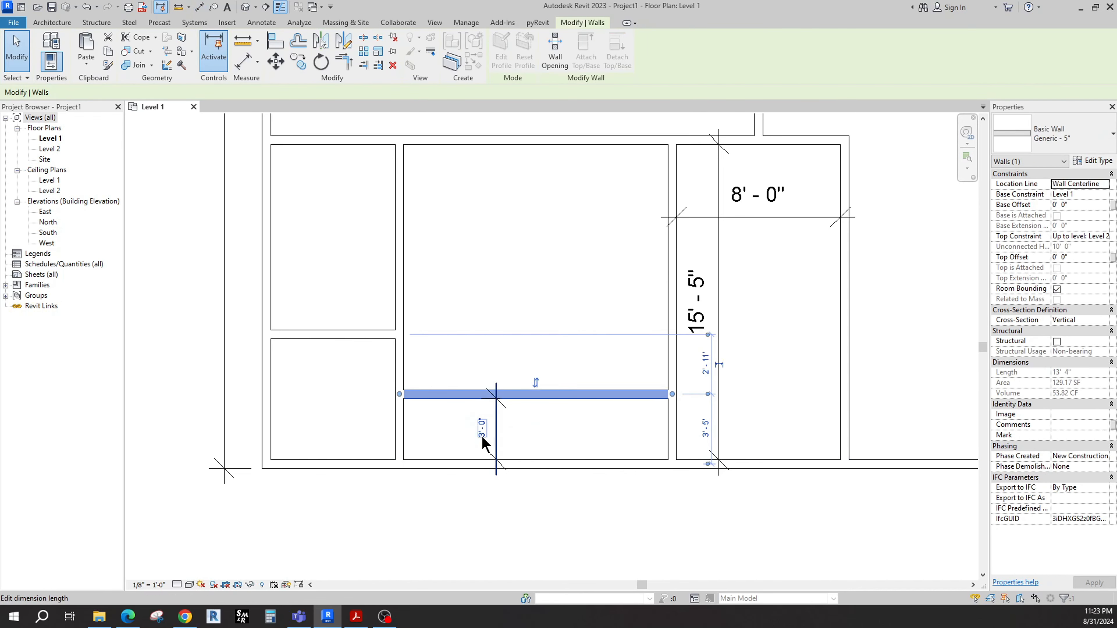
{"action": "key", "text": "Escape"}
{"action": "middle_click_drag", "start_coordinate": [606, 424], "coordinate": [598, 473]}
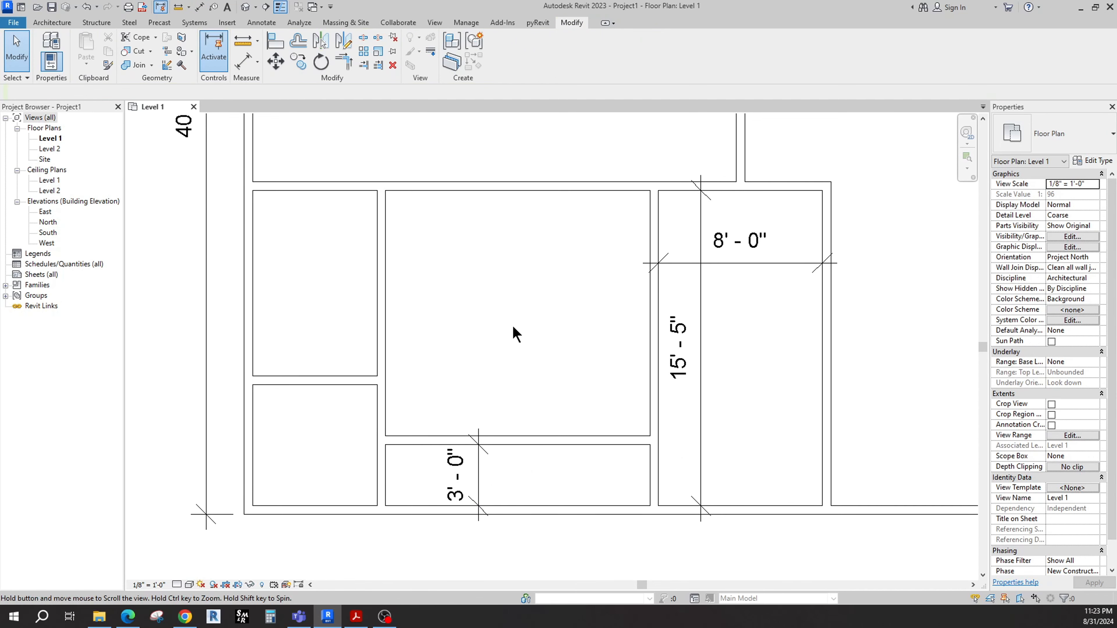
- Add aligned dimensions for the inside depth and inside width of the large room directly left of the central room
{"action": "left_click", "coordinate": [199, 7]}
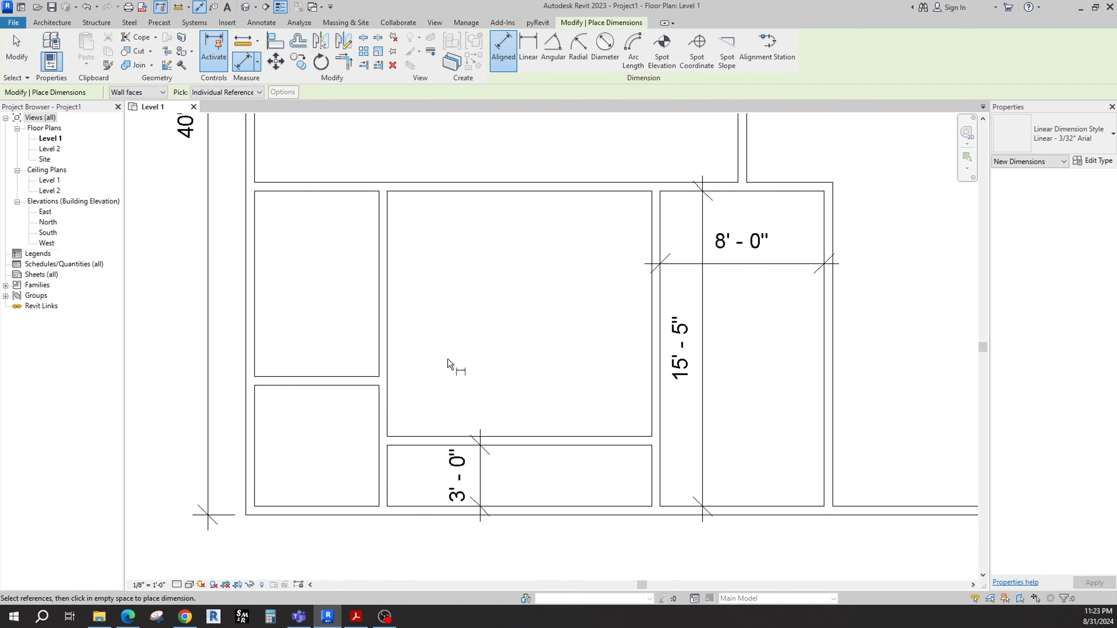
{"action": "left_click", "coordinate": [514, 437]}
{"action": "left_click", "coordinate": [534, 197]}
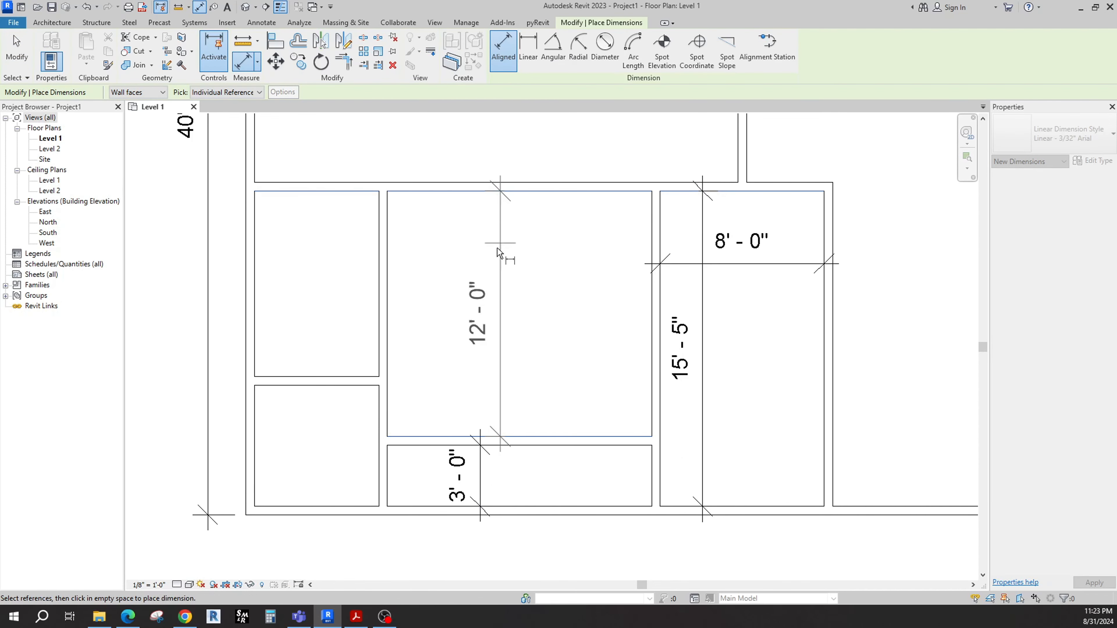
{"action": "left_click", "coordinate": [485, 264]}
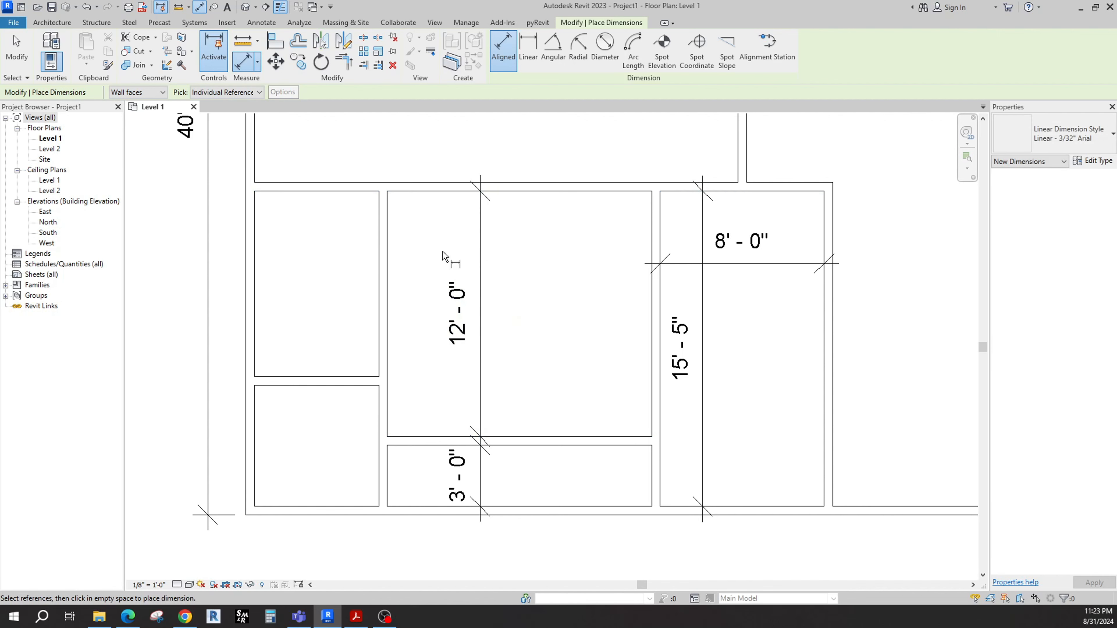
{"action": "left_click", "coordinate": [387, 232]}
{"action": "left_click", "coordinate": [652, 244]}
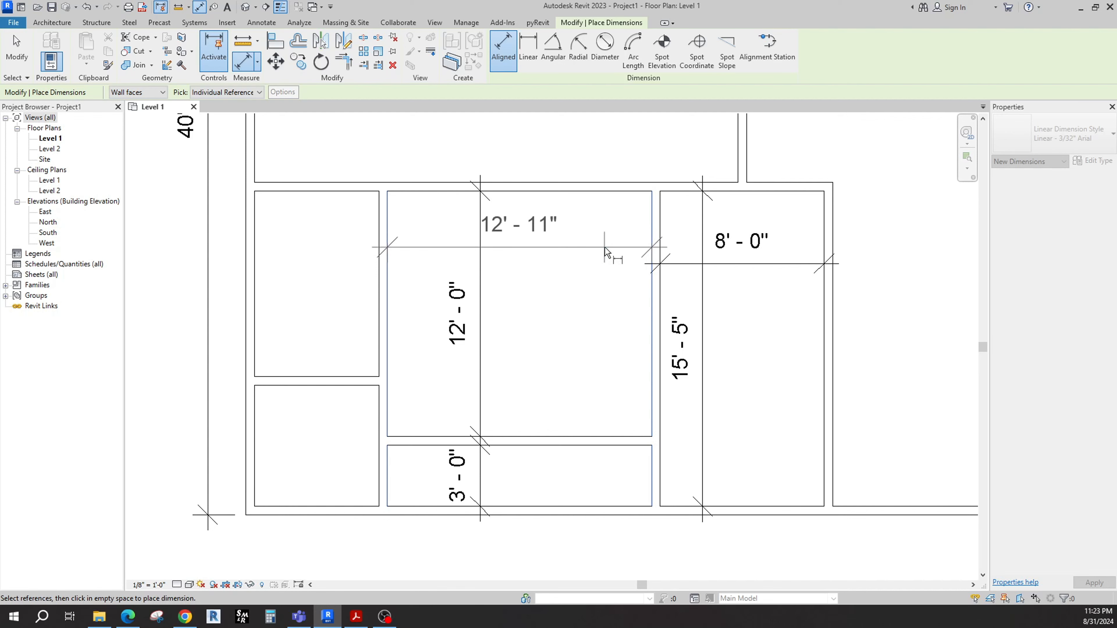
{"action": "left_click", "coordinate": [605, 252]}
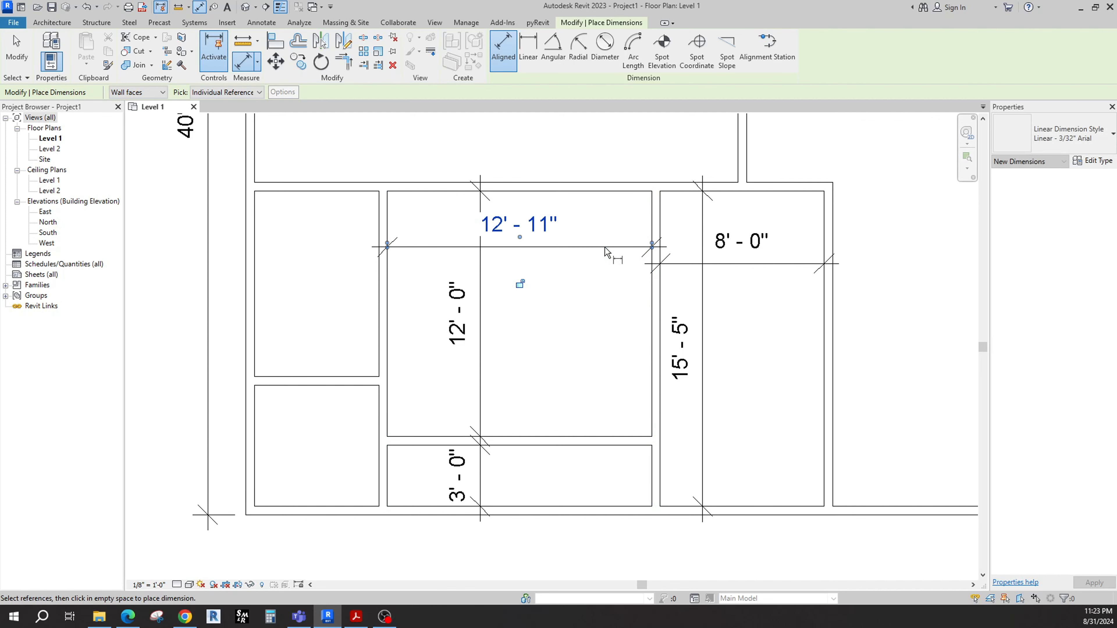
- Add aligned dimensions across the inside widths of the upper and lower small rooms along the left exterior wall
{"action": "left_click", "coordinate": [261, 246]}
{"action": "left_click", "coordinate": [374, 257]}
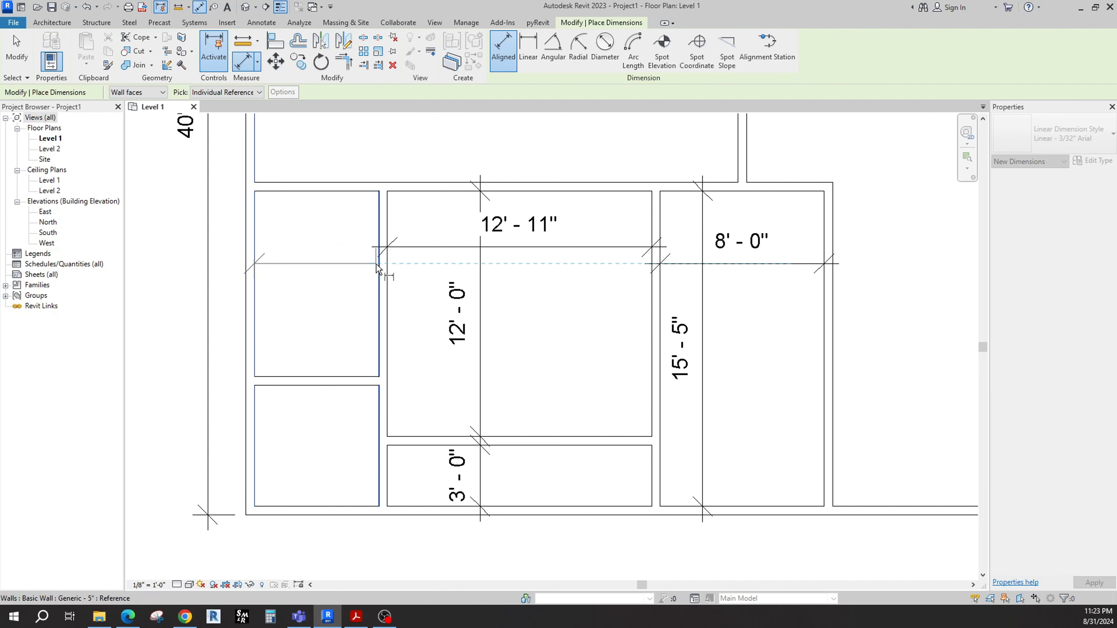
{"action": "left_click", "coordinate": [348, 263]}
{"action": "middle_click_drag", "start_coordinate": [346, 329], "coordinate": [372, 316]}
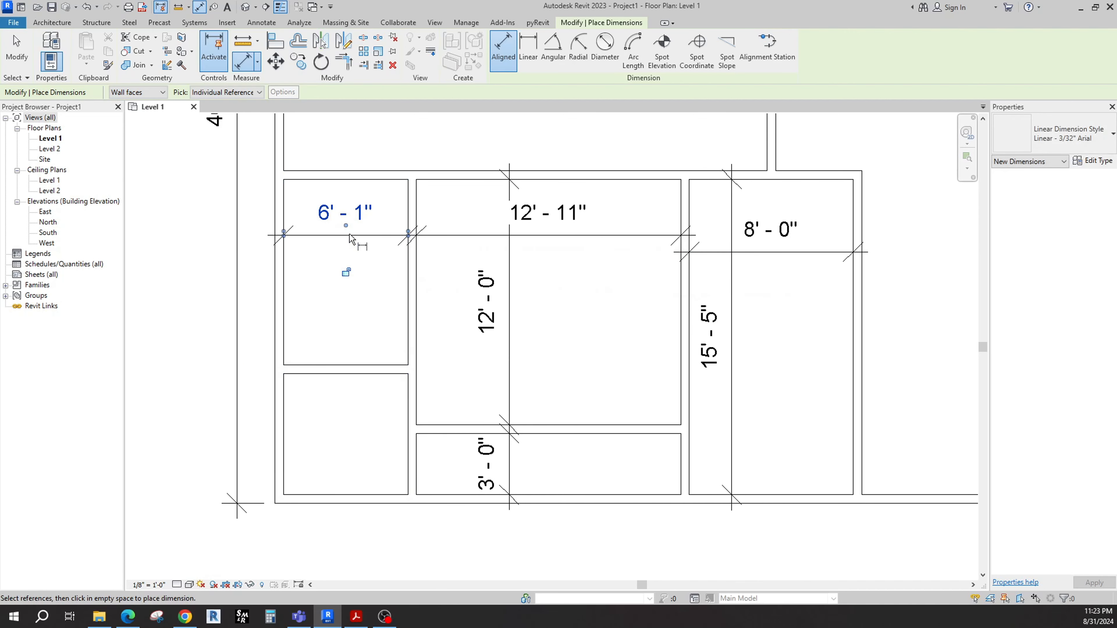
{"action": "left_click", "coordinate": [292, 429]}
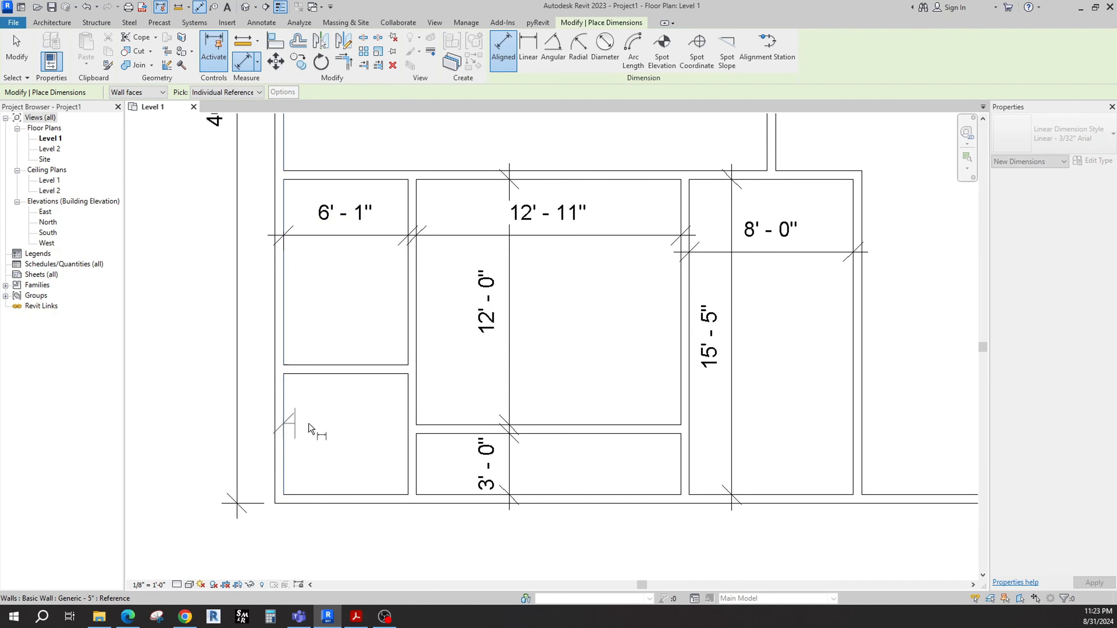
{"action": "left_click", "coordinate": [408, 424]}
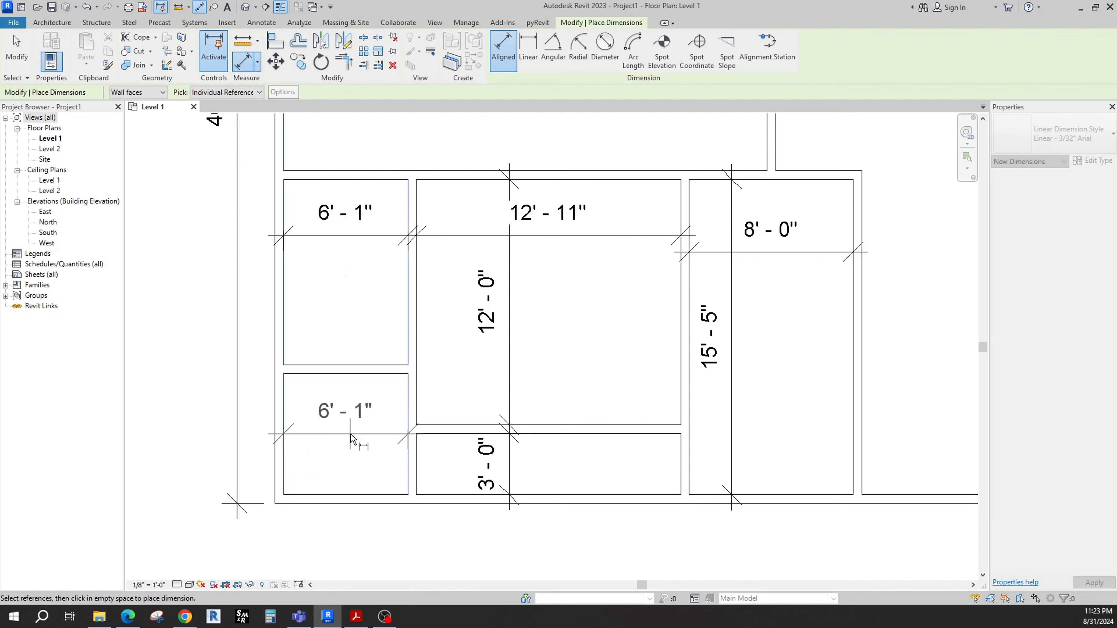
{"action": "left_click", "coordinate": [350, 434]}
- Add an aligned dimension for the inside depth of the upper small room along the left exterior wall
{"action": "left_click", "coordinate": [327, 369]}
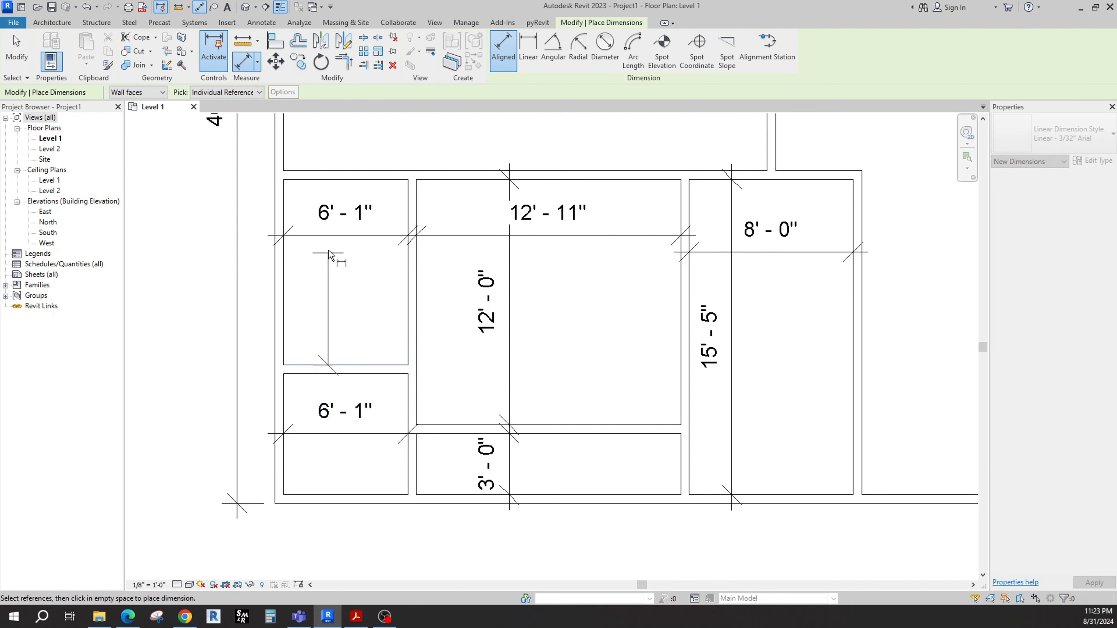
{"action": "left_click", "coordinate": [328, 184]}
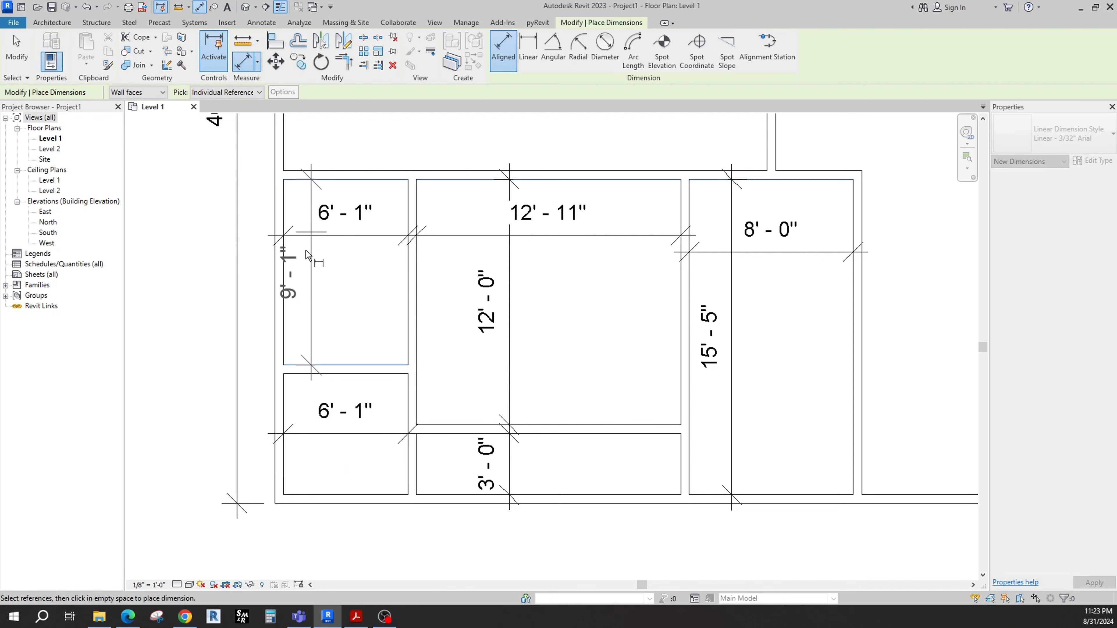
{"action": "left_click", "coordinate": [321, 307]}
{"action": "key", "text": "Escape"}
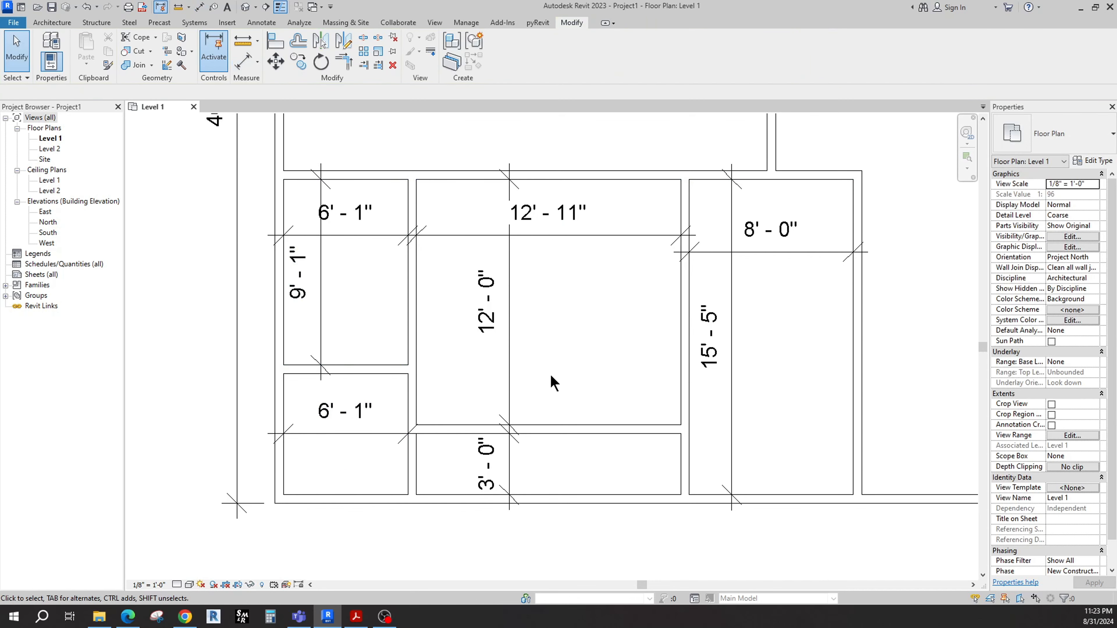
- Set the inside width of the two small rooms along the left exterior wall to 8' 0" by moving their shared right-hand wall
{"action": "middle_click_drag", "start_coordinate": [554, 382], "coordinate": [546, 335]}
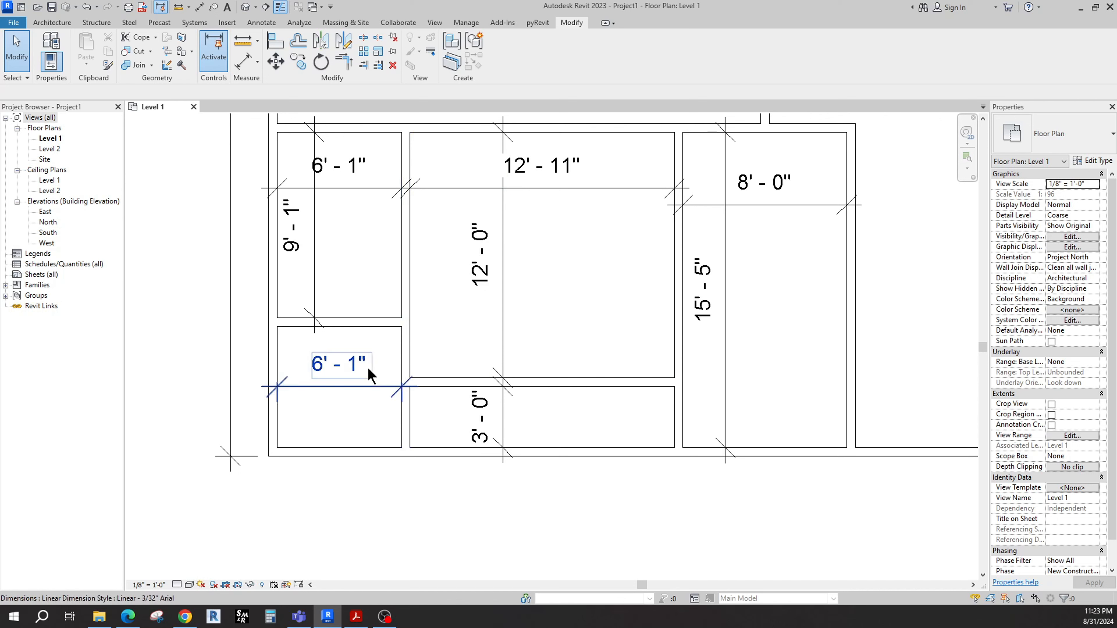
{"action": "left_click", "coordinate": [408, 370]}
{"action": "left_click", "coordinate": [339, 365]}
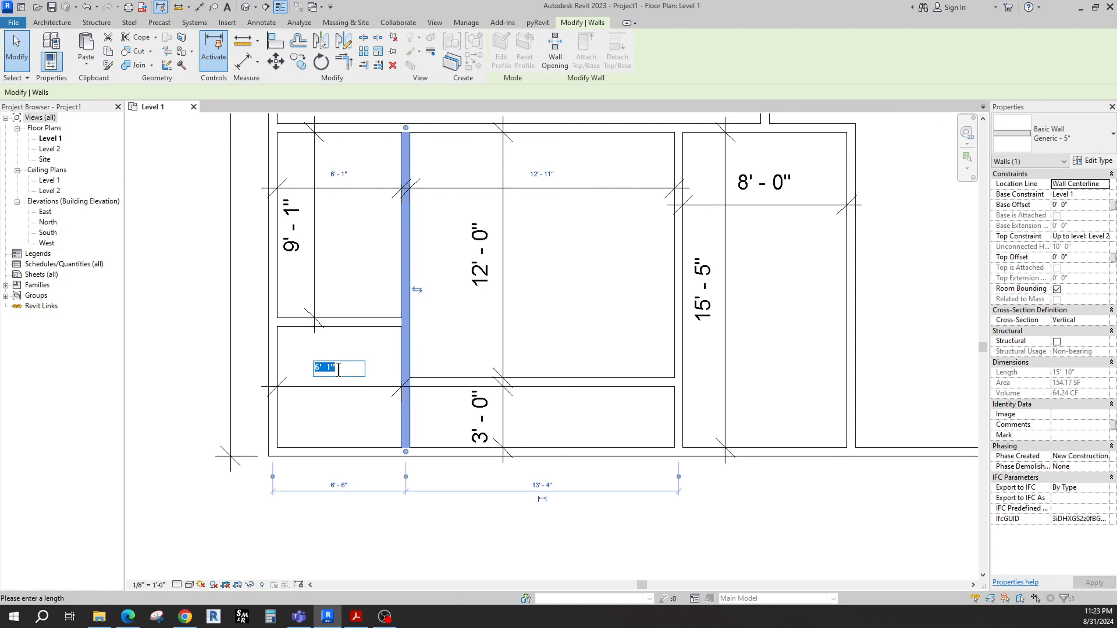
{"action": "type", "text": "8"}
{"action": "key", "text": "Return"}
{"action": "key", "text": "Escape"}
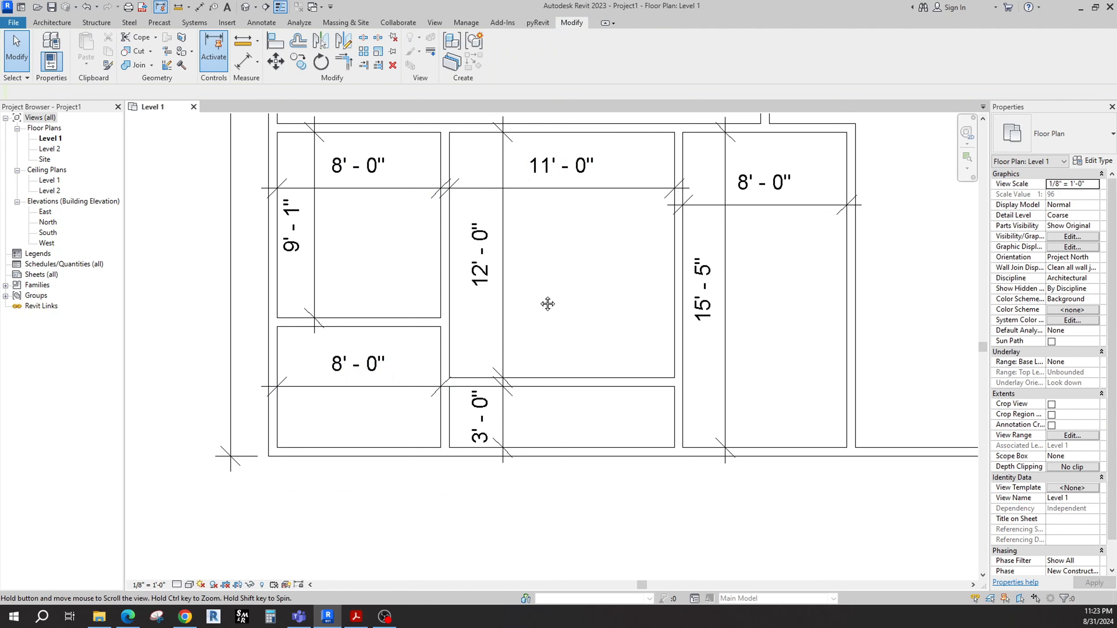
- Add an aligned dimension for the inside depth of the lower small room along the left exterior wall
{"action": "middle_click_drag", "start_coordinate": [548, 304], "coordinate": [512, 363]}
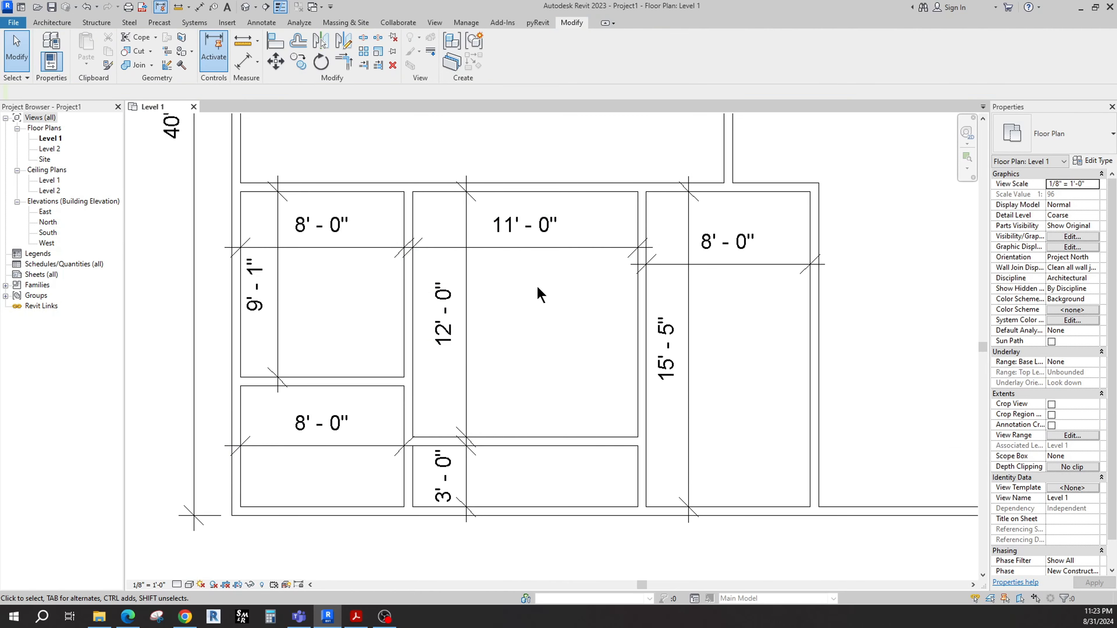
{"action": "middle_click_drag", "start_coordinate": [538, 288], "coordinate": [547, 272]}
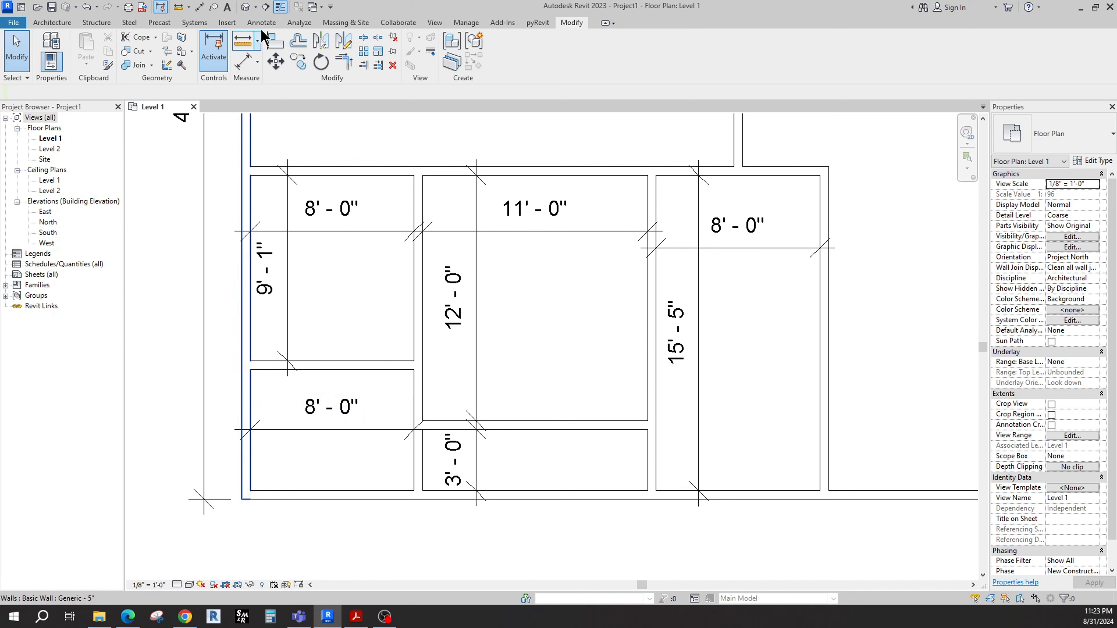
{"action": "left_click", "coordinate": [200, 7]}
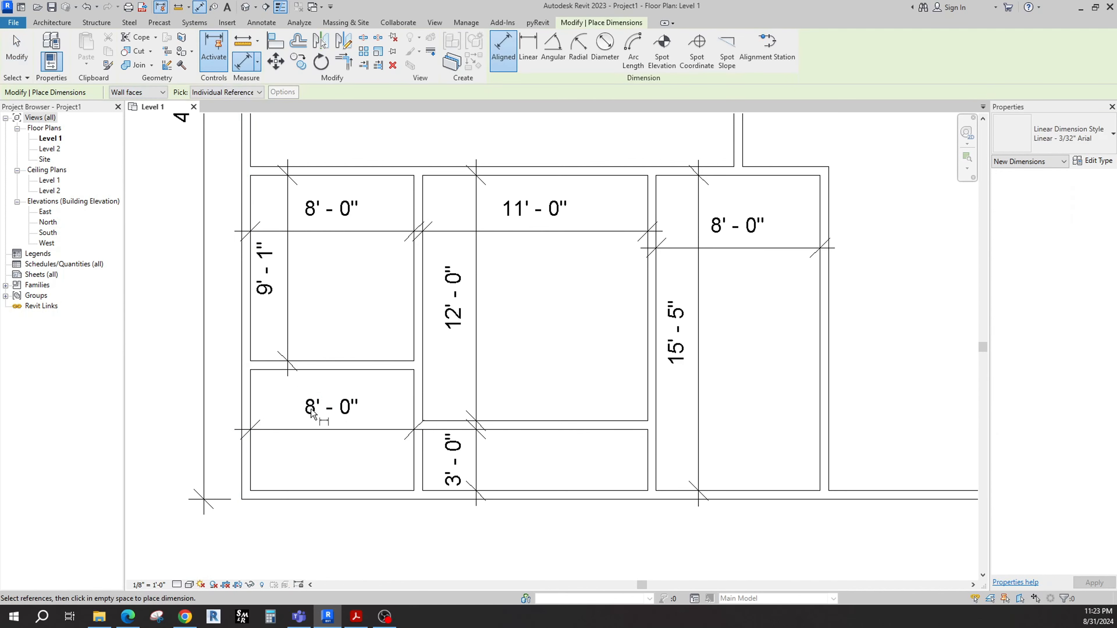
{"action": "left_click", "coordinate": [317, 480]}
{"action": "left_click", "coordinate": [318, 379]}
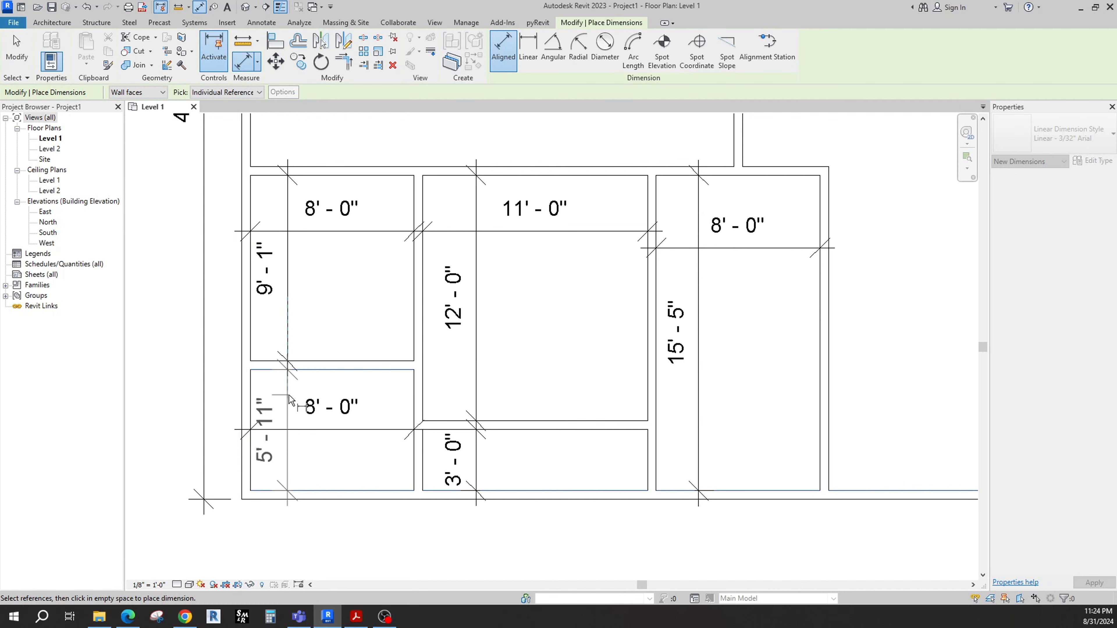
{"action": "left_click", "coordinate": [290, 398]}
{"action": "scroll", "coordinate": [326, 438], "scroll_direction": "up", "scroll_amount": 1}
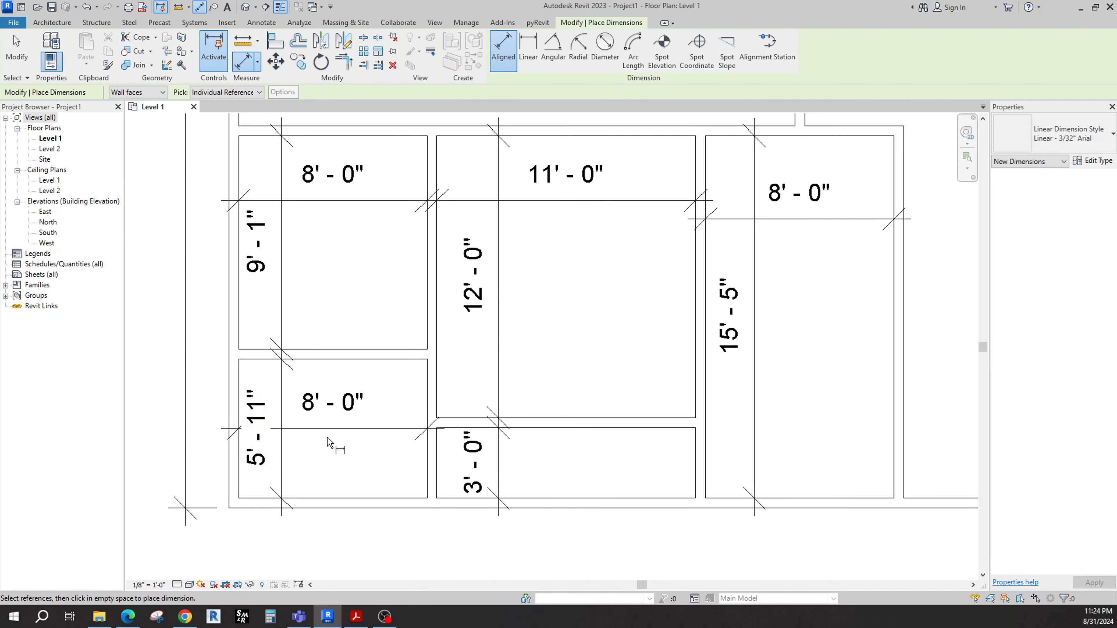
{"action": "key", "text": "Escape"}
{"action": "key", "text": "Escape"}
- Set the inside depth of the lower small room to 6' 0" by moving the wall between the two small rooms
{"action": "left_click", "coordinate": [363, 367]}
{"action": "left_click", "coordinate": [266, 422]}
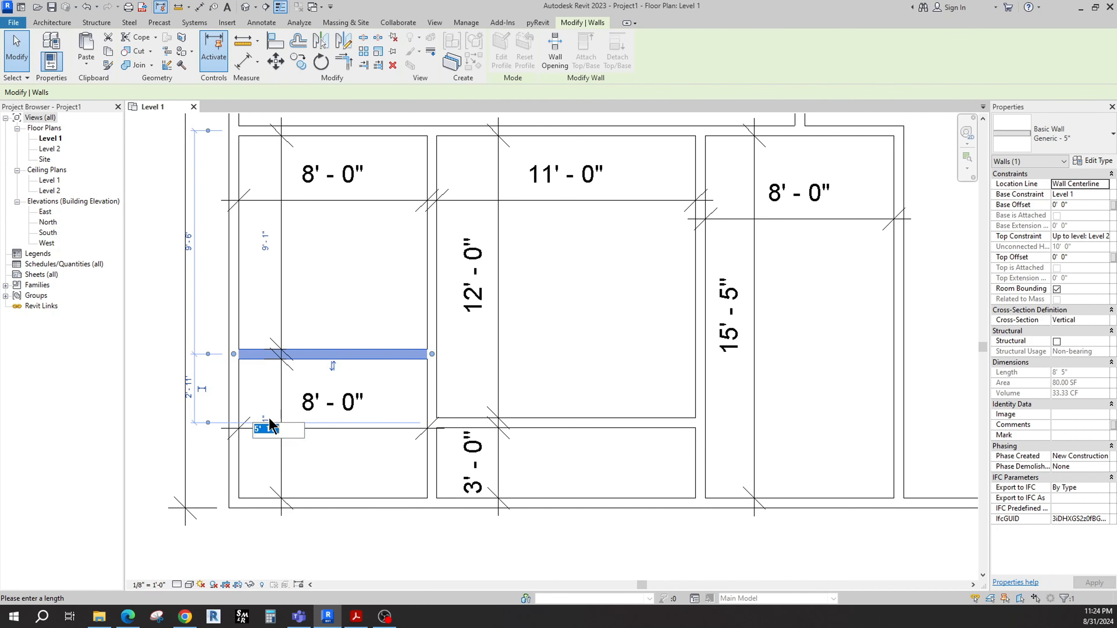
{"action": "type", "text": "6"}
{"action": "key", "text": "Return"}
{"action": "key", "text": "Escape"}
{"action": "middle_click_drag", "start_coordinate": [366, 300], "coordinate": [351, 347]}
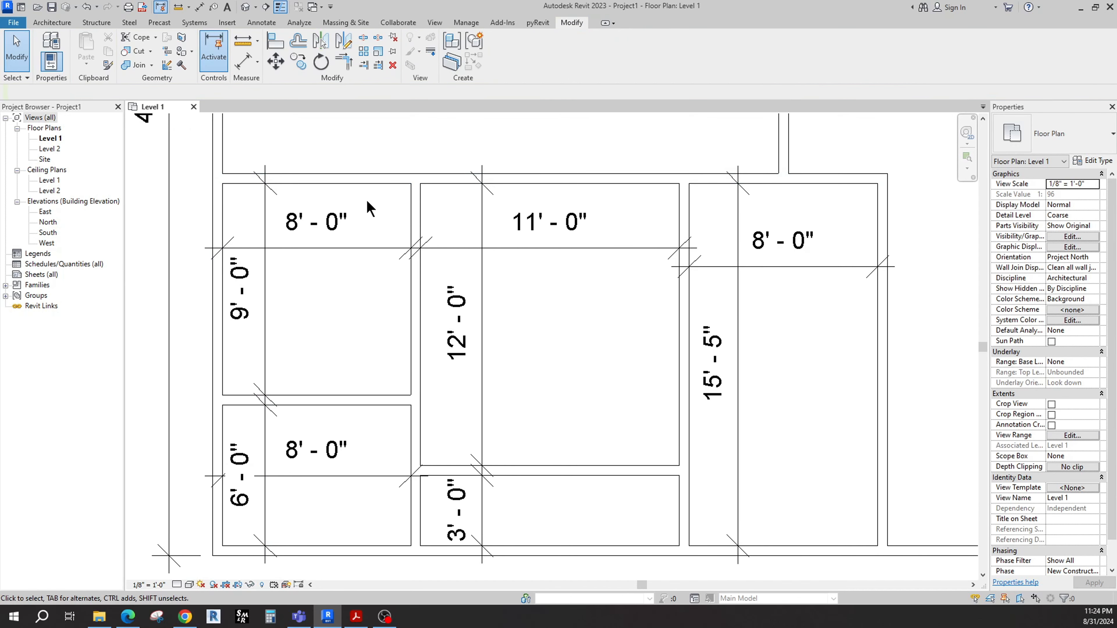
- Examine the layout and dimensions of the rooms along the lower exterior wall
{"action": "scroll", "coordinate": [308, 307], "scroll_direction": "down", "scroll_amount": 2}
{"action": "scroll", "coordinate": [427, 304], "scroll_direction": "down", "scroll_amount": 1}
{"action": "scroll", "coordinate": [528, 361], "scroll_direction": "down", "scroll_amount": 1}
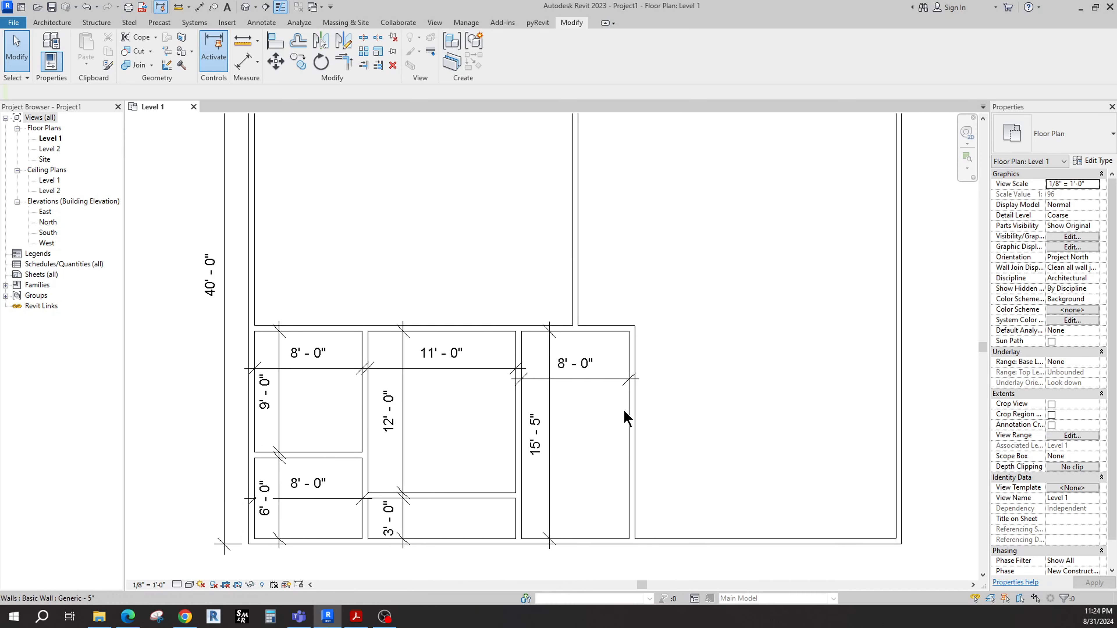
{"action": "scroll", "coordinate": [571, 392], "scroll_direction": "down", "scroll_amount": 1}
{"action": "scroll", "coordinate": [545, 369], "scroll_direction": "up", "scroll_amount": 1}
{"action": "scroll", "coordinate": [488, 281], "scroll_direction": "up", "scroll_amount": 1}
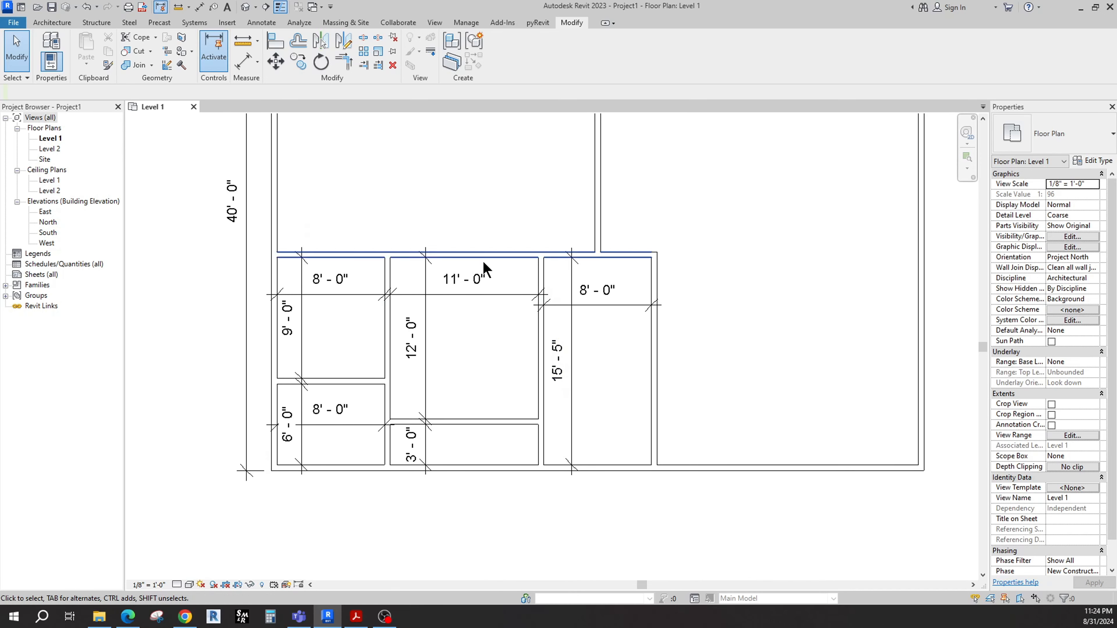
{"action": "scroll", "coordinate": [422, 402], "scroll_direction": "up", "scroll_amount": 1}
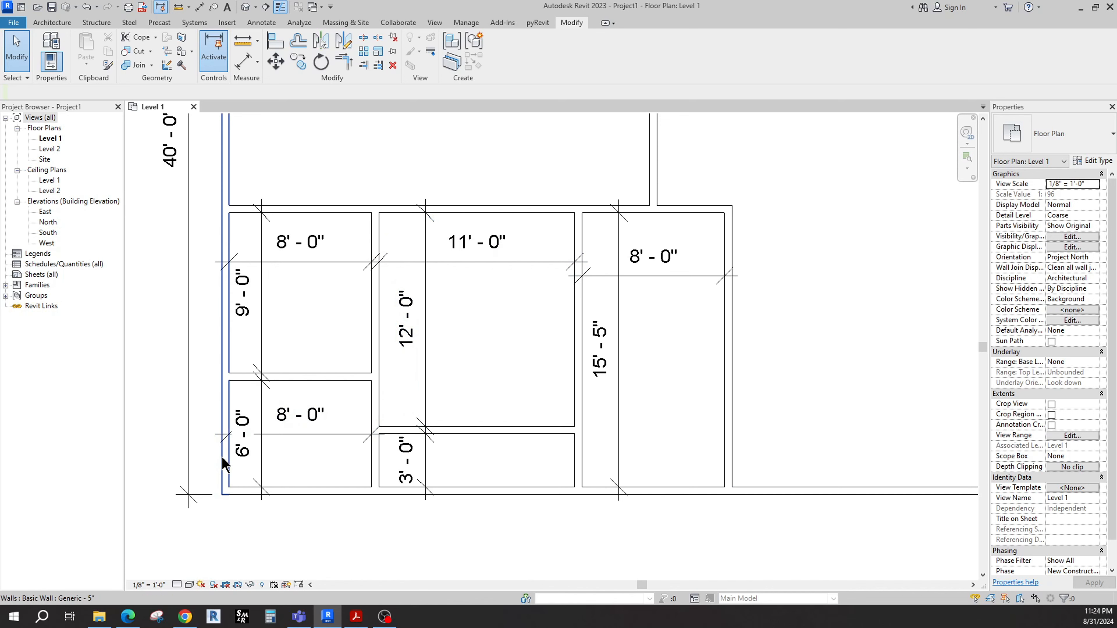
{"action": "middle_click_drag", "start_coordinate": [347, 427], "coordinate": [345, 485]}
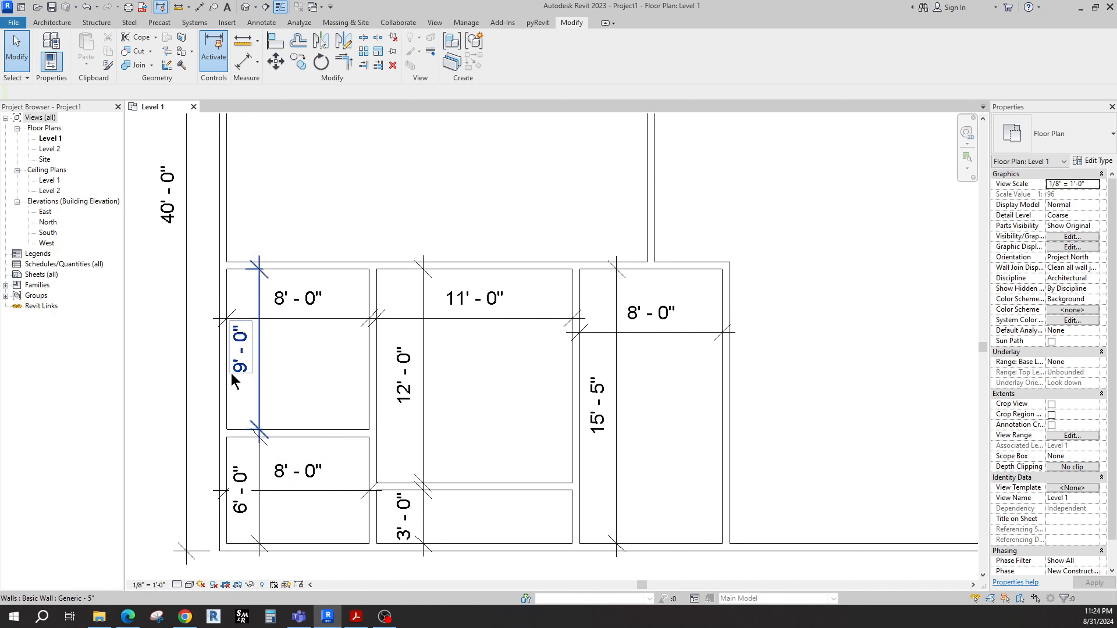
{"action": "scroll", "coordinate": [315, 324], "scroll_direction": "down", "scroll_amount": 1}
{"action": "middle_click_drag", "start_coordinate": [485, 371], "coordinate": [459, 339]}
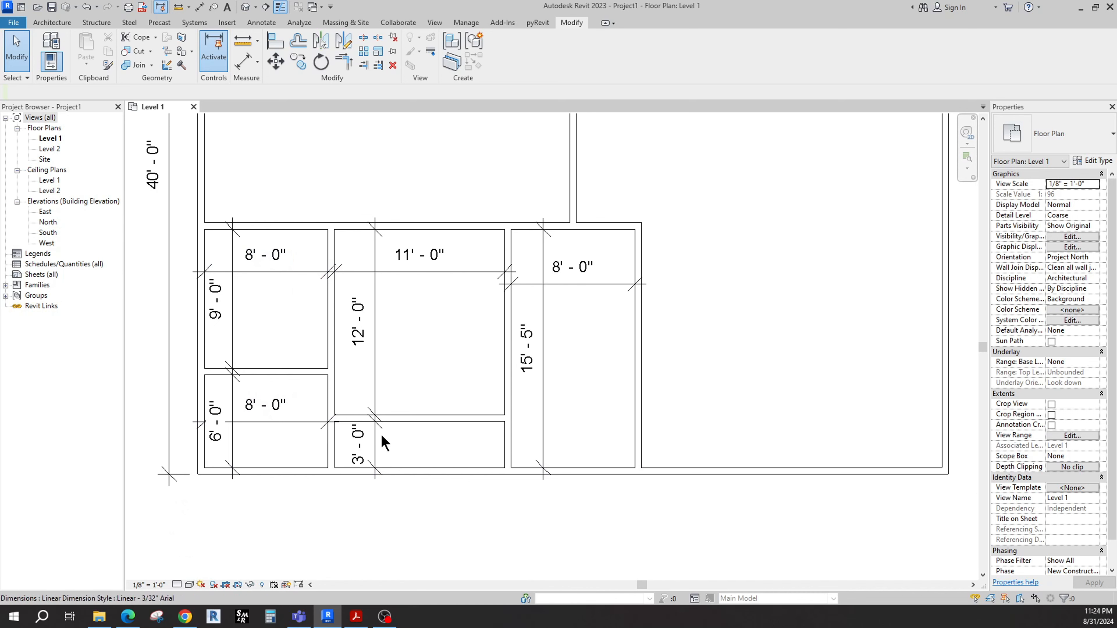
- Draw Generic - 5" walls from the upper exterior wall down 10' 0" and across to the vertical partition, enclosing a room in the upper-left area
{"action": "middle_click_drag", "start_coordinate": [449, 470], "coordinate": [471, 587]}
{"action": "scroll", "coordinate": [440, 425], "scroll_direction": "down", "scroll_amount": 2}
{"action": "middle_click_drag", "start_coordinate": [464, 426], "coordinate": [479, 479]}
{"action": "middle_click_drag", "start_coordinate": [441, 397], "coordinate": [454, 429]}
{"action": "scroll", "coordinate": [365, 444], "scroll_direction": "up", "scroll_amount": 1}
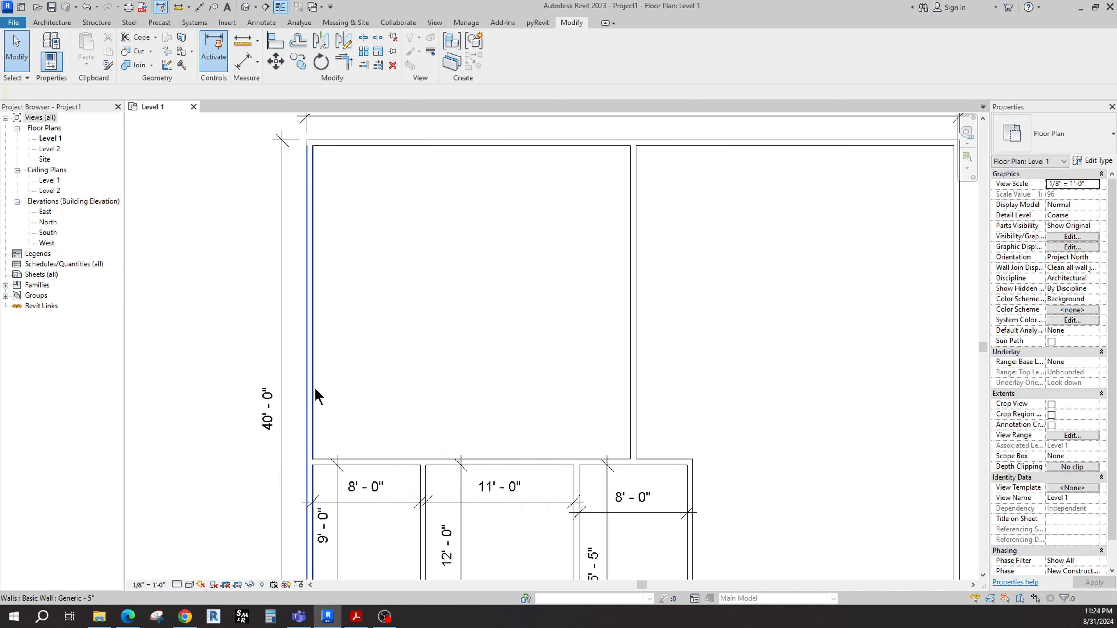
{"action": "middle_click_drag", "start_coordinate": [397, 378], "coordinate": [429, 404]}
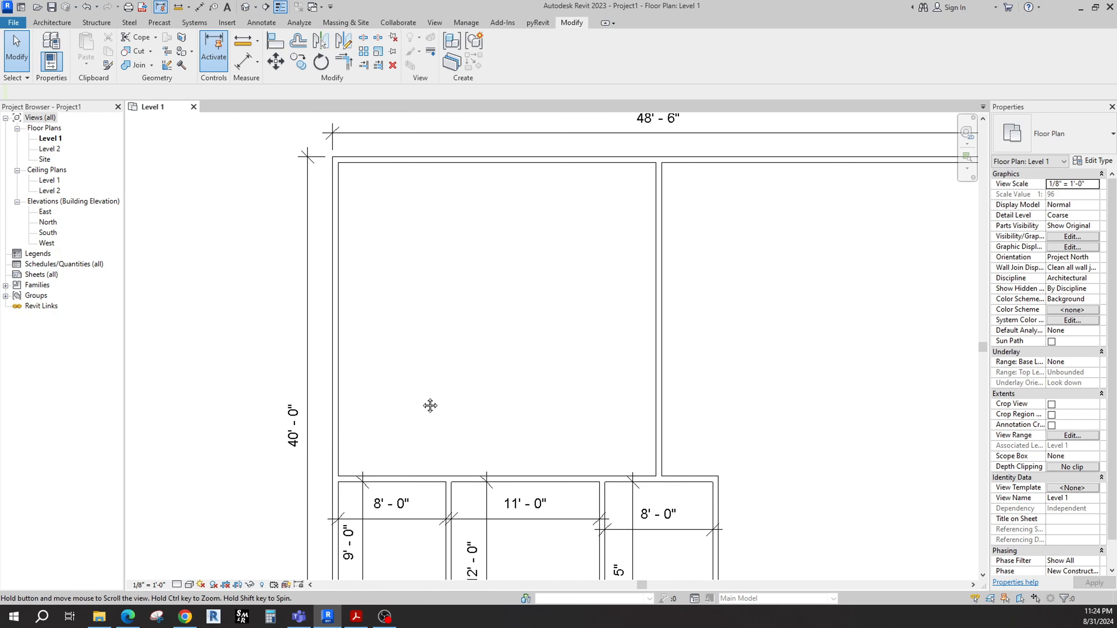
{"action": "left_click", "coordinate": [559, 484]}
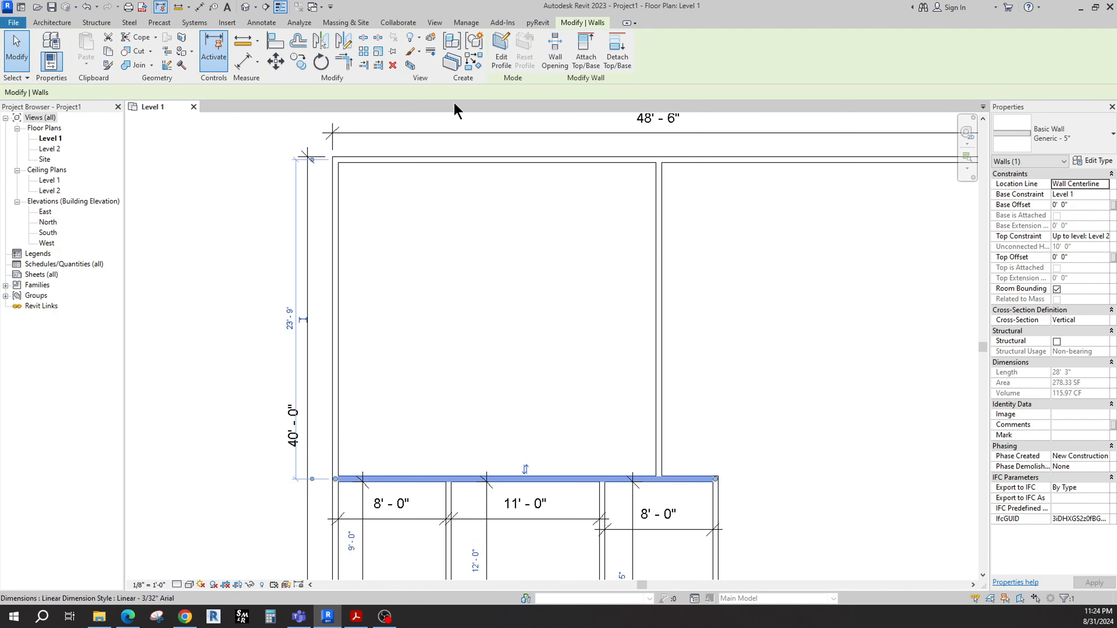
{"action": "left_click", "coordinate": [469, 68]}
{"action": "left_click", "coordinate": [503, 160]}
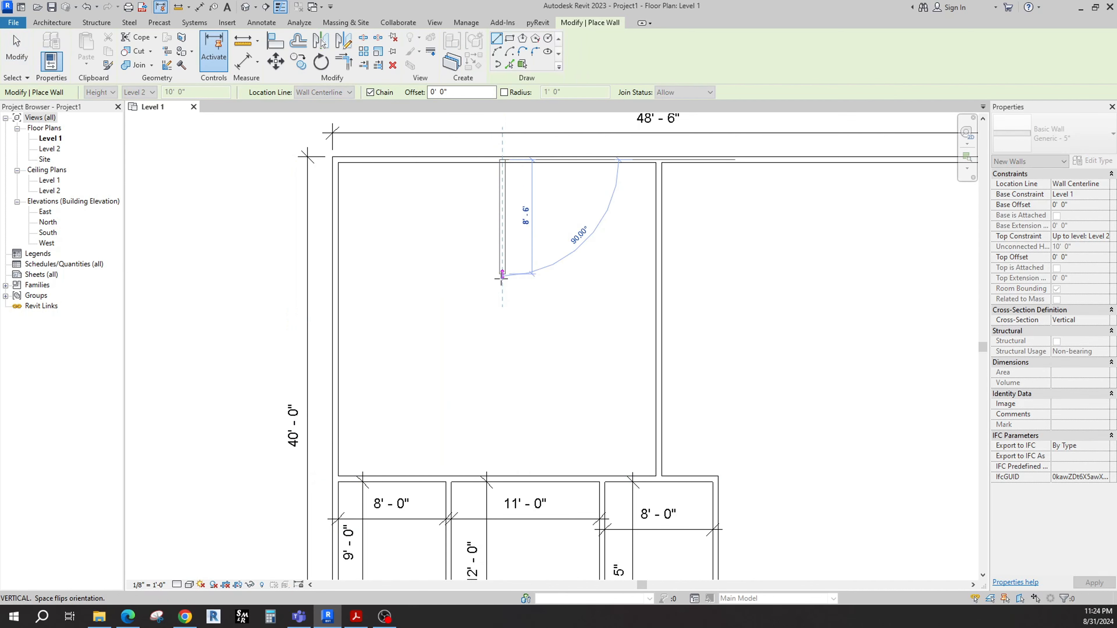
{"action": "left_click", "coordinate": [503, 294]}
{"action": "left_click", "coordinate": [655, 294]}
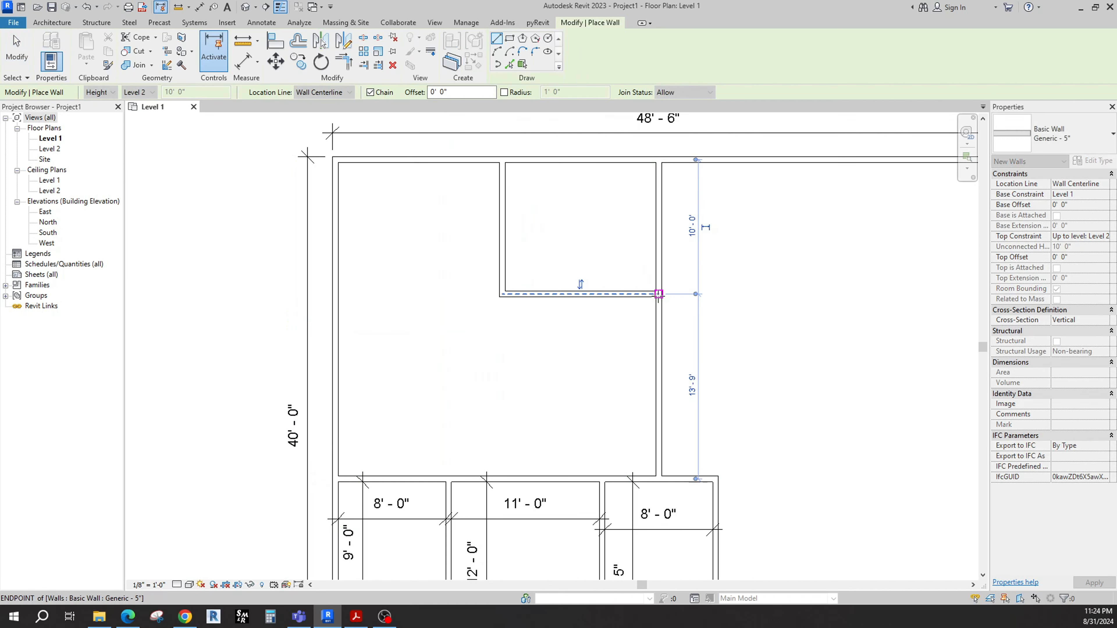
{"action": "key", "text": "Escape"}
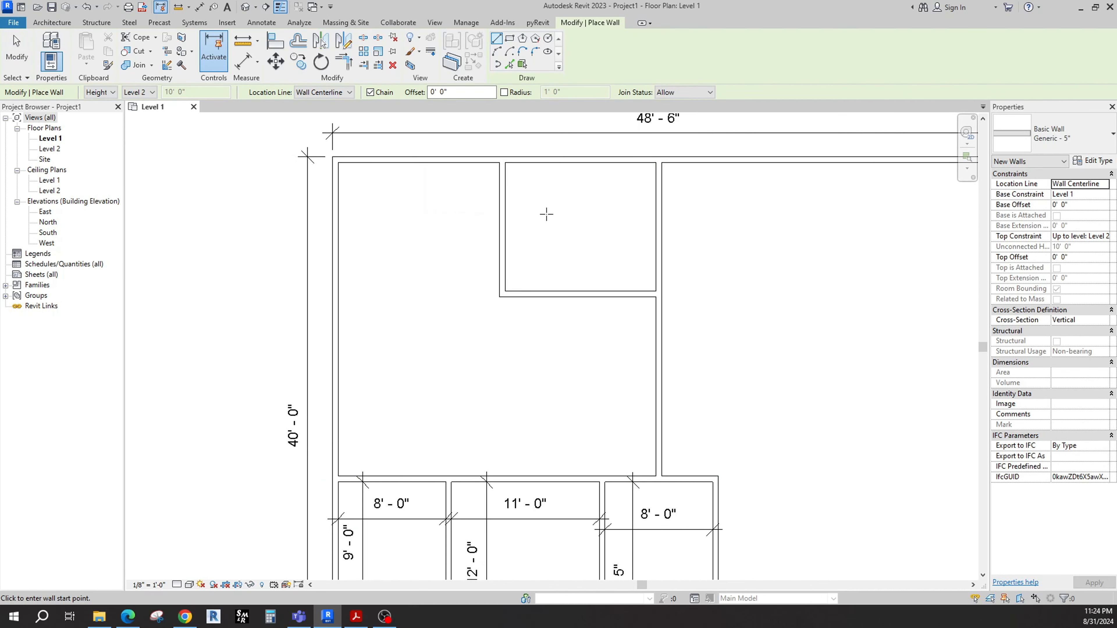
- Draw a horizontal wall from the new room's left wall to the left exterior wall, about 3' 0" below the upper exterior wall
{"action": "scroll", "coordinate": [502, 171], "scroll_direction": "up", "scroll_amount": 2}
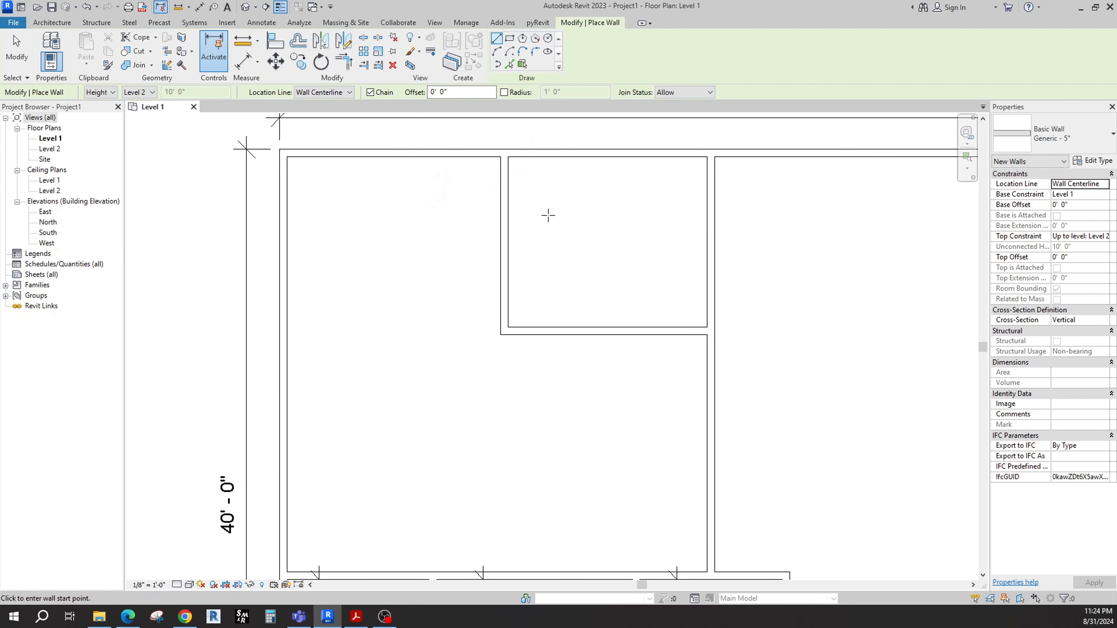
{"action": "left_click", "coordinate": [504, 205]}
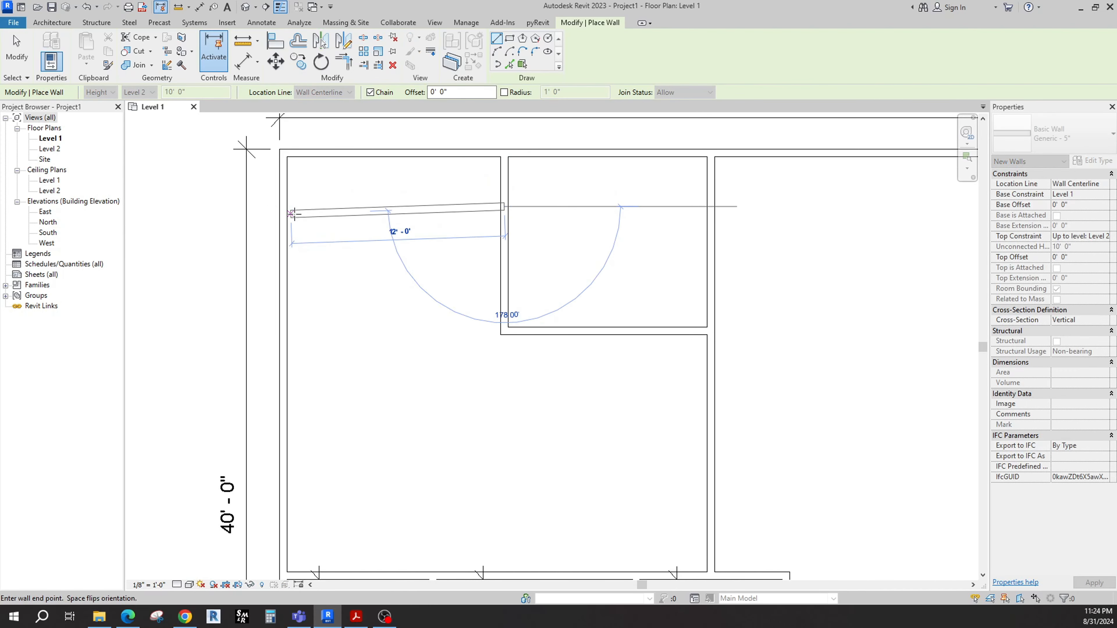
{"action": "left_click", "coordinate": [284, 207]}
{"action": "key", "text": "Escape"}
{"action": "key", "text": "Escape"}
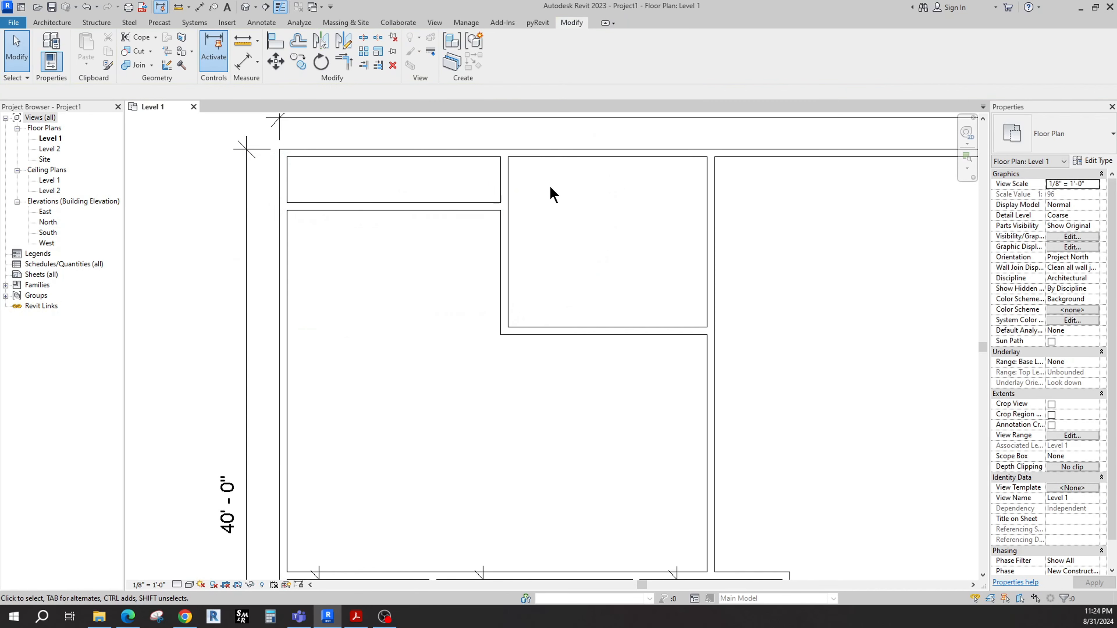
- Add an aligned dimension for the inside depth of the narrow space along the upper exterior wall
{"action": "scroll", "coordinate": [375, 192], "scroll_direction": "up", "scroll_amount": 1}
{"action": "middle_click_drag", "start_coordinate": [355, 148], "coordinate": [359, 166]}
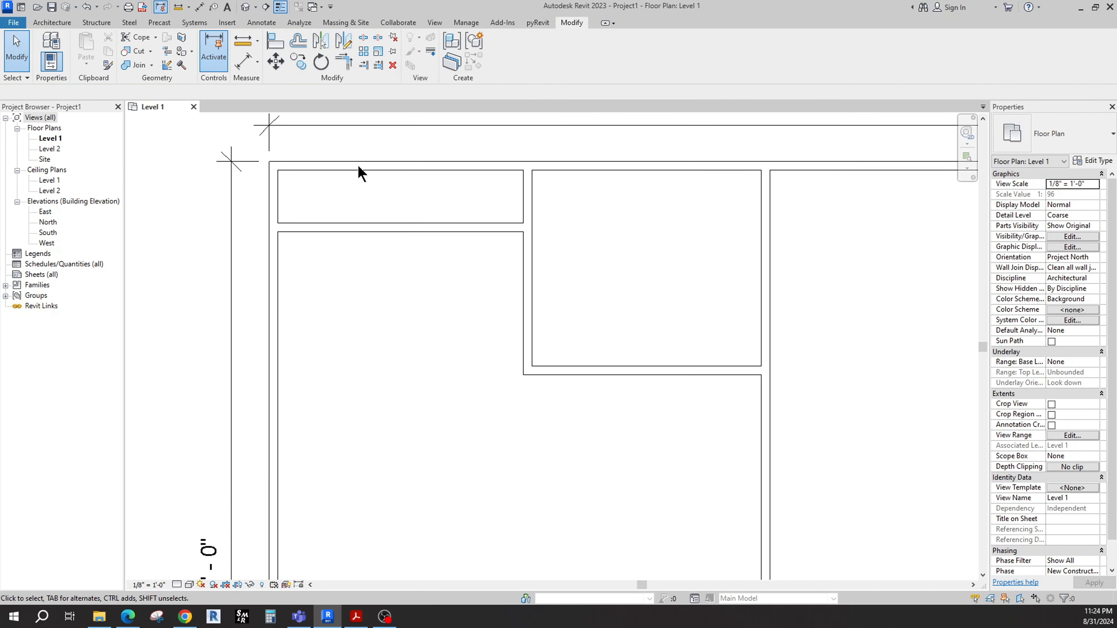
{"action": "left_click", "coordinate": [243, 66]}
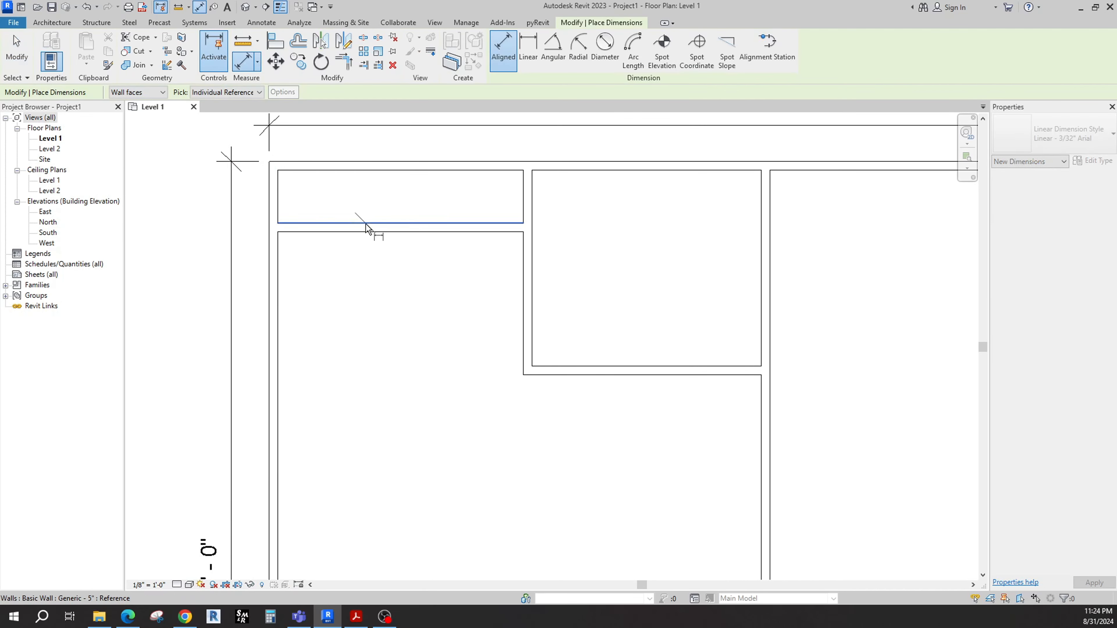
{"action": "left_click", "coordinate": [366, 224]}
{"action": "left_click", "coordinate": [378, 171]}
{"action": "left_click", "coordinate": [377, 207]}
{"action": "key", "text": "Escape"}
{"action": "key", "text": "Escape"}
- Set the inside depth of the narrow upper-left space to 3' 0" by moving its lower wall
{"action": "left_click", "coordinate": [374, 227]}
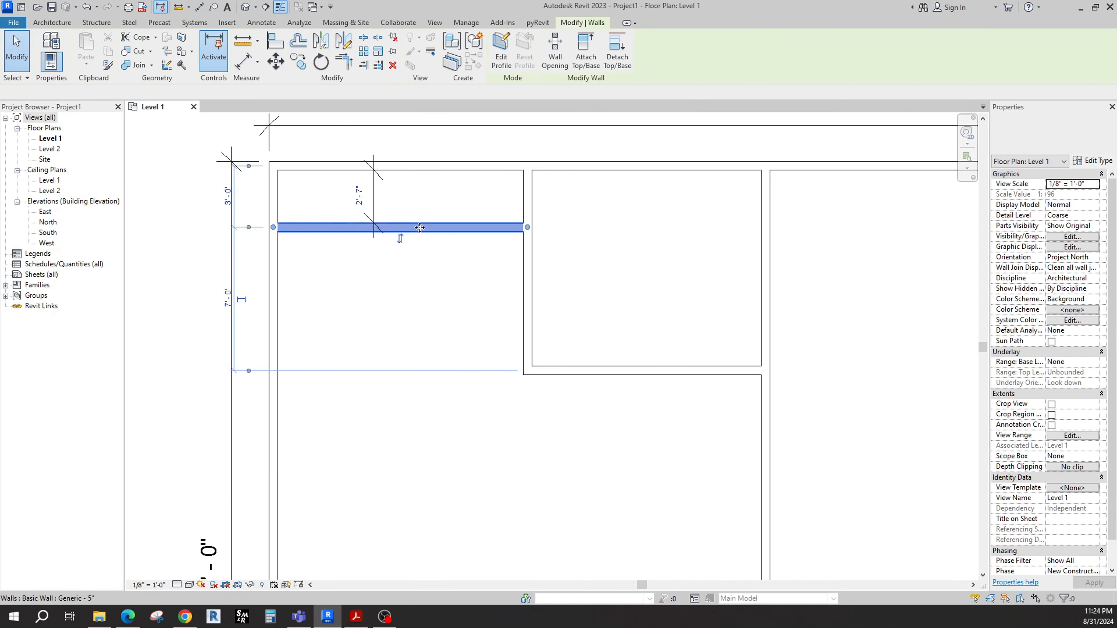
{"action": "left_click", "coordinate": [360, 198]}
{"action": "key", "text": "Return"}
{"action": "key", "text": "Escape"}
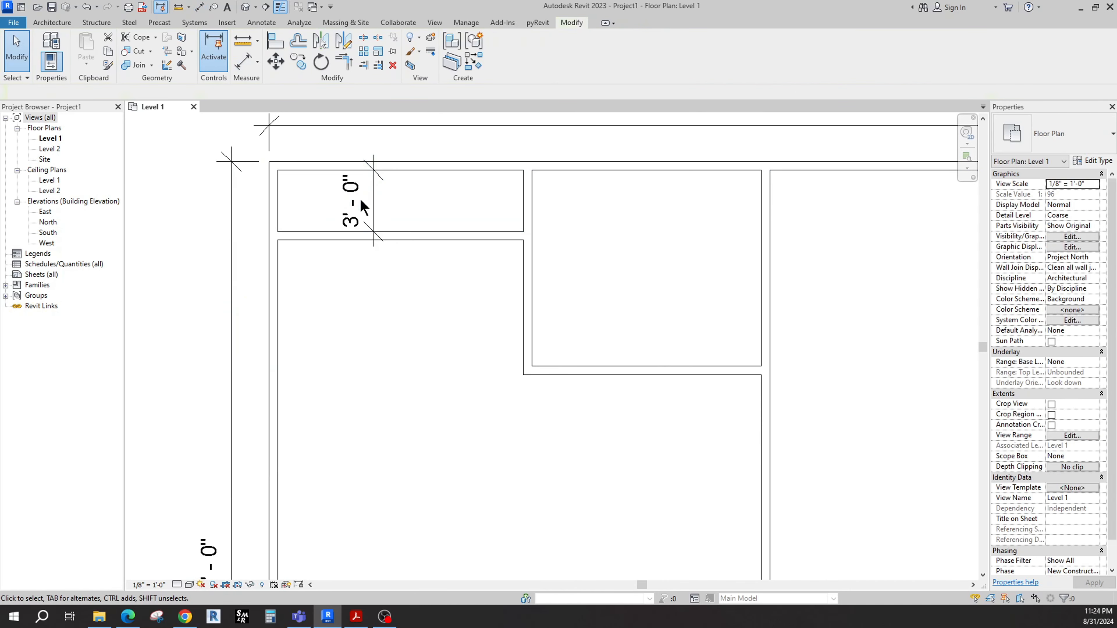
- Add aligned dimensions for the inside depth and inside width of the enclosed room beside the narrow upper-left space
{"action": "left_click", "coordinate": [374, 204]}
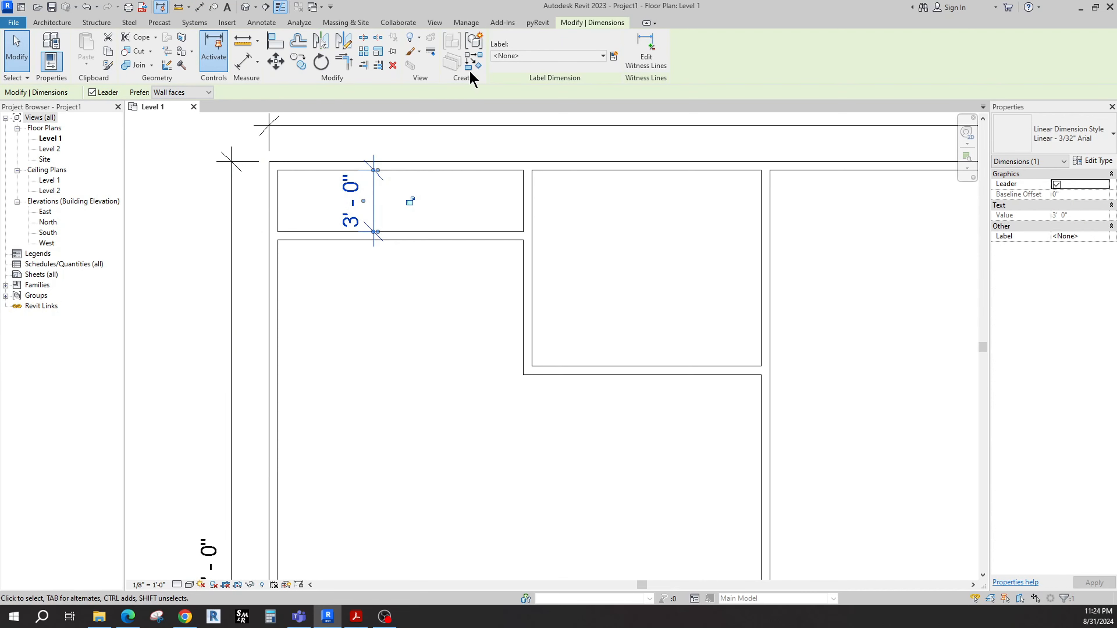
{"action": "left_click", "coordinate": [473, 63]}
{"action": "middle_click_drag", "start_coordinate": [615, 351], "coordinate": [506, 326]}
{"action": "left_click", "coordinate": [511, 341]}
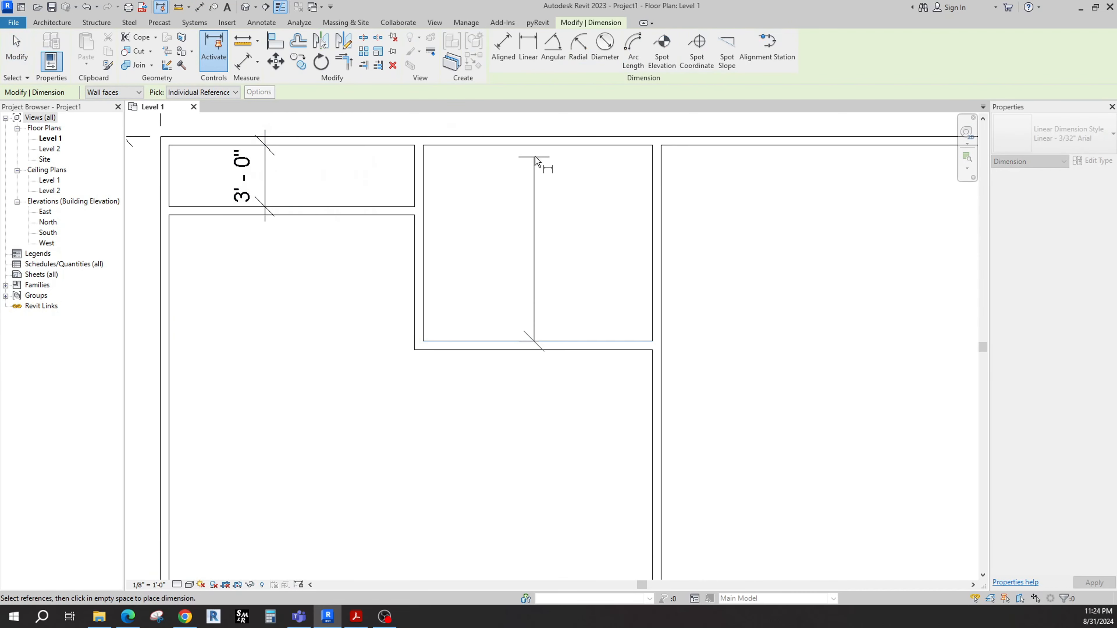
{"action": "left_click", "coordinate": [545, 146]}
{"action": "left_click", "coordinate": [545, 251]}
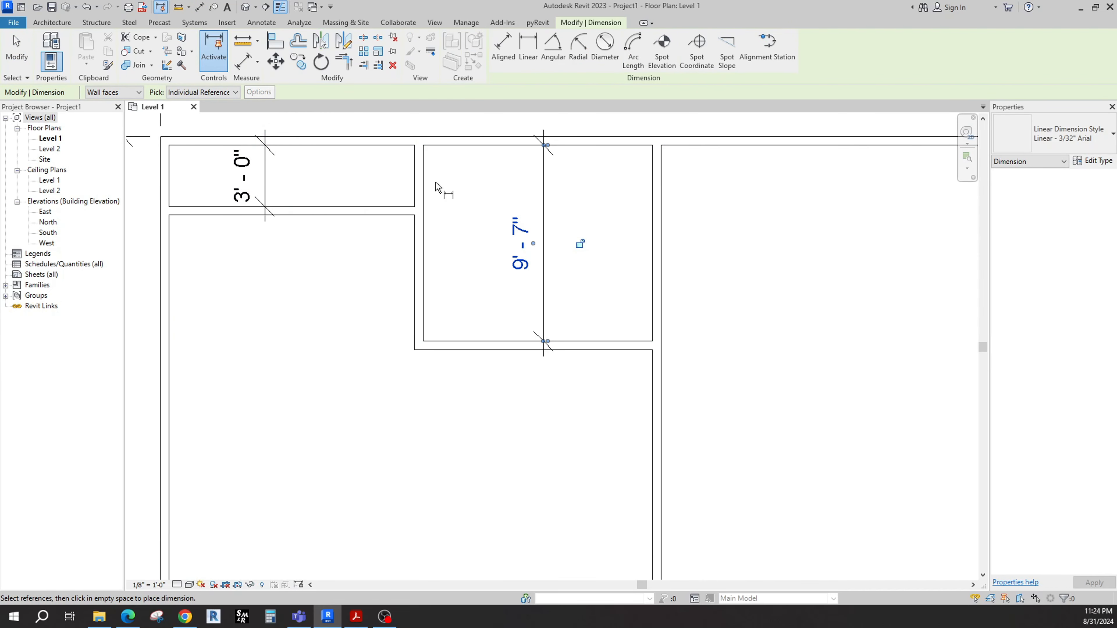
{"action": "left_click", "coordinate": [424, 187]}
{"action": "left_click", "coordinate": [655, 204]}
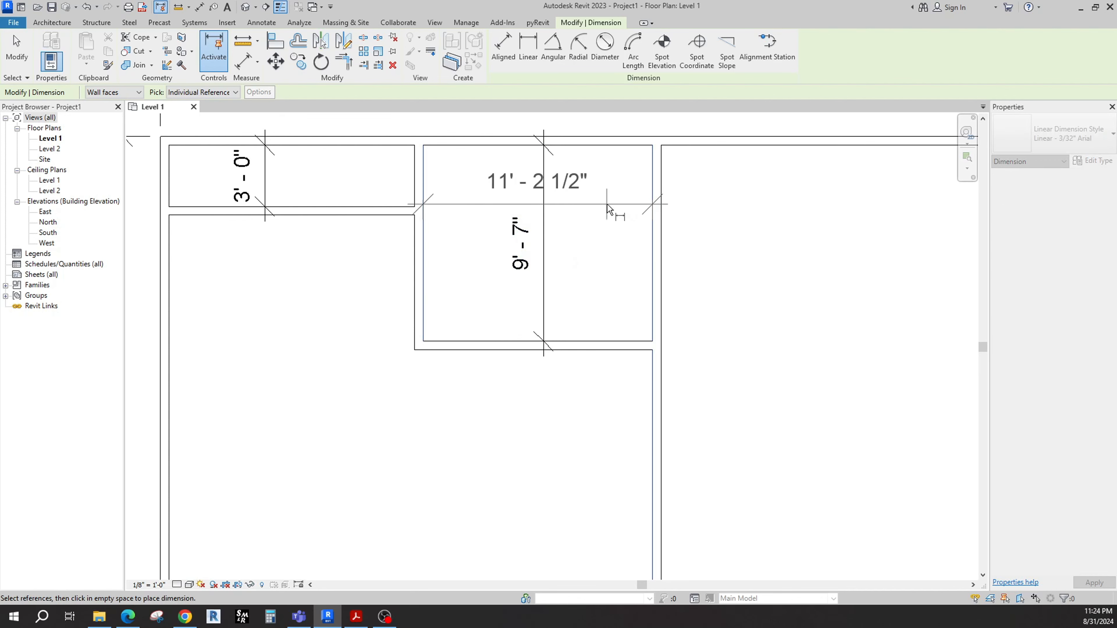
{"action": "left_click", "coordinate": [607, 206]}
{"action": "key", "text": "Escape"}
{"action": "key", "text": "Escape"}
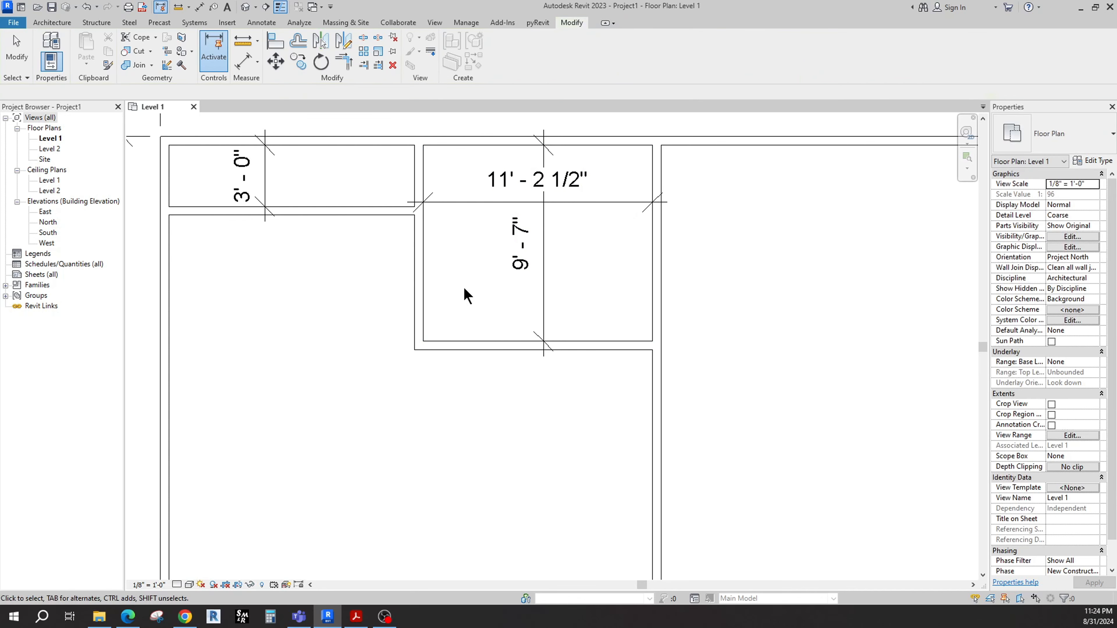
- Set that room's inside width and inside depth to 12' 0" each by moving its left and lower walls
{"action": "left_click", "coordinate": [419, 295]}
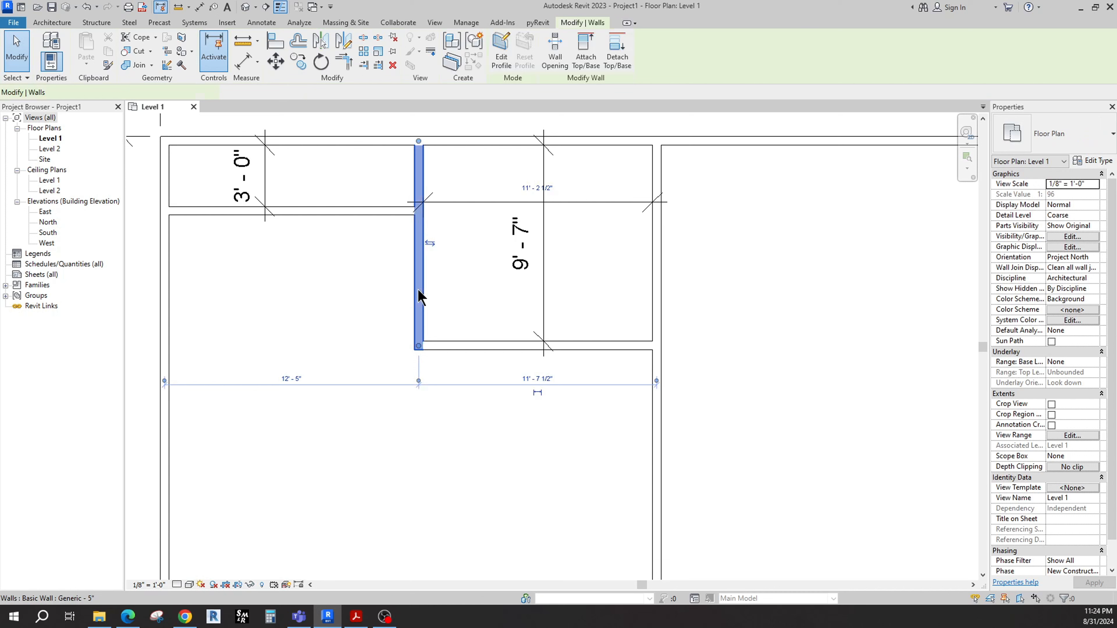
{"action": "left_click", "coordinate": [538, 185]}
{"action": "key", "text": "Return"}
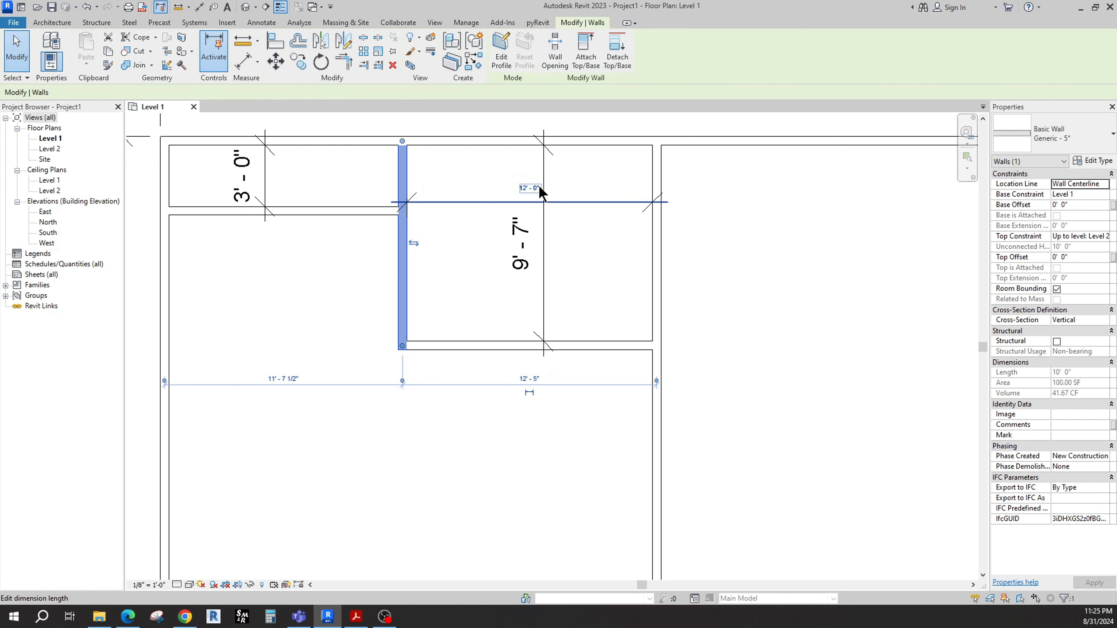
{"action": "key", "text": "Escape"}
{"action": "left_click", "coordinate": [591, 346]}
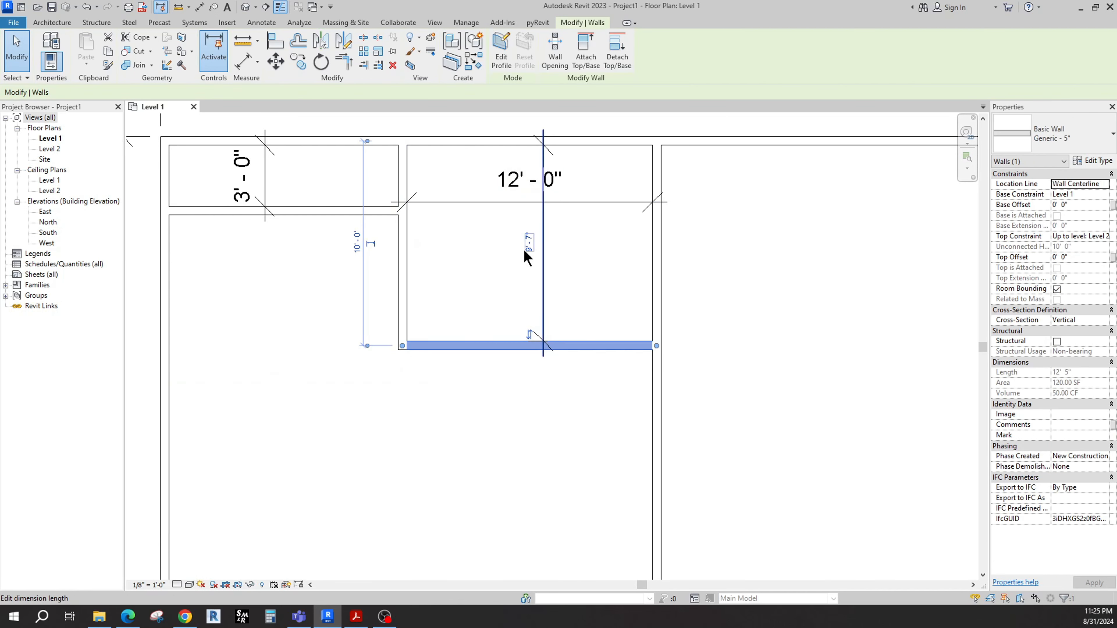
{"action": "left_click", "coordinate": [523, 248]}
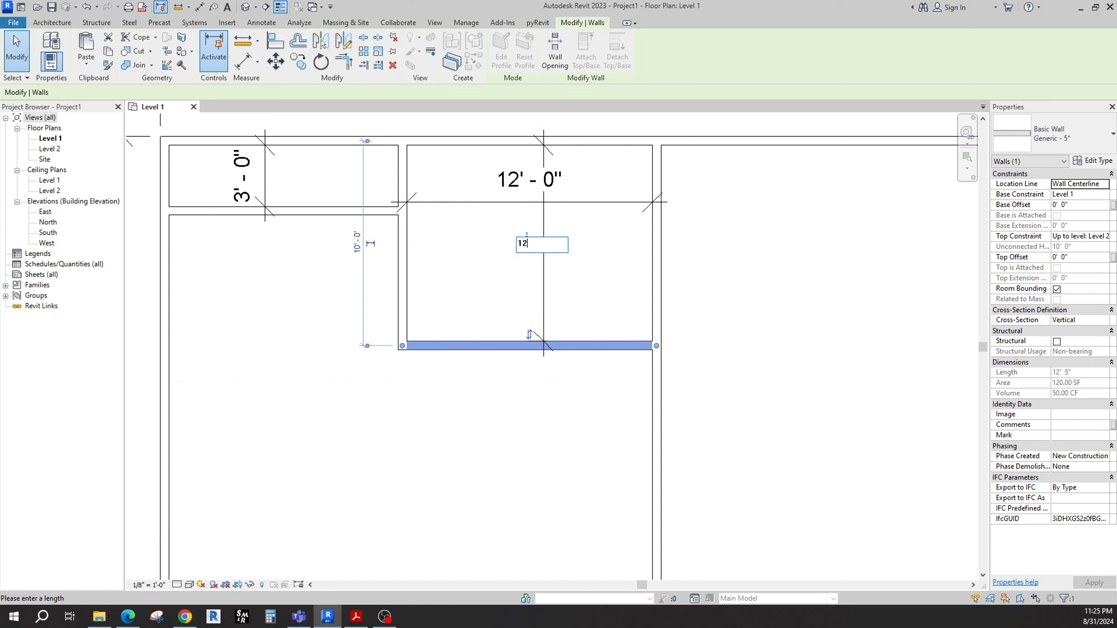
{"action": "type", "text": "12"}
{"action": "key", "text": "Return"}
{"action": "key", "text": "Escape"}
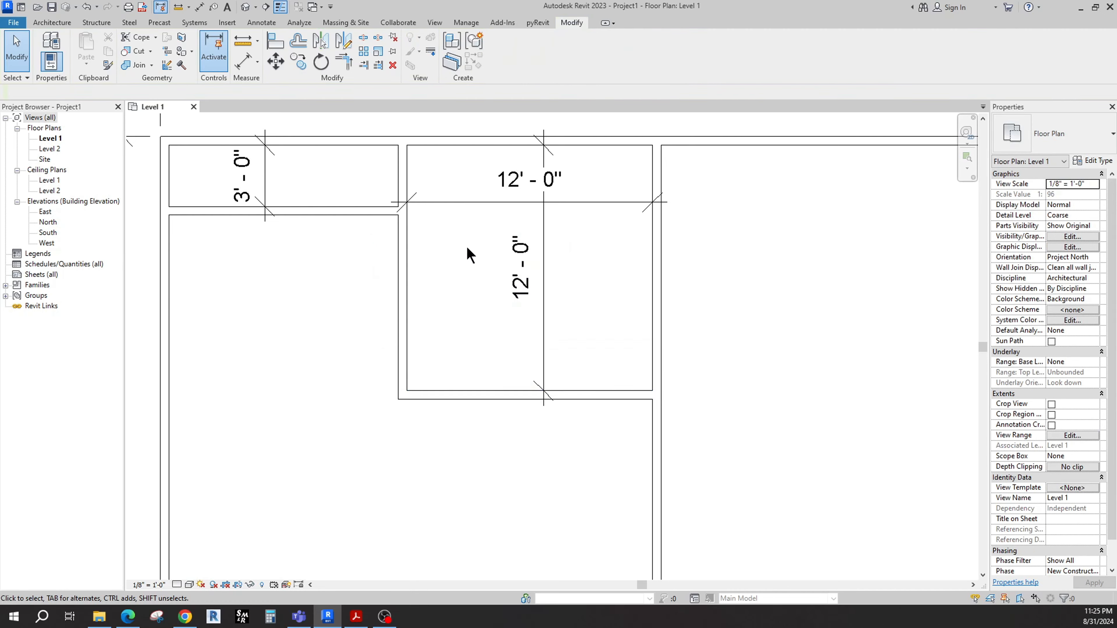
- Extend the lower wall of the 12' 0" by 12' 0" room to the left exterior wall
{"action": "scroll", "coordinate": [468, 248], "scroll_direction": "down", "scroll_amount": 1}
{"action": "middle_click_drag", "start_coordinate": [476, 318], "coordinate": [521, 312]}
{"action": "middle_click_drag", "start_coordinate": [398, 273], "coordinate": [409, 224]}
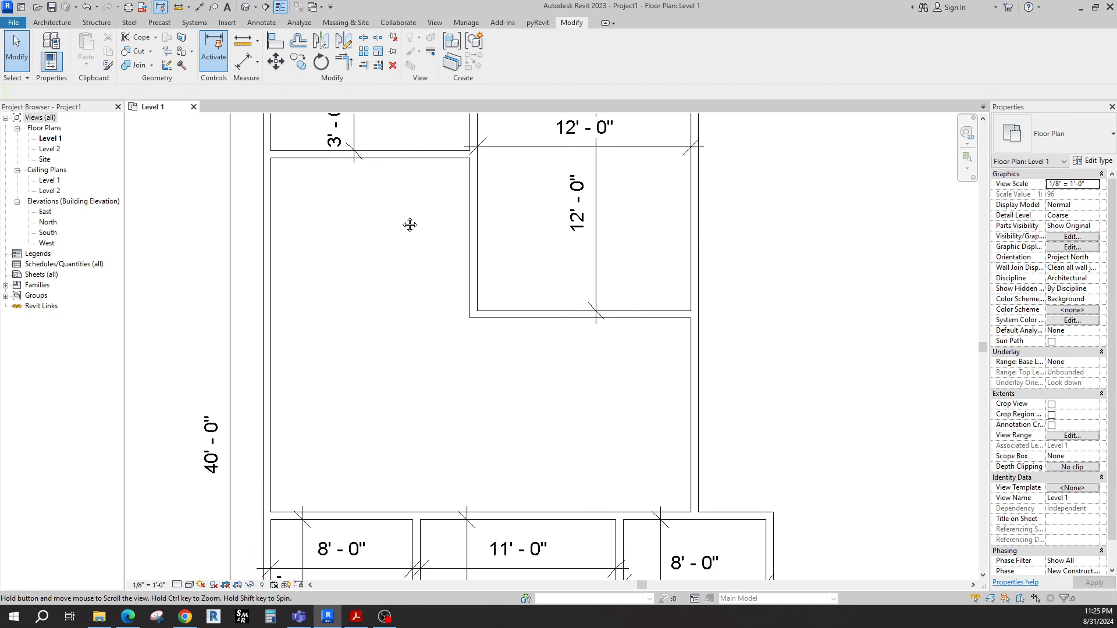
{"action": "left_click", "coordinate": [524, 316]}
{"action": "left_click_drag", "start_coordinate": [475, 315], "coordinate": [267, 314]}
{"action": "key", "text": "Escape"}
{"action": "scroll", "coordinate": [382, 252], "scroll_direction": "down", "scroll_amount": 1}
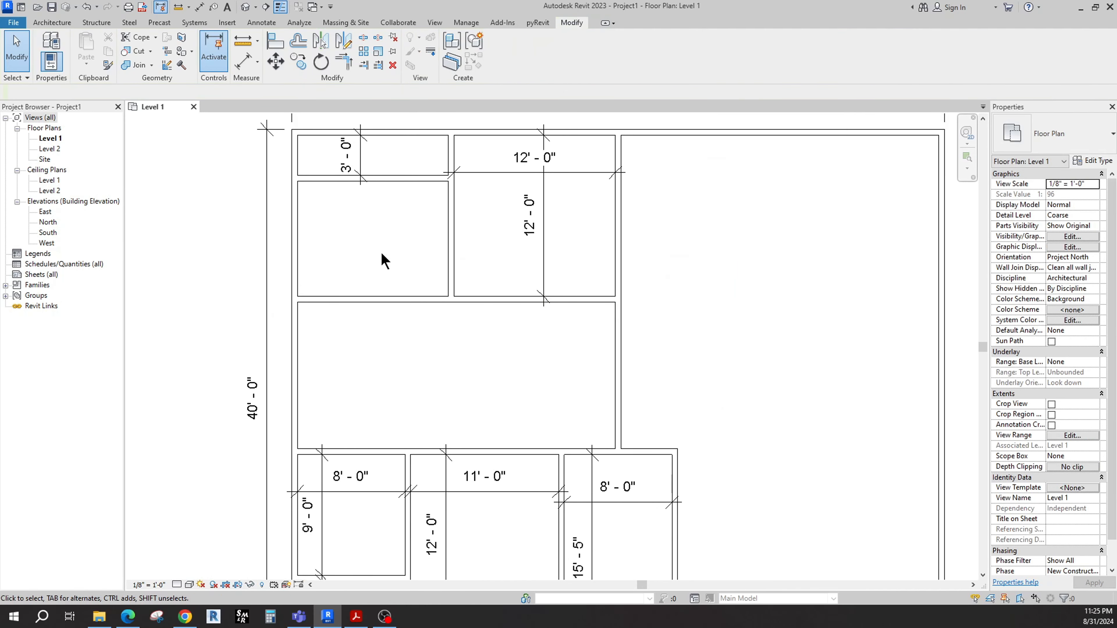
- Draw Generic - 5" walls from the extended wall down about 5' 6" and across to the left exterior wall, aligned with the lower 8' 0" room's partition
{"action": "middle_click_drag", "start_coordinate": [381, 253], "coordinate": [387, 284]}
{"action": "scroll", "coordinate": [435, 243], "scroll_direction": "up", "scroll_amount": 1}
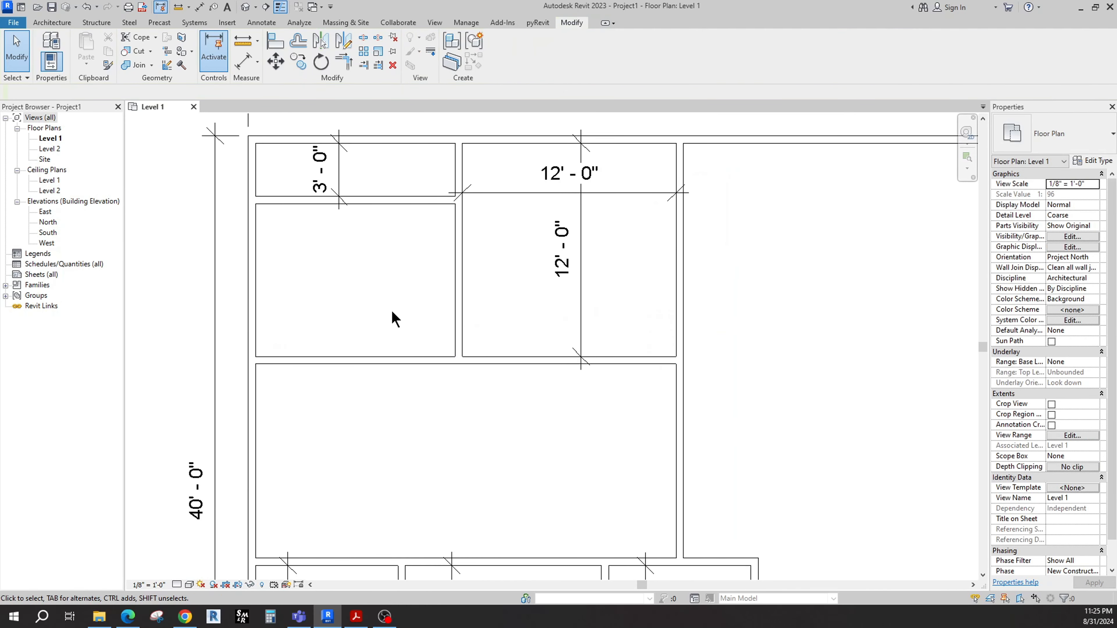
{"action": "middle_click_drag", "start_coordinate": [365, 277], "coordinate": [401, 194]}
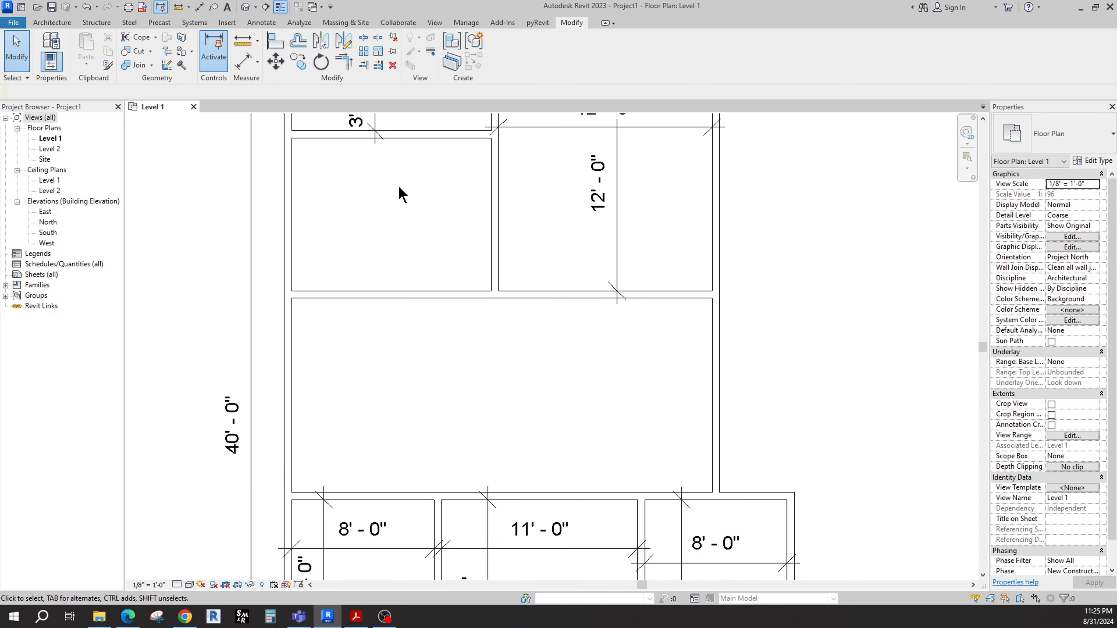
{"action": "middle_click_drag", "start_coordinate": [411, 277], "coordinate": [447, 307]}
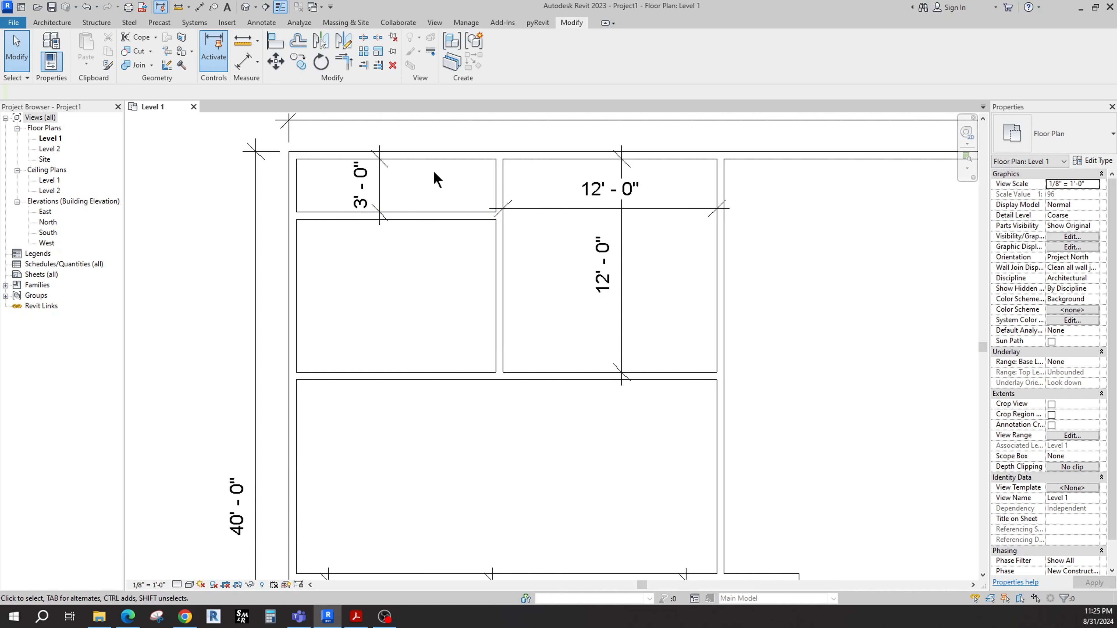
{"action": "scroll", "coordinate": [434, 178], "scroll_direction": "down", "scroll_amount": 1}
{"action": "middle_click_drag", "start_coordinate": [443, 284], "coordinate": [433, 204]}
{"action": "middle_click_drag", "start_coordinate": [413, 318], "coordinate": [423, 264]}
{"action": "scroll", "coordinate": [409, 242], "scroll_direction": "down", "scroll_amount": 1}
{"action": "left_click", "coordinate": [404, 241]}
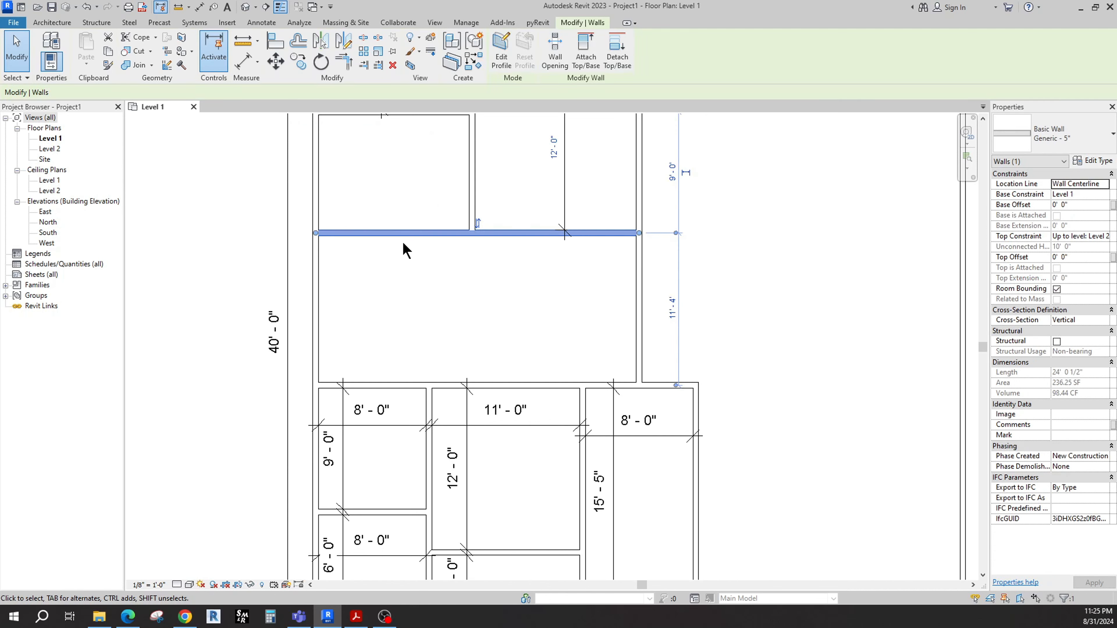
{"action": "left_click", "coordinate": [475, 64]}
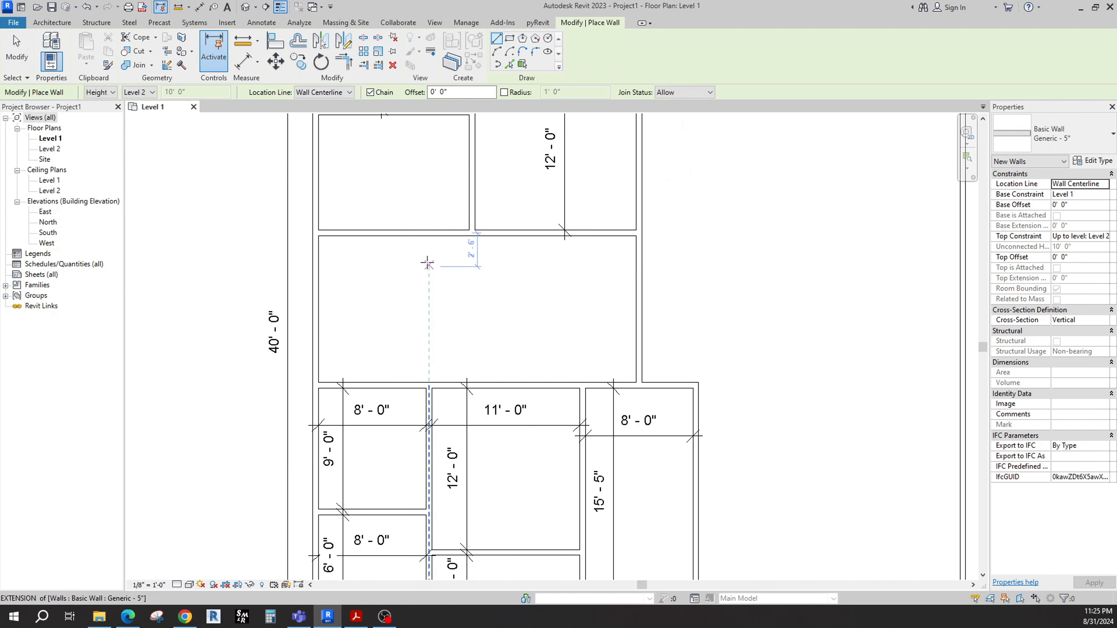
{"action": "left_click", "coordinate": [426, 233]}
{"action": "left_click", "coordinate": [426, 307]}
{"action": "left_click", "coordinate": [318, 307]}
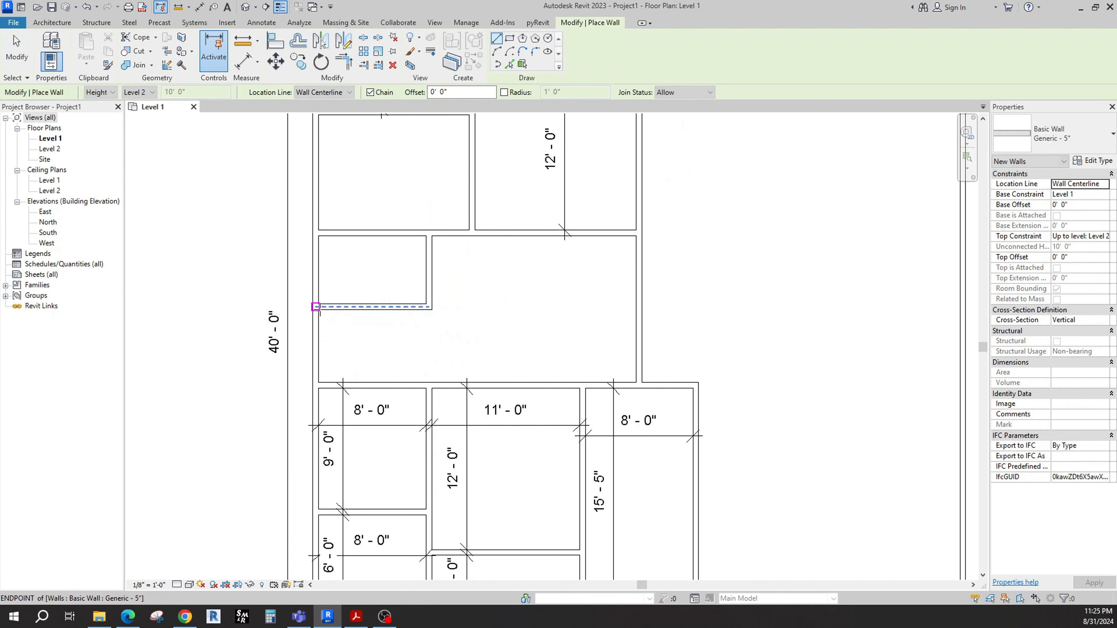
{"action": "key", "text": "Escape"}
{"action": "key", "text": "Escape"}
- Add aligned dimensions for the inside width and inside depth of the new small room along the left exterior wall
{"action": "left_click", "coordinate": [241, 63]}
{"action": "scroll", "coordinate": [359, 318], "scroll_direction": "up", "scroll_amount": 2}
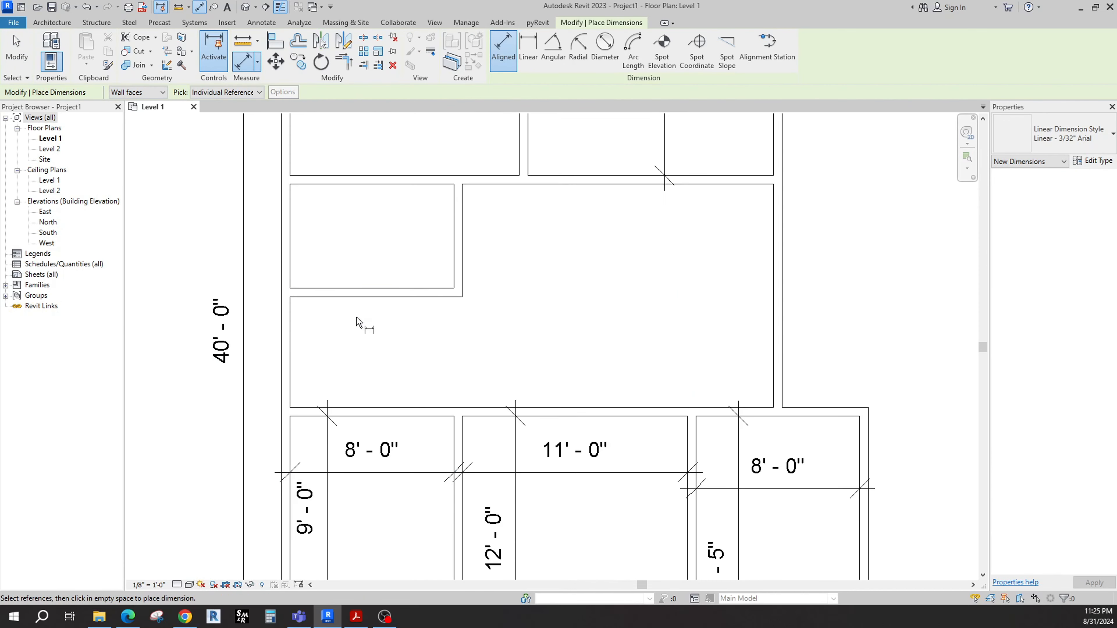
{"action": "left_click", "coordinate": [292, 255]}
{"action": "left_click", "coordinate": [452, 249]}
{"action": "left_click", "coordinate": [420, 242]}
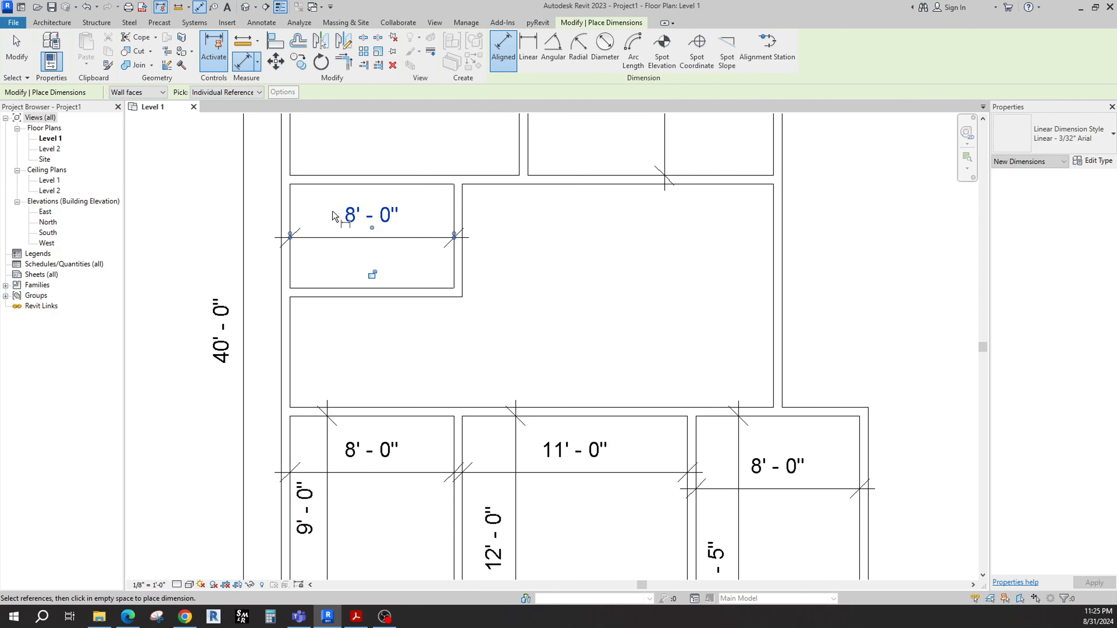
{"action": "left_click", "coordinate": [341, 186]}
{"action": "left_click", "coordinate": [337, 287]}
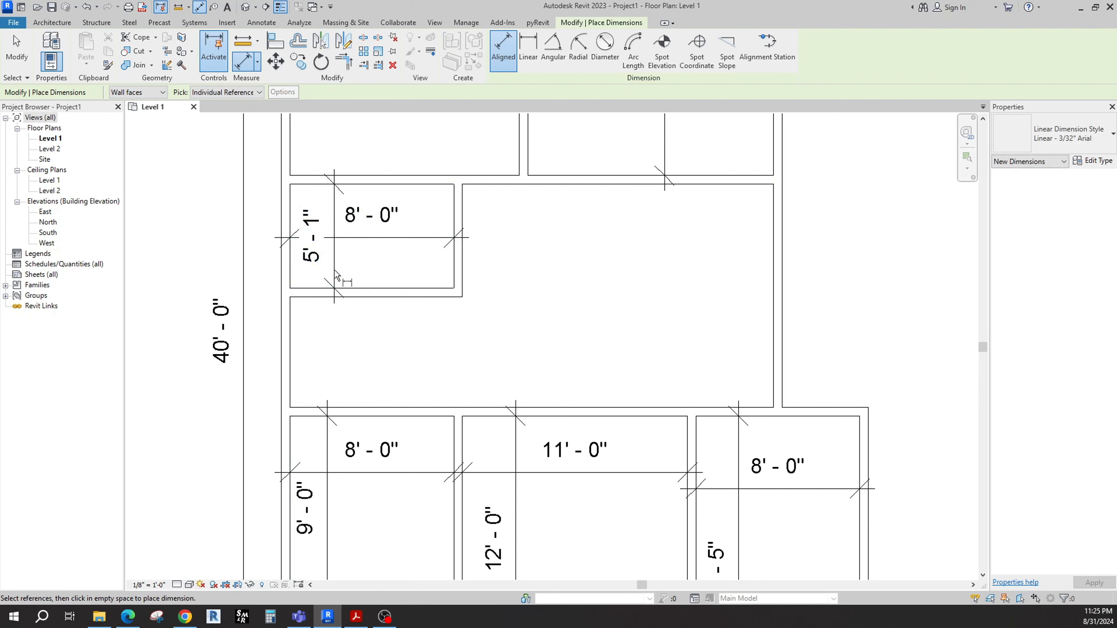
{"action": "key", "text": "Escape"}
- Set the small room's inside width and inside depth to 6' 0" each by moving its right and lower walls
{"action": "left_click", "coordinate": [459, 259]}
{"action": "left_click", "coordinate": [374, 218]}
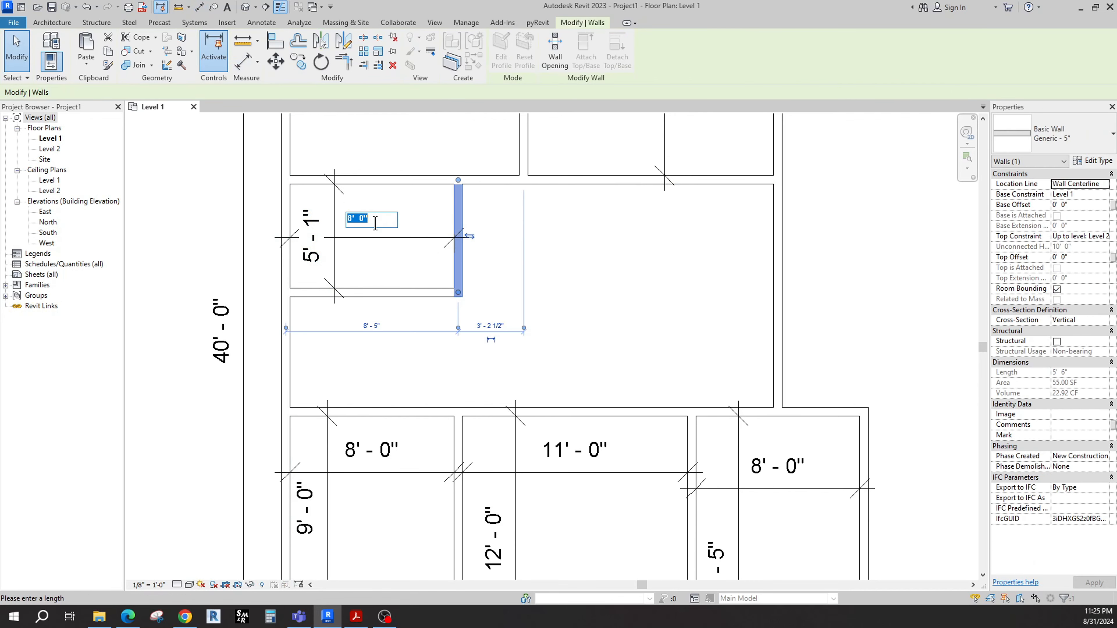
{"action": "type", "text": "6"}
{"action": "key", "text": "Return"}
{"action": "key", "text": "Escape"}
{"action": "left_click", "coordinate": [376, 294]}
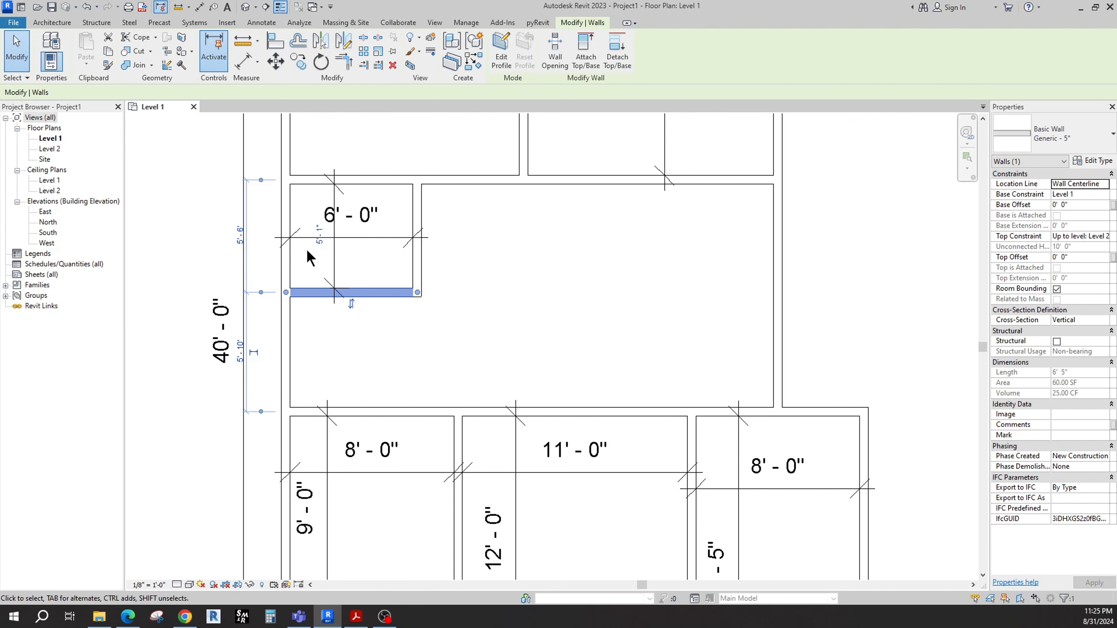
{"action": "left_click", "coordinate": [319, 242]}
{"action": "key", "text": "Return"}
{"action": "key", "text": "Escape"}
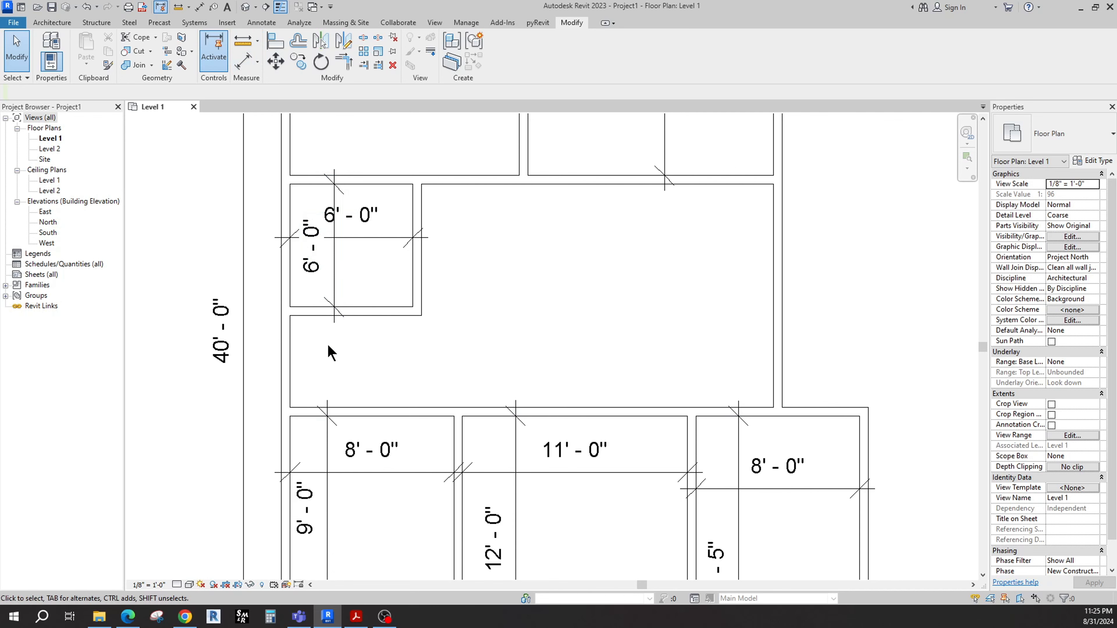
- Add an aligned dimension for the clear depth between the small 6' 0" room and the lower row of rooms
{"action": "left_click", "coordinate": [251, 62]}
{"action": "scroll", "coordinate": [546, 356], "scroll_direction": "down", "scroll_amount": 2}
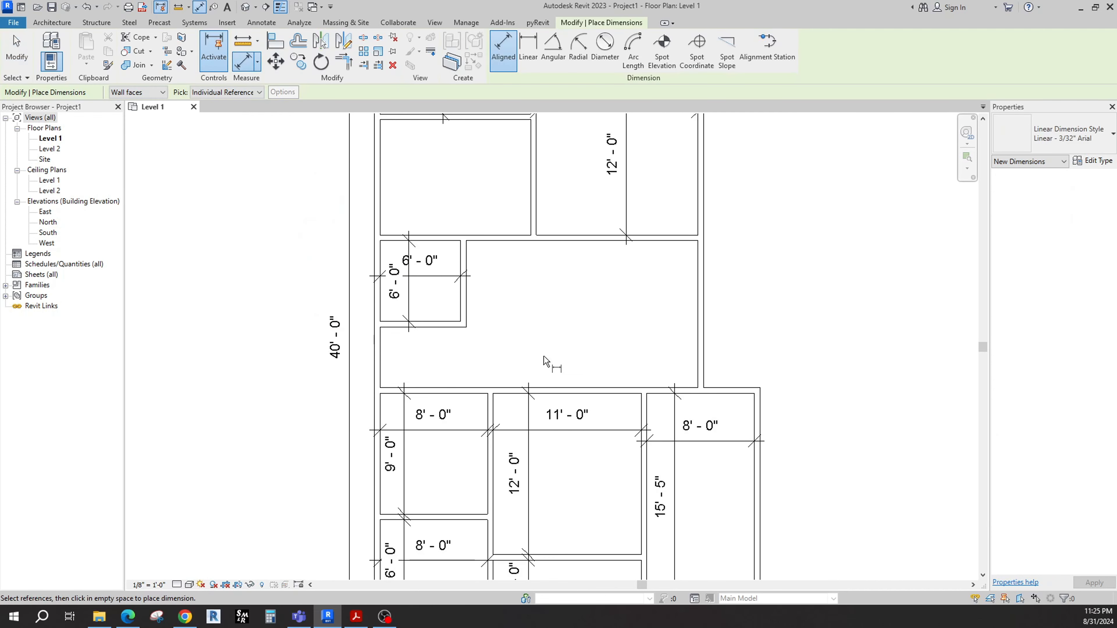
{"action": "left_click", "coordinate": [437, 330]}
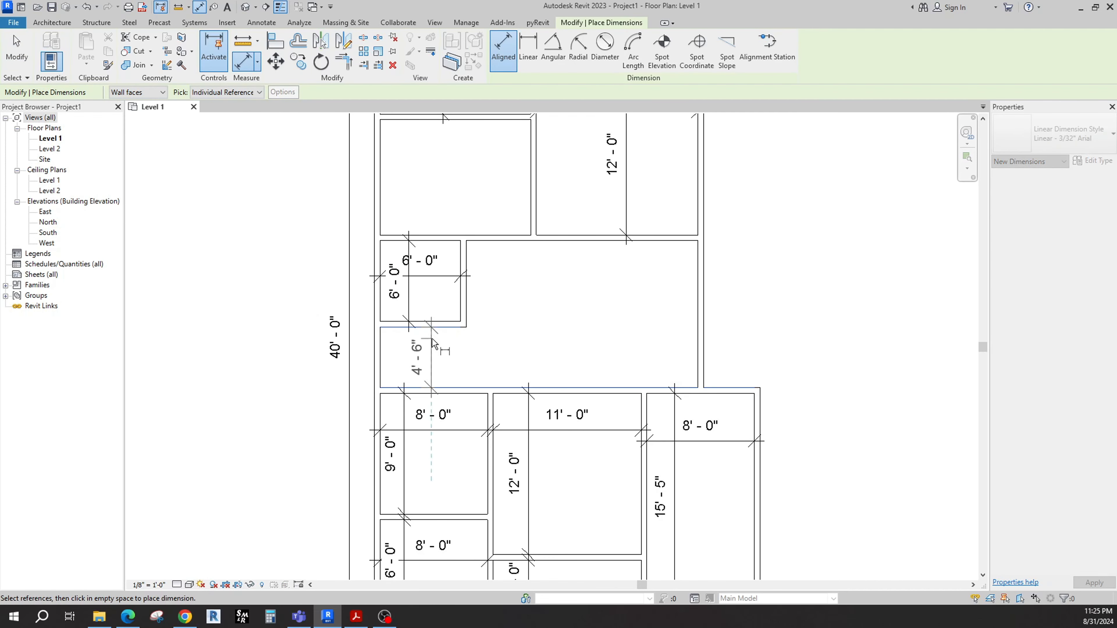
{"action": "left_click", "coordinate": [415, 344]}
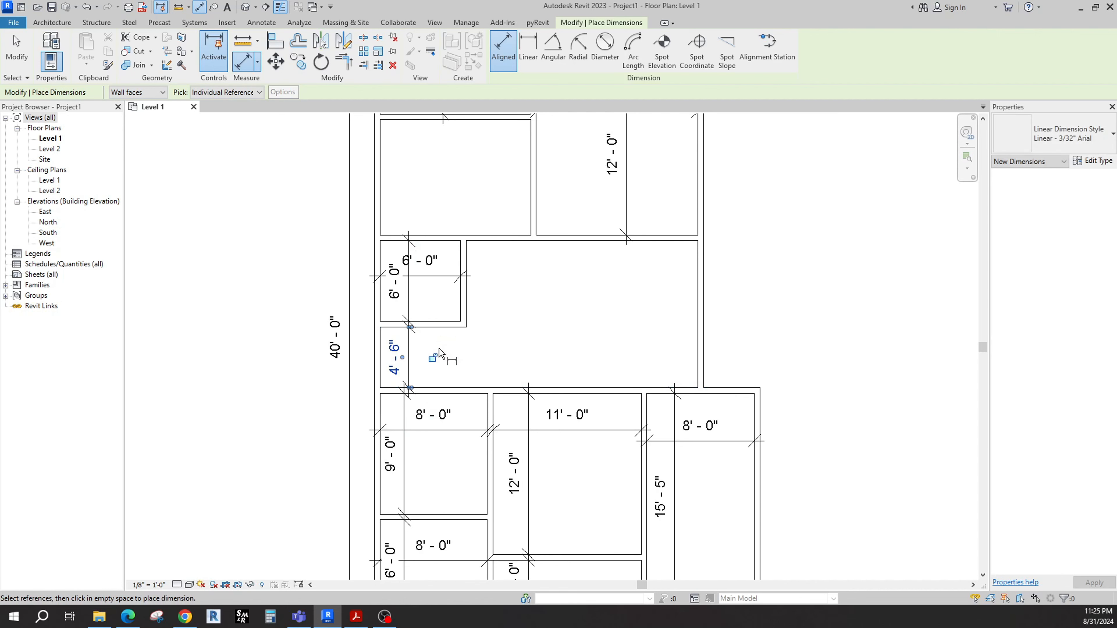
- Add an aligned dimension for the inside depth of the room directly below the narrow upper-left space
{"action": "middle_click_drag", "start_coordinate": [509, 360], "coordinate": [484, 347]}
{"action": "scroll", "coordinate": [493, 343], "scroll_direction": "down", "scroll_amount": 1}
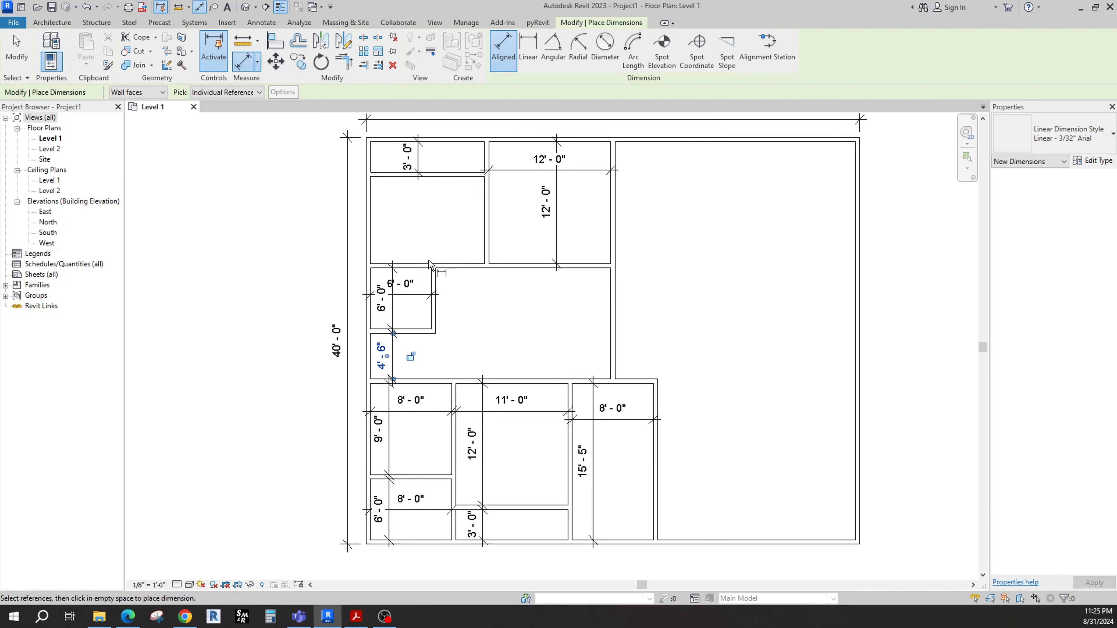
{"action": "left_click", "coordinate": [431, 264]}
{"action": "left_click", "coordinate": [439, 176]}
{"action": "left_click", "coordinate": [415, 188]}
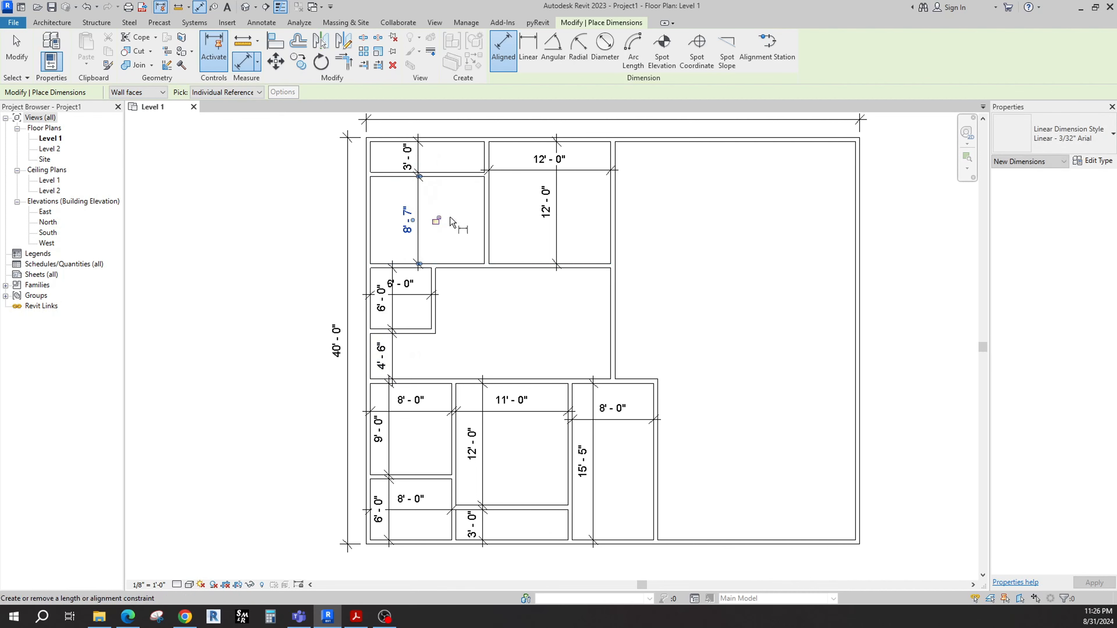
{"action": "left_click", "coordinate": [456, 222]}
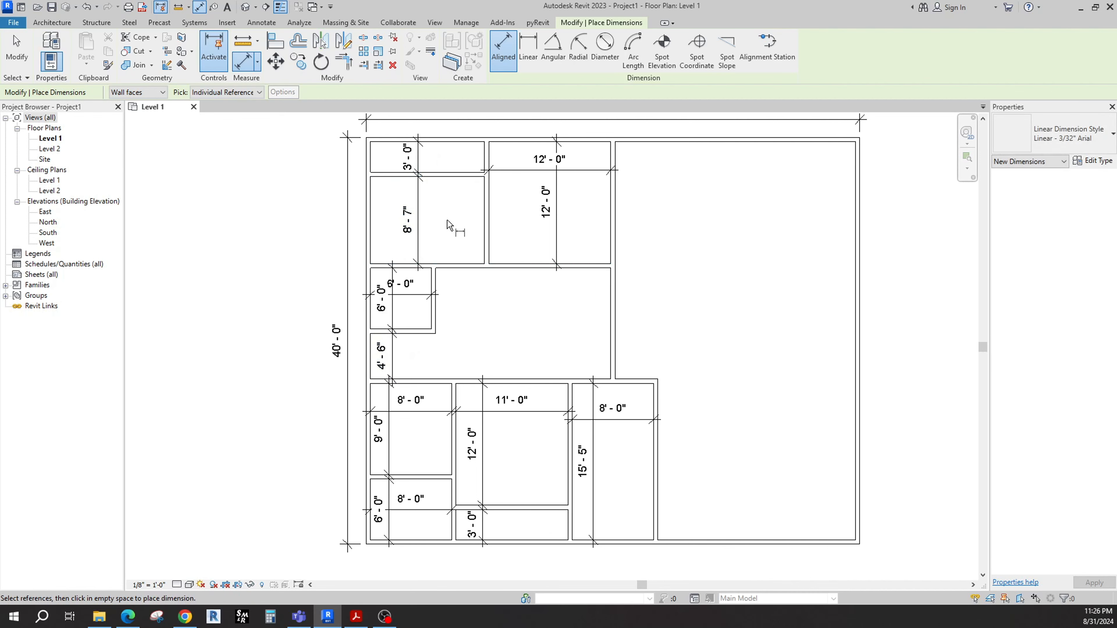
{"action": "key", "text": "Escape"}
{"action": "key", "text": "Escape"}
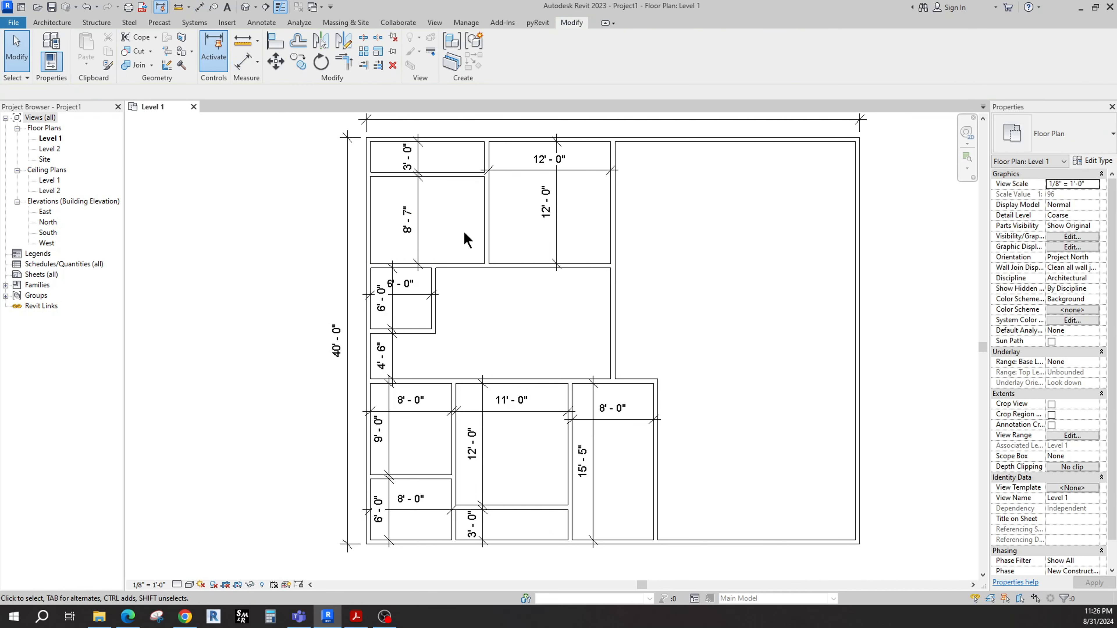
- Add an aligned dimension for the inside width of the room directly below the narrow upper-left space
{"action": "key", "text": "i"}
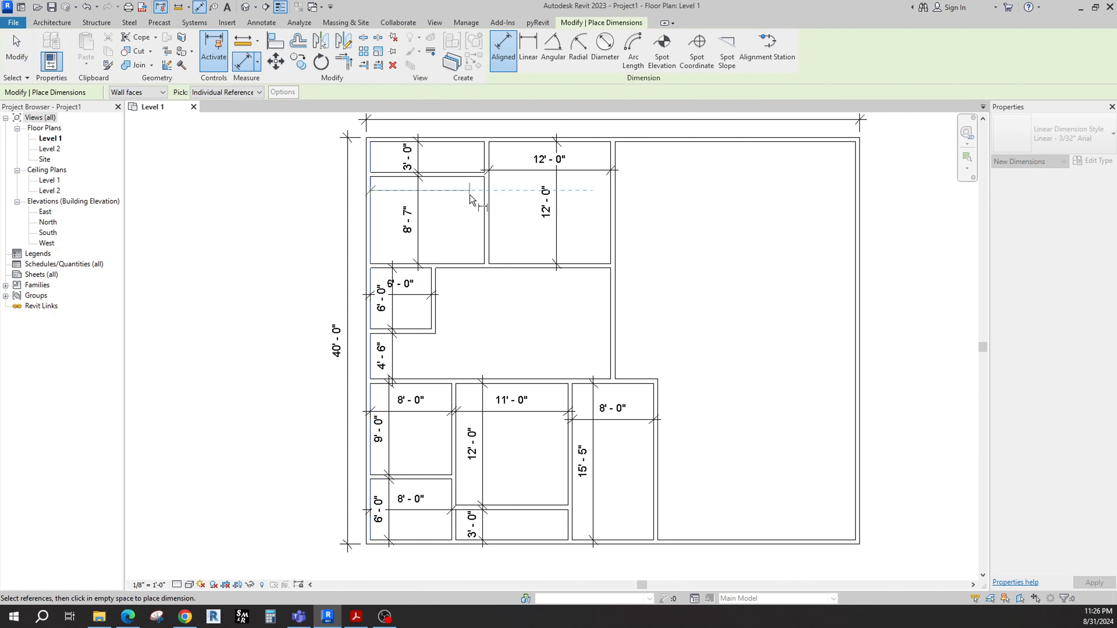
{"action": "left_click", "coordinate": [484, 202]}
{"action": "left_click", "coordinate": [464, 203]}
{"action": "scroll", "coordinate": [498, 328], "scroll_direction": "down", "scroll_amount": 1}
{"action": "middle_click_drag", "start_coordinate": [498, 328], "coordinate": [513, 402]}
{"action": "scroll", "coordinate": [502, 326], "scroll_direction": "up", "scroll_amount": 1}
{"action": "key", "text": "Escape"}
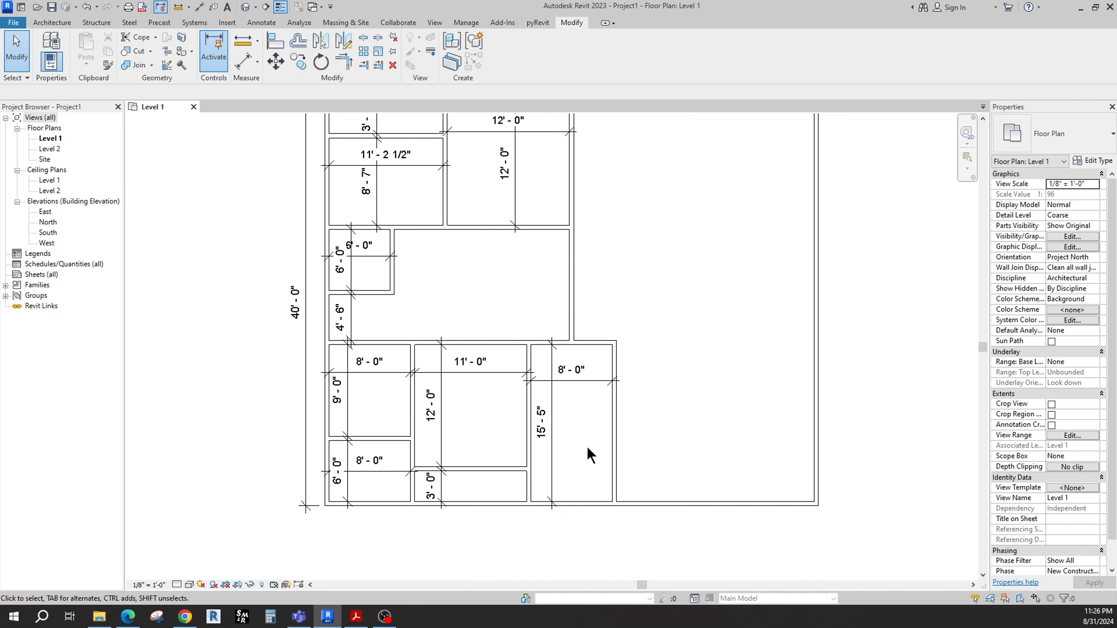
{"action": "middle_click_drag", "start_coordinate": [546, 381], "coordinate": [554, 439]}
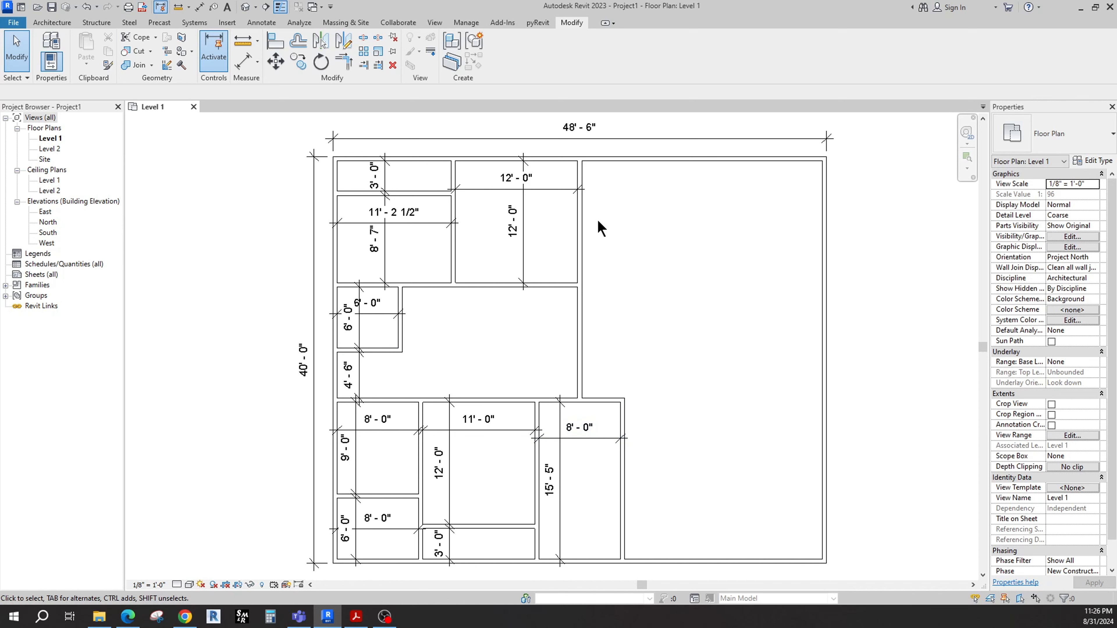
{"action": "middle_click_drag", "start_coordinate": [480, 363], "coordinate": [482, 346]}
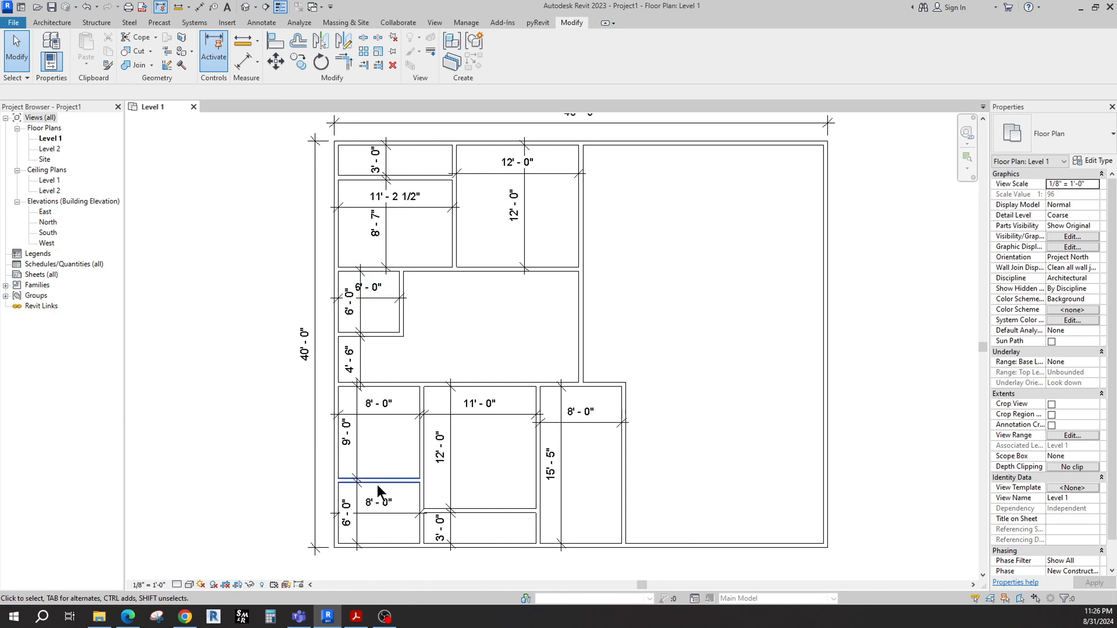
- Review the dimensioned interior rooms from the upper-left area down to the lower row
{"action": "middle_click_drag", "start_coordinate": [377, 531], "coordinate": [462, 443]}
{"action": "middle_click_drag", "start_coordinate": [424, 357], "coordinate": [416, 337]}
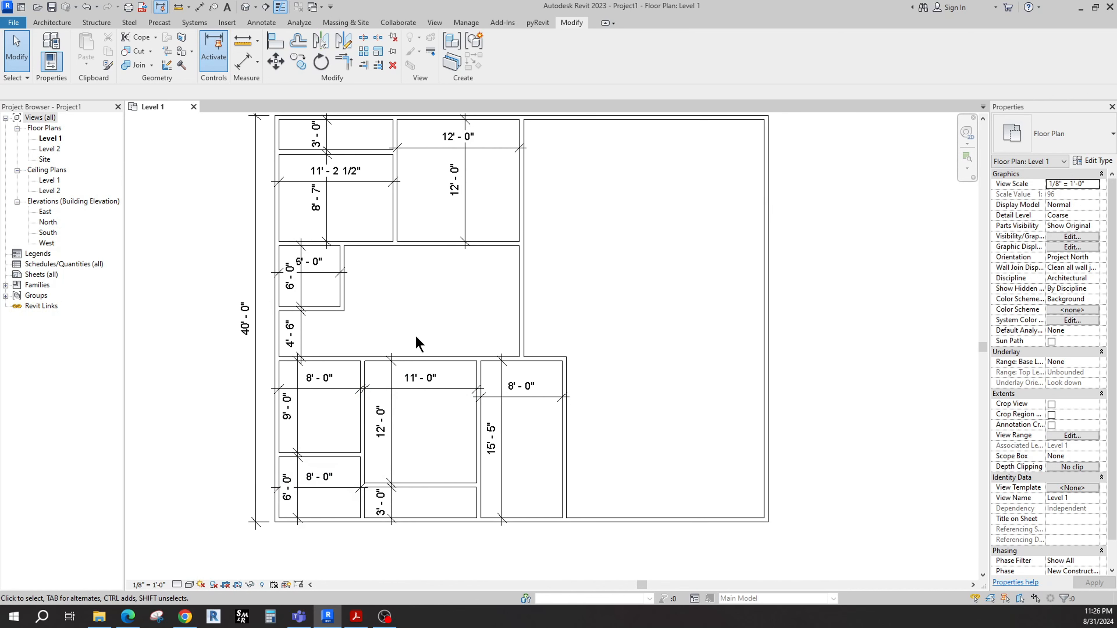
{"action": "middle_click_drag", "start_coordinate": [439, 416], "coordinate": [430, 414]}
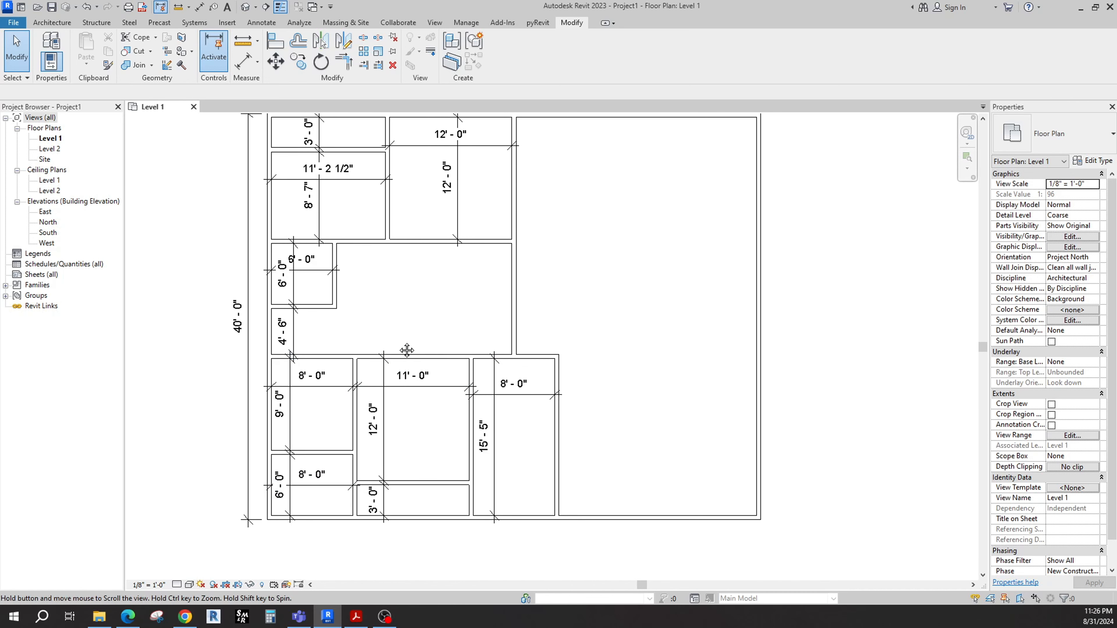
{"action": "middle_click_drag", "start_coordinate": [406, 355], "coordinate": [404, 391]}
{"action": "middle_click_drag", "start_coordinate": [411, 339], "coordinate": [398, 293]}
{"action": "scroll", "coordinate": [419, 417], "scroll_direction": "up", "scroll_amount": 1}
{"action": "middle_click_drag", "start_coordinate": [392, 384], "coordinate": [399, 470]}
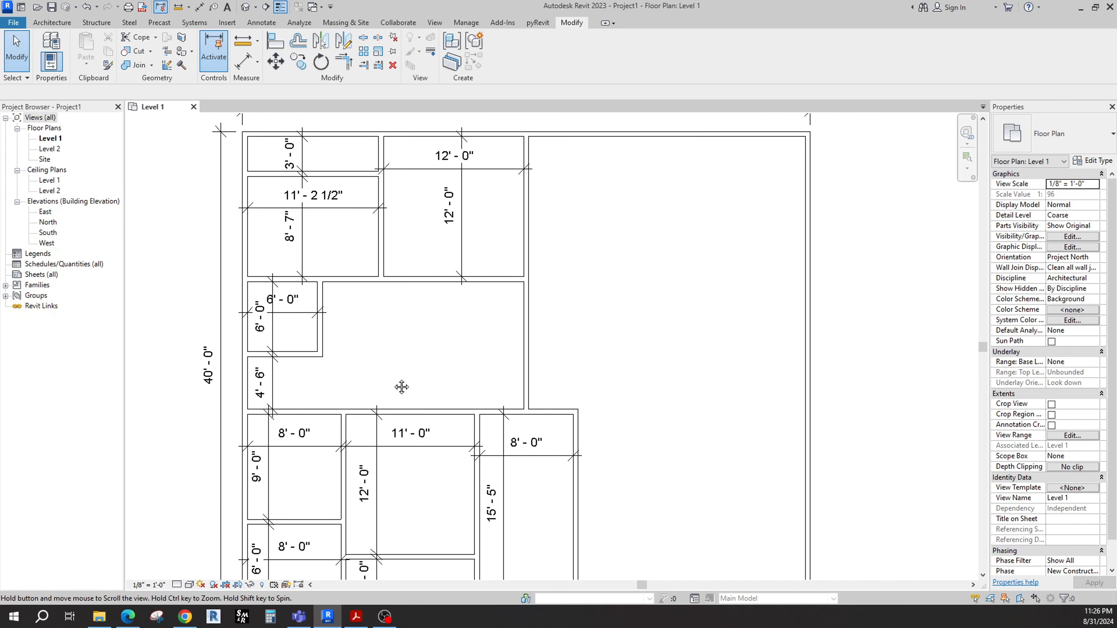
{"action": "mouse_move", "coordinate": [401, 387]}
{"action": "middle_mouse_down"}
{"action": "mouse_move", "coordinate": [377, 369]}
{"action": "mouse_move", "coordinate": [402, 384]}
{"action": "middle_mouse_up"}
{"action": "middle_click_drag", "start_coordinate": [405, 540], "coordinate": [410, 495]}
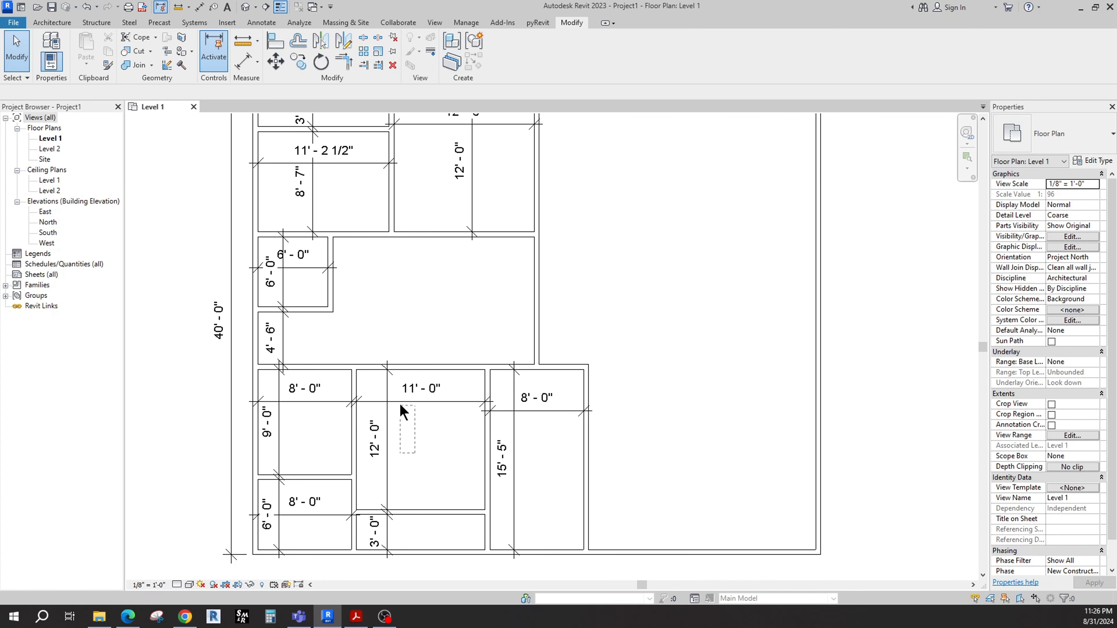
{"action": "left_click_drag", "start_coordinate": [384, 398], "coordinate": [383, 396]}
{"action": "left_click", "coordinate": [381, 542], "text": "ctrl"}
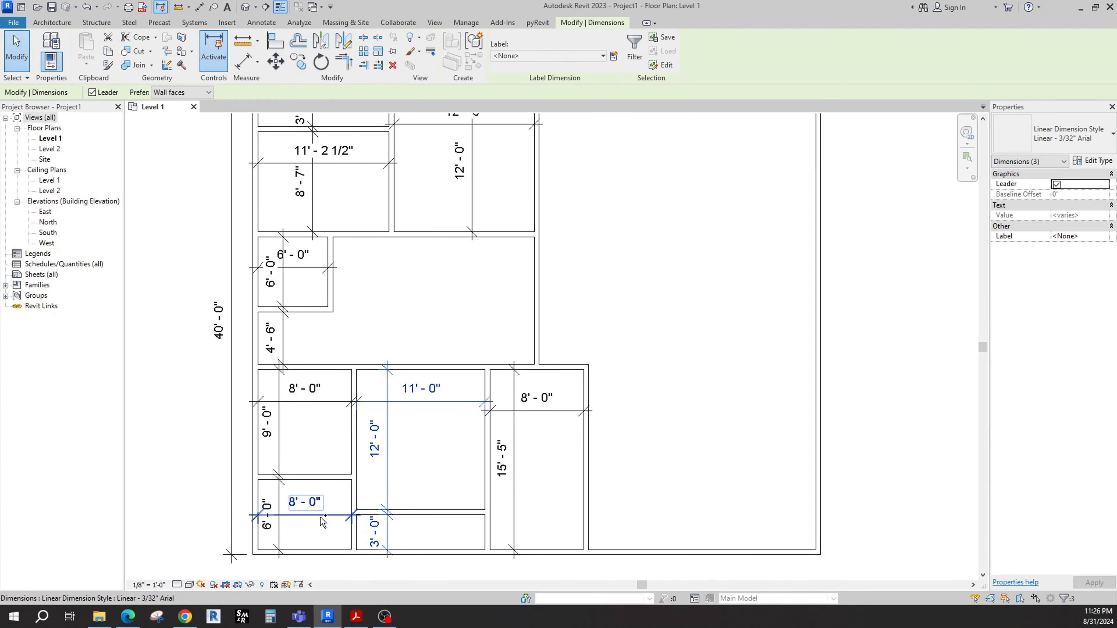
{"action": "left_click", "coordinate": [323, 516], "text": "ctrl"}
{"action": "left_click", "coordinate": [280, 500], "text": "ctrl"}
{"action": "left_click_drag", "start_coordinate": [311, 429], "coordinate": [272, 393]}
{"action": "right_click", "coordinate": [272, 393]}
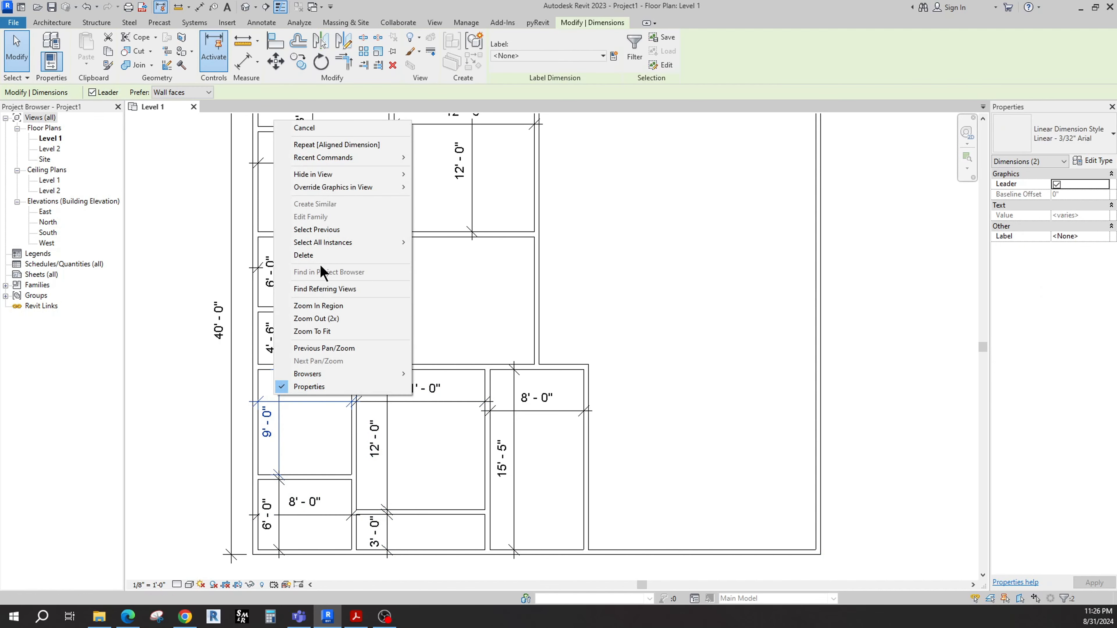
{"action": "left_click", "coordinate": [347, 266]}
{"action": "left_click_drag", "start_coordinate": [407, 454], "coordinate": [419, 489]}
{"action": "middle_click_drag", "start_coordinate": [421, 315], "coordinate": [426, 421]}
{"action": "middle_click_drag", "start_coordinate": [406, 251], "coordinate": [407, 254]}
{"action": "middle_click_drag", "start_coordinate": [420, 548], "coordinate": [425, 436]}
{"action": "scroll", "coordinate": [395, 420], "scroll_direction": "up", "scroll_amount": 1}
{"action": "scroll", "coordinate": [411, 337], "scroll_direction": "down", "scroll_amount": 3}
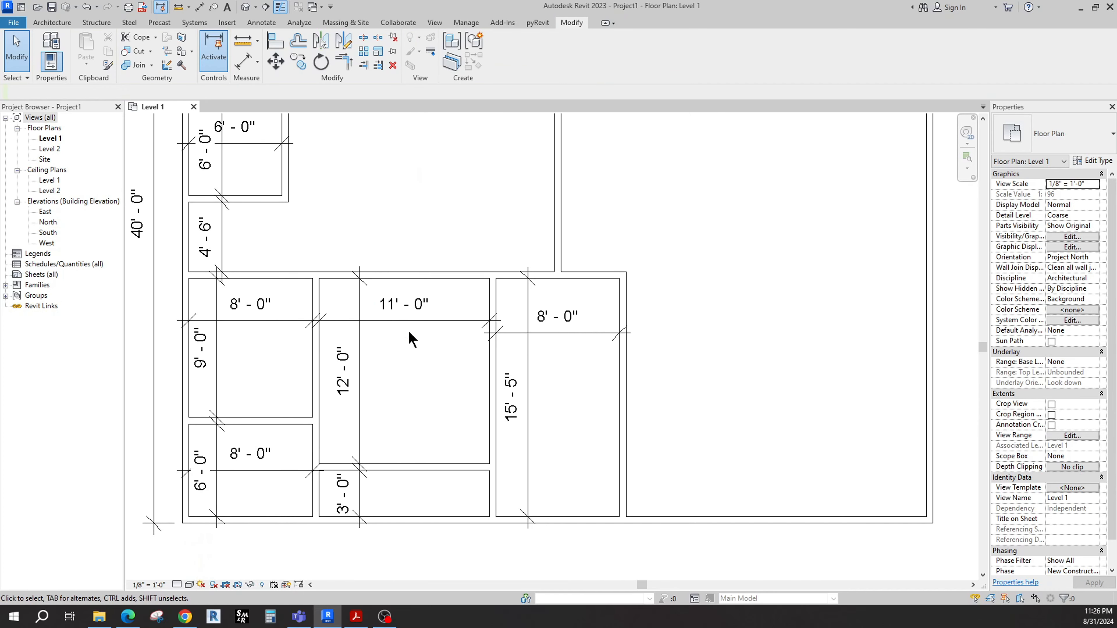
{"action": "scroll", "coordinate": [385, 348], "scroll_direction": "down", "scroll_amount": 2}
{"action": "scroll", "coordinate": [392, 436], "scroll_direction": "up", "scroll_amount": 2}
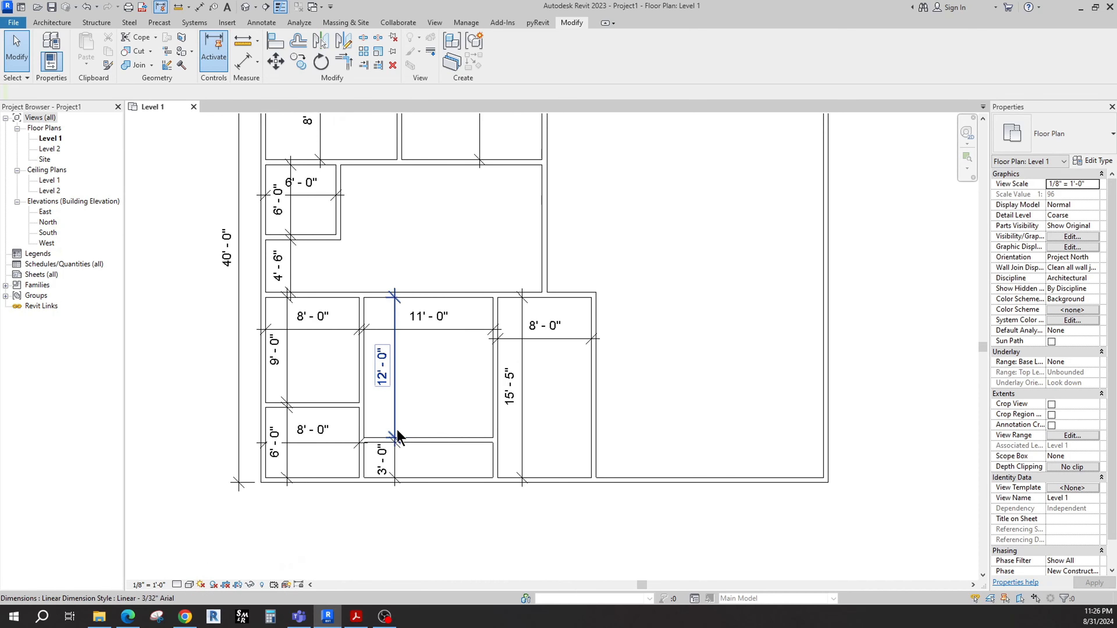
{"action": "scroll", "coordinate": [413, 353], "scroll_direction": "down", "scroll_amount": 2}
{"action": "left_click", "coordinate": [422, 343]}
{"action": "left_click_drag", "start_coordinate": [421, 420], "coordinate": [353, 365]}
{"action": "middle_click_drag", "start_coordinate": [442, 317], "coordinate": [453, 424]}
{"action": "left_click_drag", "start_coordinate": [448, 300], "coordinate": [390, 254], "text": "ctrl"}
{"action": "left_click", "coordinate": [406, 413]}
- Select every visible dimension of the same linear style in the Level 1 plan and delete them all
{"action": "middle_click_drag", "start_coordinate": [411, 437], "coordinate": [397, 319]}
{"action": "scroll", "coordinate": [415, 359], "scroll_direction": "up", "scroll_amount": 2}
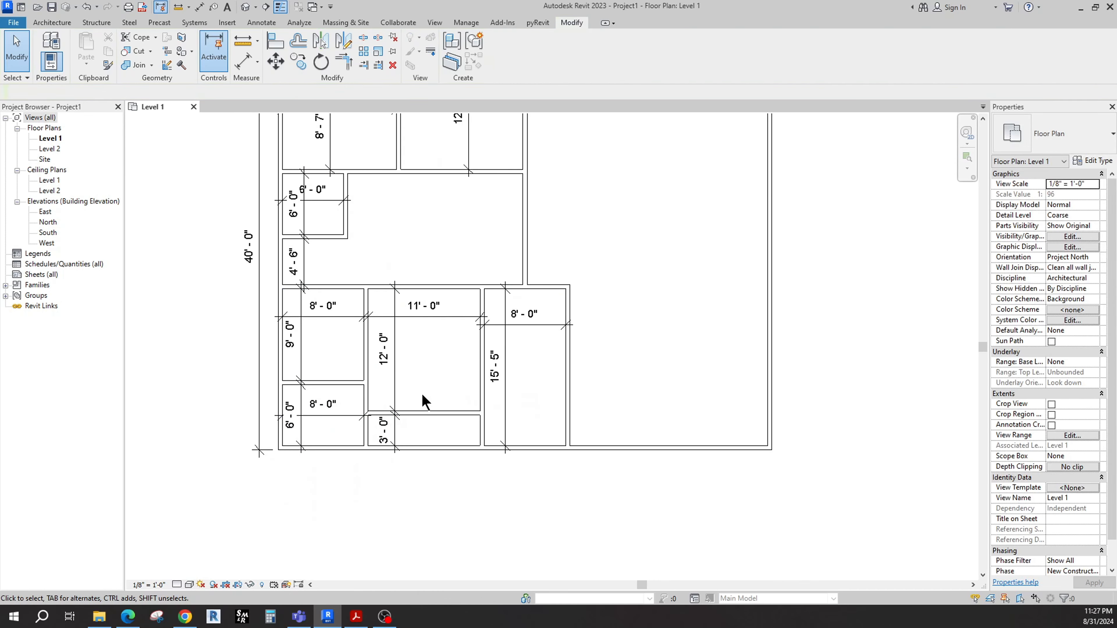
{"action": "right_click", "coordinate": [395, 431]}
{"action": "mouse_move", "coordinate": [453, 277]}
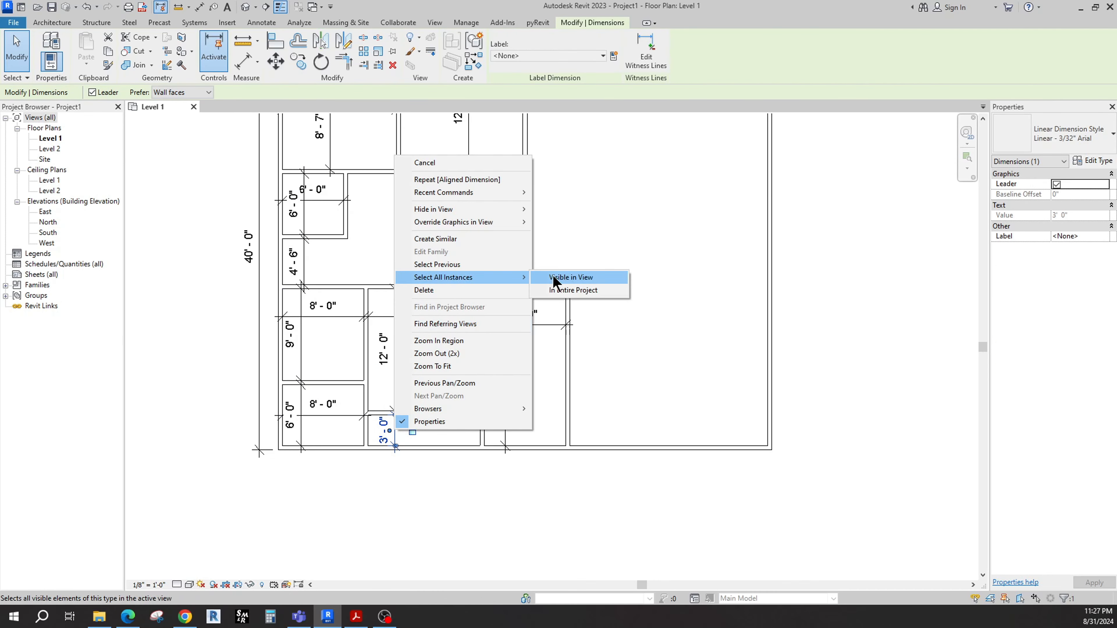
{"action": "left_click", "coordinate": [555, 278]}
{"action": "key", "text": "Delete"}
- Place a Single-Flush 36" x 84" door in the upper wall of the lower-right narrow room, 2' 0" from the hall's right wall, swinging into the hall
{"action": "middle_click_drag", "start_coordinate": [431, 350], "coordinate": [444, 474]}
{"action": "scroll", "coordinate": [391, 278], "scroll_direction": "up", "scroll_amount": 3}
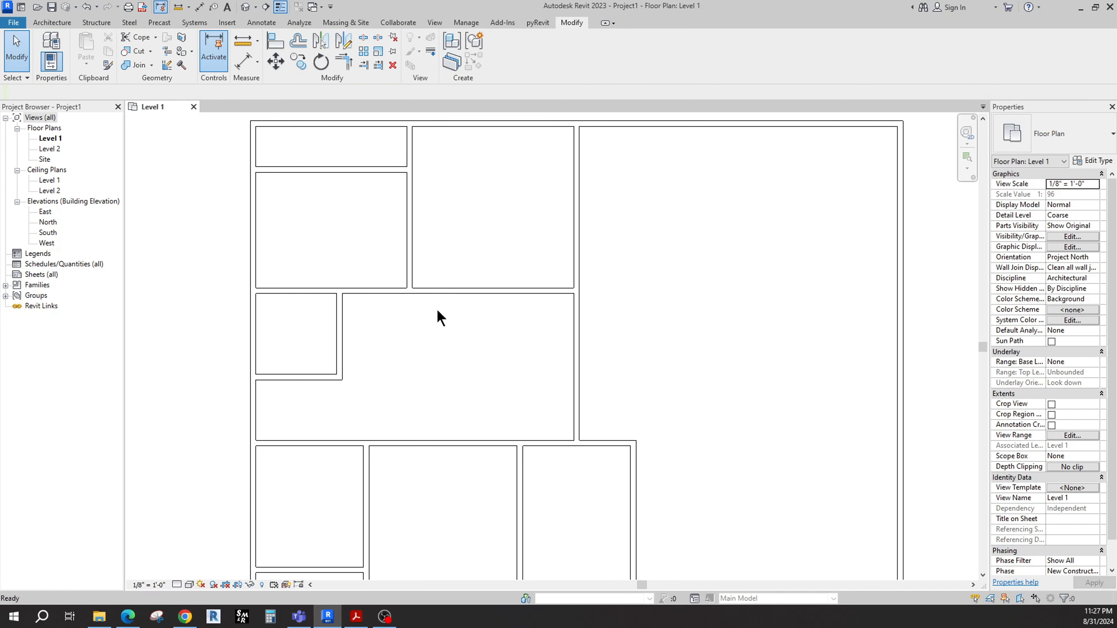
{"action": "left_click", "coordinate": [66, 24]}
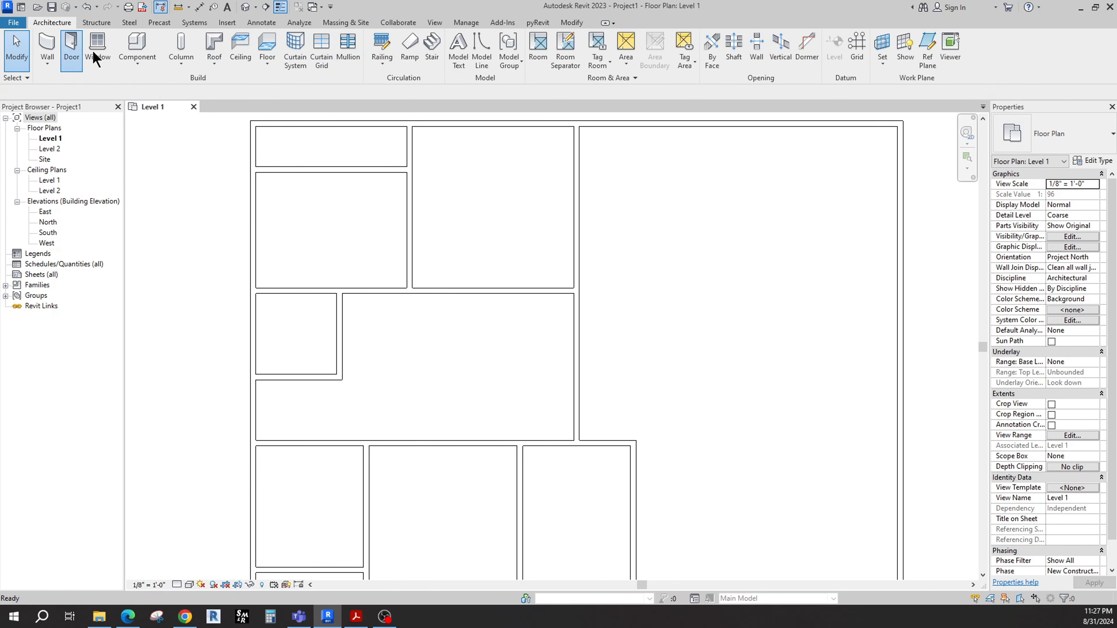
{"action": "left_click", "coordinate": [73, 46]}
{"action": "scroll", "coordinate": [550, 443], "scroll_direction": "up", "scroll_amount": 1}
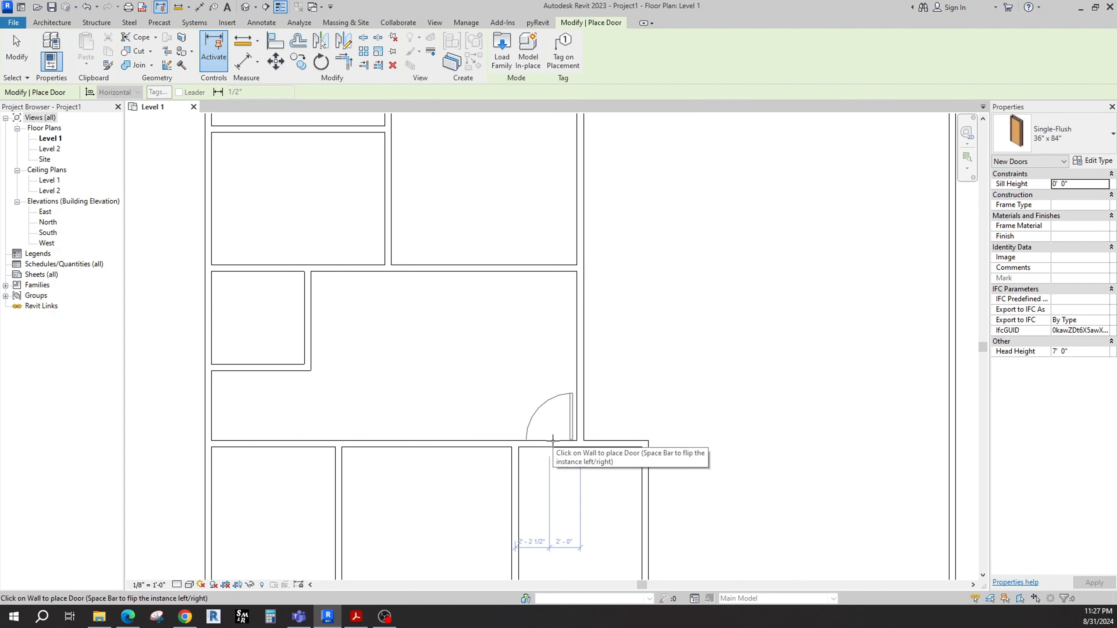
{"action": "left_click", "coordinate": [552, 441]}
- Place a Single-Flush 36" x 84" door in the upper wall of the lower middle room, 2' 0" from its left wall, swinging inward
{"action": "scroll", "coordinate": [535, 386], "scroll_direction": "down", "scroll_amount": 1}
{"action": "middle_click_drag", "start_coordinate": [536, 386], "coordinate": [459, 272]}
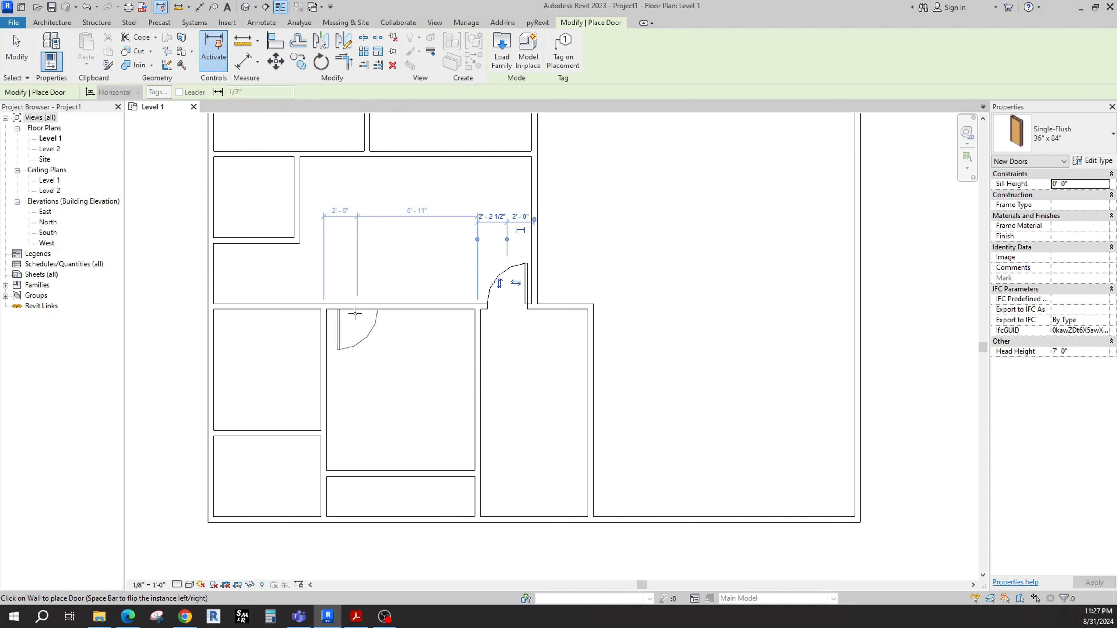
{"action": "scroll", "coordinate": [349, 314], "scroll_direction": "up", "scroll_amount": 1}
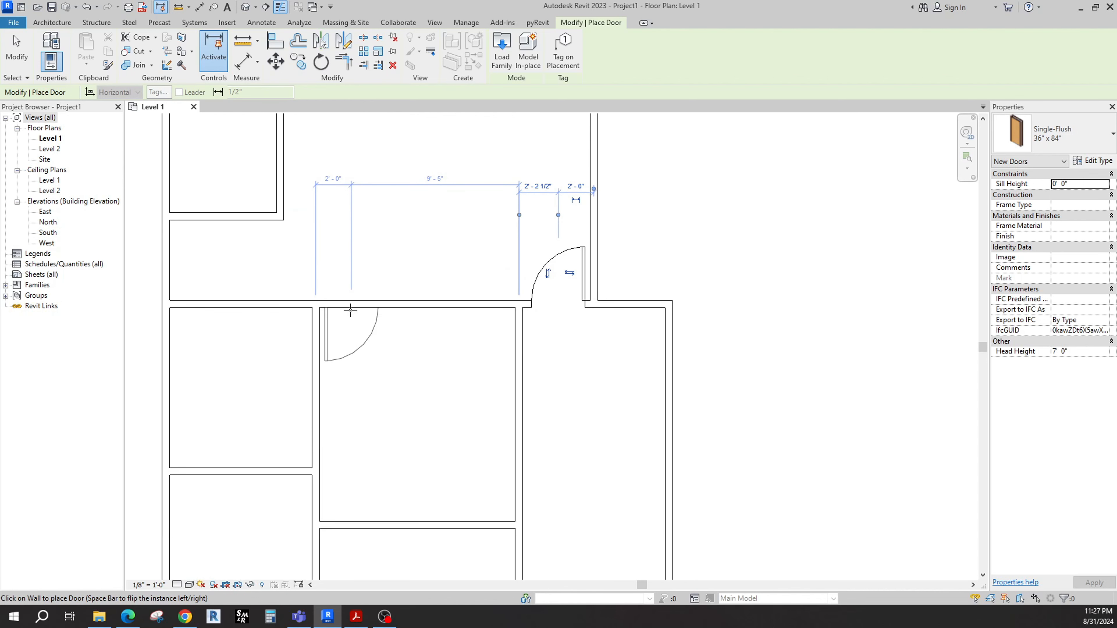
{"action": "left_click", "coordinate": [351, 309]}
- Place a Single-Flush 36" x 84" door in the lower wall of the upper middle room, 2' 0" from its left wall, swinging inward
{"action": "scroll", "coordinate": [386, 349], "scroll_direction": "down", "scroll_amount": 1}
{"action": "middle_click_drag", "start_coordinate": [399, 370], "coordinate": [397, 454]}
{"action": "middle_click_drag", "start_coordinate": [404, 324], "coordinate": [399, 391]}
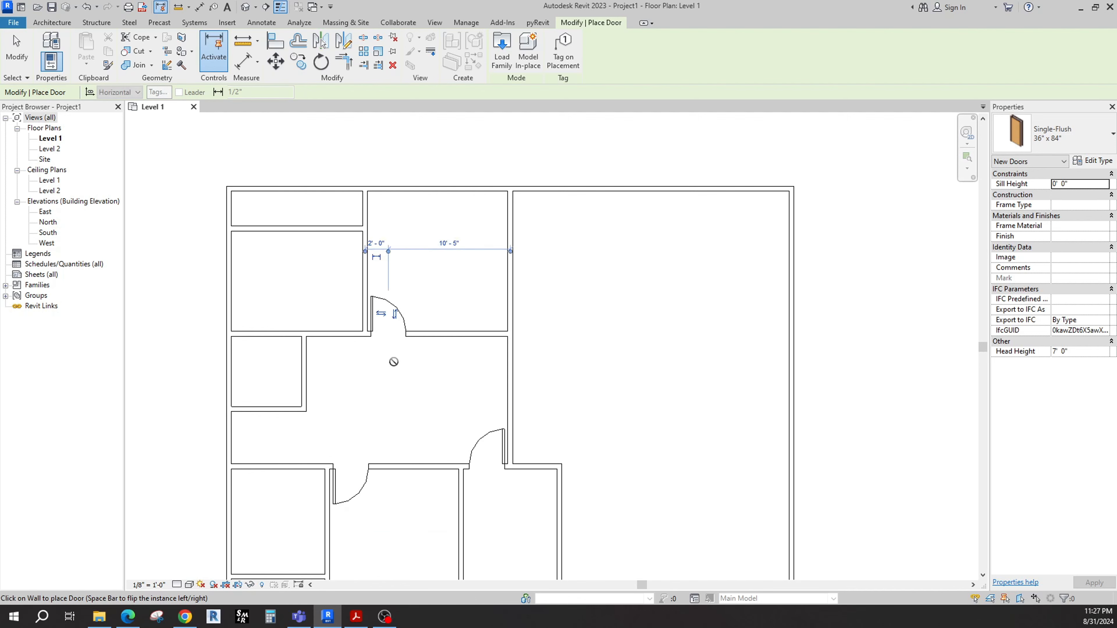
{"action": "key", "text": "Escape"}
{"action": "key", "text": "Escape"}
{"action": "left_click", "coordinate": [328, 340]}
{"action": "scroll", "coordinate": [354, 352], "scroll_direction": "up", "scroll_amount": 2}
{"action": "key", "text": "Escape"}
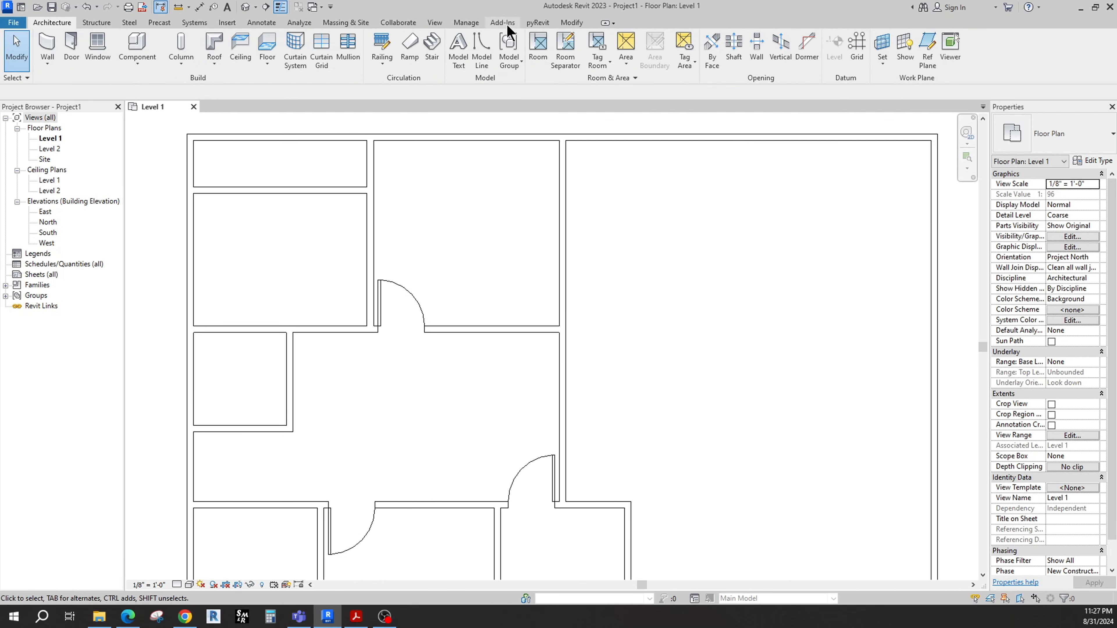
- Split the hall's upper wall at two points between the small square room and the upper door, and delete the segment between them
{"action": "left_click", "coordinate": [572, 23]}
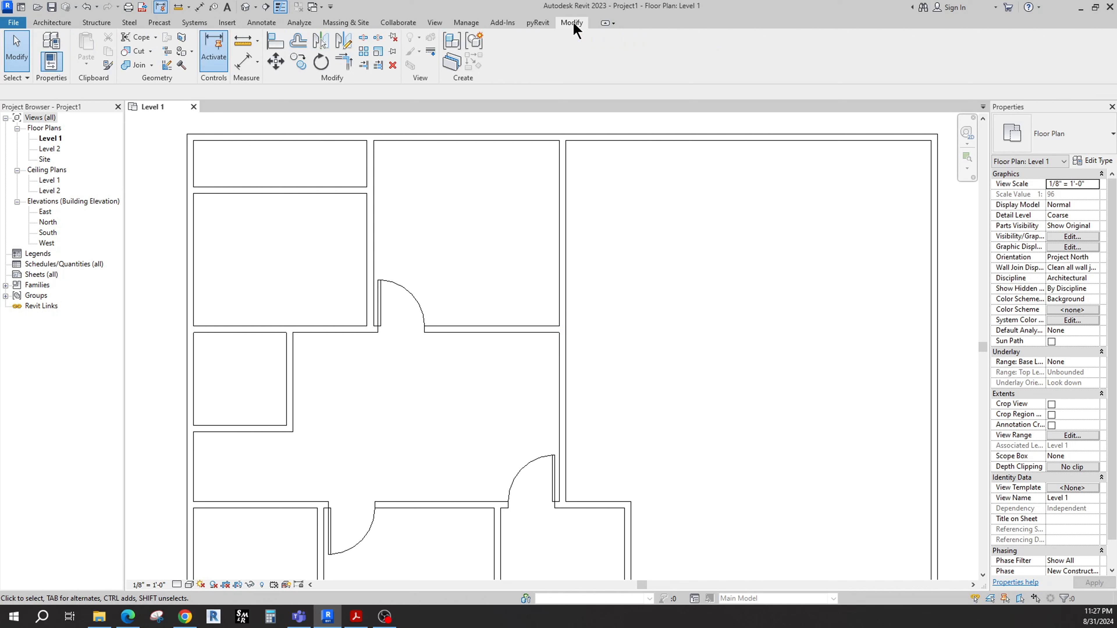
{"action": "left_click", "coordinate": [378, 38]}
{"action": "scroll", "coordinate": [307, 320], "scroll_direction": "up", "scroll_amount": 2}
{"action": "left_click", "coordinate": [297, 332]}
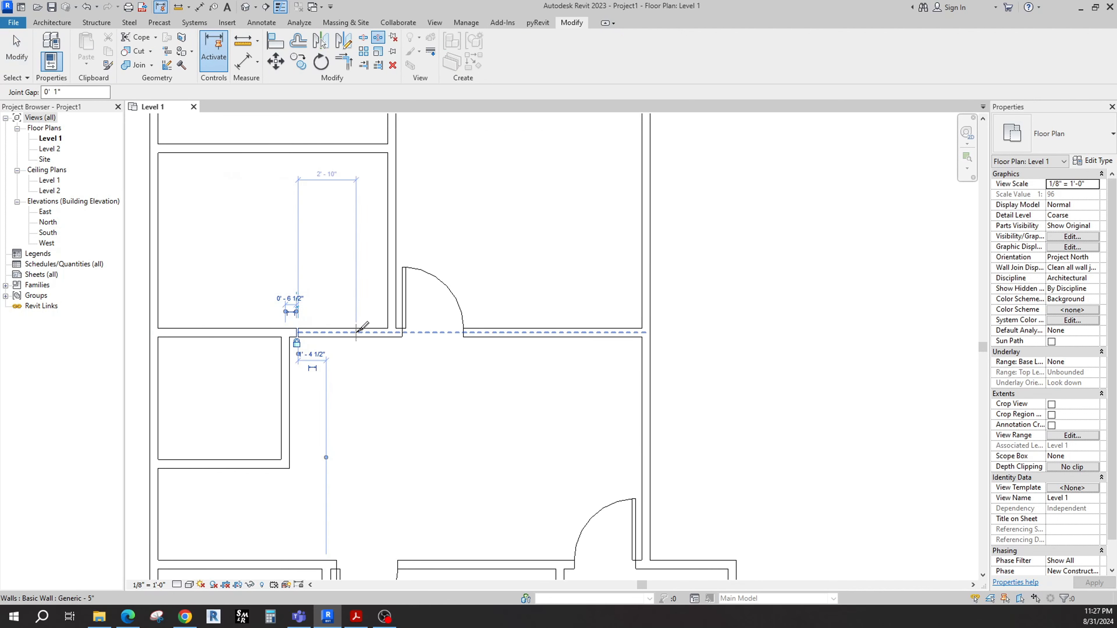
{"action": "left_click", "coordinate": [380, 332]}
{"action": "key", "text": "Escape"}
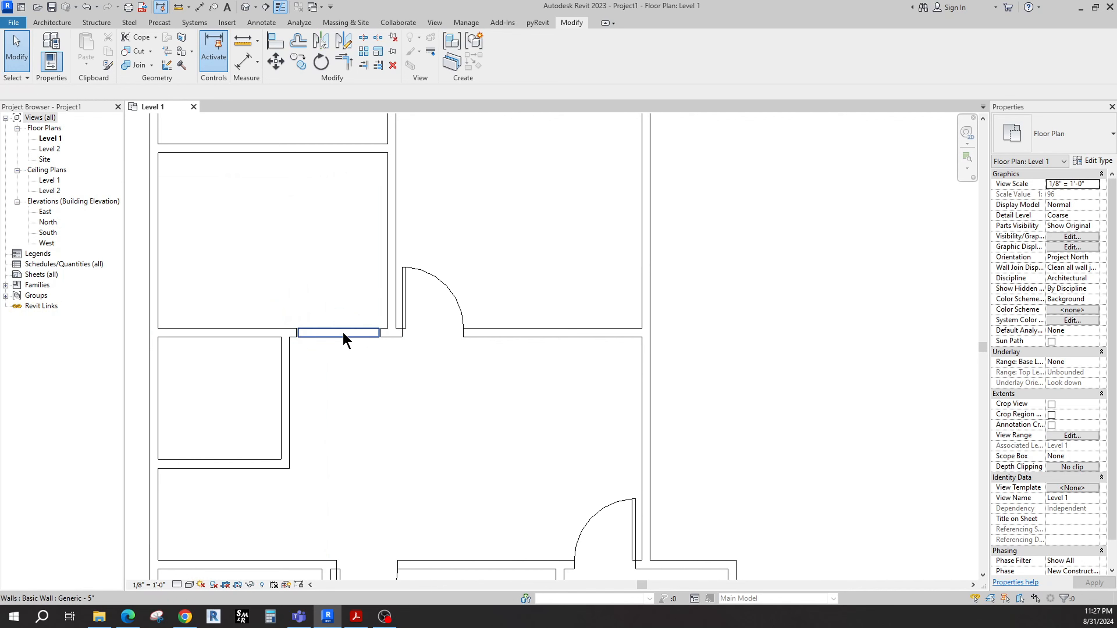
{"action": "left_click", "coordinate": [341, 332]}
{"action": "key", "text": "Delete"}
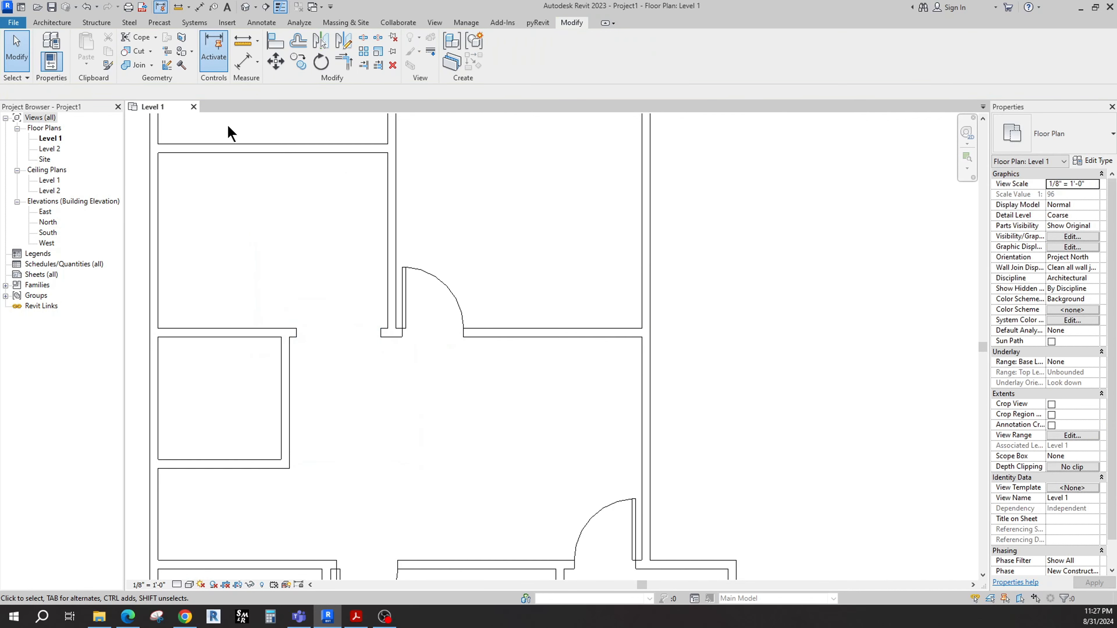
- Trim both wall stubs at the opening to corners with the small room's right wall and the vertical wall beside the door
{"action": "key", "text": "t"}
{"action": "key", "text": "r"}
{"action": "left_click", "coordinate": [256, 335]}
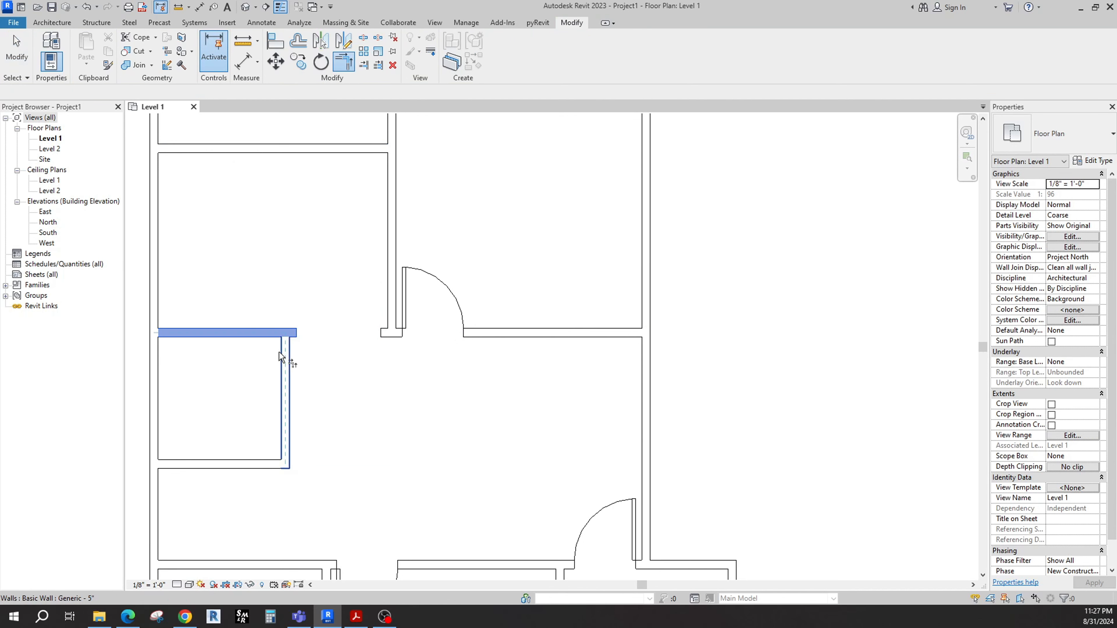
{"action": "left_click", "coordinate": [285, 357]}
{"action": "left_click", "coordinate": [392, 308]}
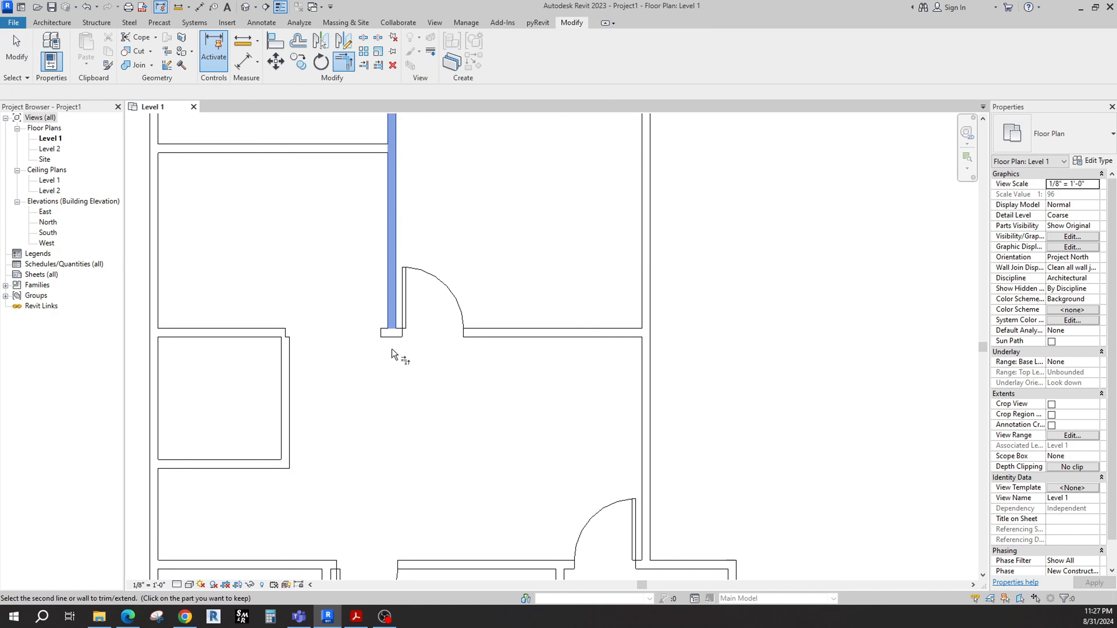
{"action": "left_click", "coordinate": [393, 333]}
{"action": "key", "text": "Escape"}
- Extend the end of the small room's upper wall to the outer face of its right wall
{"action": "scroll", "coordinate": [282, 356], "scroll_direction": "up", "scroll_amount": 2}
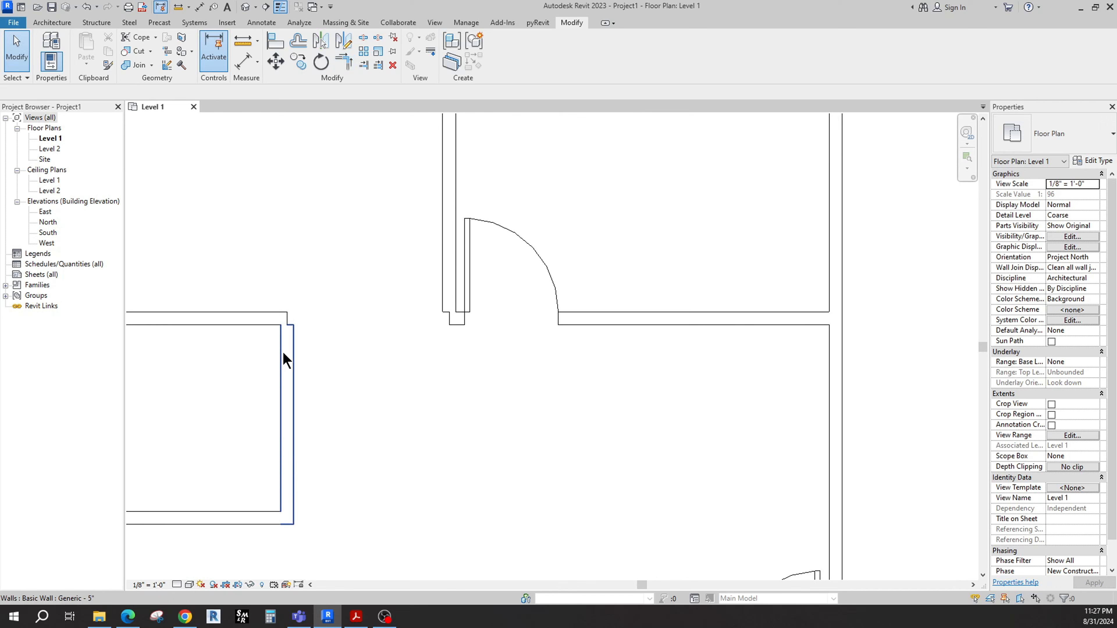
{"action": "left_click", "coordinate": [282, 319]}
{"action": "left_click_drag", "start_coordinate": [287, 319], "coordinate": [295, 318]}
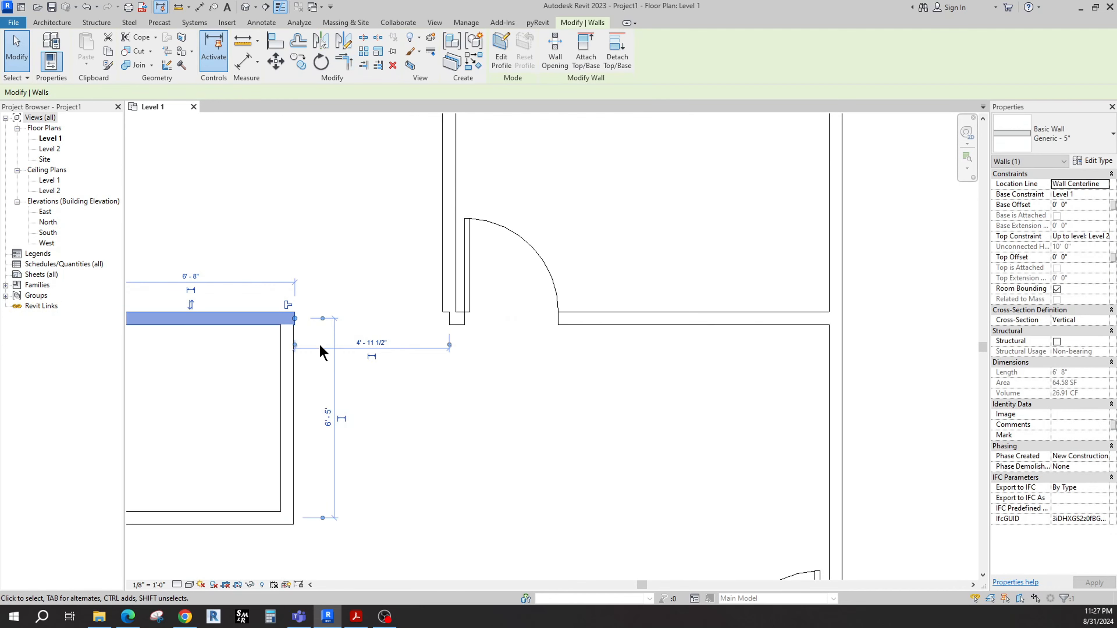
{"action": "left_click", "coordinate": [320, 346]}
- Extend the lower end of the vertical wall beside the upper door past the hall's upper wall
{"action": "left_click", "coordinate": [451, 296]}
{"action": "left_click_drag", "start_coordinate": [449, 312], "coordinate": [447, 337]}
{"action": "left_click", "coordinate": [484, 365]}
{"action": "left_click", "coordinate": [450, 324]}
{"action": "left_click", "coordinate": [456, 349]}
{"action": "scroll", "coordinate": [457, 347], "scroll_direction": "up", "scroll_amount": 2}
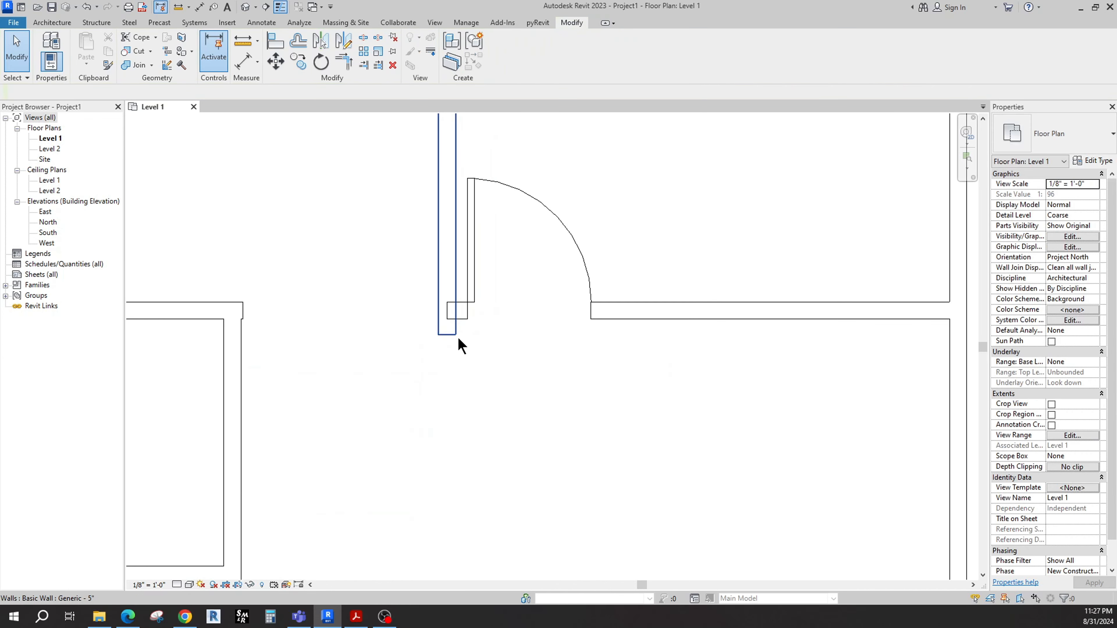
- Try to align the vertical wall's lower end with the hall-side face of the upper middle room's lower wall
{"action": "key", "text": "a"}
{"action": "key", "text": "l"}
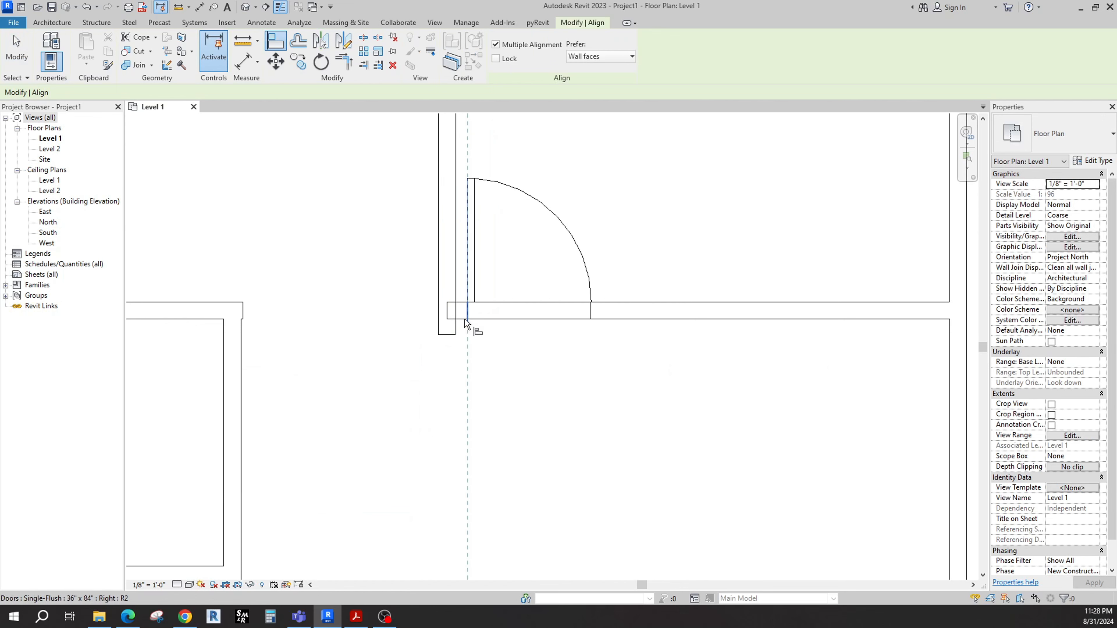
{"action": "left_click", "coordinate": [617, 320]}
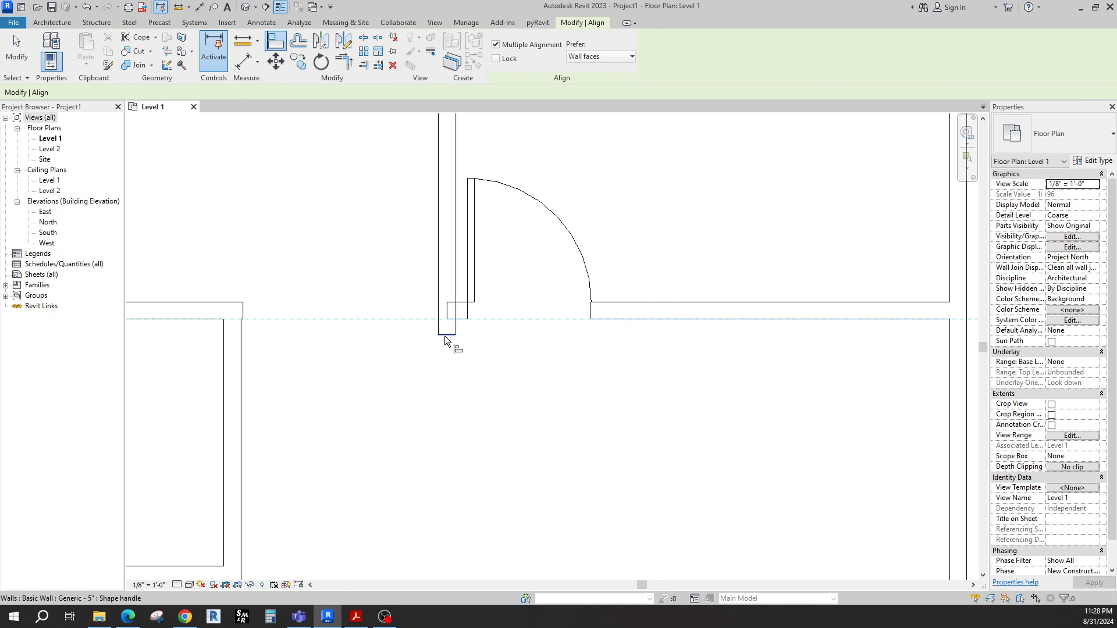
{"action": "key", "text": "Escape"}
{"action": "key", "text": "Escape"}
{"action": "scroll", "coordinate": [440, 335], "scroll_direction": "down", "scroll_amount": 3}
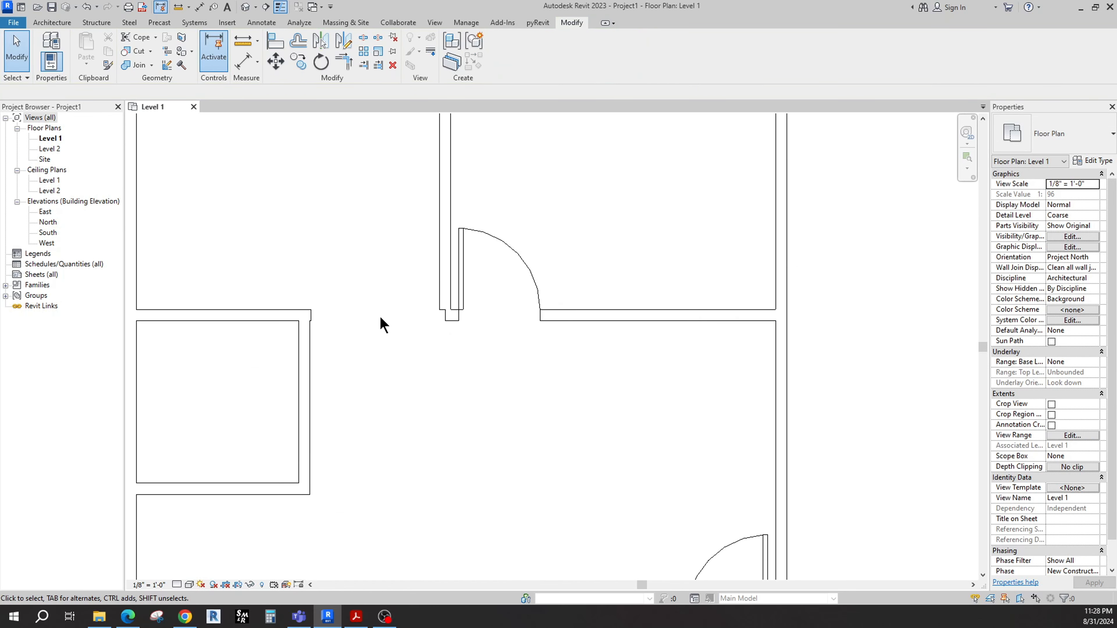
- Try to stretch the vertical wall's lower end slightly downward to square off the opening's right jamb
{"action": "scroll", "coordinate": [382, 321], "scroll_direction": "up", "scroll_amount": 3}
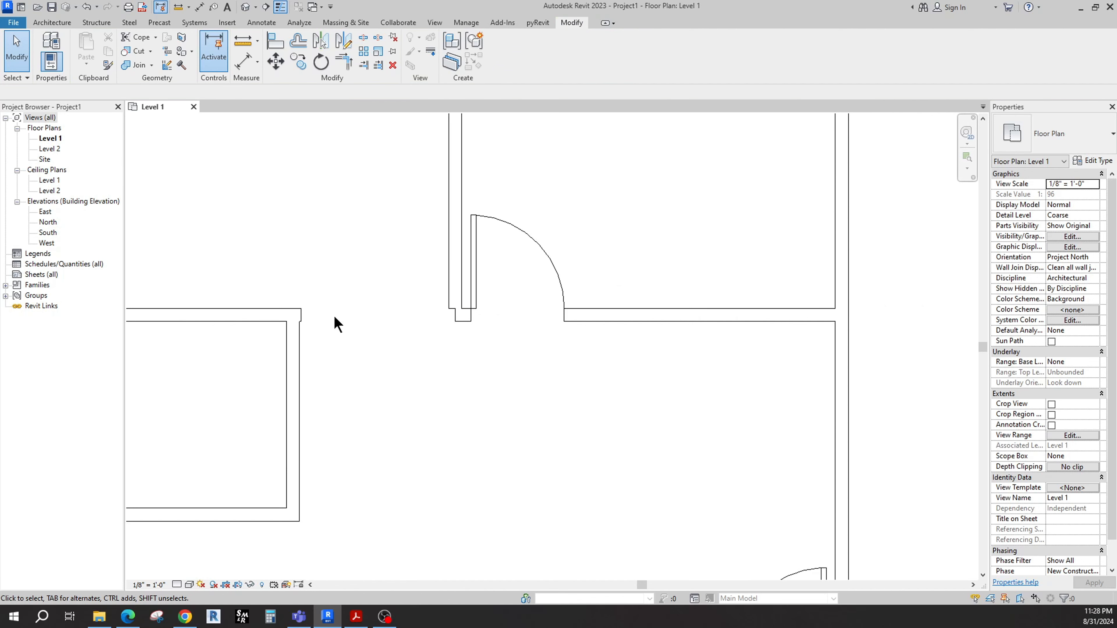
{"action": "left_click", "coordinate": [449, 296]}
{"action": "left_click_drag", "start_coordinate": [455, 310], "coordinate": [455, 315]}
{"action": "left_click", "coordinate": [429, 325]}
{"action": "scroll", "coordinate": [428, 324], "scroll_direction": "down", "scroll_amount": 2}
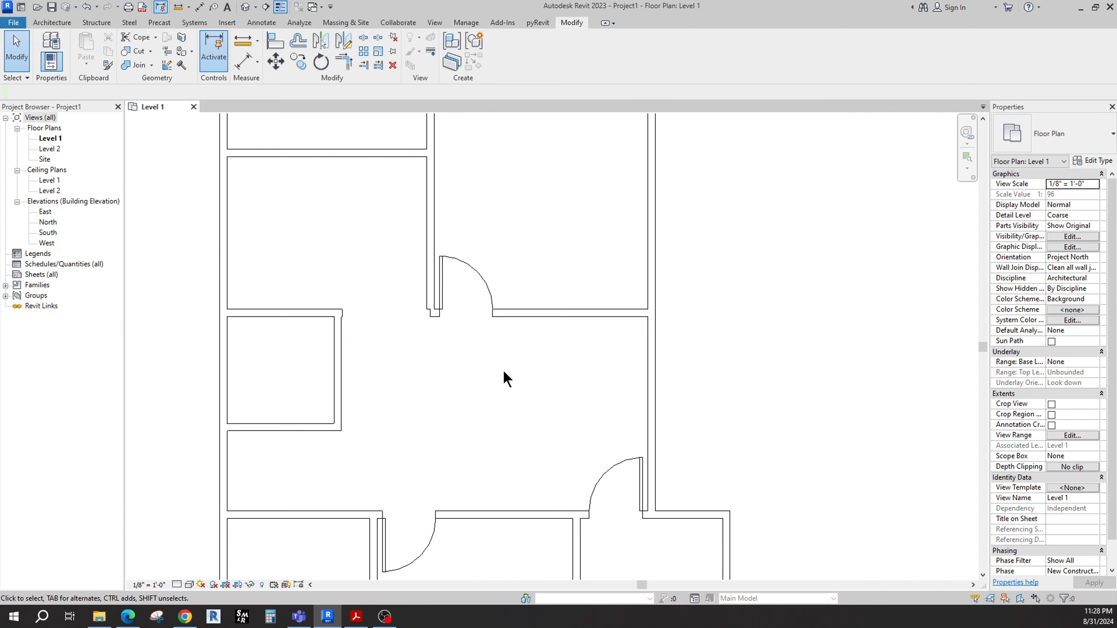
- Close the opening by extending the small room's upper wall to the vertical wall beside the upper door
{"action": "scroll", "coordinate": [507, 378], "scroll_direction": "down", "scroll_amount": 3}
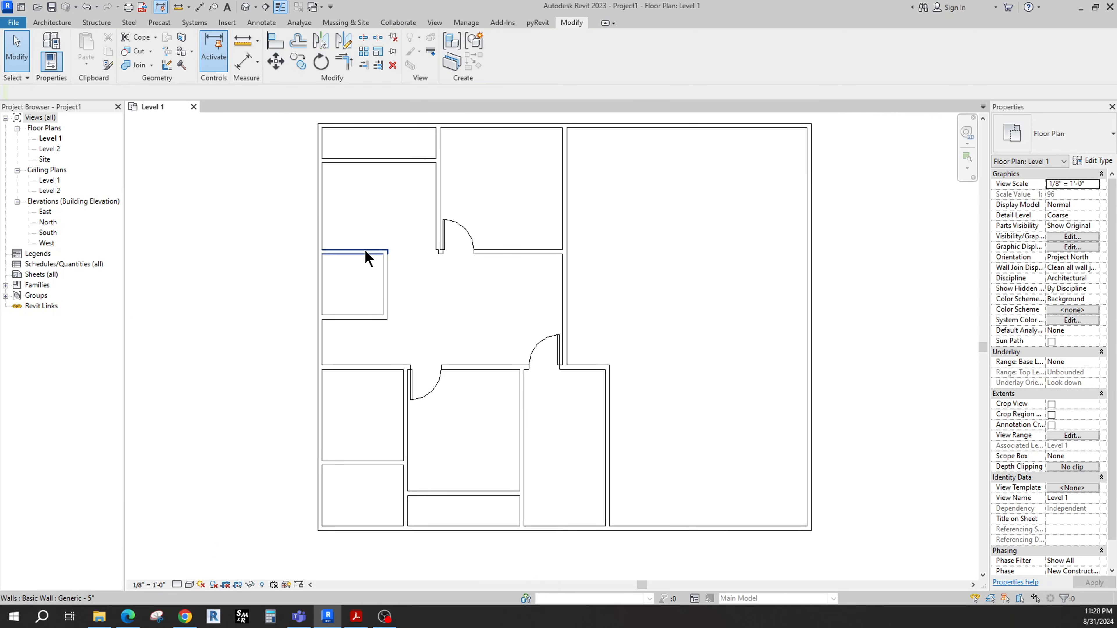
{"action": "left_click", "coordinate": [366, 253]}
{"action": "left_click_drag", "start_coordinate": [388, 253], "coordinate": [440, 252]}
{"action": "left_click", "coordinate": [462, 299]}
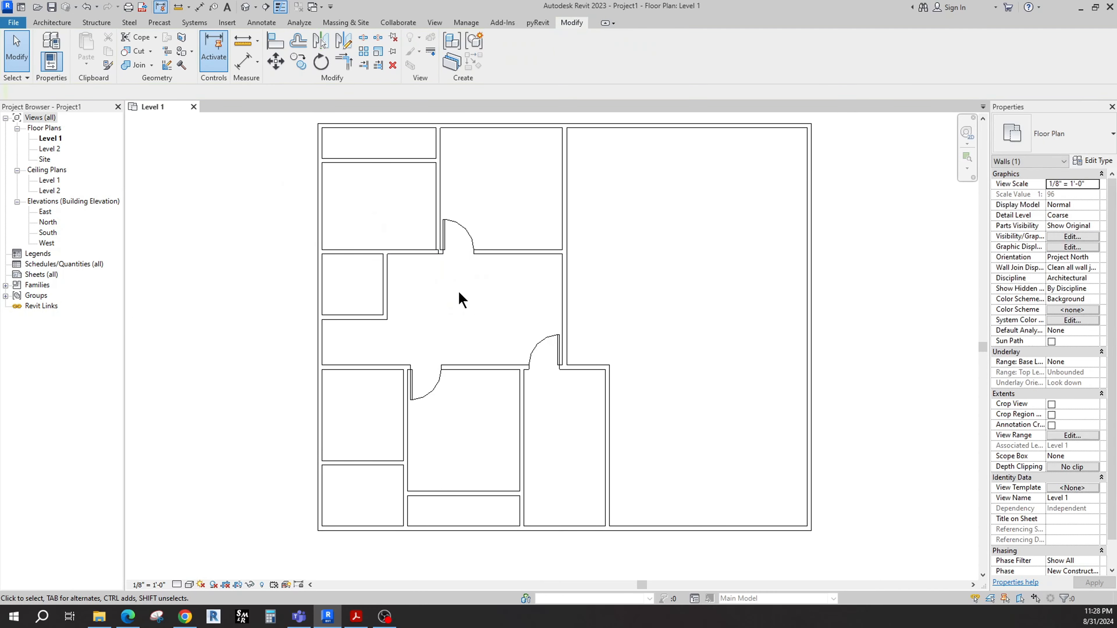
{"action": "key", "text": "t"}
{"action": "key", "text": "r"}
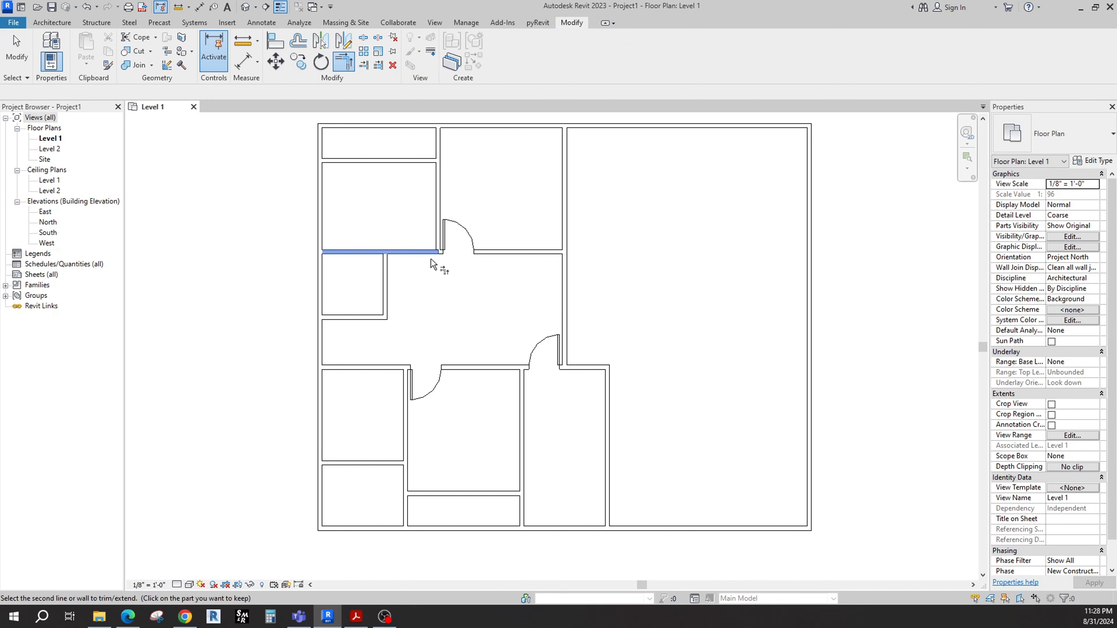
{"action": "scroll", "coordinate": [432, 259], "scroll_direction": "up", "scroll_amount": 2}
{"action": "key", "text": "Escape"}
- Place a Single-Flush 36" x 84" door swinging into the upper-left room in its lower wall, centred about 2' from the vertical wall
{"action": "left_click", "coordinate": [488, 224]}
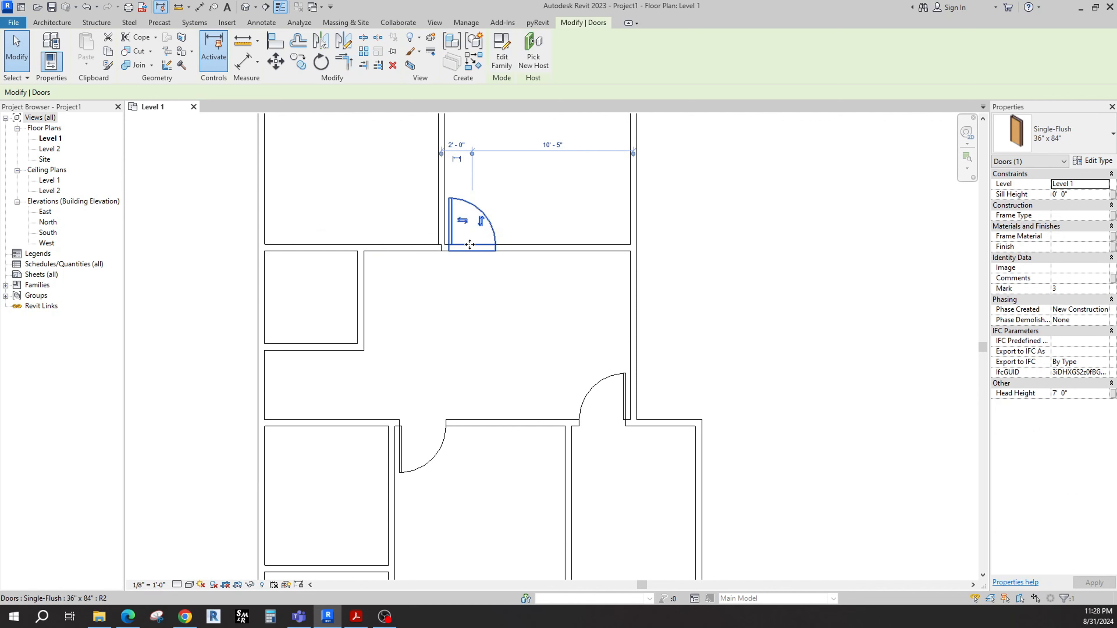
{"action": "key", "text": "d"}
{"action": "key", "text": "r"}
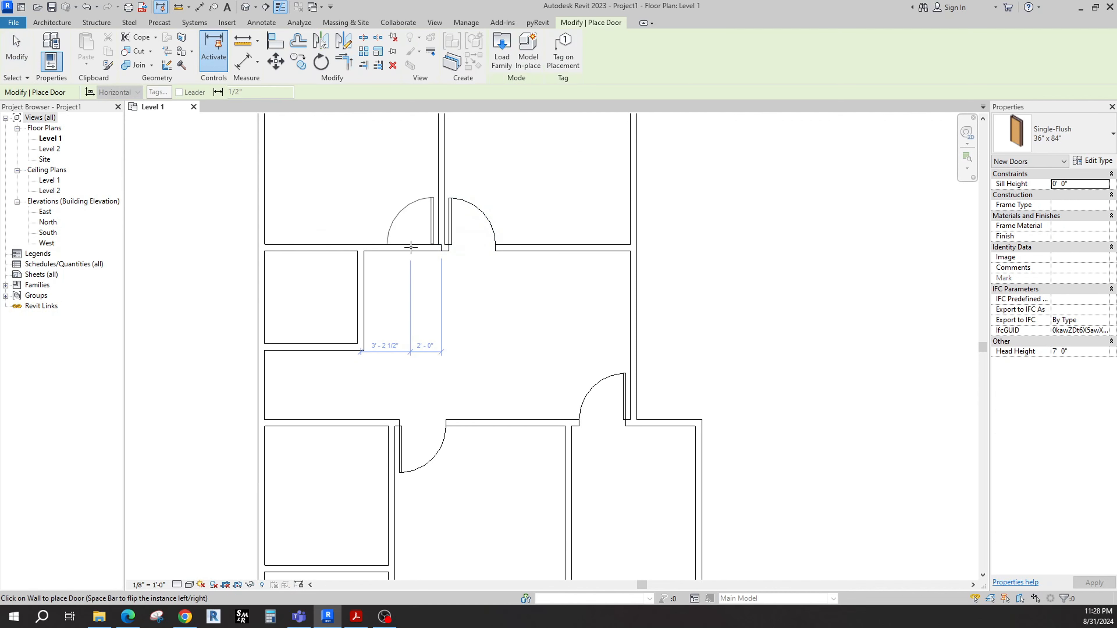
{"action": "scroll", "coordinate": [423, 253], "scroll_direction": "down", "scroll_amount": 4}
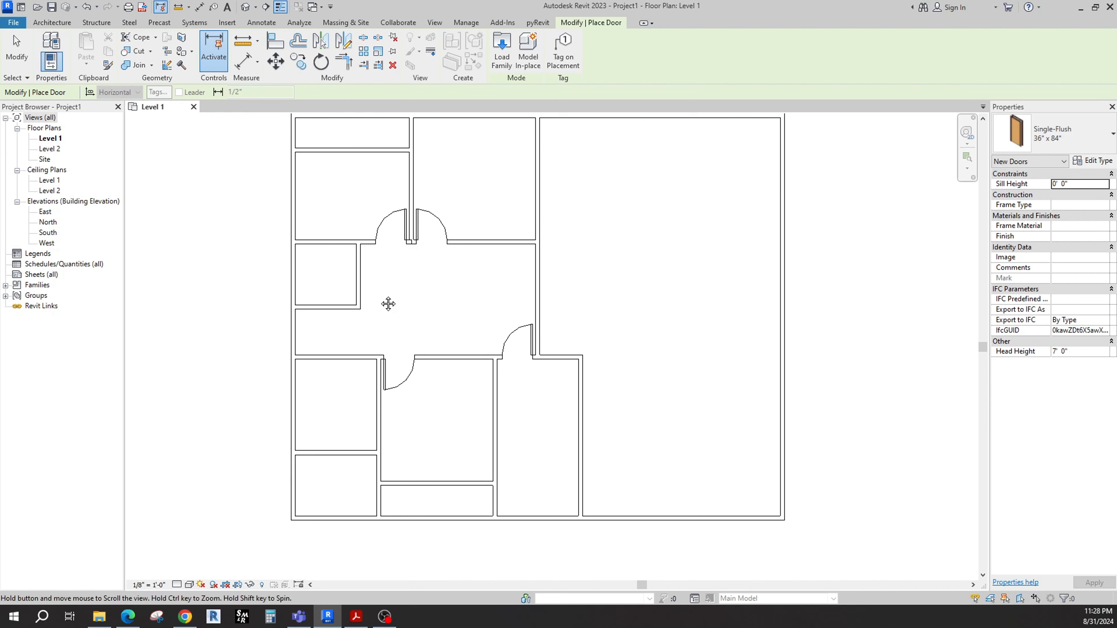
- Place Single-Flush 30" x 80" doors in the lower middle closet's upper wall and the bottom-left room's right wall
{"action": "left_click", "coordinate": [1016, 142]}
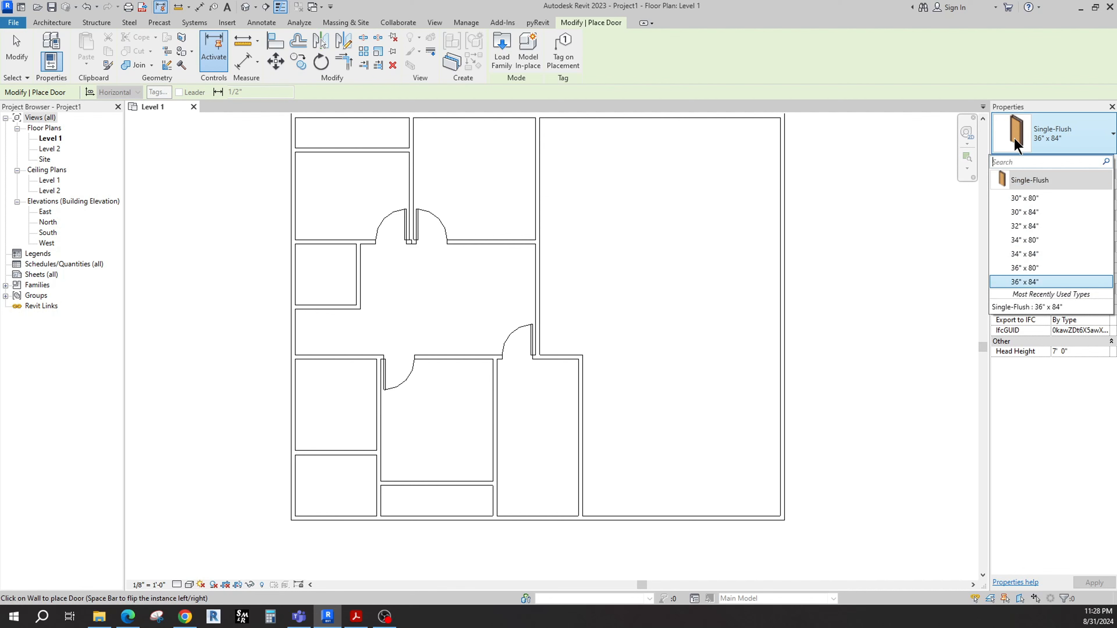
{"action": "left_click", "coordinate": [1024, 198]}
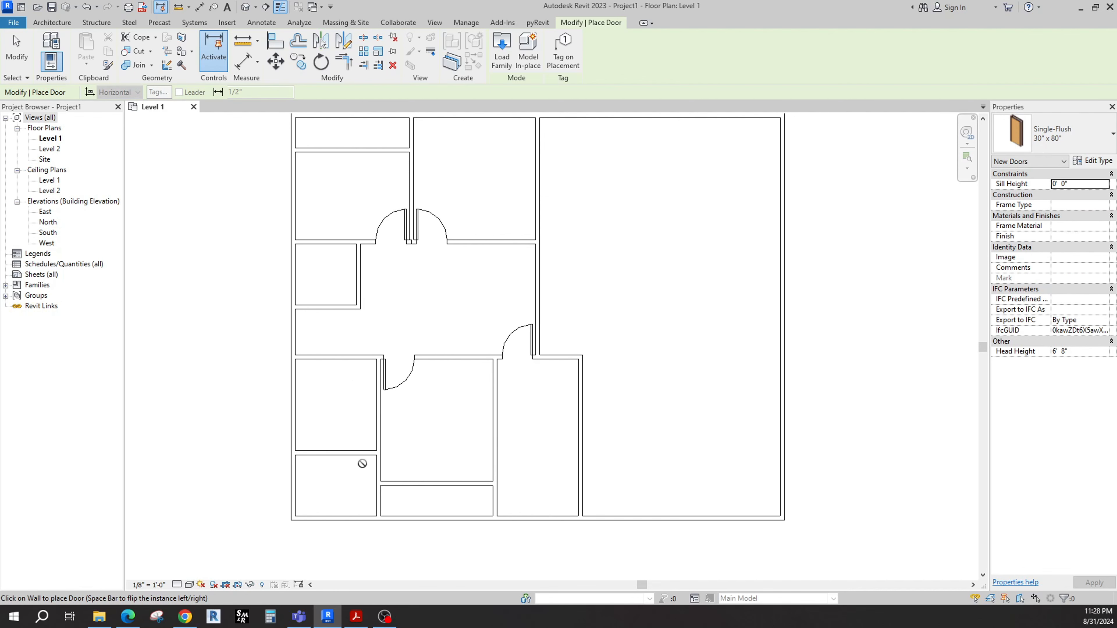
{"action": "scroll", "coordinate": [386, 472], "scroll_direction": "up", "scroll_amount": 2}
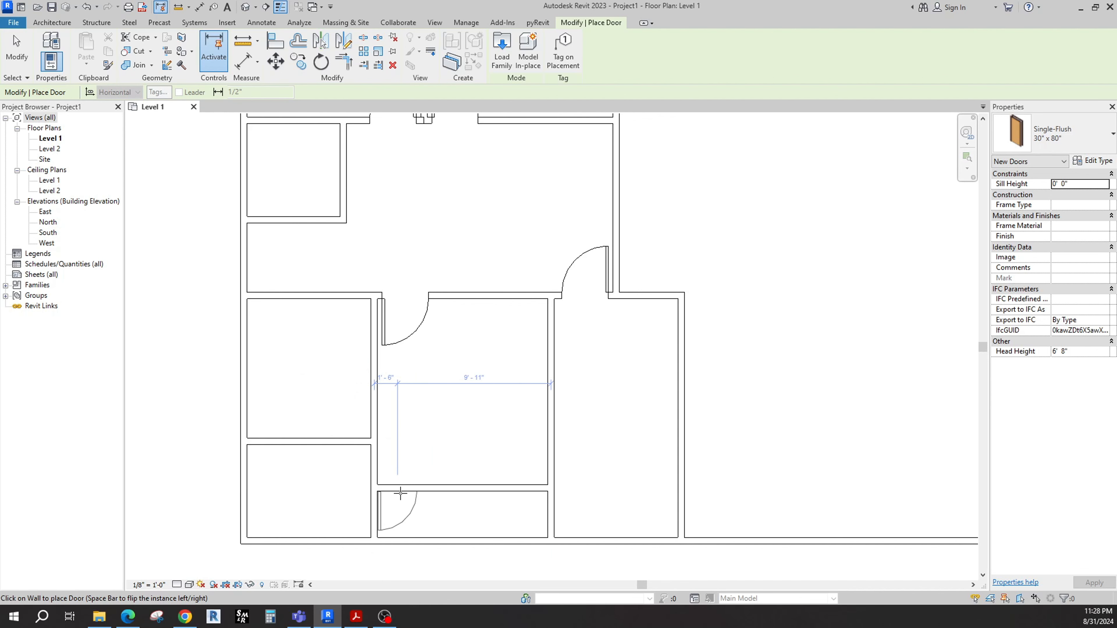
{"action": "left_click", "coordinate": [389, 491]}
{"action": "scroll", "coordinate": [370, 466], "scroll_direction": "up", "scroll_amount": 3}
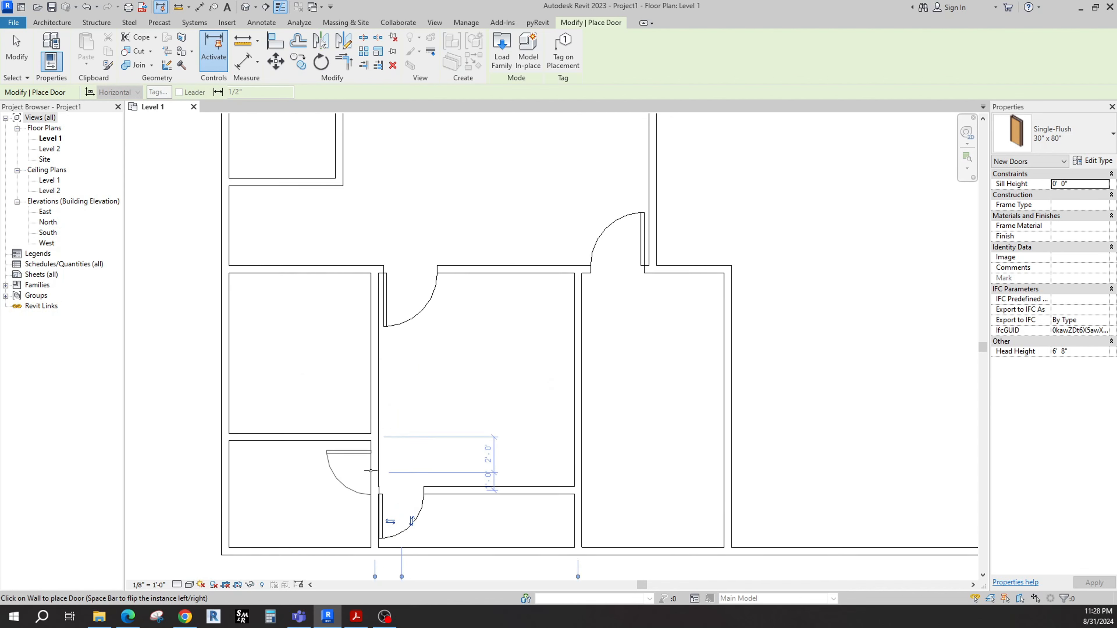
{"action": "scroll", "coordinate": [436, 443], "scroll_direction": "down", "scroll_amount": 3}
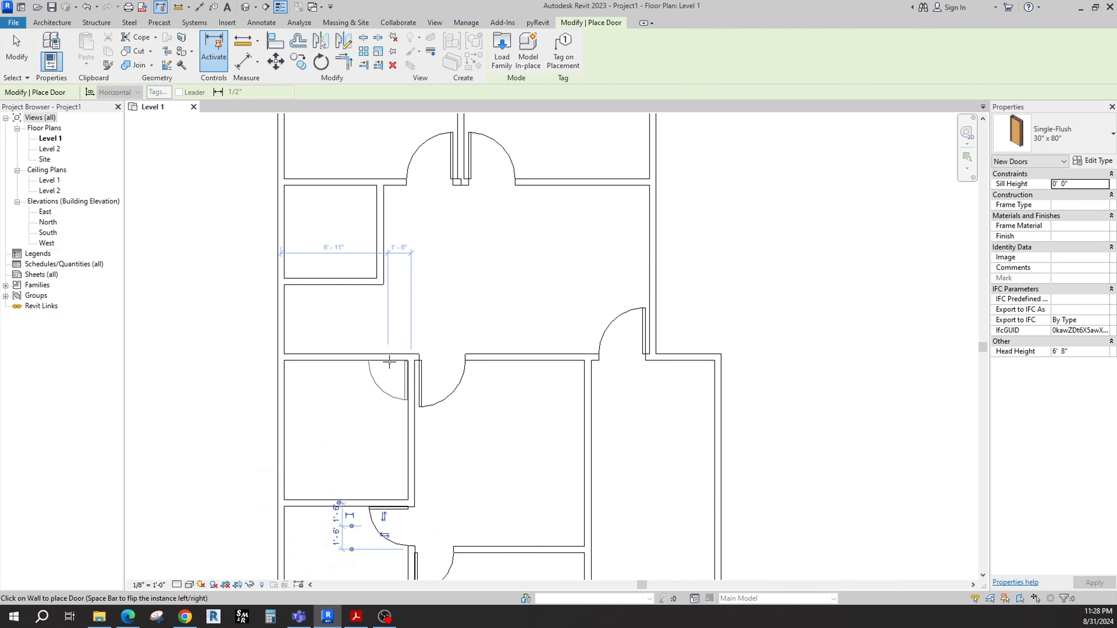
- Place a 30" x 80" door in the hall-side wall of the lower-left room, centred about 1' 7" from its right wall and swinging inward
{"action": "scroll", "coordinate": [389, 362], "scroll_direction": "up", "scroll_amount": 3}
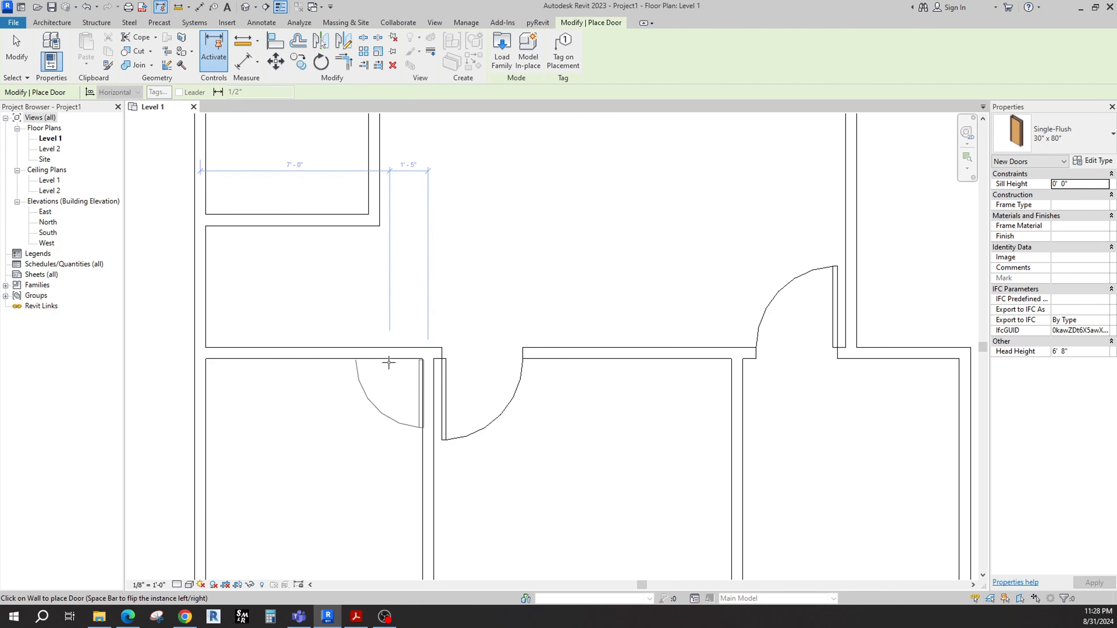
{"action": "left_click", "coordinate": [385, 361]}
{"action": "scroll", "coordinate": [370, 354], "scroll_direction": "down", "scroll_amount": 2}
{"action": "middle_click_drag", "start_coordinate": [380, 304], "coordinate": [383, 379]}
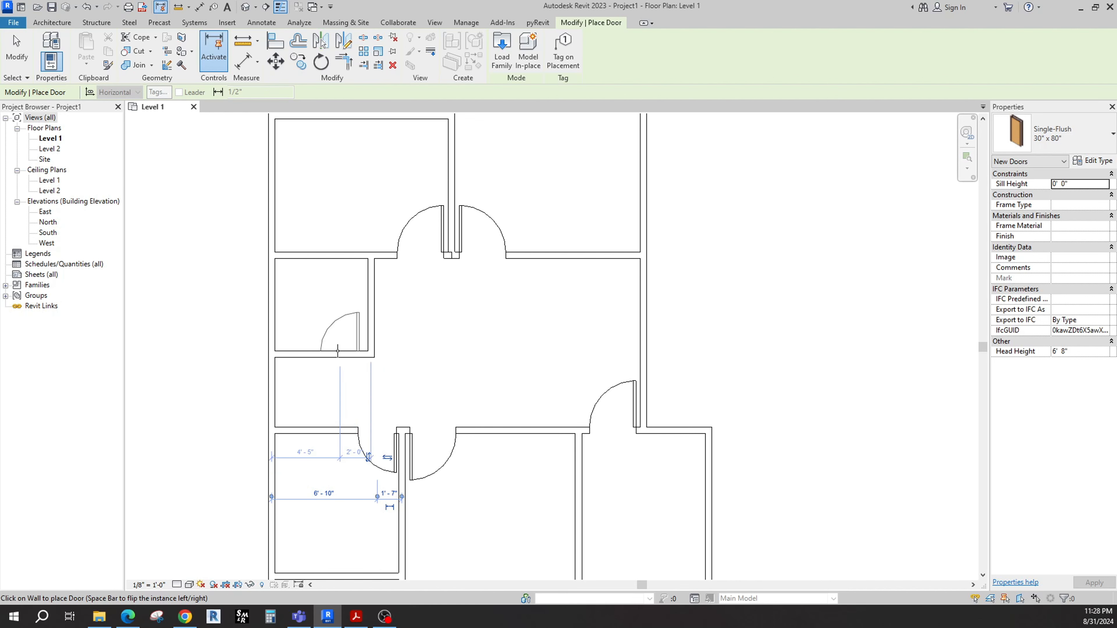
- Place a 30" x 80" door swinging into the small left room in its lower wall, near the right corner
{"action": "scroll", "coordinate": [346, 352], "scroll_direction": "up", "scroll_amount": 2}
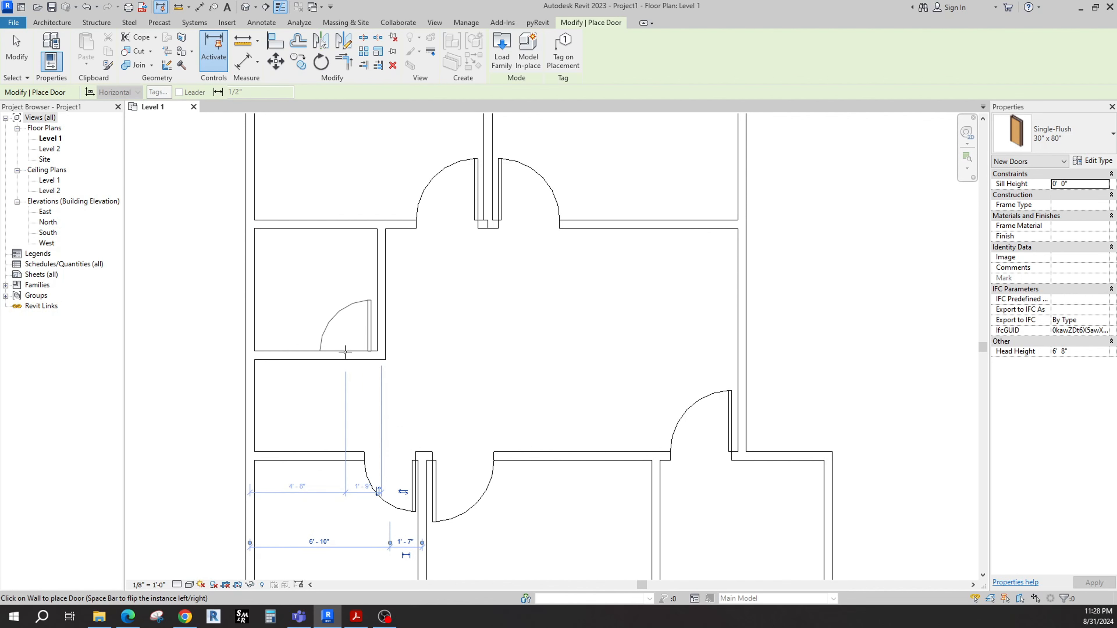
{"action": "left_click", "coordinate": [346, 352]}
{"action": "key", "text": "Escape"}
{"action": "key", "text": "Escape"}
{"action": "scroll", "coordinate": [352, 365], "scroll_direction": "down", "scroll_amount": 3}
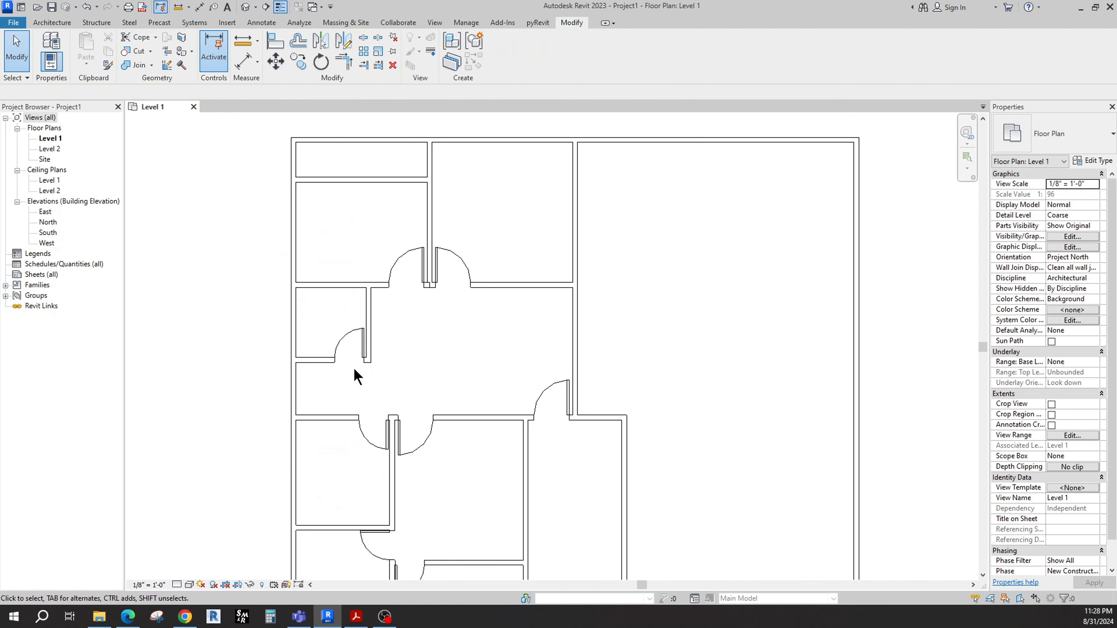
- Add a matching 30" x 80" door to the top-left closet's right wall, flipped to swing into the closet with its hinge at the lower end
{"action": "scroll", "coordinate": [297, 413], "scroll_direction": "down", "scroll_amount": 1}
{"action": "middle_click_drag", "start_coordinate": [345, 377], "coordinate": [350, 364]}
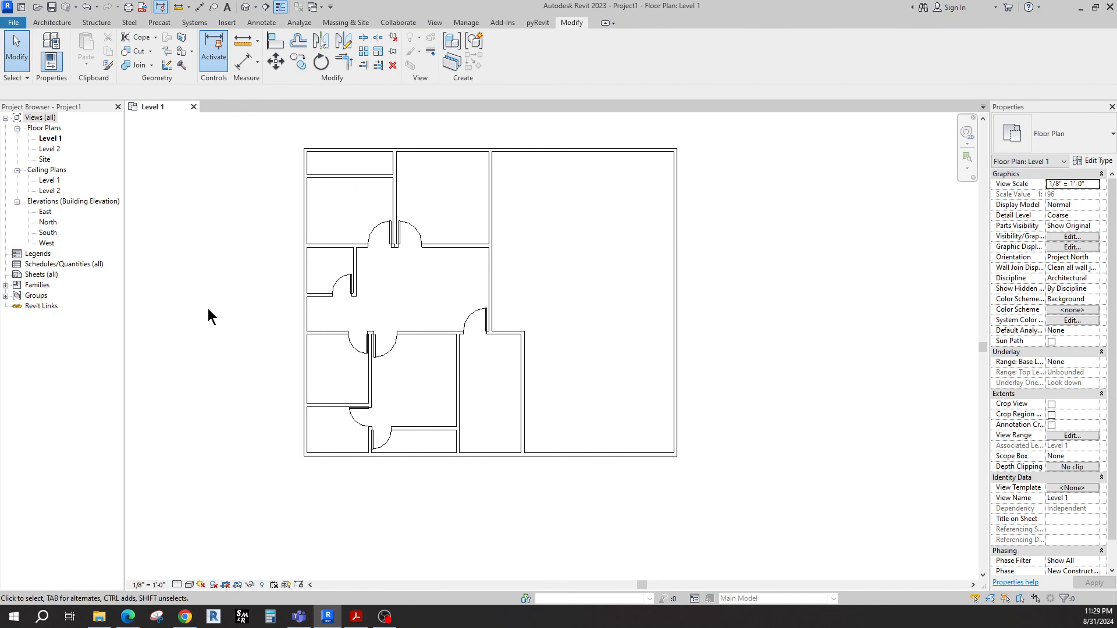
{"action": "middle_click_drag", "start_coordinate": [394, 269], "coordinate": [429, 359]}
{"action": "scroll", "coordinate": [372, 273], "scroll_direction": "up", "scroll_amount": 2}
{"action": "middle_click_drag", "start_coordinate": [371, 273], "coordinate": [378, 235]}
{"action": "left_click", "coordinate": [342, 370]}
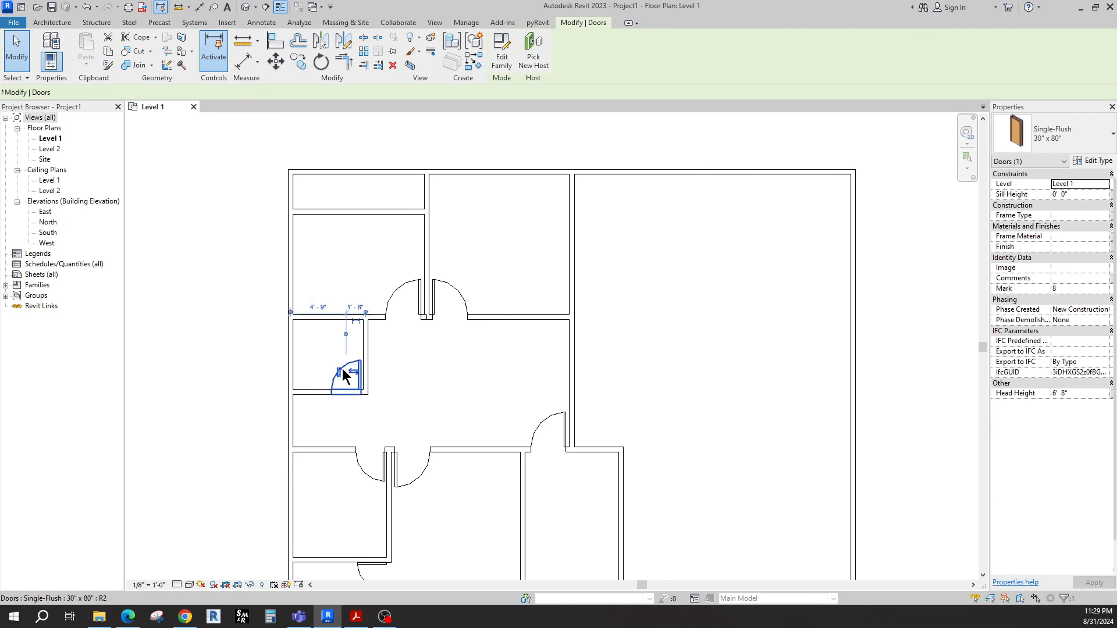
{"action": "left_click", "coordinate": [474, 66]}
{"action": "scroll", "coordinate": [422, 190], "scroll_direction": "up", "scroll_amount": 5}
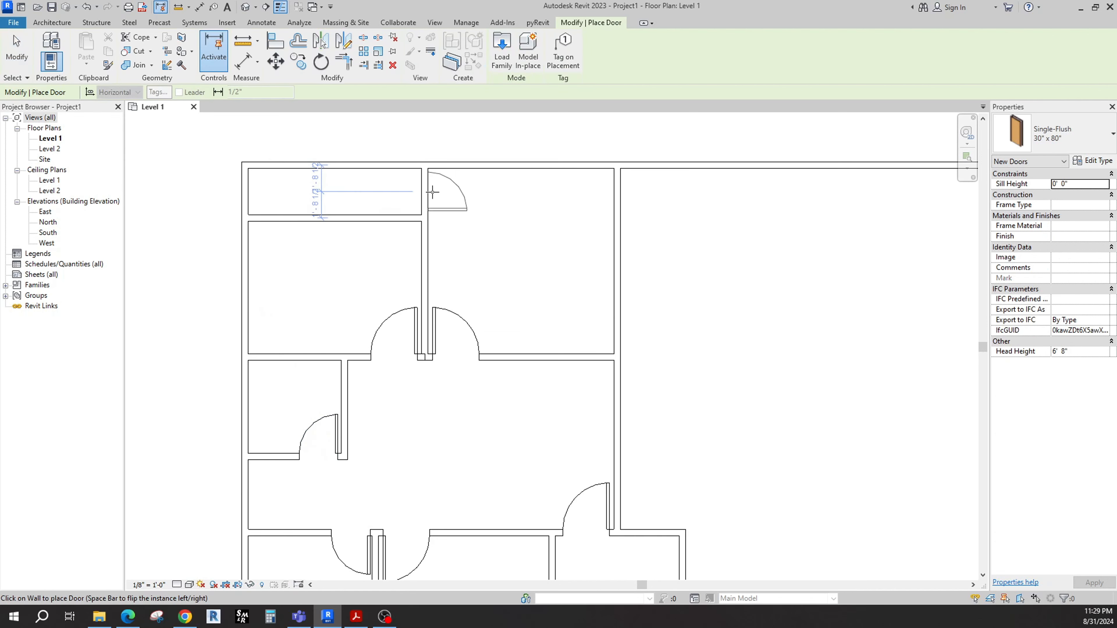
{"action": "key", "text": "space"}
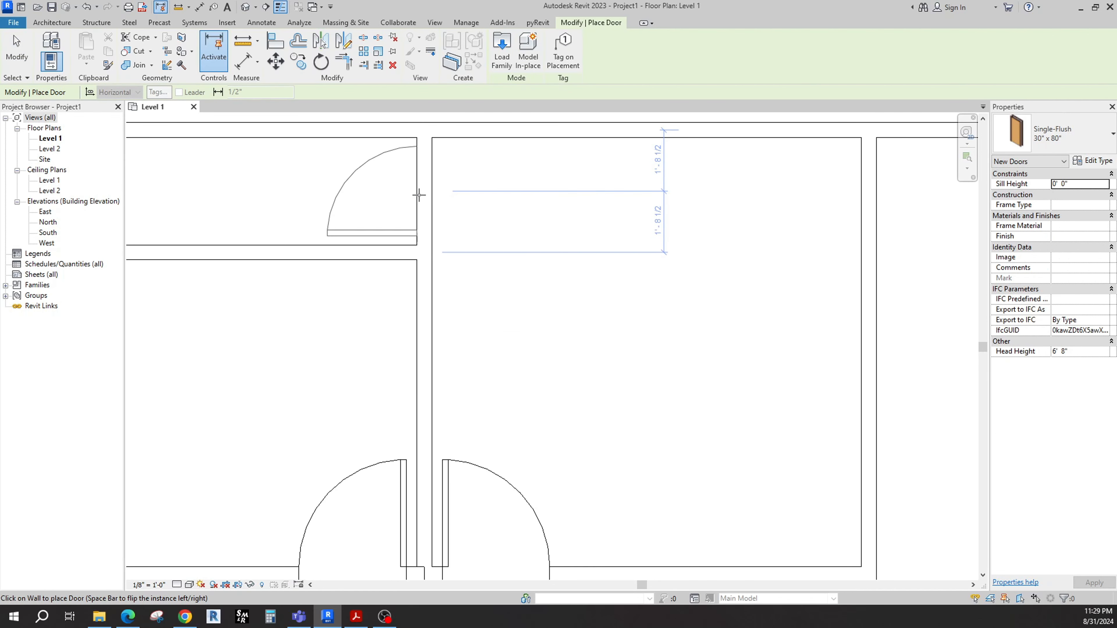
{"action": "key", "text": "Escape"}
{"action": "scroll", "coordinate": [477, 239], "scroll_direction": "down", "scroll_amount": 5}
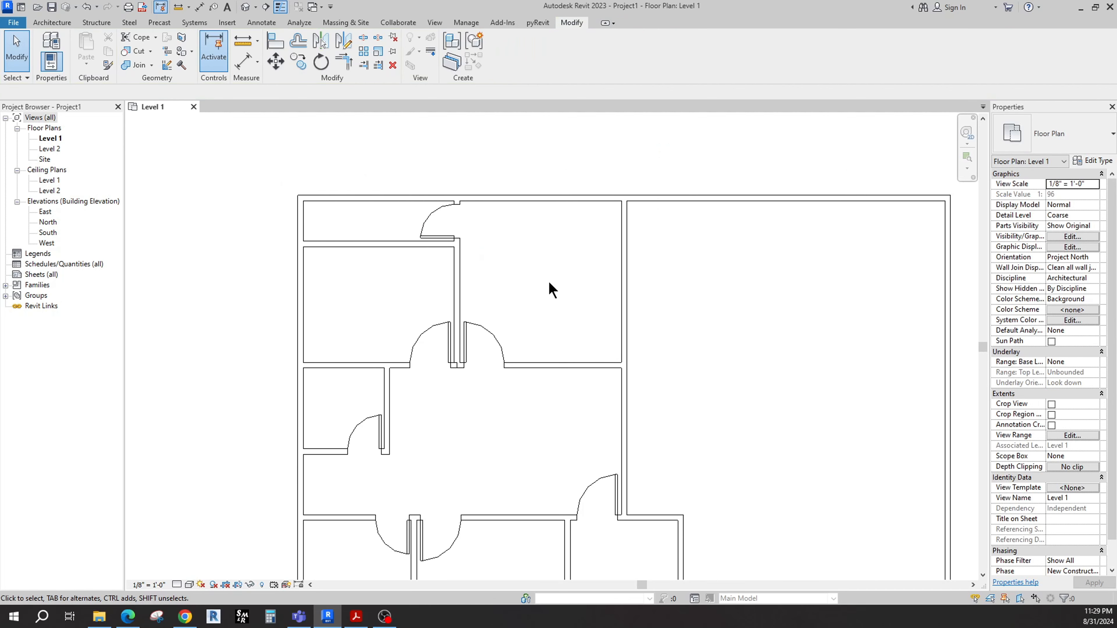
- Place a Window-Casement-Double 57" x 72" window centred in the upper middle room's top exterior wall
{"action": "scroll", "coordinate": [358, 272], "scroll_direction": "down", "scroll_amount": 2}
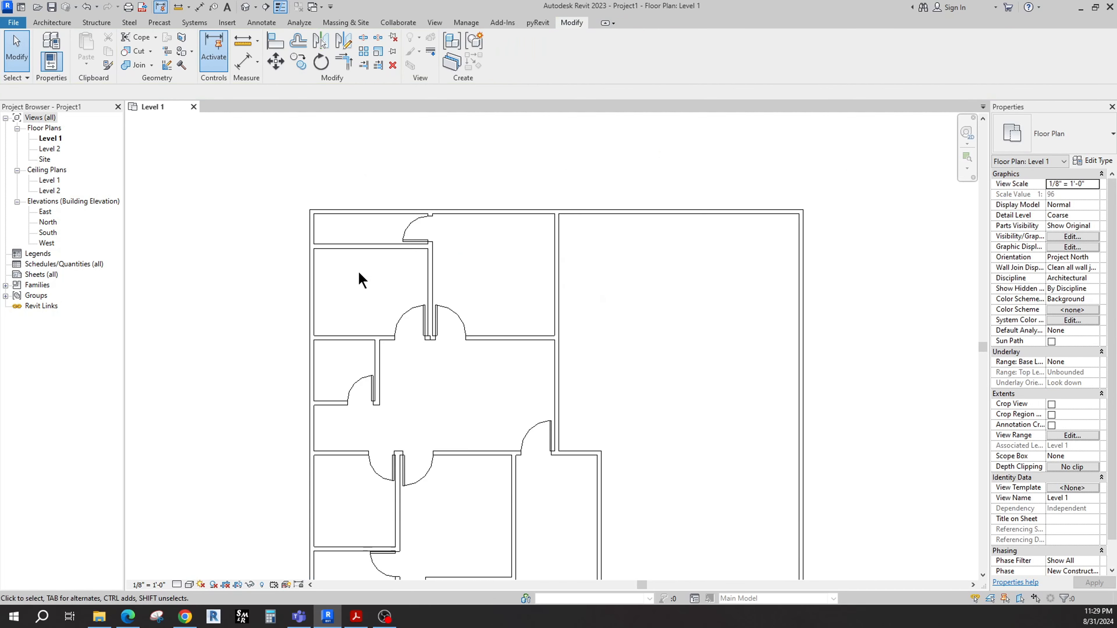
{"action": "middle_click_drag", "start_coordinate": [369, 298], "coordinate": [369, 244]}
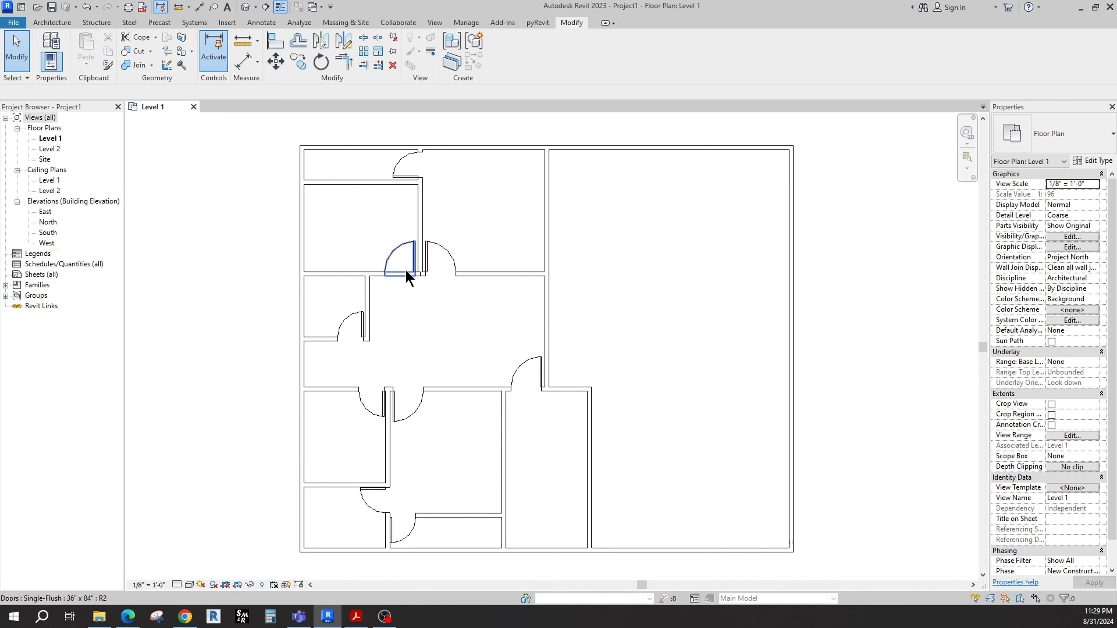
{"action": "middle_click_drag", "start_coordinate": [436, 356], "coordinate": [454, 321]}
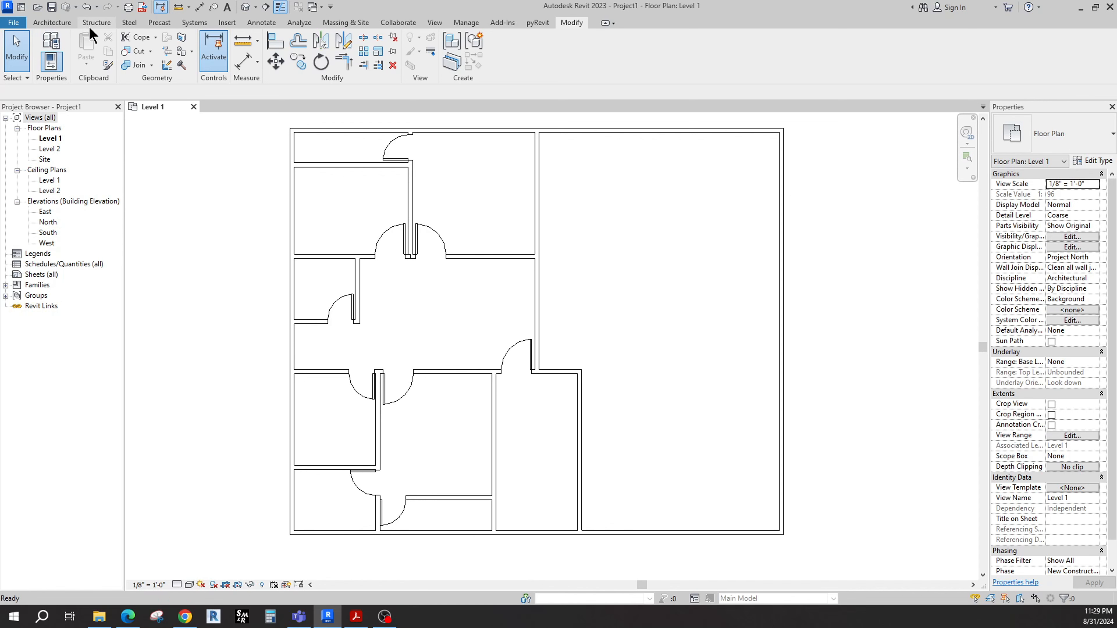
{"action": "left_click", "coordinate": [52, 22]}
{"action": "left_click", "coordinate": [97, 49]}
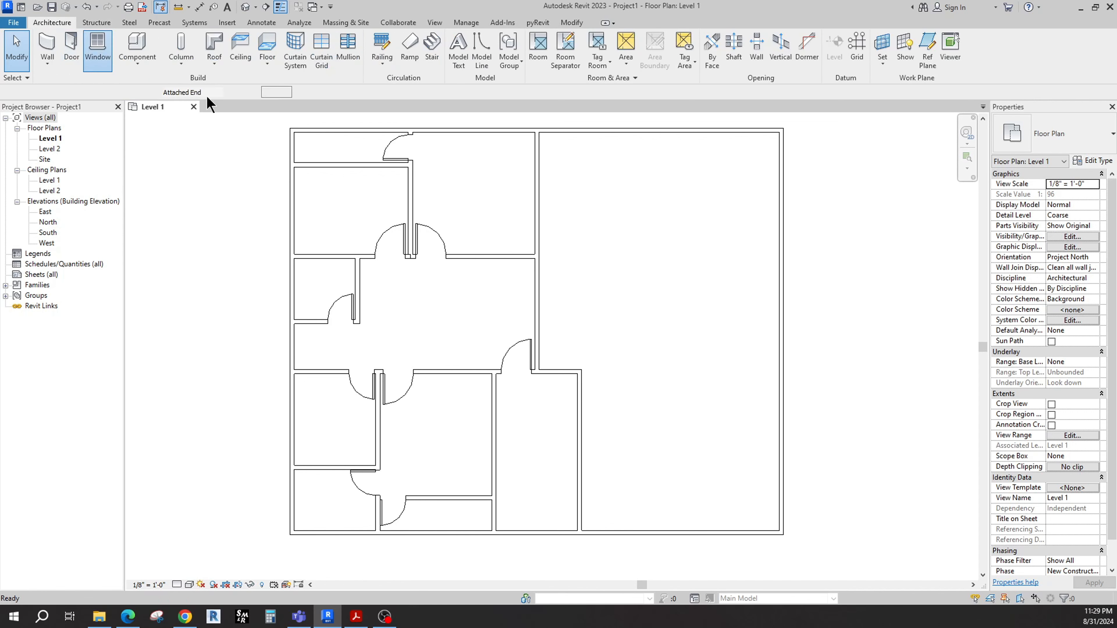
{"action": "middle_click_drag", "start_coordinate": [374, 195], "coordinate": [366, 214]}
{"action": "left_click", "coordinate": [1050, 136]}
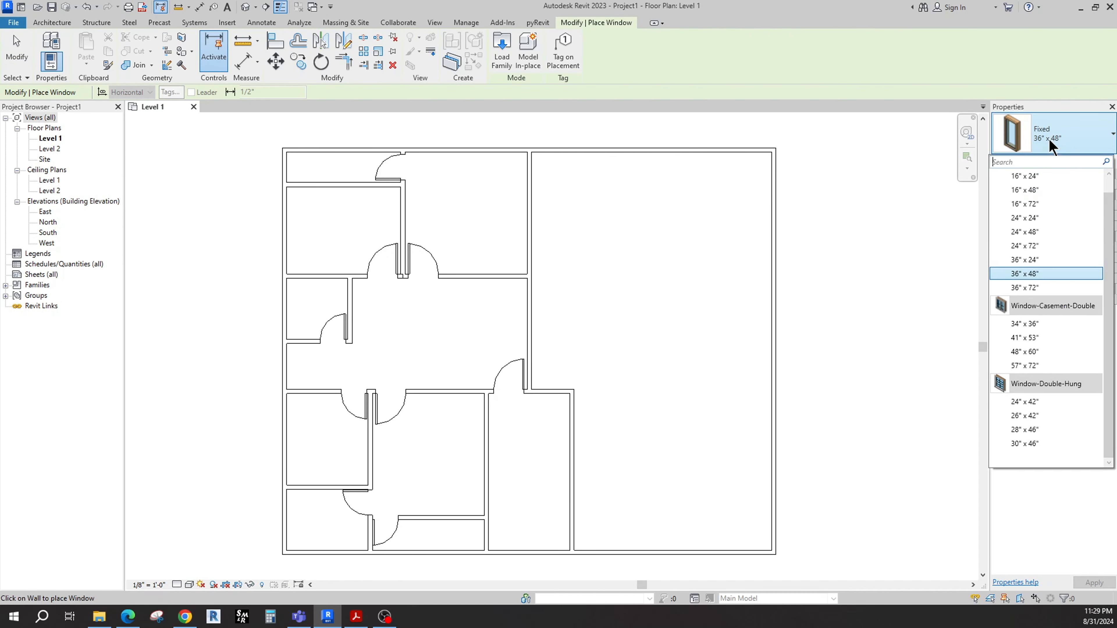
{"action": "left_click", "coordinate": [1029, 366]}
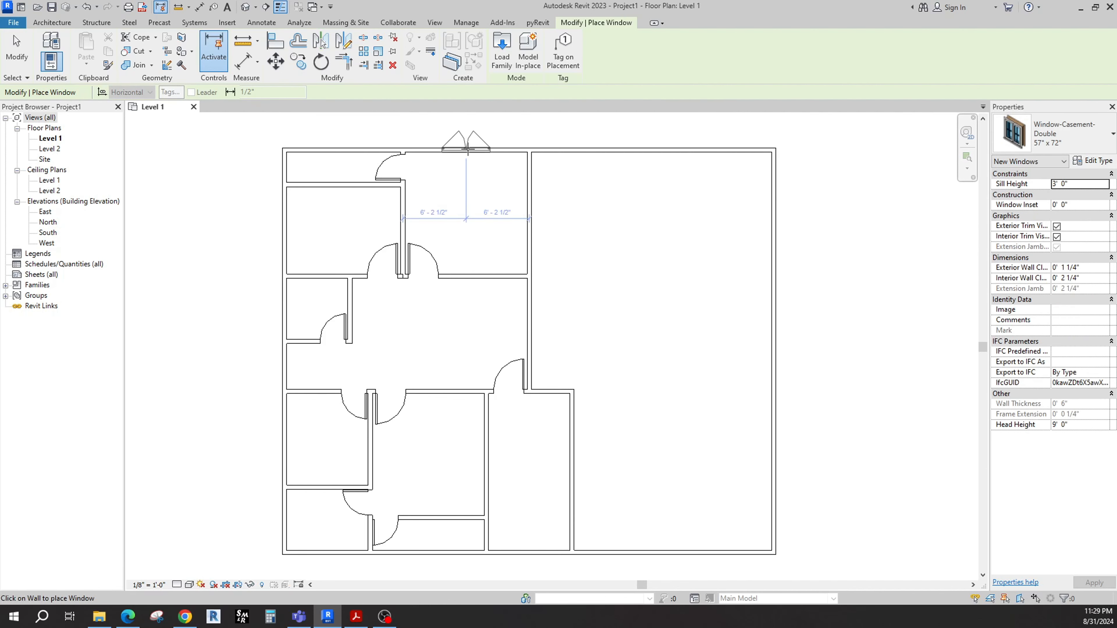
{"action": "left_click", "coordinate": [444, 149]}
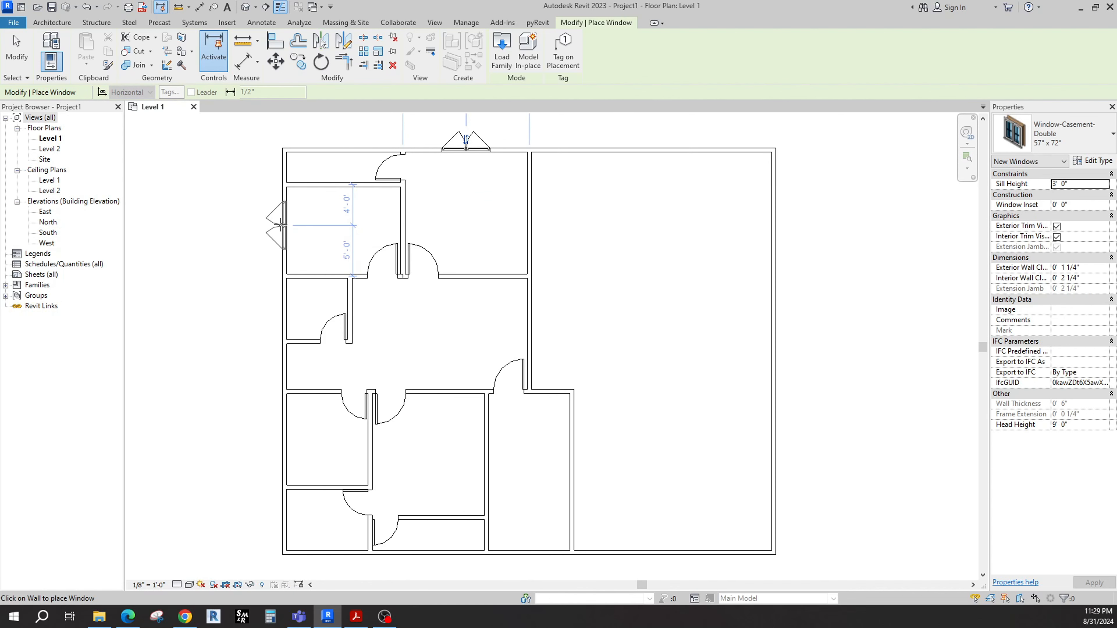
- Place 57" x 72" double casement windows along the left exterior wall in the upper-left room, the hall end and the room below the hall
{"action": "left_click", "coordinate": [281, 224]}
{"action": "scroll", "coordinate": [284, 365], "scroll_direction": "up", "scroll_amount": 2}
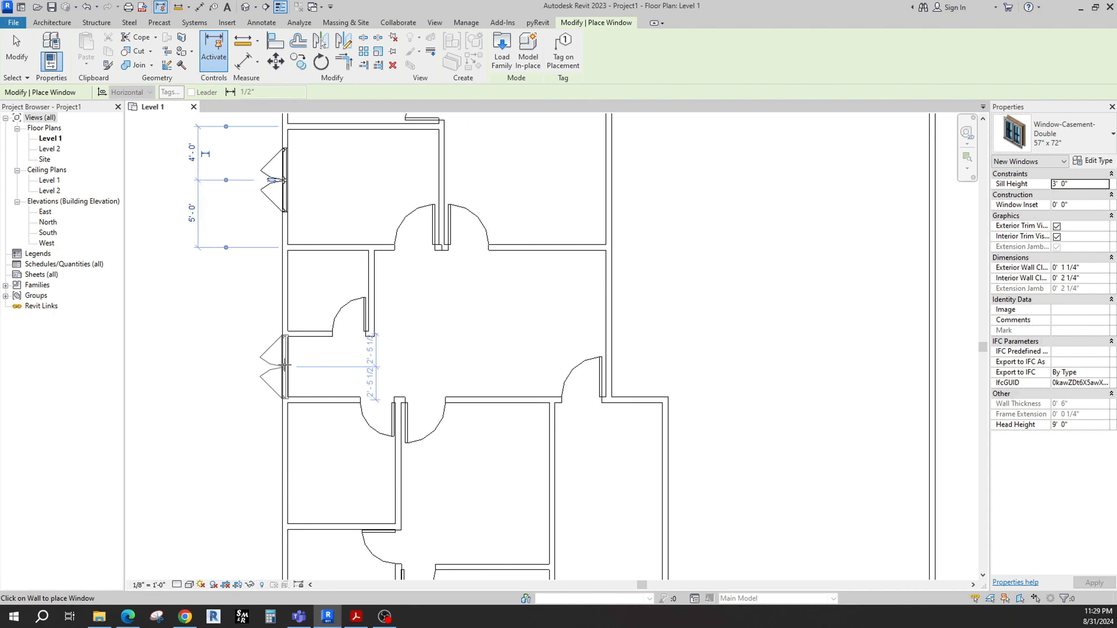
{"action": "left_click", "coordinate": [283, 366]}
{"action": "middle_click_drag", "start_coordinate": [345, 355], "coordinate": [425, 201]}
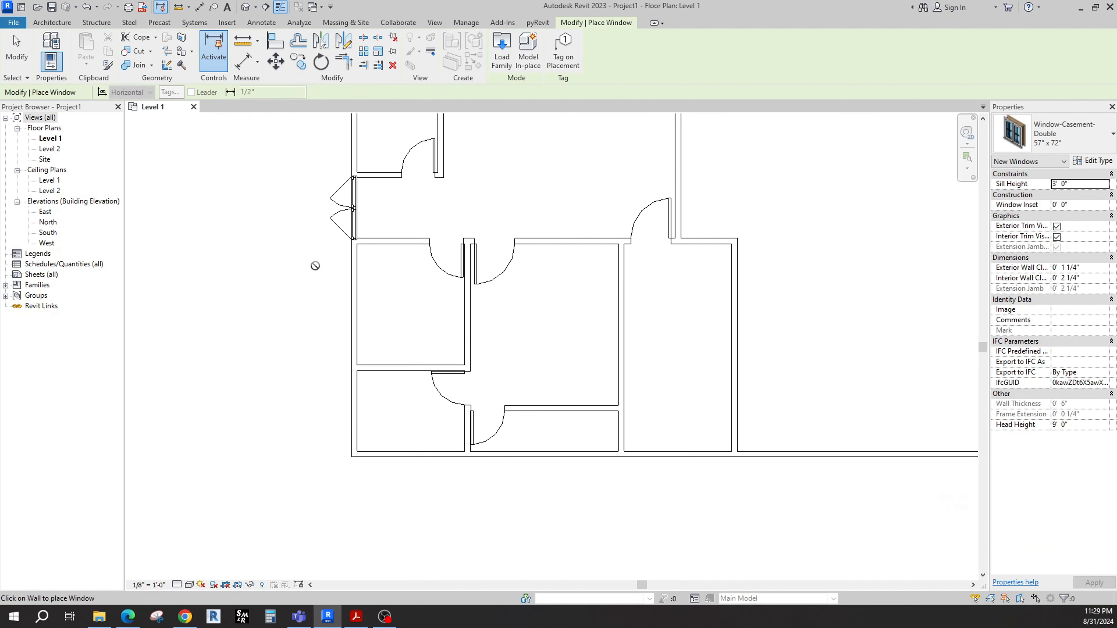
{"action": "left_click", "coordinate": [353, 304]}
{"action": "middle_click_drag", "start_coordinate": [306, 337], "coordinate": [251, 268]}
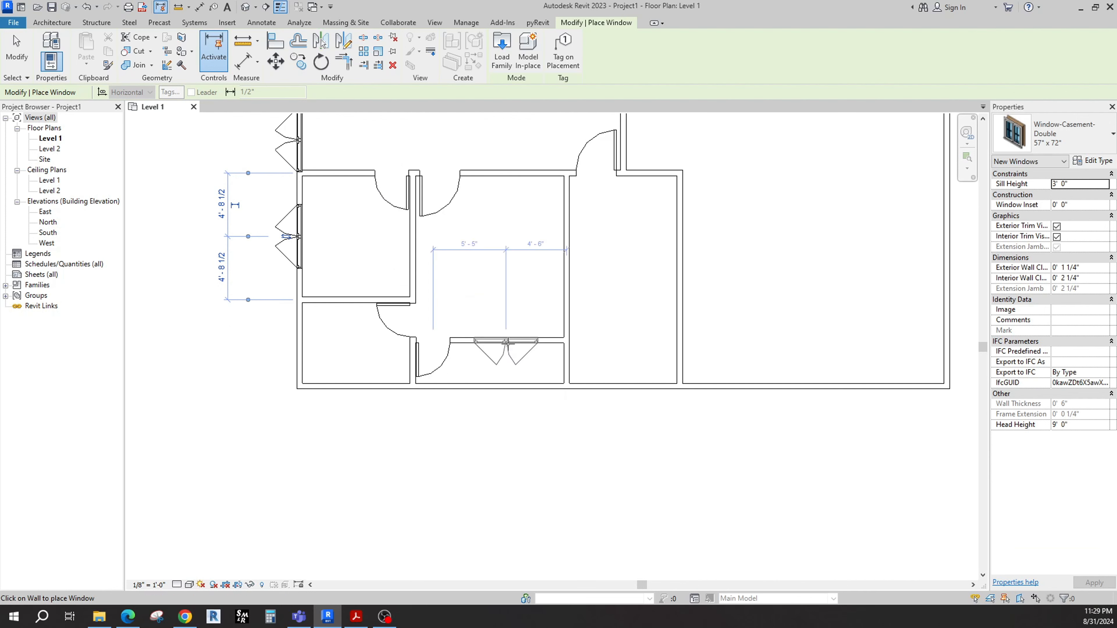
- Place 57" x 72" double casement windows in the lower middle room's bottom wall and centred in the adjacent narrow room's bottom exterior wall
{"action": "left_click", "coordinate": [506, 341]}
{"action": "middle_click_drag", "start_coordinate": [494, 290], "coordinate": [453, 328]}
{"action": "scroll", "coordinate": [475, 301], "scroll_direction": "down", "scroll_amount": 1}
{"action": "left_click", "coordinate": [519, 432]}
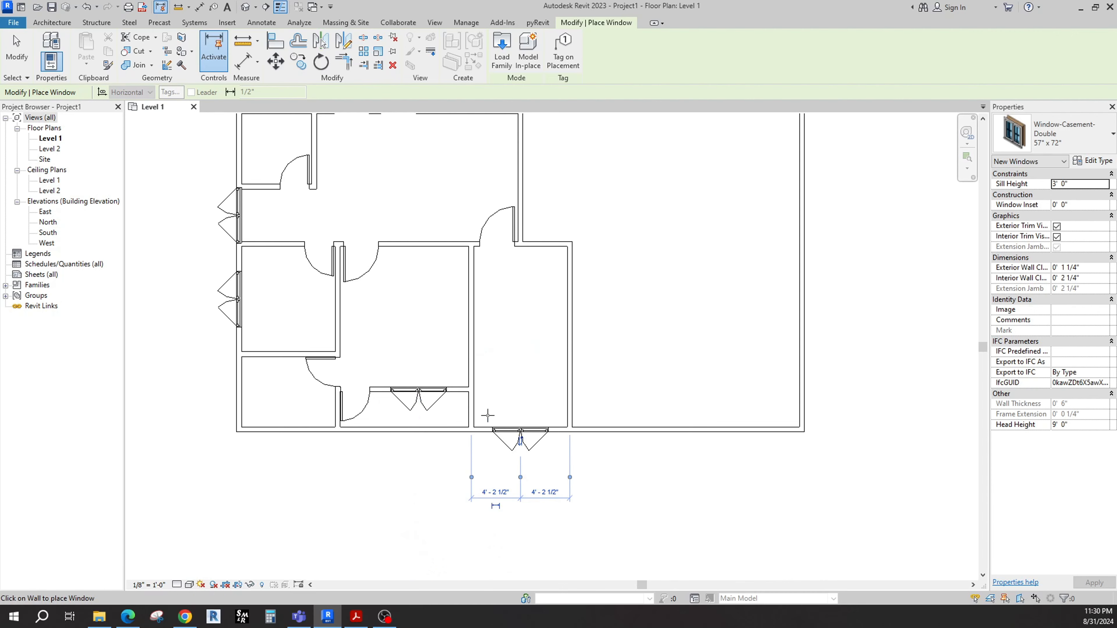
{"action": "scroll", "coordinate": [501, 418], "scroll_direction": "down", "scroll_amount": 3}
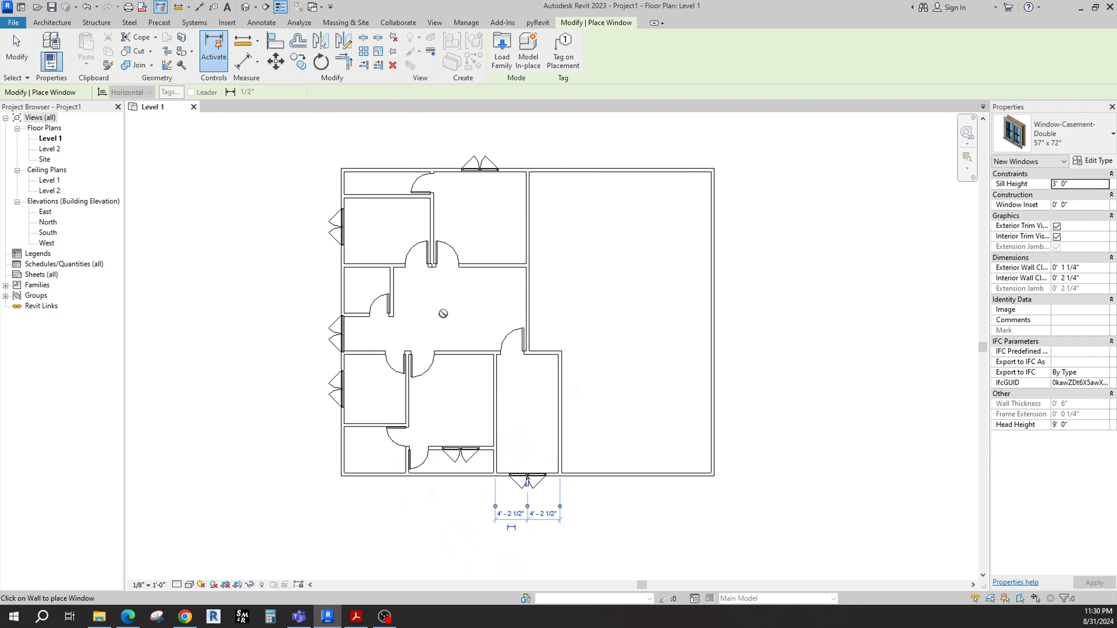
- Place a Fixed 16" x 24" window in the bottom-left room's left exterior wall, about 2' 6" from the bottom exterior wall
{"action": "scroll", "coordinate": [374, 190], "scroll_direction": "up", "scroll_amount": 2}
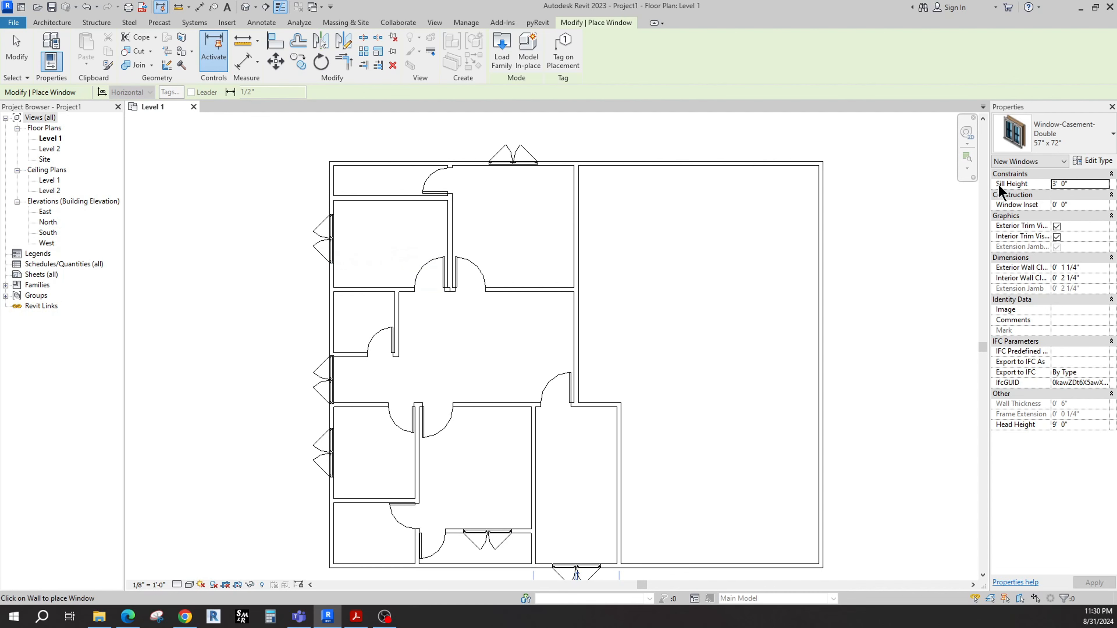
{"action": "left_click", "coordinate": [1064, 134]}
{"action": "scroll", "coordinate": [1037, 231], "scroll_direction": "up", "scroll_amount": 3}
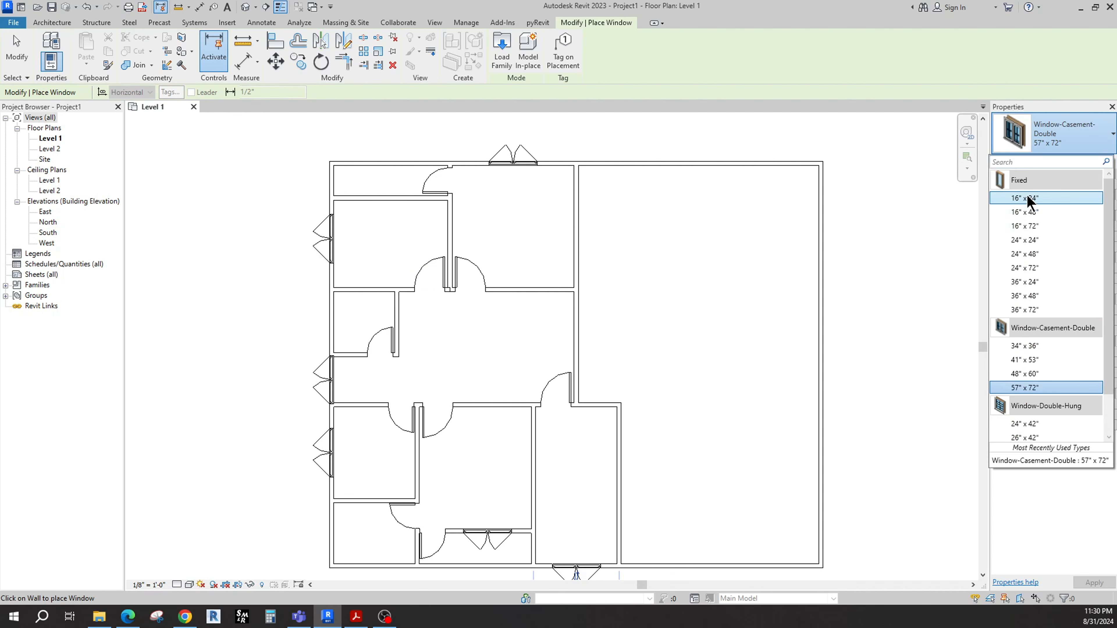
{"action": "left_click", "coordinate": [1037, 196]}
{"action": "middle_click_drag", "start_coordinate": [377, 499], "coordinate": [402, 413]}
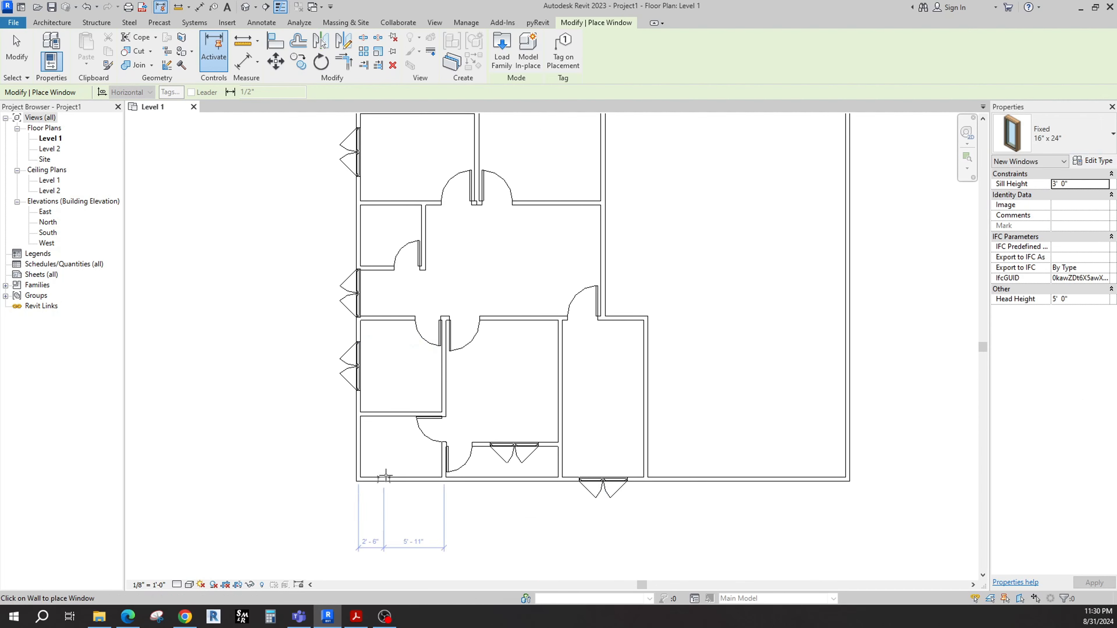
{"action": "left_click", "coordinate": [359, 454]}
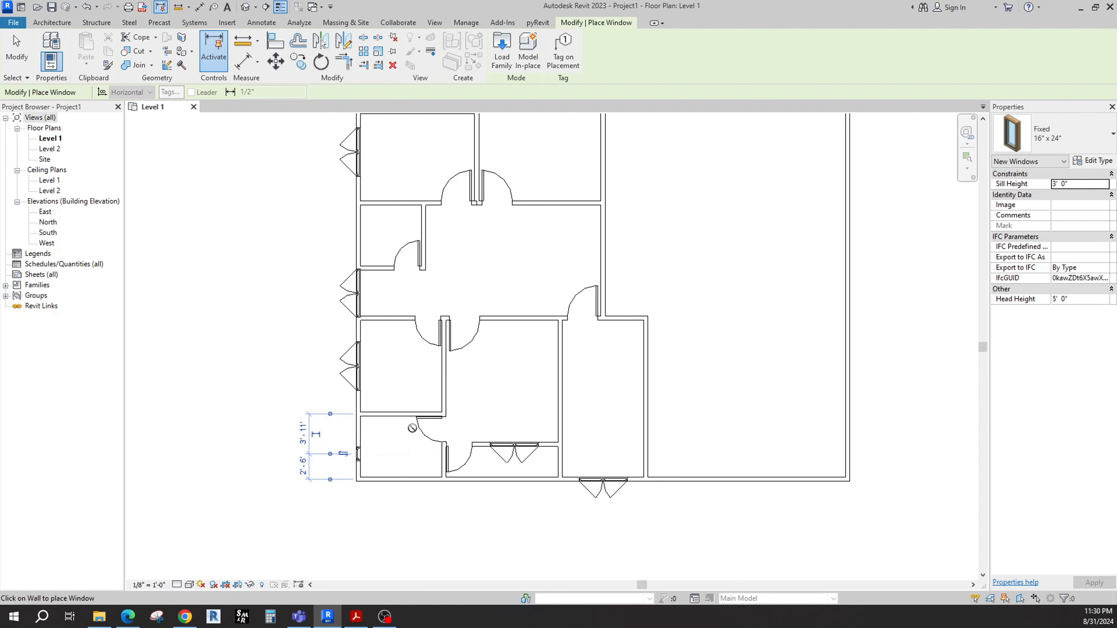
- Place another Fixed 16" x 24" window in the small room's left exterior wall above the hall and finish placing windows
{"action": "middle_click_drag", "start_coordinate": [359, 453], "coordinate": [366, 514]}
{"action": "left_click", "coordinate": [365, 292]}
{"action": "key", "text": "Escape"}
{"action": "key", "text": "Escape"}
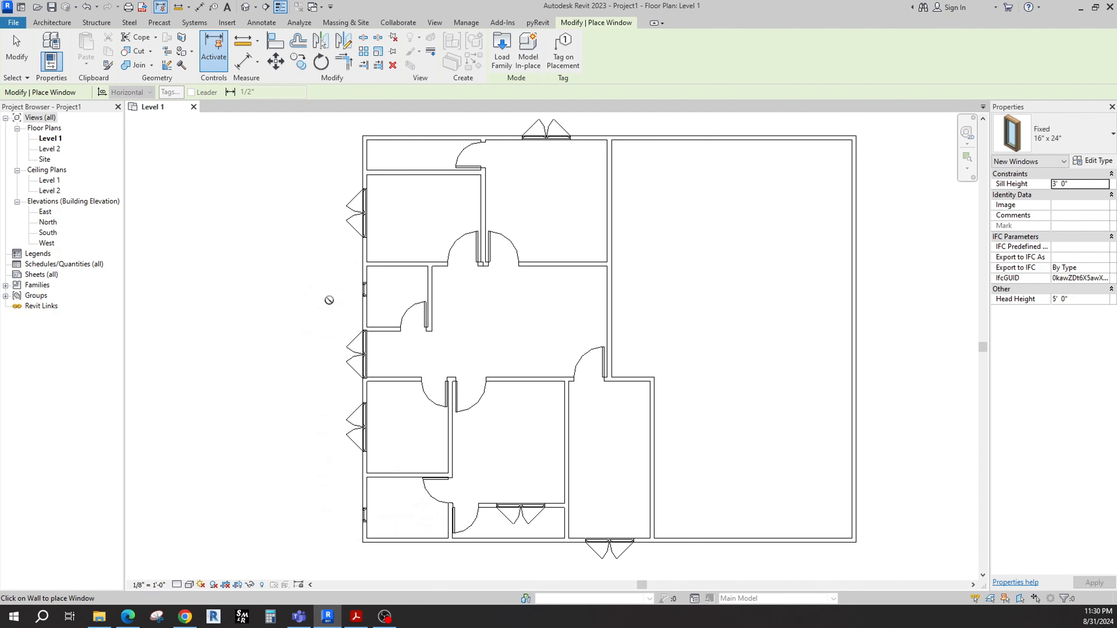
{"action": "scroll", "coordinate": [454, 278], "scroll_direction": "down", "scroll_amount": 2}
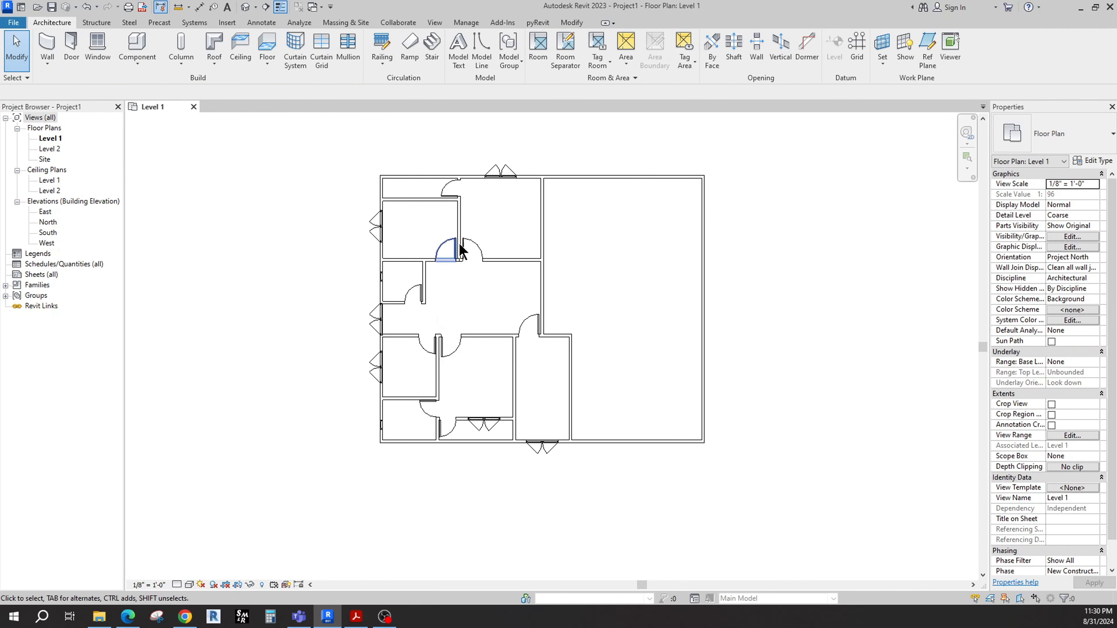
{"action": "scroll", "coordinate": [505, 203], "scroll_direction": "up", "scroll_amount": 1}
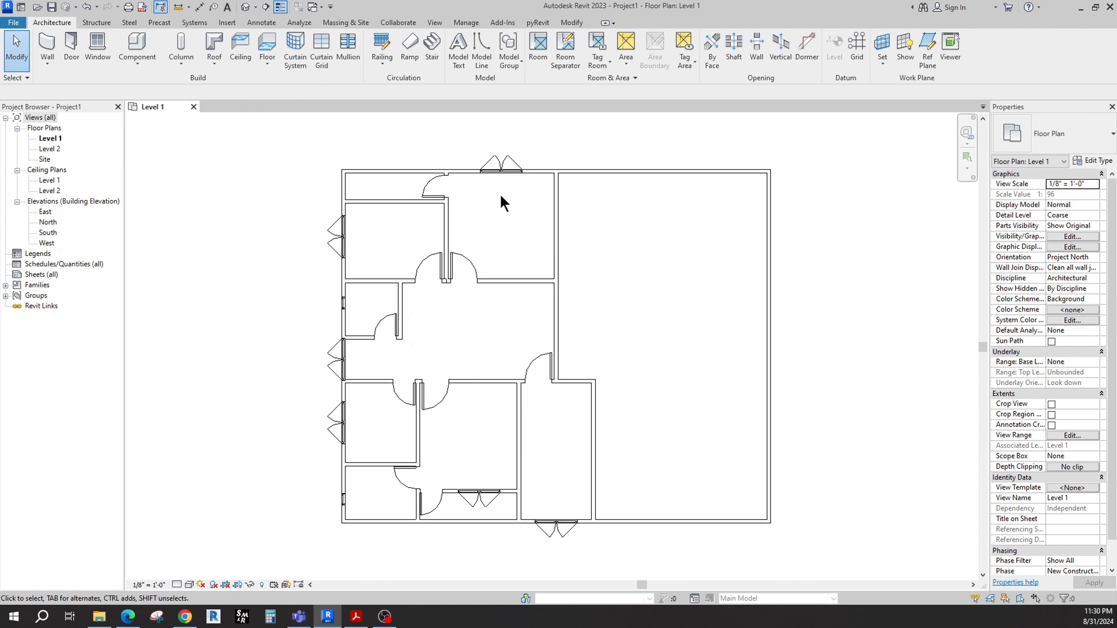
{"action": "left_click_drag", "start_coordinate": [495, 190], "coordinate": [377, 370]}
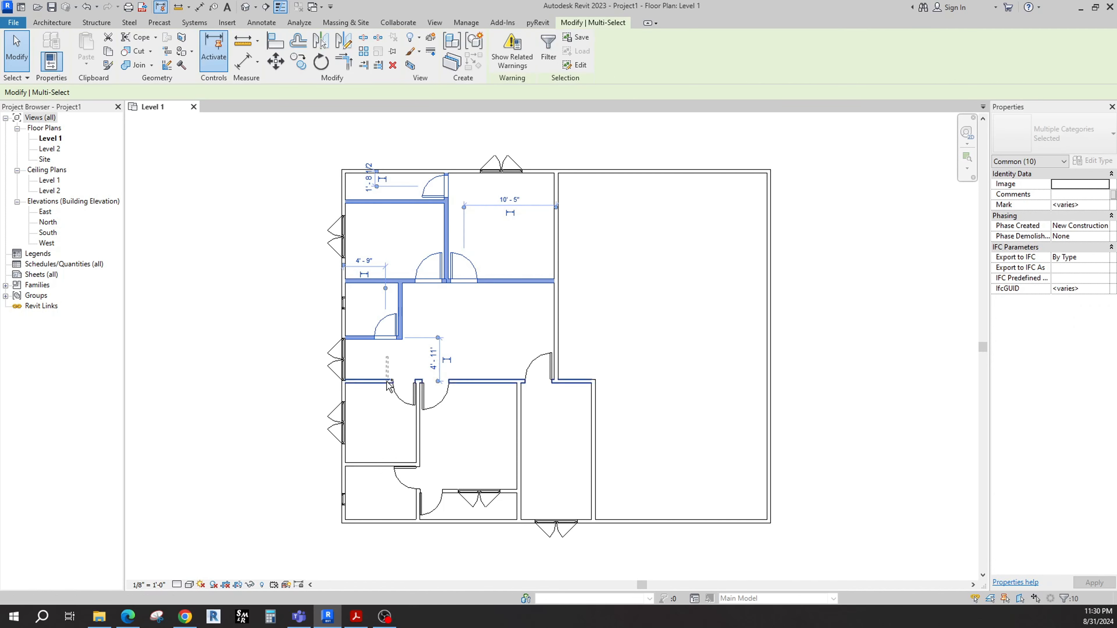
{"action": "left_click_drag", "start_coordinate": [463, 427], "coordinate": [392, 509], "text": "ctrl"}
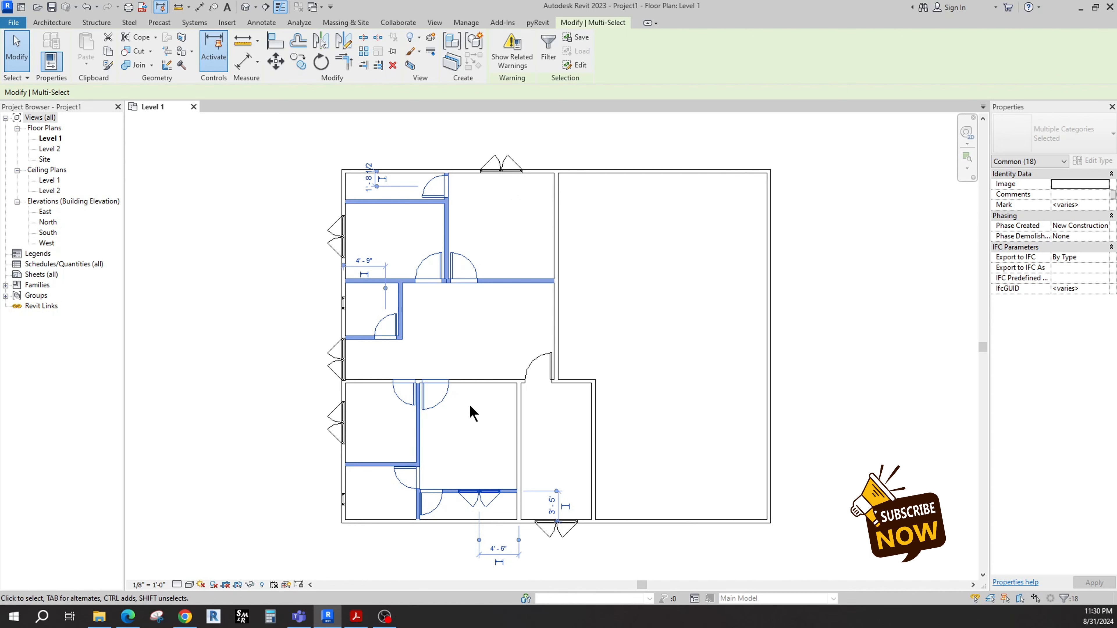
{"action": "middle_click_drag", "start_coordinate": [473, 416], "coordinate": [429, 409]}
{"action": "key", "text": "Escape"}
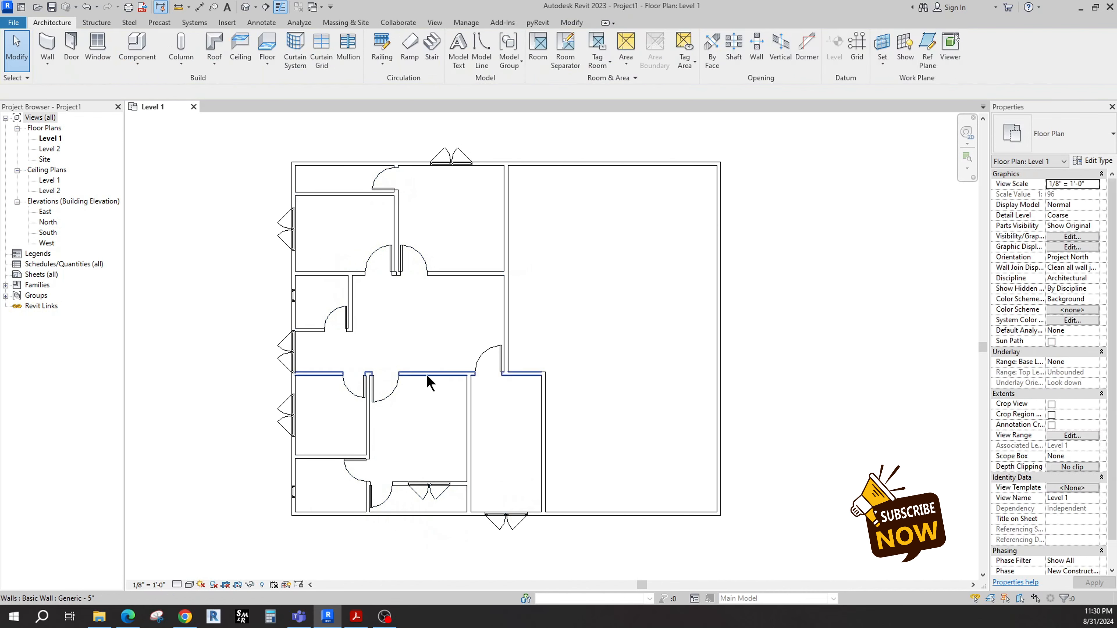
- Extend the horizontal wall below the hall to the right exterior wall
{"action": "left_click", "coordinate": [427, 375]}
{"action": "left_click_drag", "start_coordinate": [543, 374], "coordinate": [719, 373]}
{"action": "key", "text": "Escape"}
- Mirror a copy of the left half's interior walls, doors and windows about the vertical centre wall into the empty right half
{"action": "left_click_drag", "start_coordinate": [422, 183], "coordinate": [468, 513]}
{"action": "left_click", "coordinate": [286, 414], "text": "ctrl"}
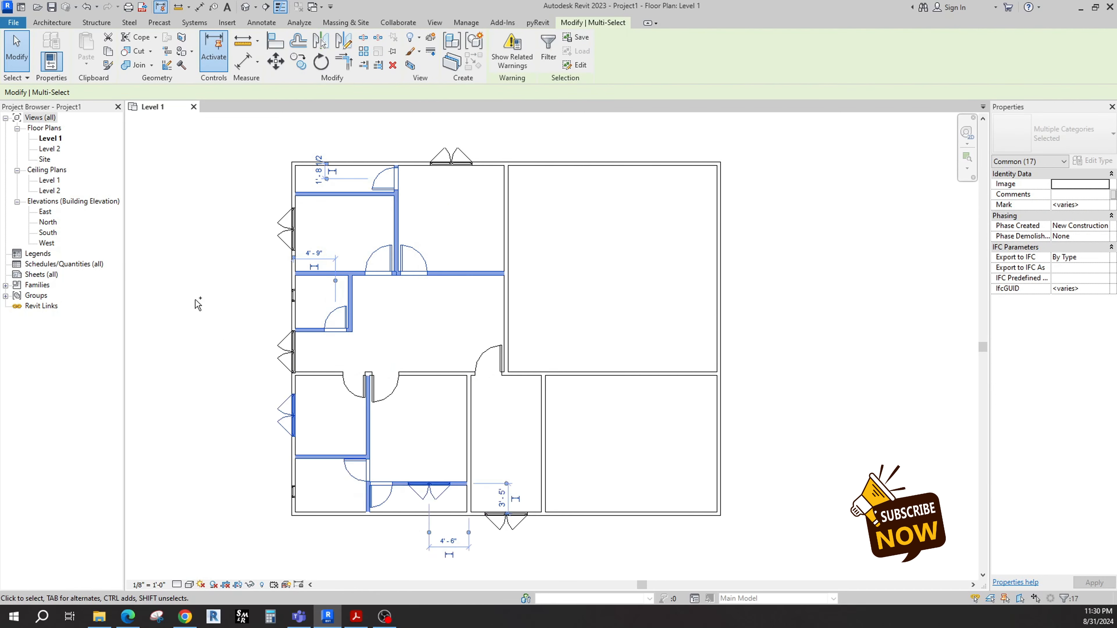
{"action": "left_click_drag", "start_coordinate": [243, 302], "coordinate": [307, 507], "text": "ctrl"}
{"action": "left_click_drag", "start_coordinate": [364, 122], "coordinate": [494, 208], "text": "ctrl"}
{"action": "scroll", "coordinate": [494, 215], "scroll_direction": "up", "scroll_amount": 2}
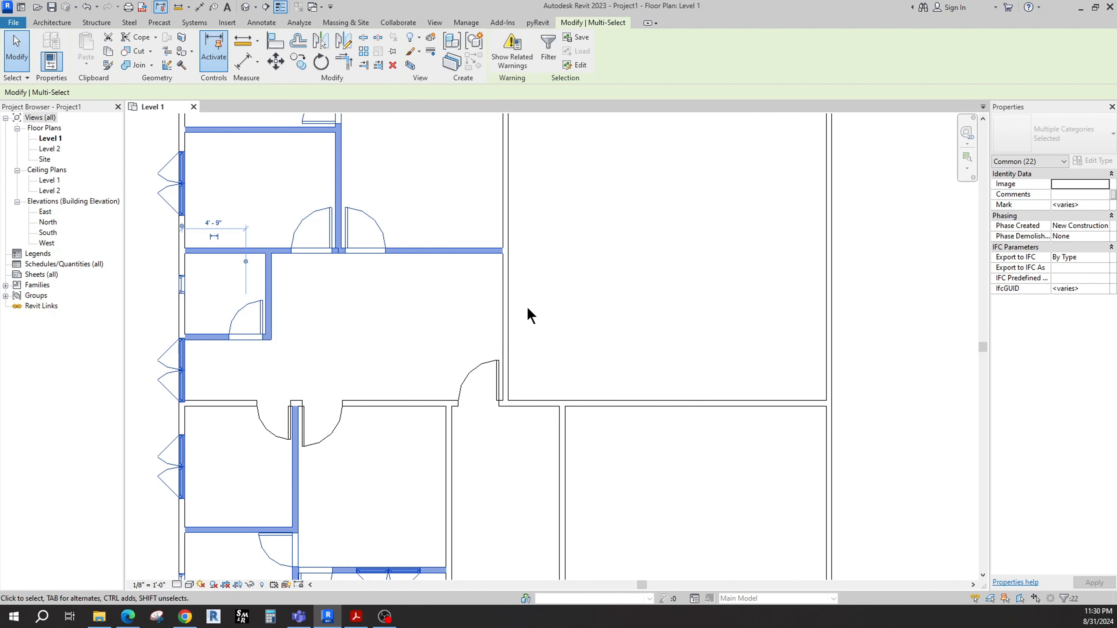
{"action": "left_click", "coordinate": [343, 41]}
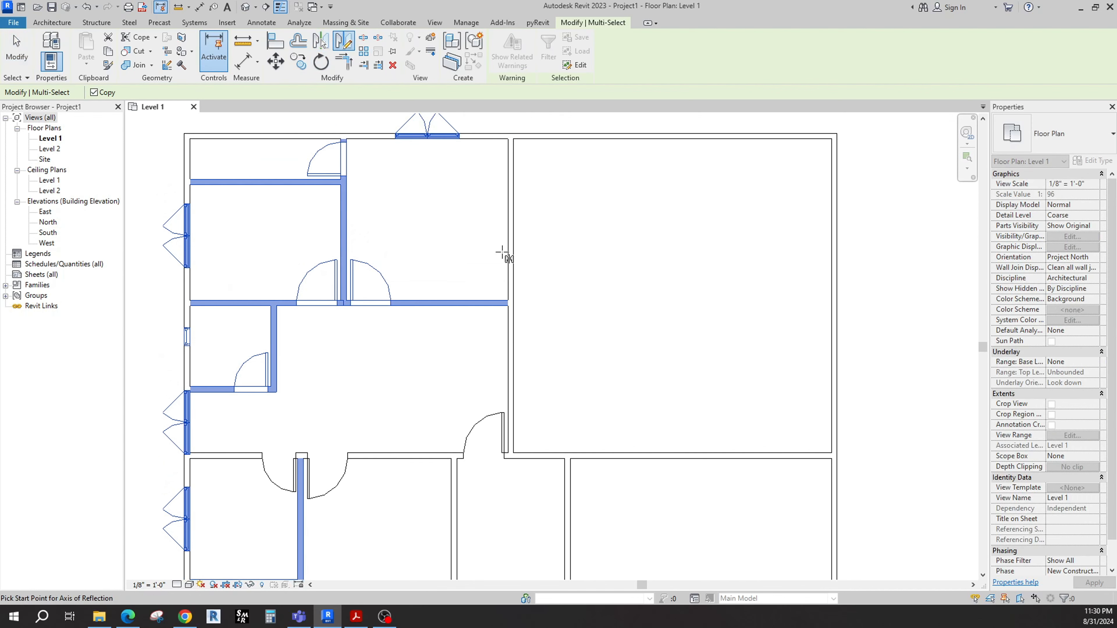
{"action": "scroll", "coordinate": [510, 257], "scroll_direction": "up", "scroll_amount": 1}
{"action": "left_click", "coordinate": [510, 258]}
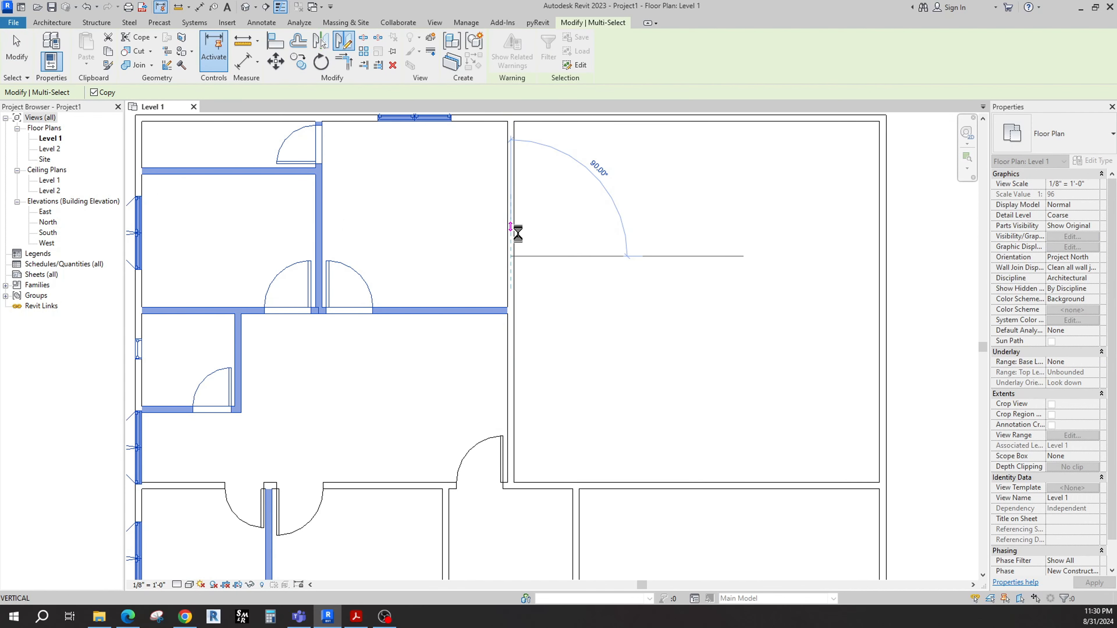
{"action": "scroll", "coordinate": [591, 297], "scroll_direction": "down", "scroll_amount": 3}
{"action": "left_click", "coordinate": [565, 306]}
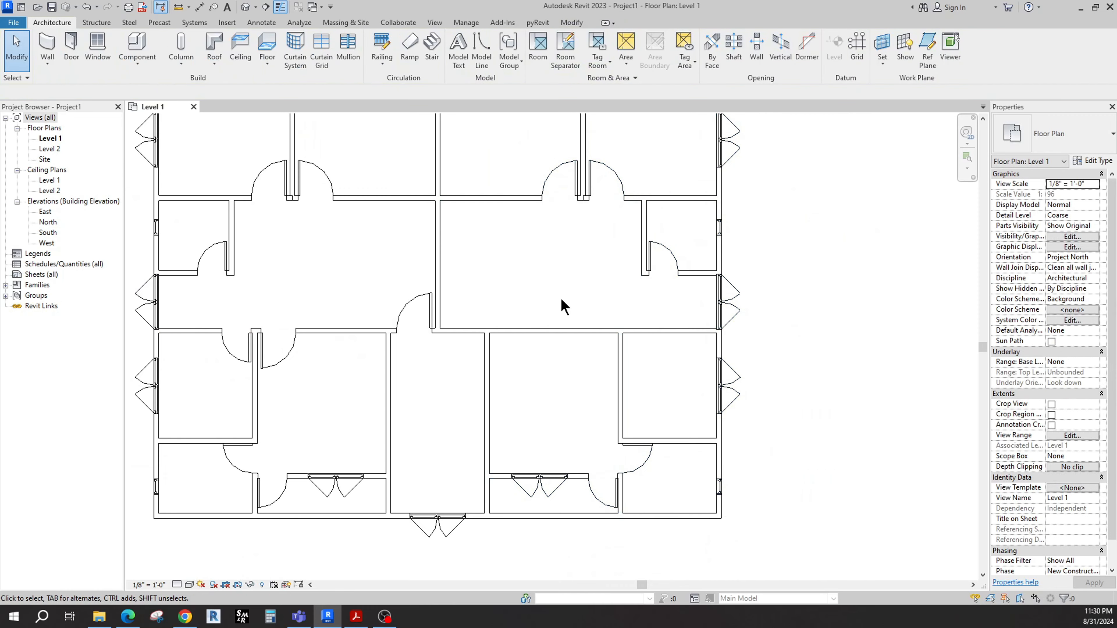
- Place a Single-Flush 36" x 84" door just right of the centre wall, opposite the entry room's existing door and swinging as its mirror image
{"action": "scroll", "coordinate": [564, 306], "scroll_direction": "down", "scroll_amount": 4}
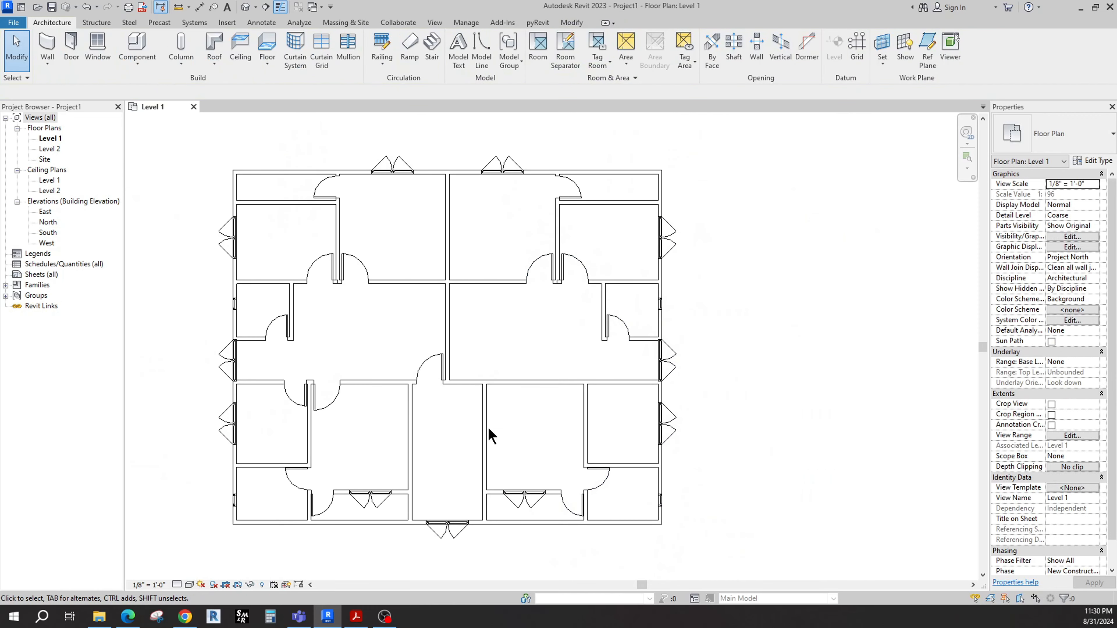
{"action": "left_click", "coordinate": [429, 368]}
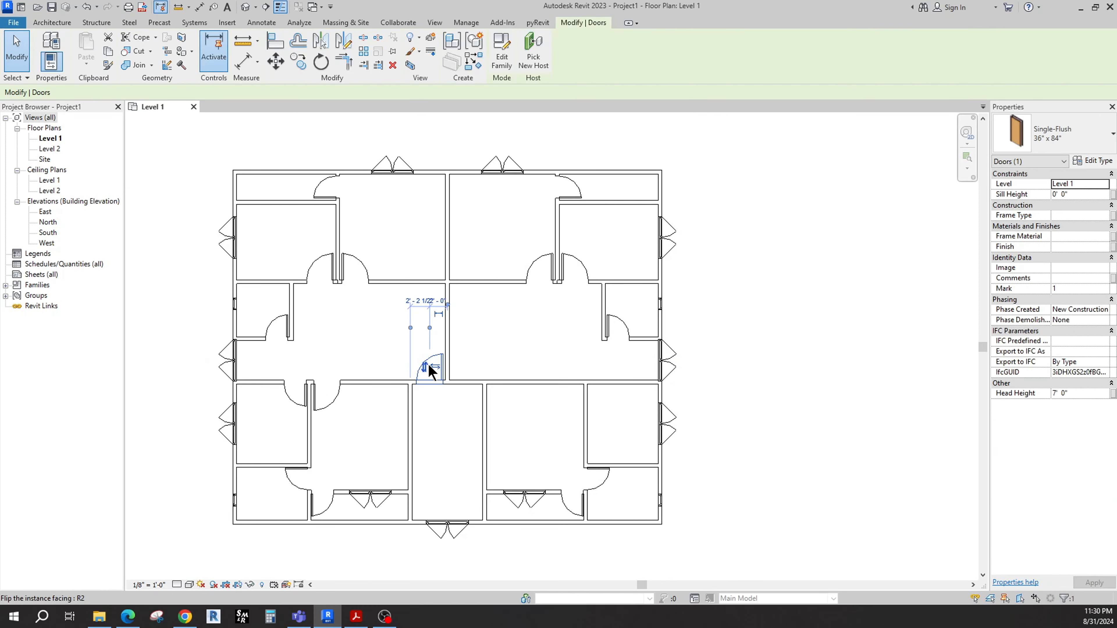
{"action": "left_click", "coordinate": [474, 61]}
{"action": "scroll", "coordinate": [462, 357], "scroll_direction": "up", "scroll_amount": 3}
{"action": "key", "text": "space"}
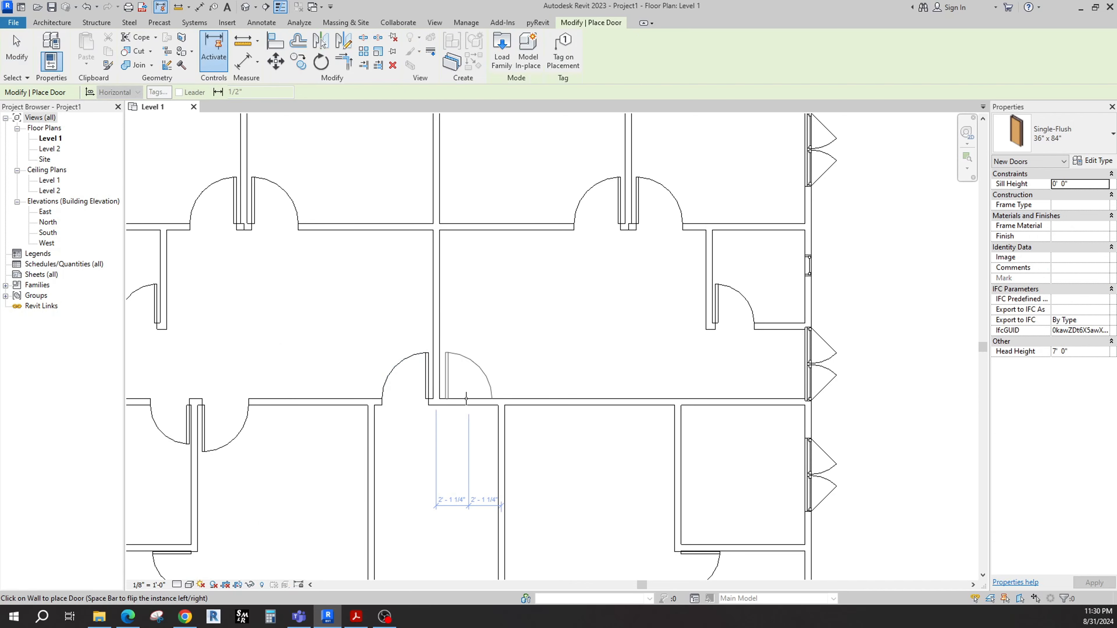
{"action": "left_click", "coordinate": [466, 398]}
{"action": "key", "text": "Escape"}
{"action": "scroll", "coordinate": [483, 329], "scroll_direction": "down", "scroll_amount": 3}
{"action": "key", "text": "Escape"}
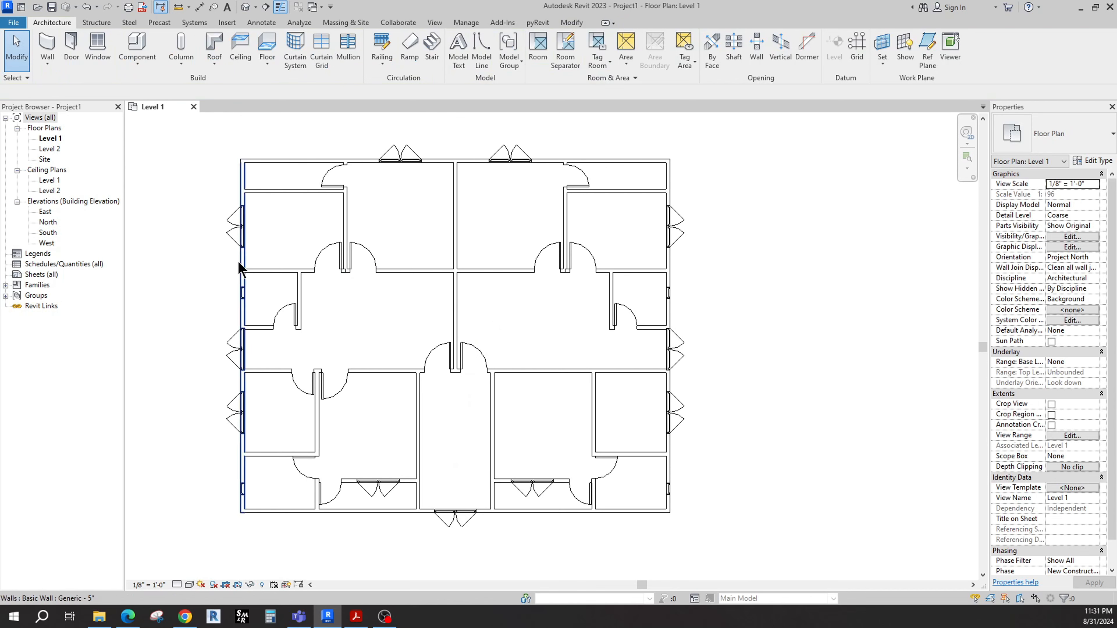
- Add a 3/32" Arial text note reading M.BED with 12'-0"X11'6" on a second line in the upper room left of the centre wall
{"action": "middle_click_drag", "start_coordinate": [358, 295], "coordinate": [368, 302]}
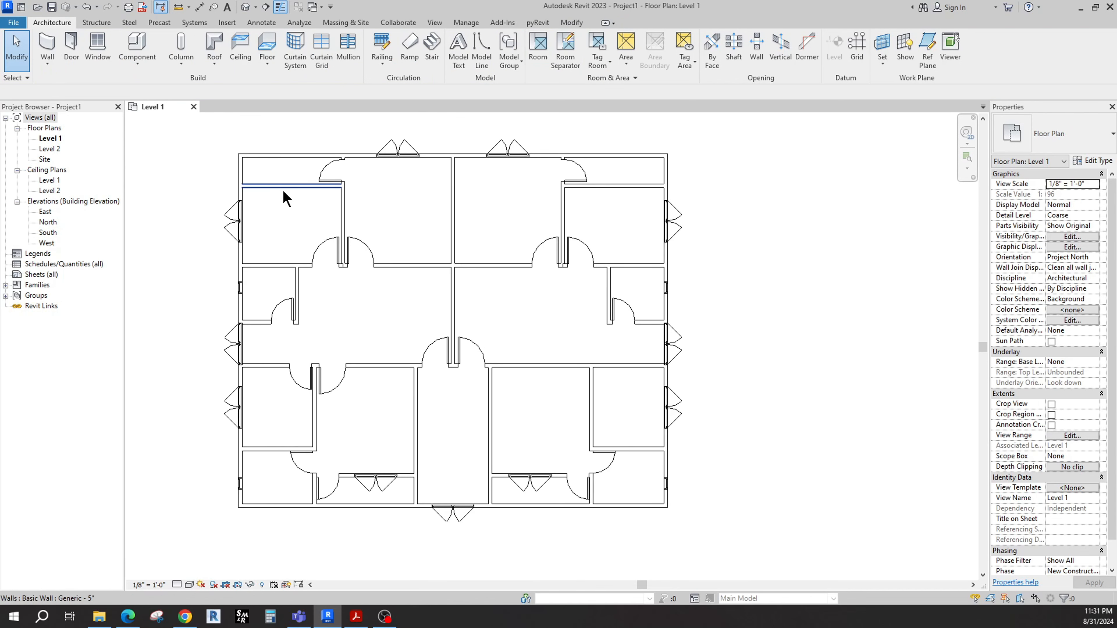
{"action": "scroll", "coordinate": [398, 220], "scroll_direction": "up", "scroll_amount": 2}
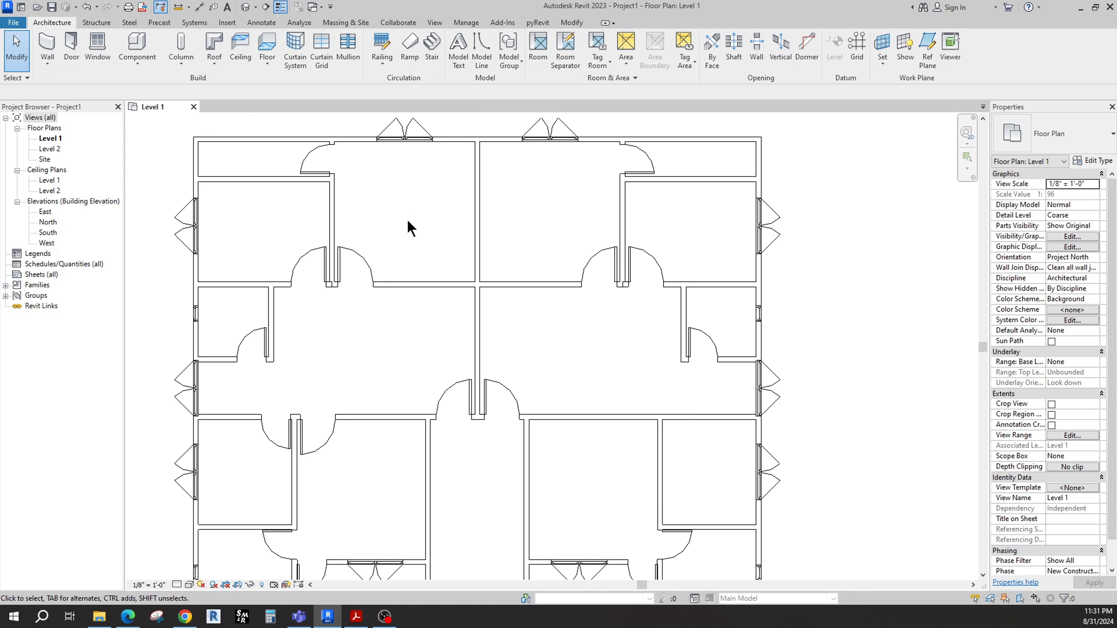
{"action": "middle_click_drag", "start_coordinate": [408, 221], "coordinate": [423, 260]}
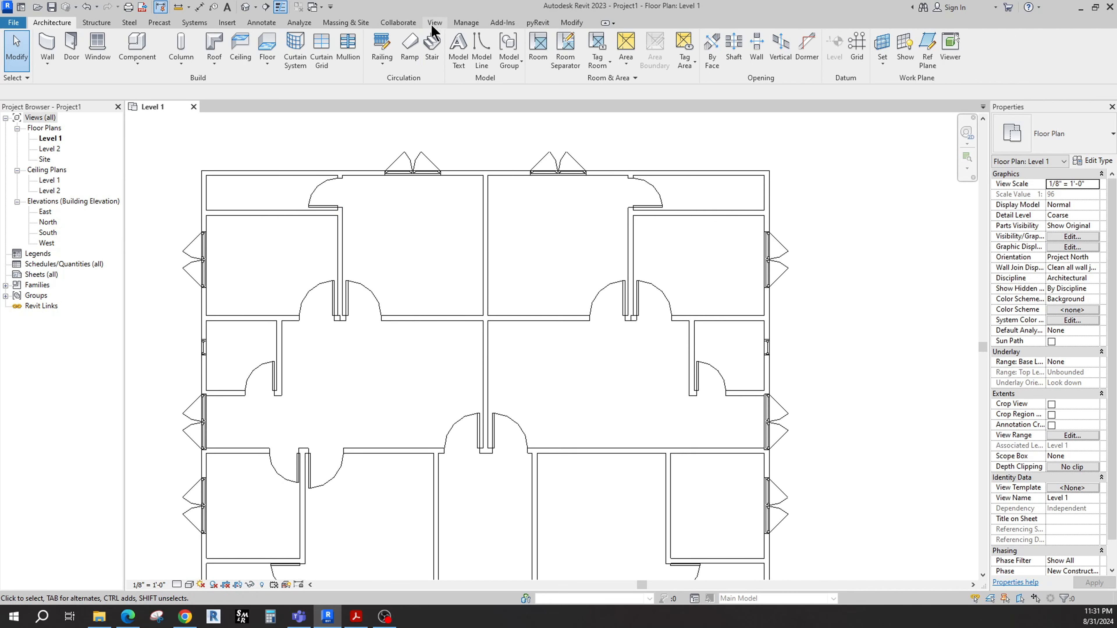
{"action": "left_click", "coordinate": [262, 22]}
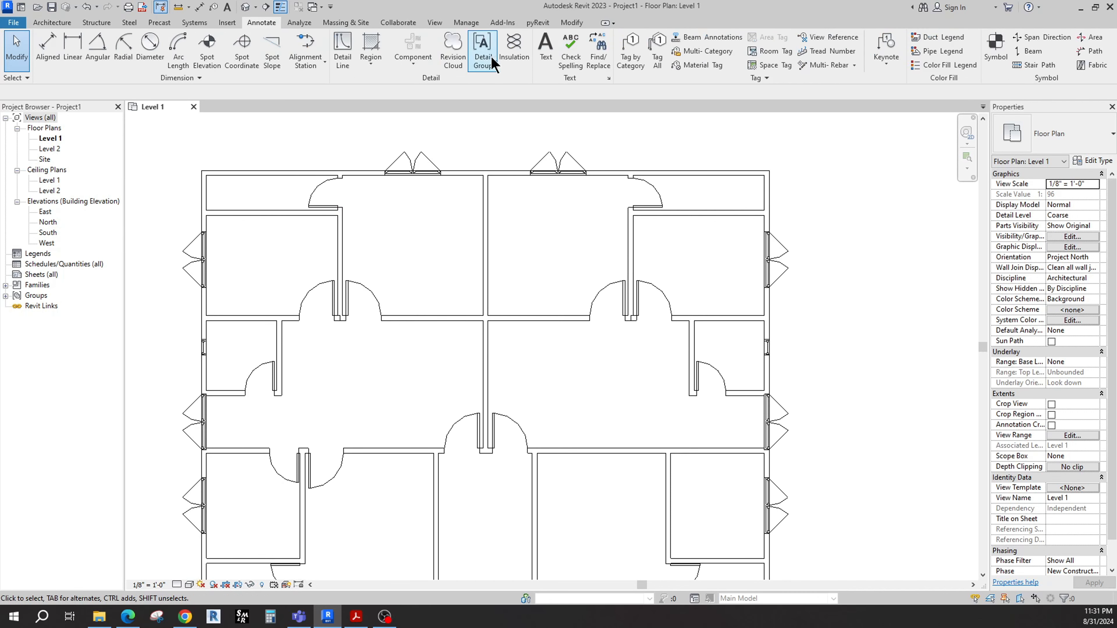
{"action": "left_click", "coordinate": [546, 59]}
{"action": "scroll", "coordinate": [388, 238], "scroll_direction": "up", "scroll_amount": 3}
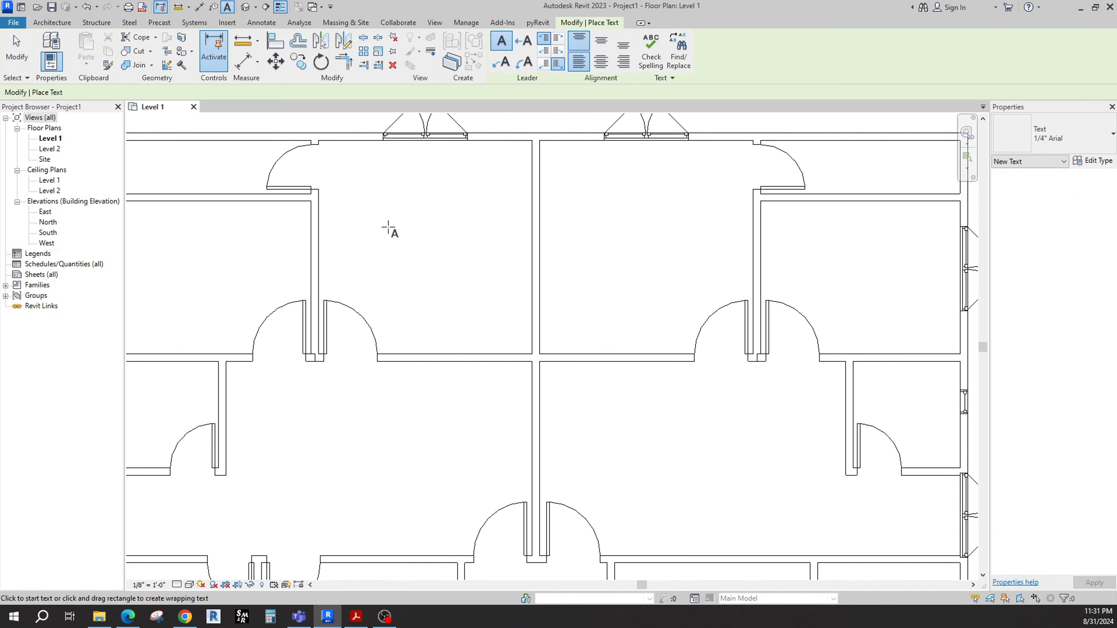
{"action": "left_click", "coordinate": [389, 229]}
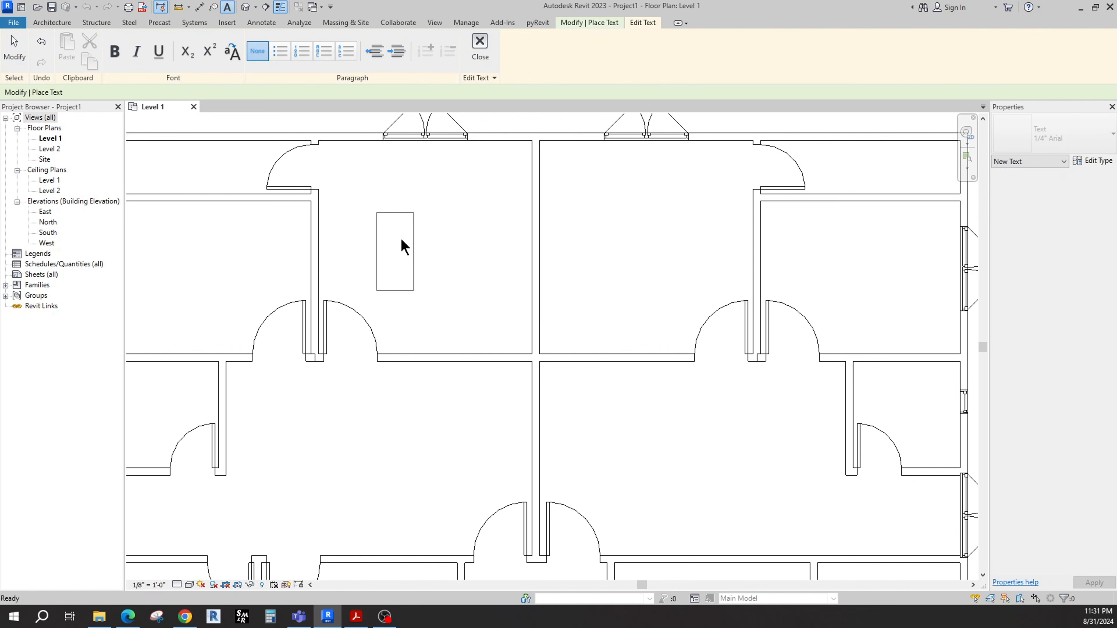
{"action": "key", "text": "Escape"}
{"action": "left_click", "coordinate": [1055, 136]}
{"action": "left_click", "coordinate": [1029, 185]}
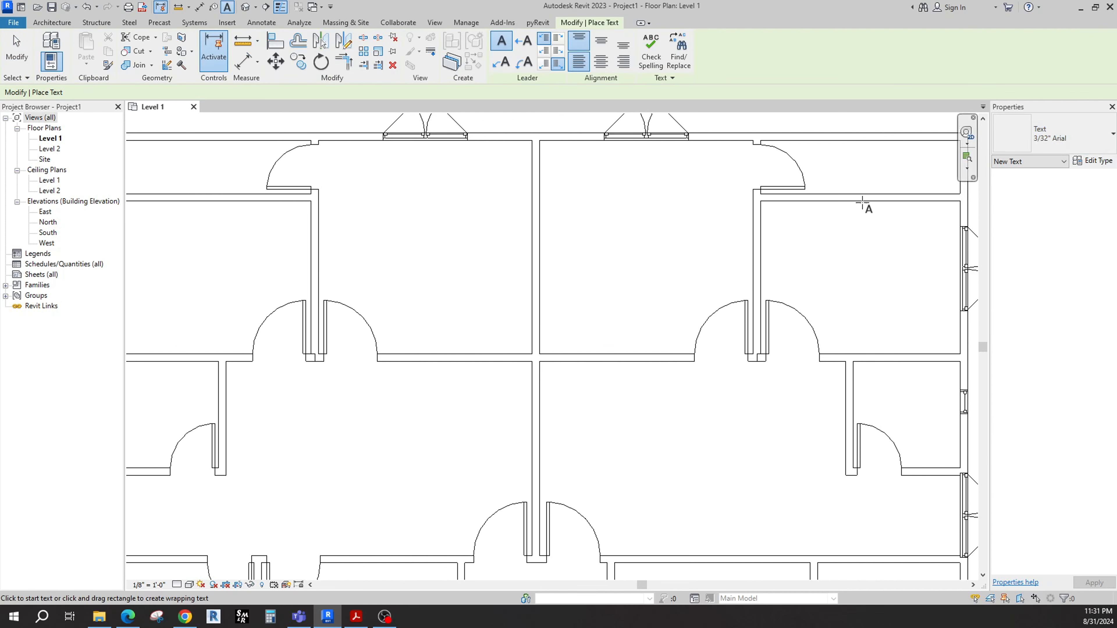
{"action": "left_click", "coordinate": [387, 222]}
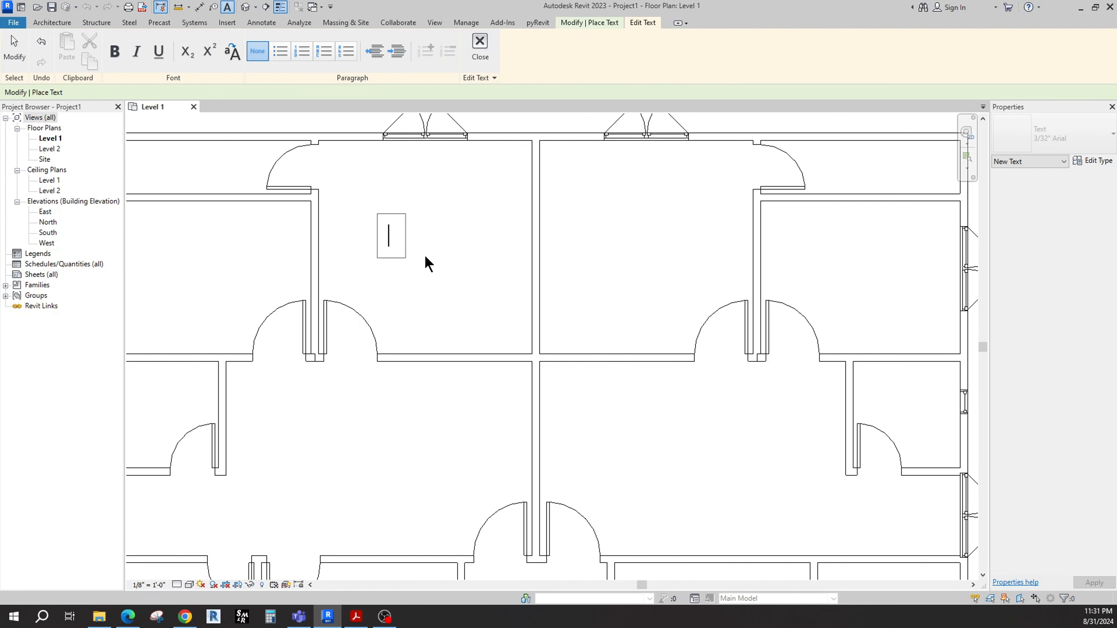
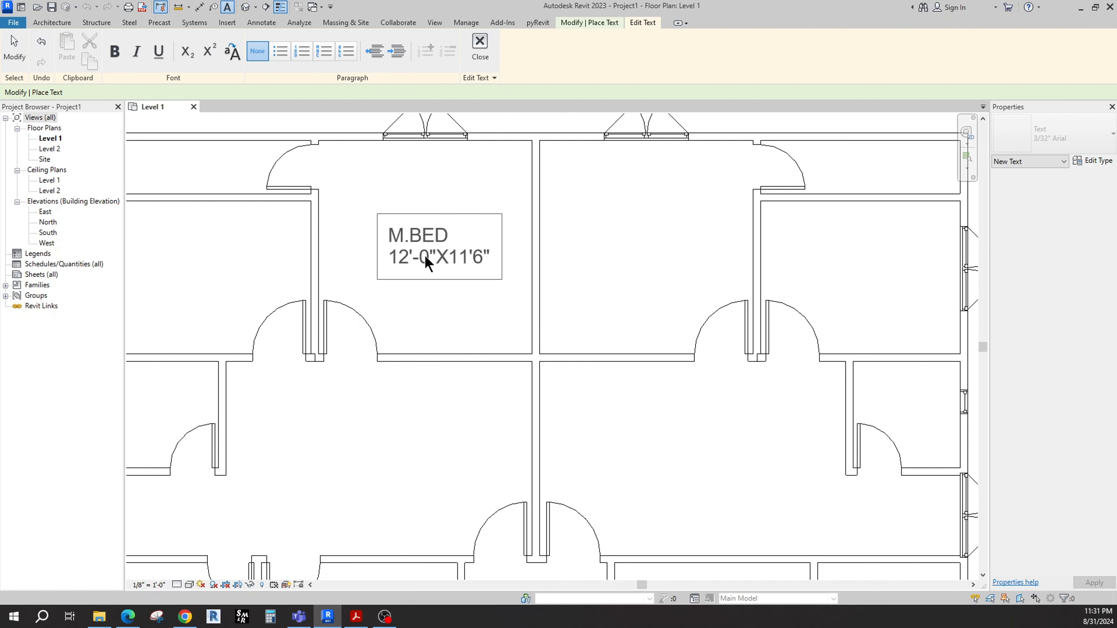
{"action": "left_click", "coordinate": [453, 294]}
{"action": "key", "text": "Escape"}
{"action": "key", "text": "Escape"}
- Align the M.BED note's text to the centre horizontally and to the middle vertically
{"action": "left_click", "coordinate": [443, 265]}
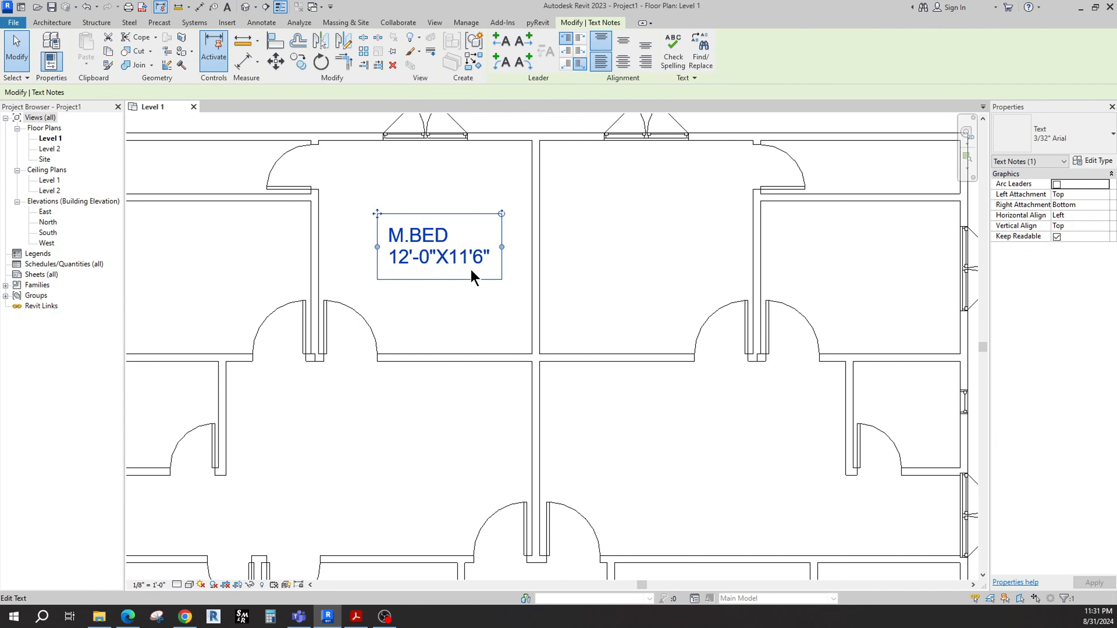
{"action": "double_click", "coordinate": [449, 269]}
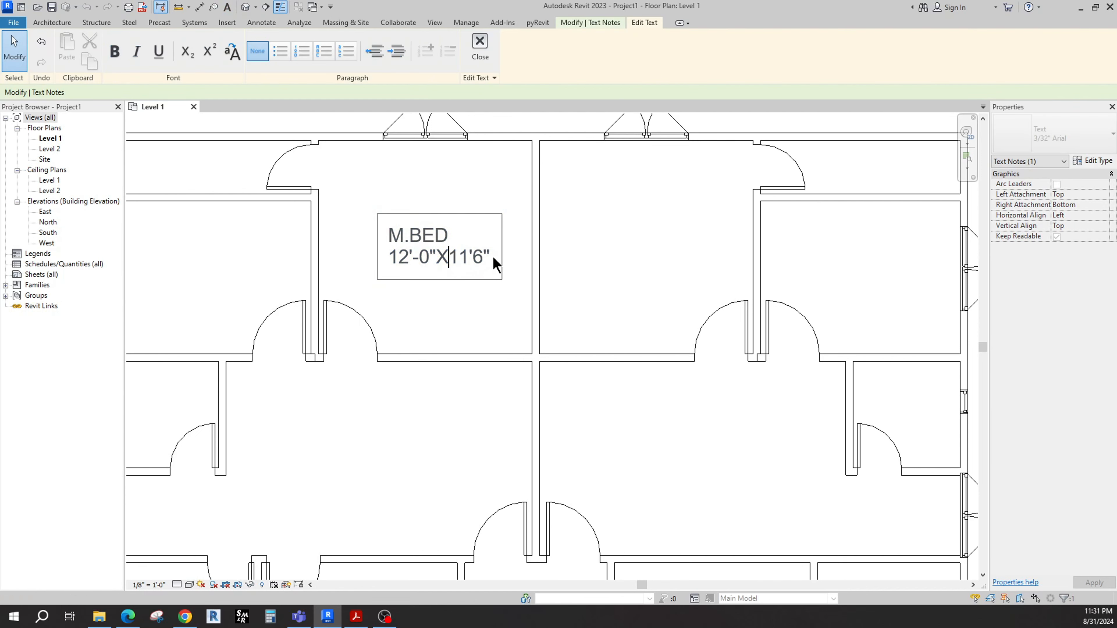
{"action": "left_click_drag", "start_coordinate": [492, 260], "coordinate": [390, 240]}
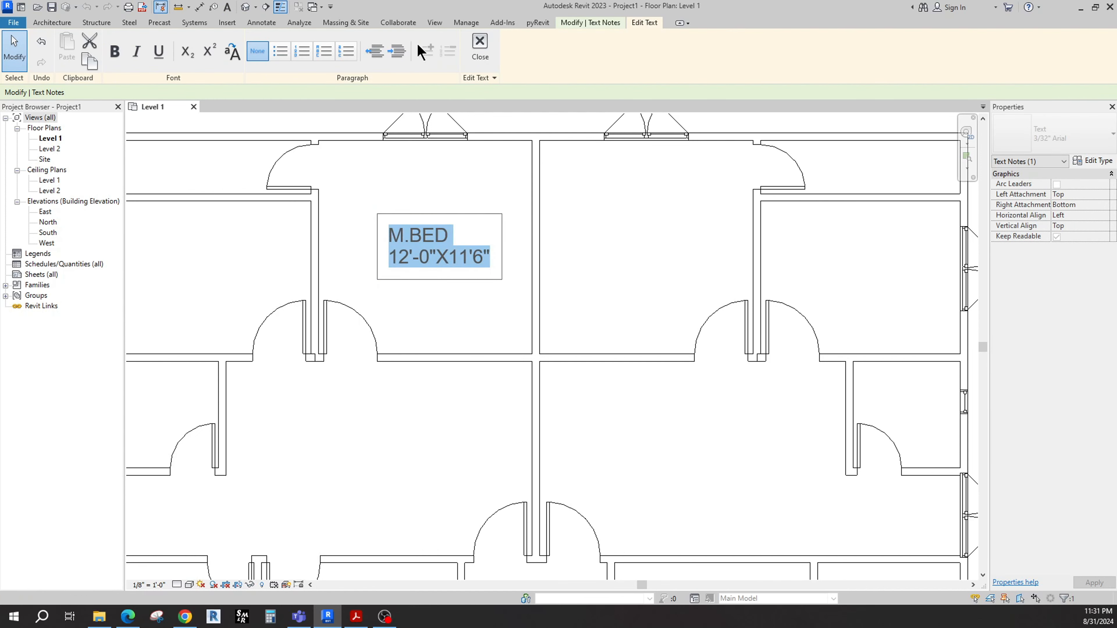
{"action": "left_click", "coordinate": [425, 293]}
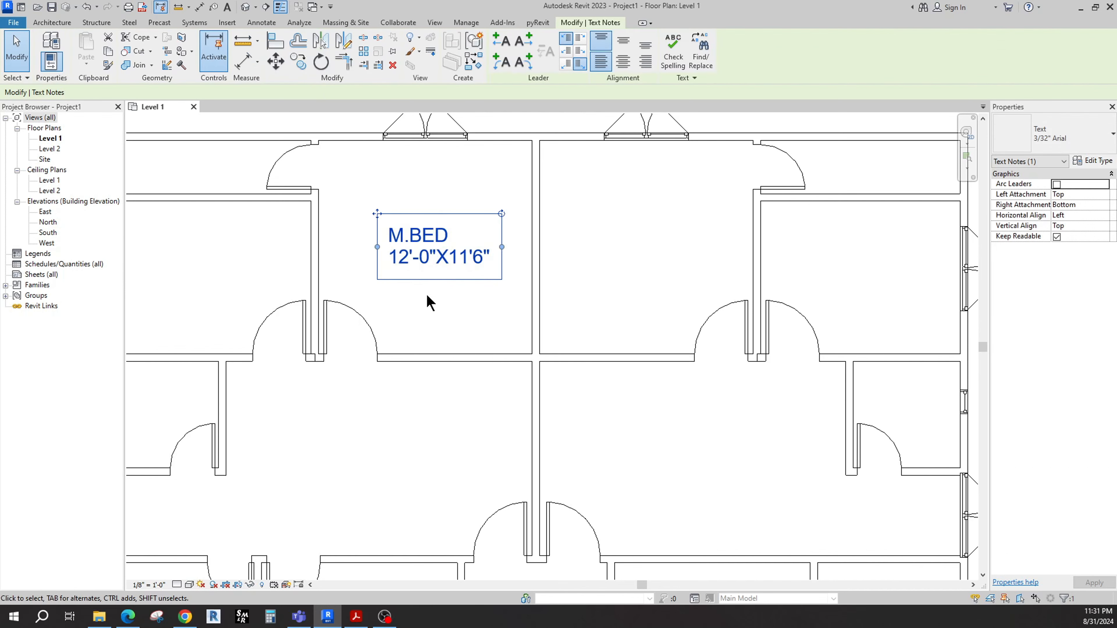
{"action": "left_click", "coordinate": [623, 61]}
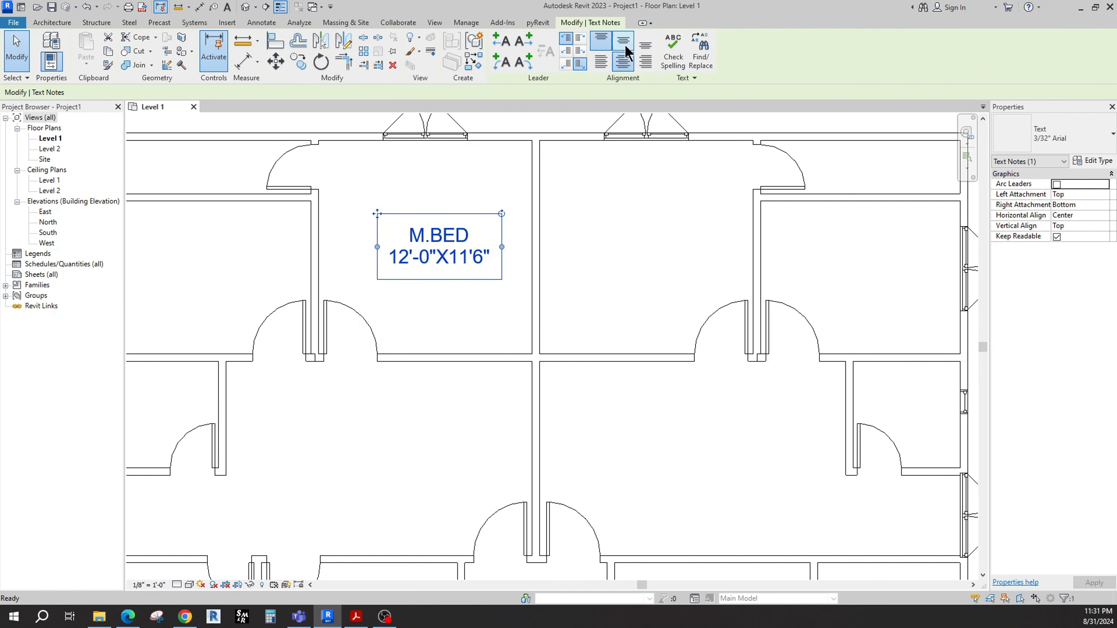
{"action": "left_click", "coordinate": [623, 41]}
{"action": "left_click", "coordinate": [434, 311]}
- Delete the 12'-0"X11'6" size line from the text note, keeping only M.BED
{"action": "scroll", "coordinate": [421, 238], "scroll_direction": "down", "scroll_amount": 4}
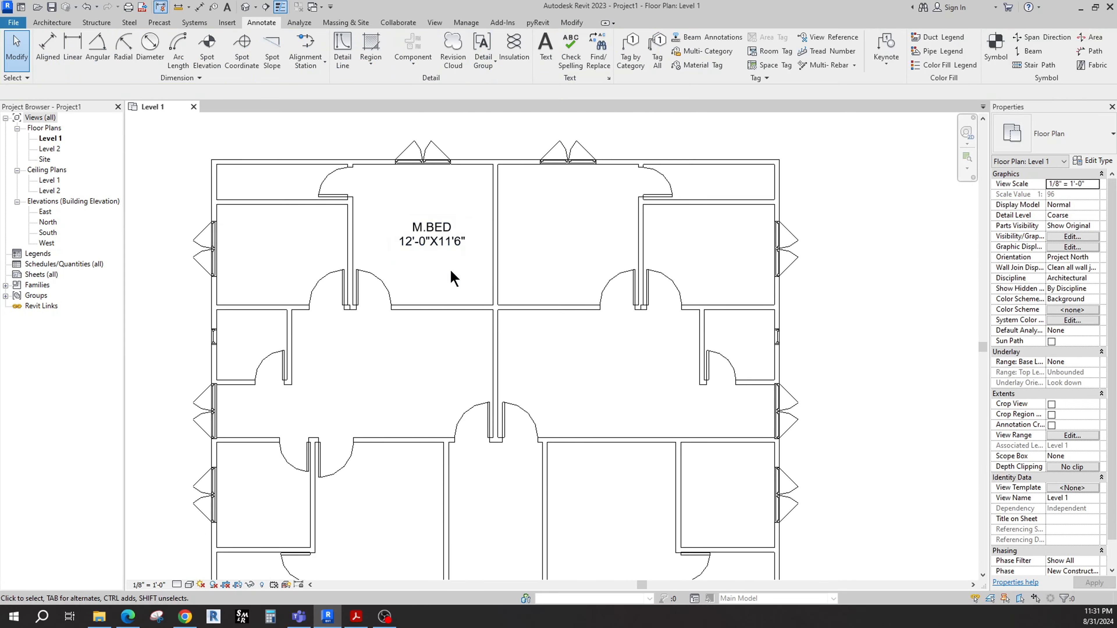
{"action": "double_click", "coordinate": [406, 198]}
{"action": "left_click_drag", "start_coordinate": [387, 186], "coordinate": [452, 186]}
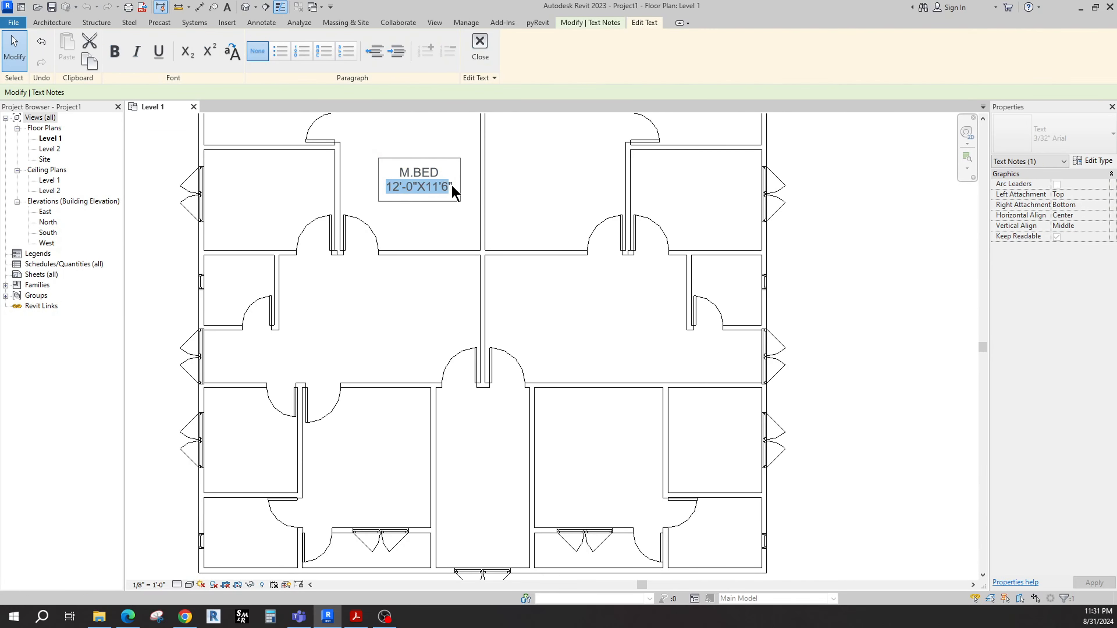
{"action": "key", "text": "BackSpace"}
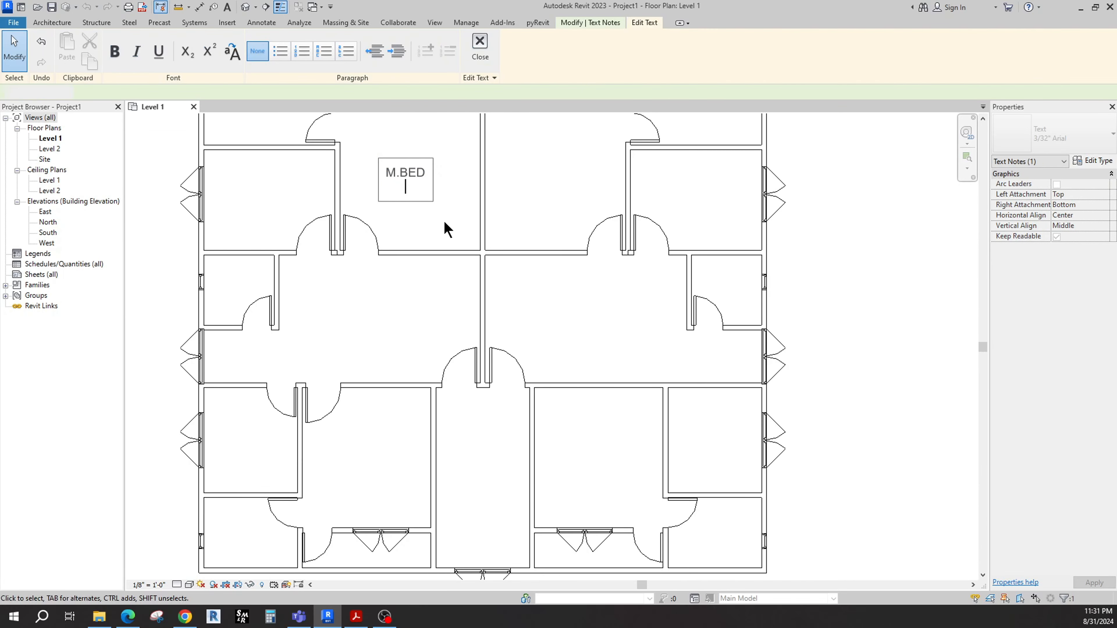
{"action": "left_click", "coordinate": [443, 219]}
{"action": "left_click", "coordinate": [436, 310]}
- Copy the M.BED label into the upper room right of the centre wall and the two lower rooms flanking the entry
{"action": "left_click", "coordinate": [416, 202]}
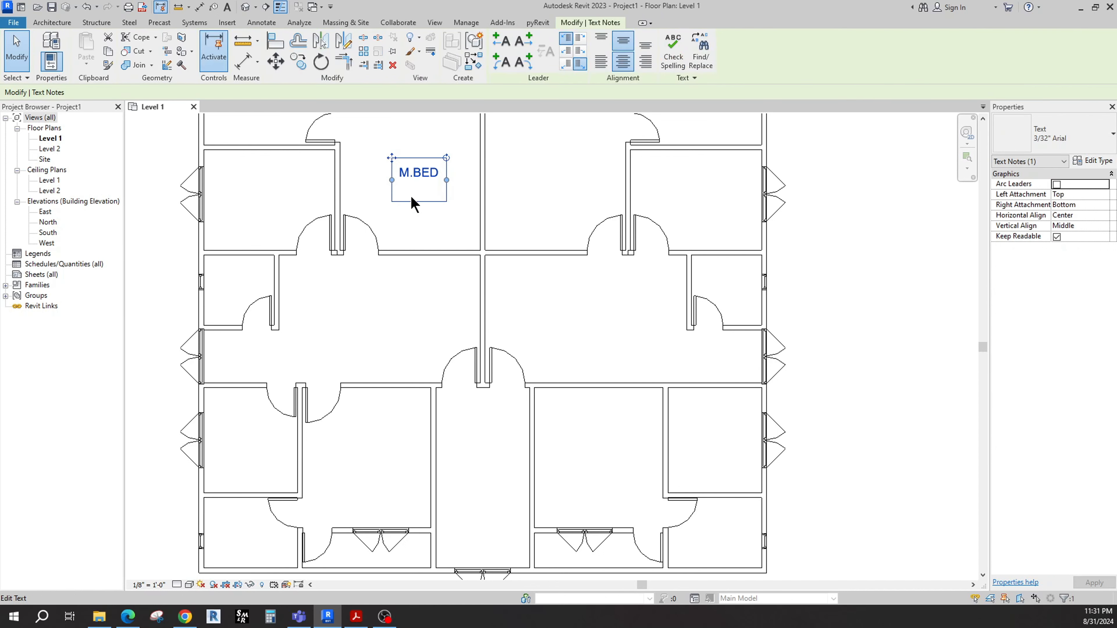
{"action": "scroll", "coordinate": [424, 227], "scroll_direction": "down", "scroll_amount": 3}
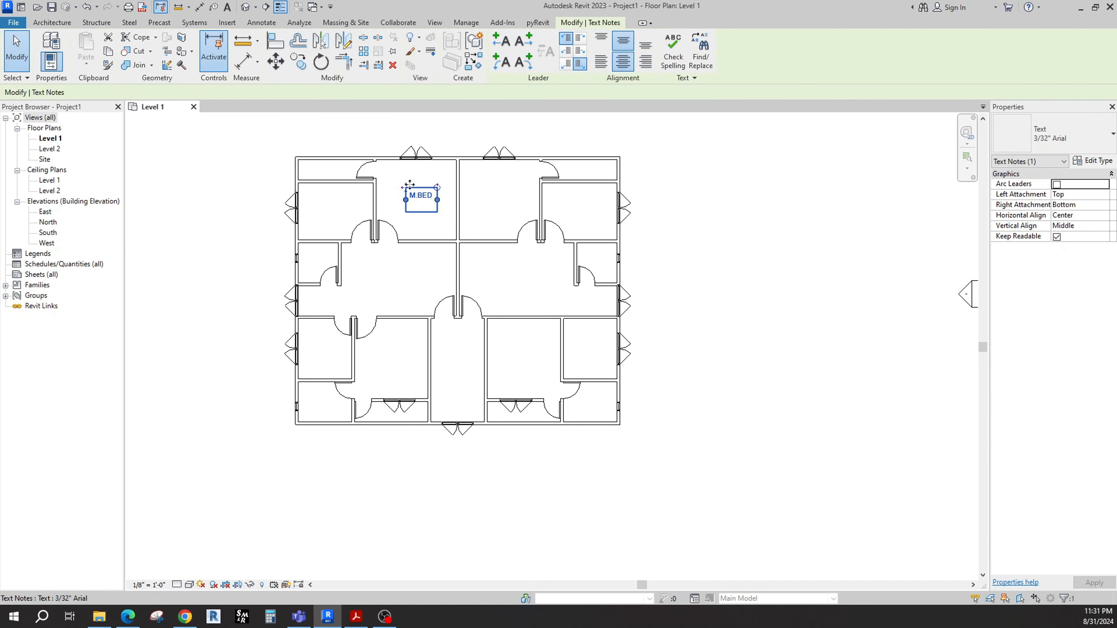
{"action": "left_click_drag", "start_coordinate": [409, 185], "coordinate": [497, 201], "text": "ctrl"}
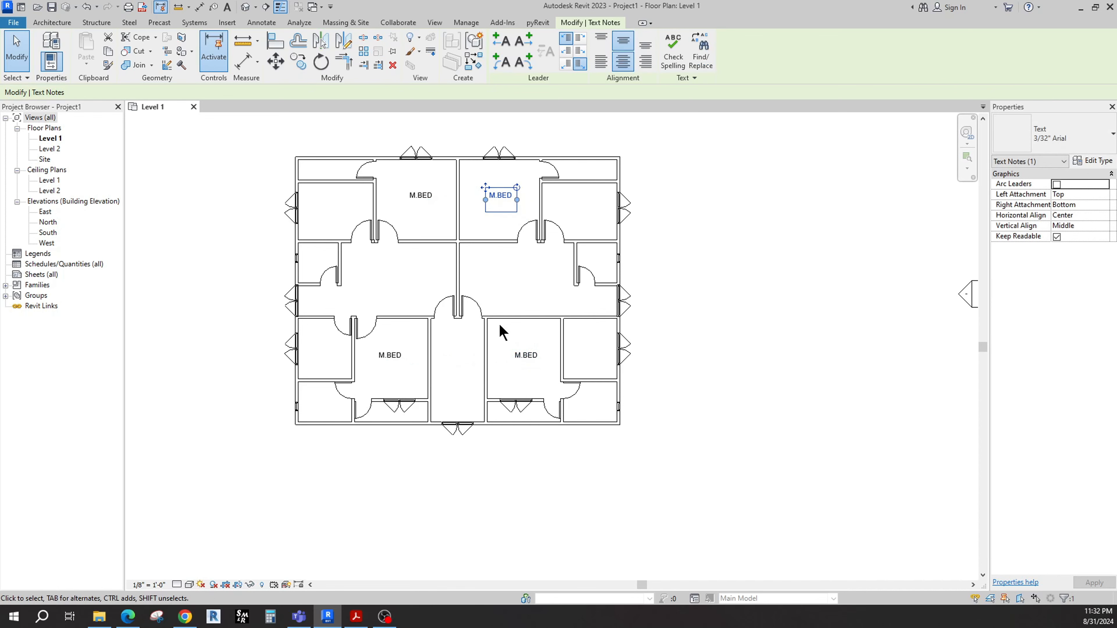
{"action": "middle_click_drag", "start_coordinate": [475, 357], "coordinate": [481, 367]}
{"action": "left_click", "coordinate": [446, 231]}
- Move the M.BED label from the upper room left of the centre wall into the adjoining outer room
{"action": "left_click", "coordinate": [418, 203]}
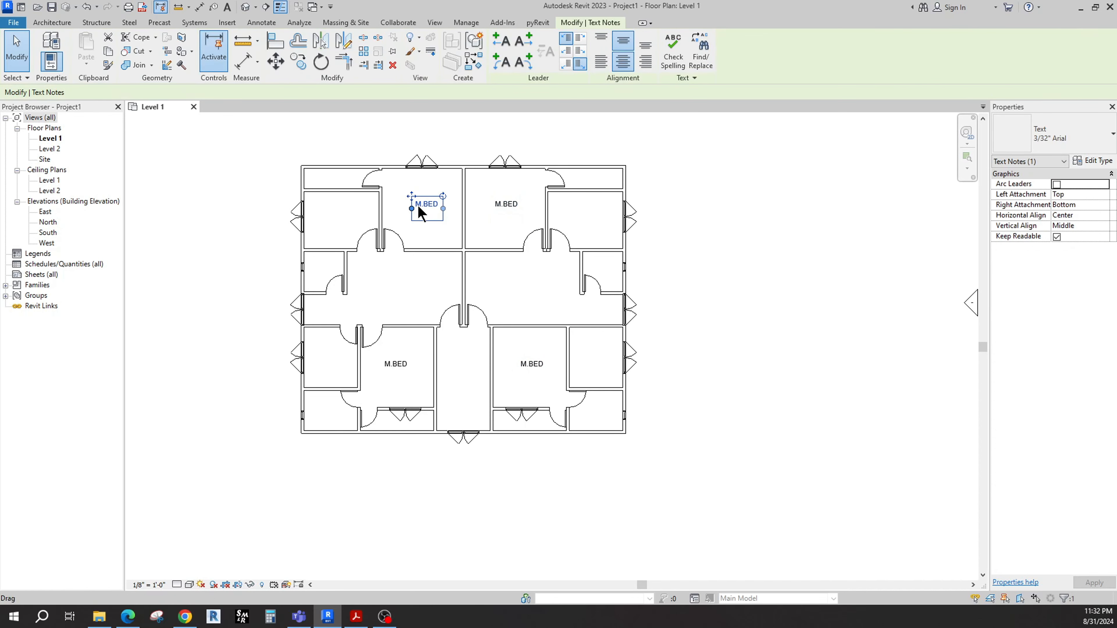
{"action": "left_click_drag", "start_coordinate": [418, 203], "coordinate": [362, 232], "text": "ctrl"}
{"action": "scroll", "coordinate": [328, 218], "scroll_direction": "up", "scroll_amount": 4}
{"action": "double_click", "coordinate": [320, 212]}
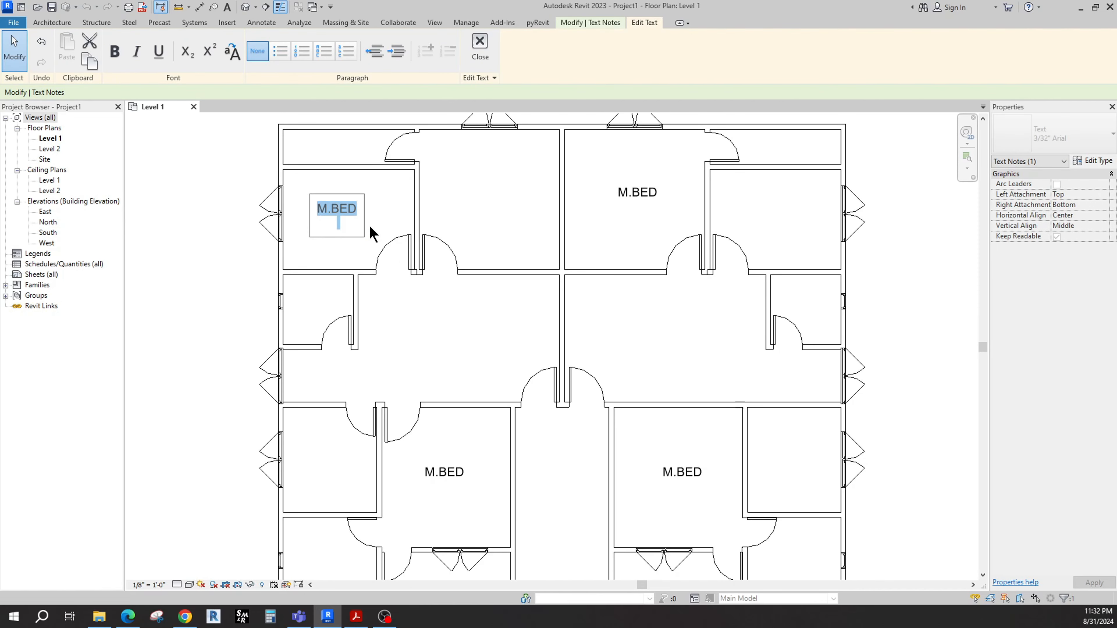
{"action": "left_click", "coordinate": [373, 233]}
{"action": "scroll", "coordinate": [469, 242], "scroll_direction": "down", "scroll_amount": 1}
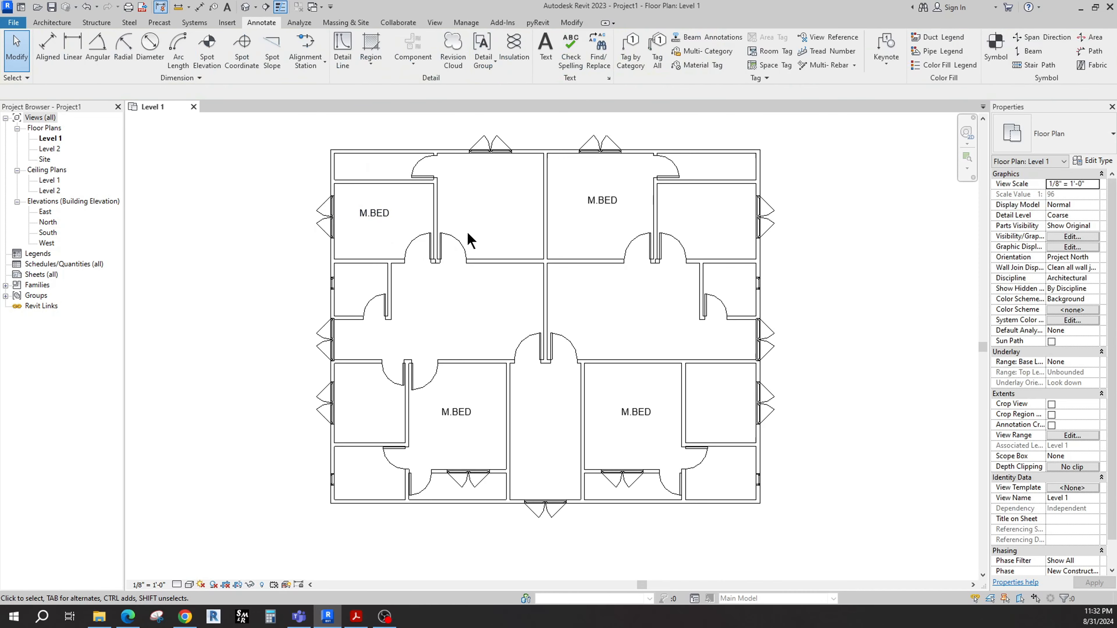
- Copy the outer room's M.BED label back into the upper room left of the centre wall, level with its neighbour
{"action": "scroll", "coordinate": [376, 209], "scroll_direction": "up", "scroll_amount": 3}
{"action": "scroll", "coordinate": [376, 213], "scroll_direction": "down", "scroll_amount": 2}
{"action": "middle_click_drag", "start_coordinate": [477, 284], "coordinate": [445, 217]}
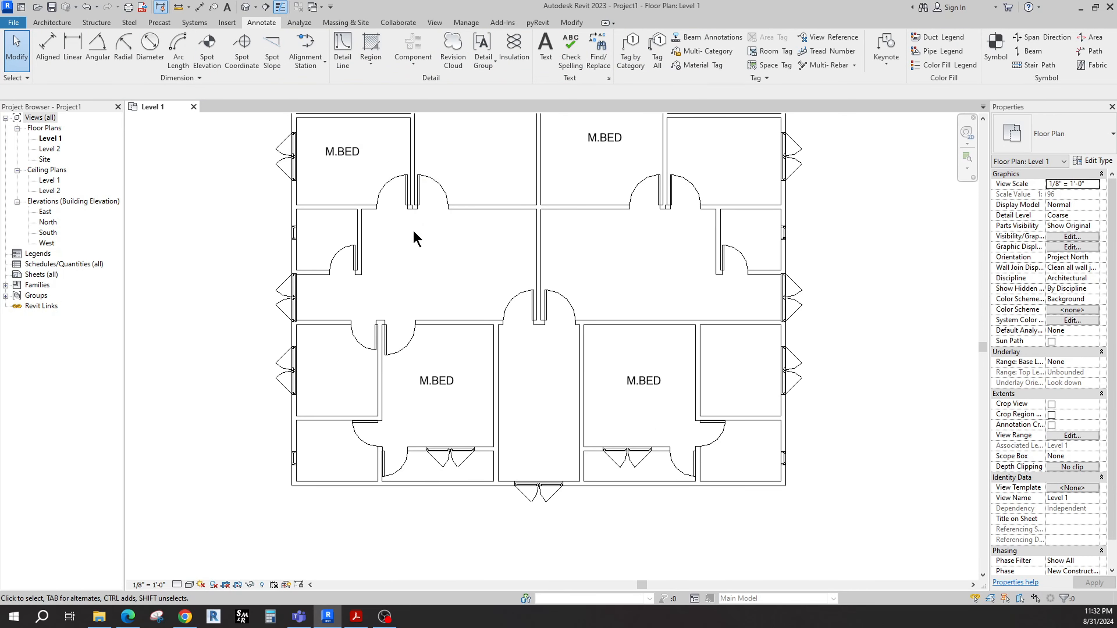
{"action": "middle_click_drag", "start_coordinate": [474, 258], "coordinate": [474, 393]}
{"action": "scroll", "coordinate": [469, 396], "scroll_direction": "up", "scroll_amount": 2}
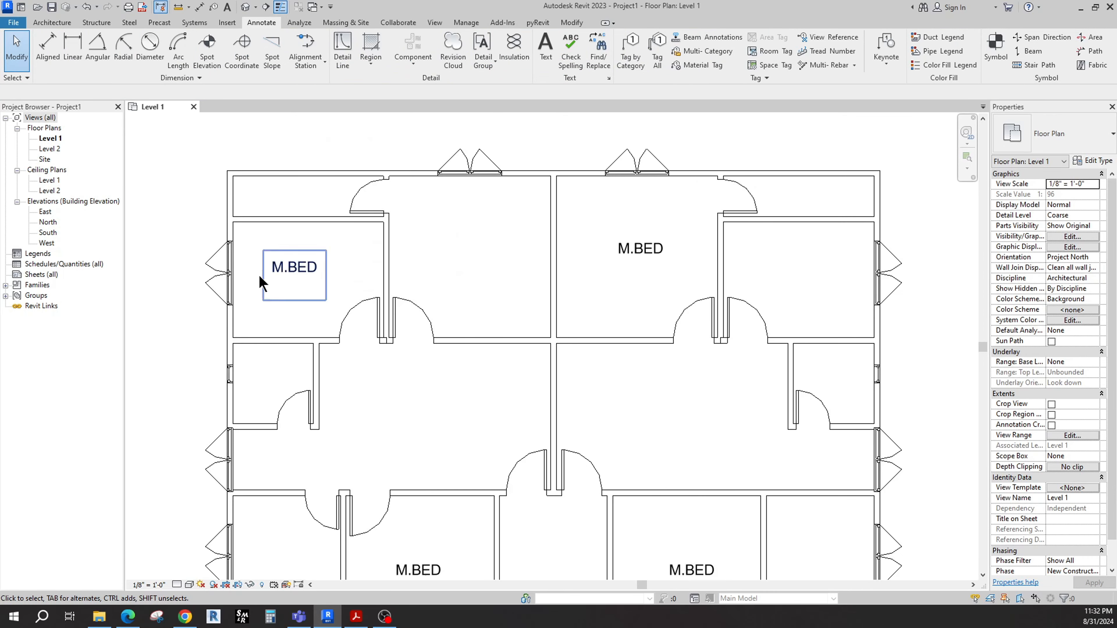
{"action": "left_click", "coordinate": [288, 276]}
{"action": "left_click_drag", "start_coordinate": [271, 259], "coordinate": [437, 230], "text": "ctrl"}
{"action": "left_click_drag", "start_coordinate": [430, 226], "coordinate": [429, 232]}
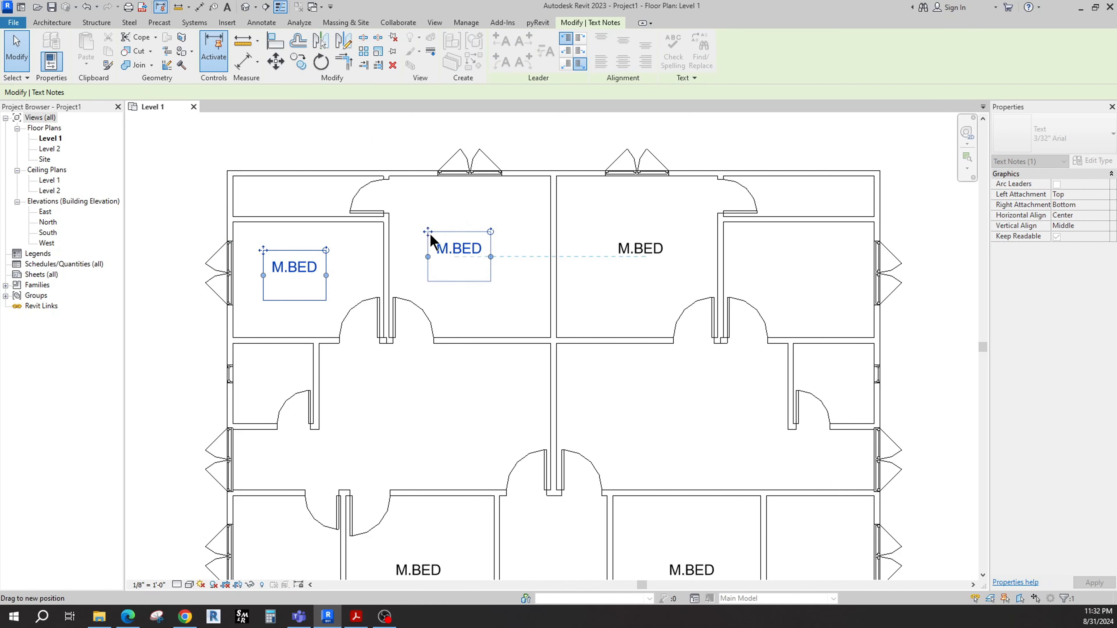
{"action": "scroll", "coordinate": [441, 258], "scroll_direction": "up", "scroll_amount": 2}
{"action": "double_click", "coordinate": [456, 270]}
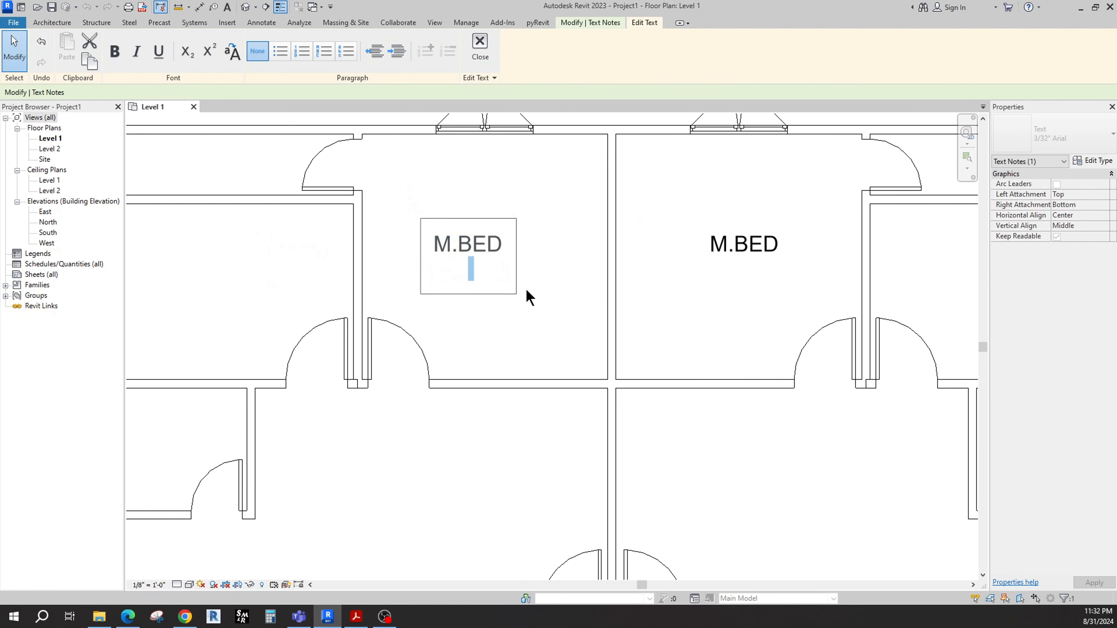
{"action": "left_click", "coordinate": [540, 316]}
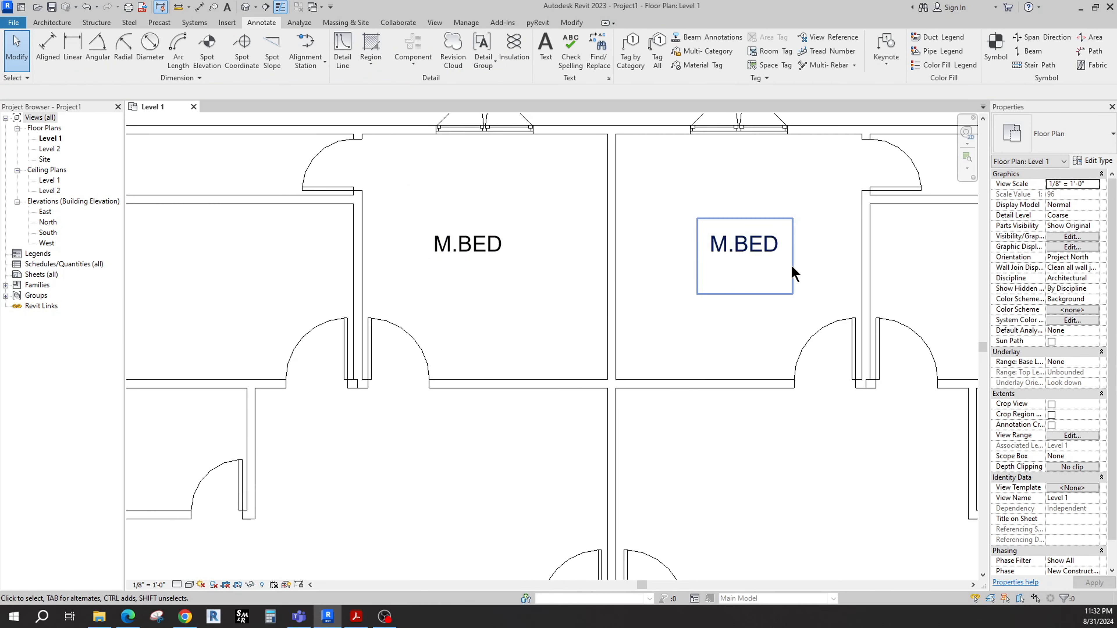
- Undo the M.BED label copies and the deletion of the 12'-0"X11'6" size line
{"action": "scroll", "coordinate": [627, 277], "scroll_direction": "down", "scroll_amount": 2}
{"action": "scroll", "coordinate": [553, 293], "scroll_direction": "down", "scroll_amount": 2}
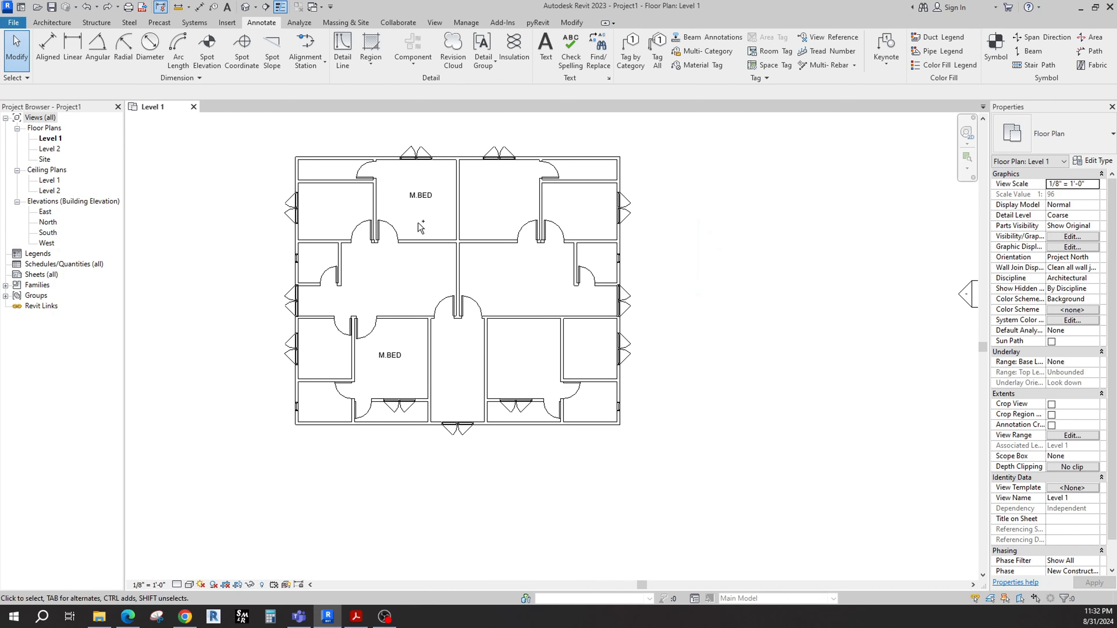
{"action": "scroll", "coordinate": [420, 226], "scroll_direction": "up", "scroll_amount": 2}
{"action": "scroll", "coordinate": [435, 211], "scroll_direction": "up", "scroll_amount": 1}
{"action": "scroll", "coordinate": [444, 229], "scroll_direction": "down", "scroll_amount": 2}
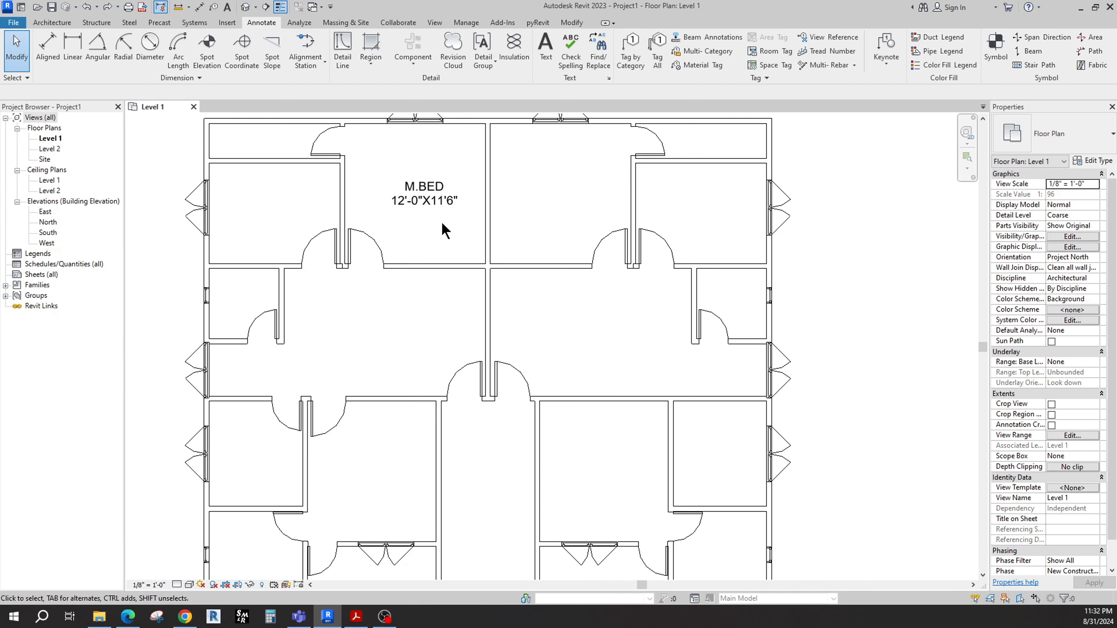
- Copy the two-line M.BED label from the upper room left of the centre wall into the right-hand unit
{"action": "left_click", "coordinate": [422, 194]}
{"action": "scroll", "coordinate": [418, 185], "scroll_direction": "down", "scroll_amount": 1}
{"action": "left_click_drag", "start_coordinate": [416, 183], "coordinate": [530, 343], "text": "ctrl"}
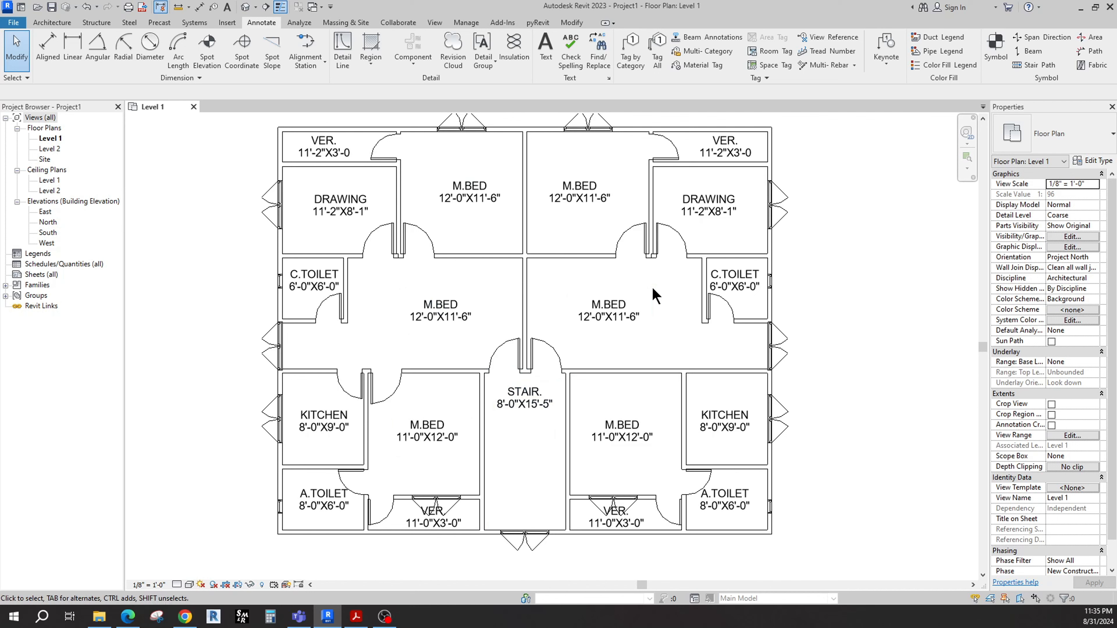
- Rename the M.BED line of the left unit's central hall label as UNIT-01
{"action": "double_click", "coordinate": [433, 304]}
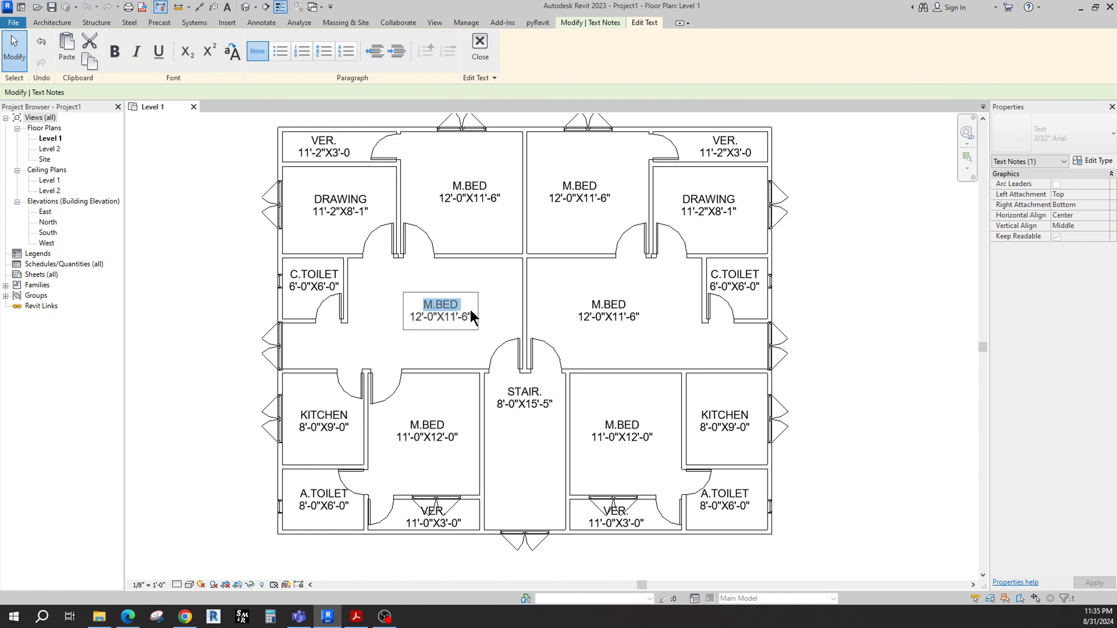
{"action": "type", "text": "uN"}
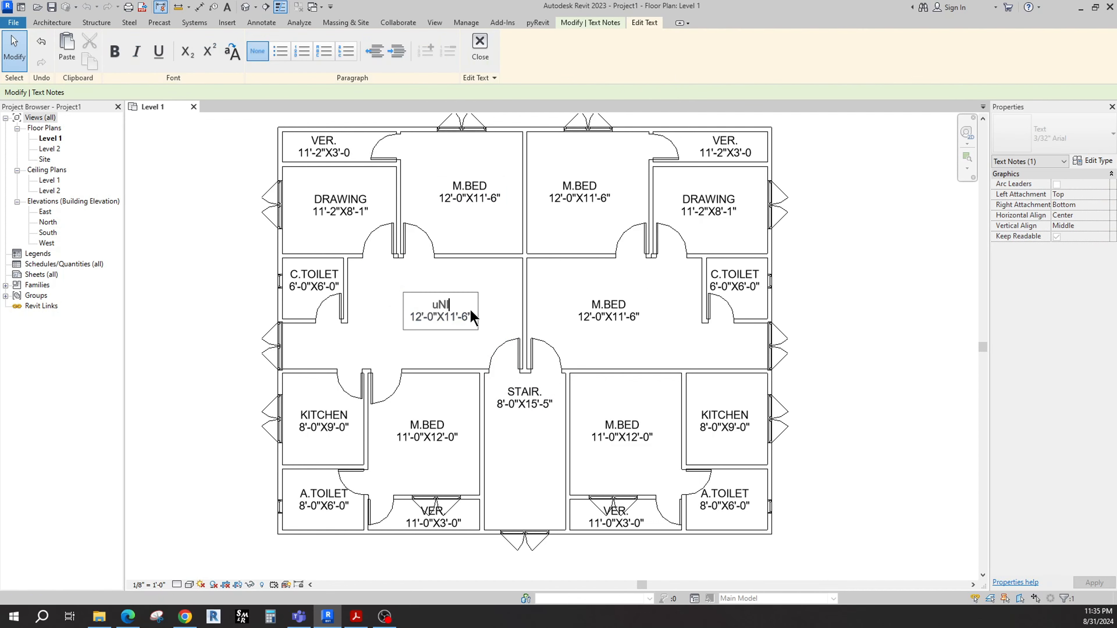
{"action": "type", "text": "ITR"}
{"action": "key", "text": "BackSpace"}
{"action": "key", "text": "BackSpace"}
{"action": "key", "text": "BackSpace"}
{"action": "key", "text": "BackSpace"}
{"action": "key", "text": "BackSpace"}
{"action": "type", "text": "u"}
{"action": "key", "text": "BackSpace"}
{"action": "key", "text": "BackSpace"}
{"action": "key", "text": "BackSpace"}
{"action": "type", "text": "UNIT-01"}
- Change the size line of the UNIT-01 label to 18'-2"X10'-5"
{"action": "left_click_drag", "start_coordinate": [422, 317], "coordinate": [397, 336]}
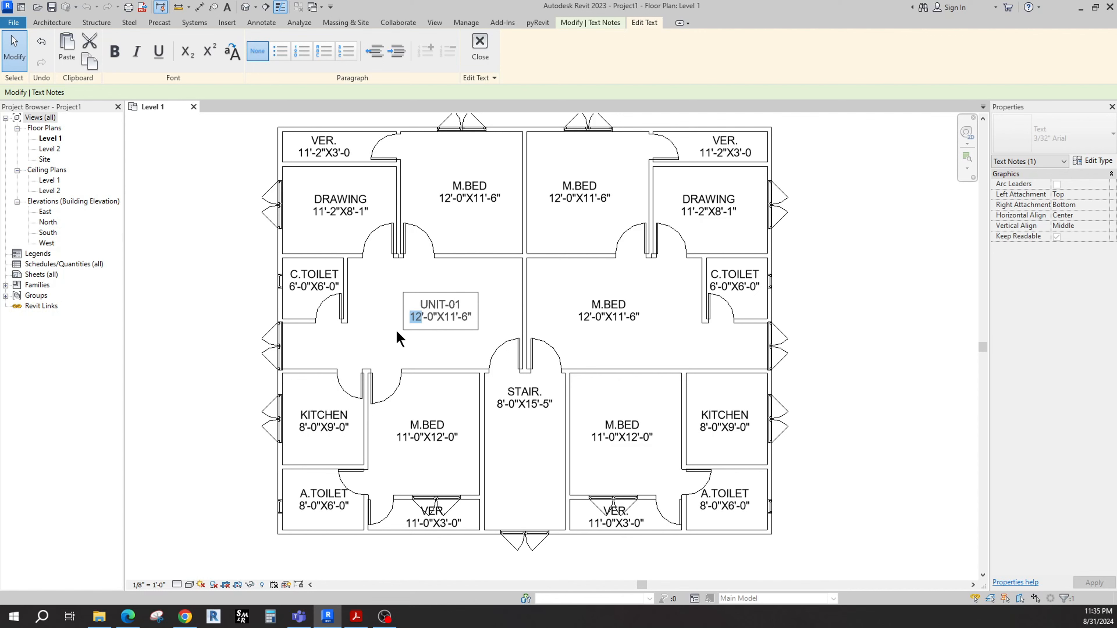
{"action": "type", "text": "18"}
{"action": "left_click_drag", "start_coordinate": [427, 320], "coordinate": [438, 323]}
{"action": "type", "text": "2"}
{"action": "left_click", "coordinate": [451, 318]}
{"action": "key", "text": "shift+Right"}
{"action": "type", "text": "0"}
{"action": "key", "text": "Right"}
{"action": "key", "text": "Right"}
{"action": "key", "text": "shift+Right"}
{"action": "type", "text": "5"}
{"action": "left_click", "coordinate": [457, 345]}
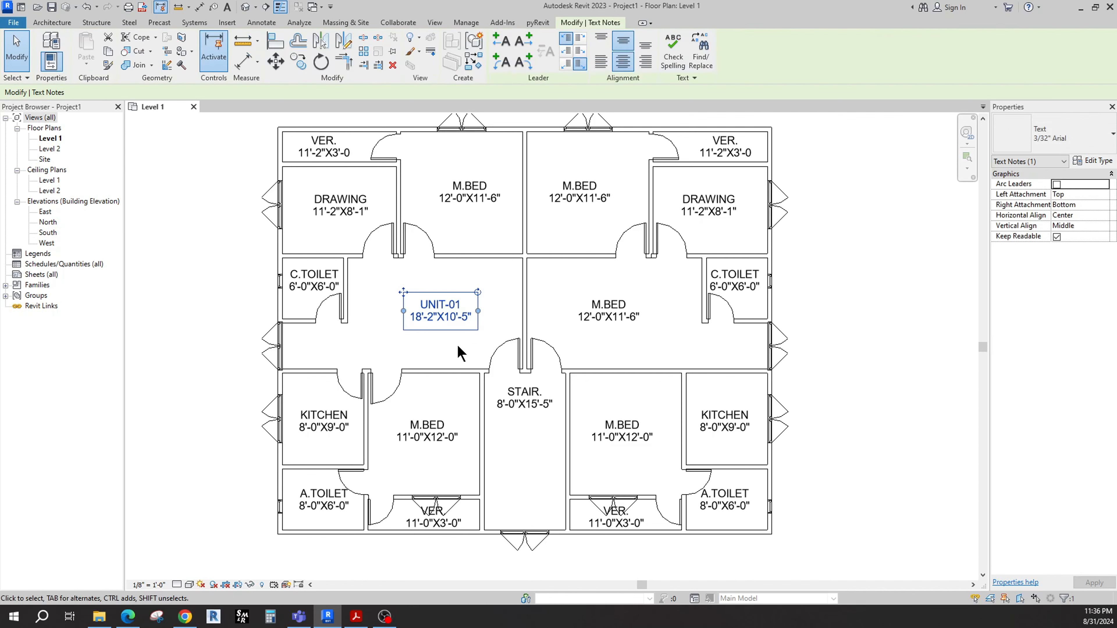
- Replace the right unit's central hall label with the UNIT-01 label's text and change its name to UNIT-02
{"action": "left_click", "coordinate": [418, 299]}
{"action": "left_click_drag", "start_coordinate": [419, 299], "coordinate": [468, 322]}
{"action": "key", "text": "ctrl+c"}
{"action": "left_click", "coordinate": [673, 321]}
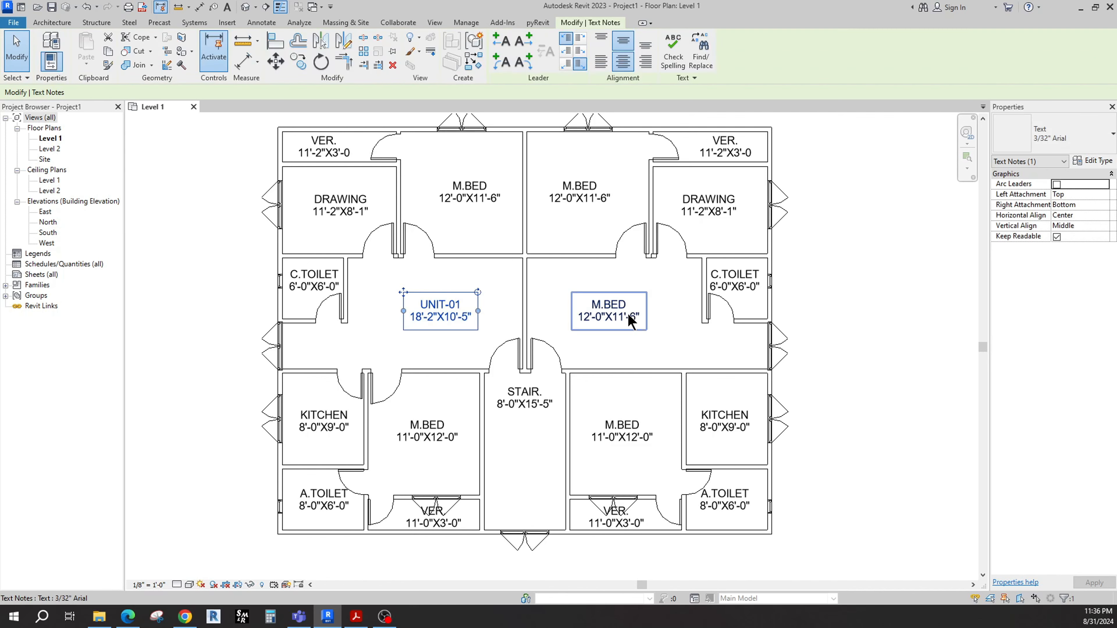
{"action": "double_click", "coordinate": [627, 313]}
{"action": "left_click_drag", "start_coordinate": [590, 301], "coordinate": [636, 330]}
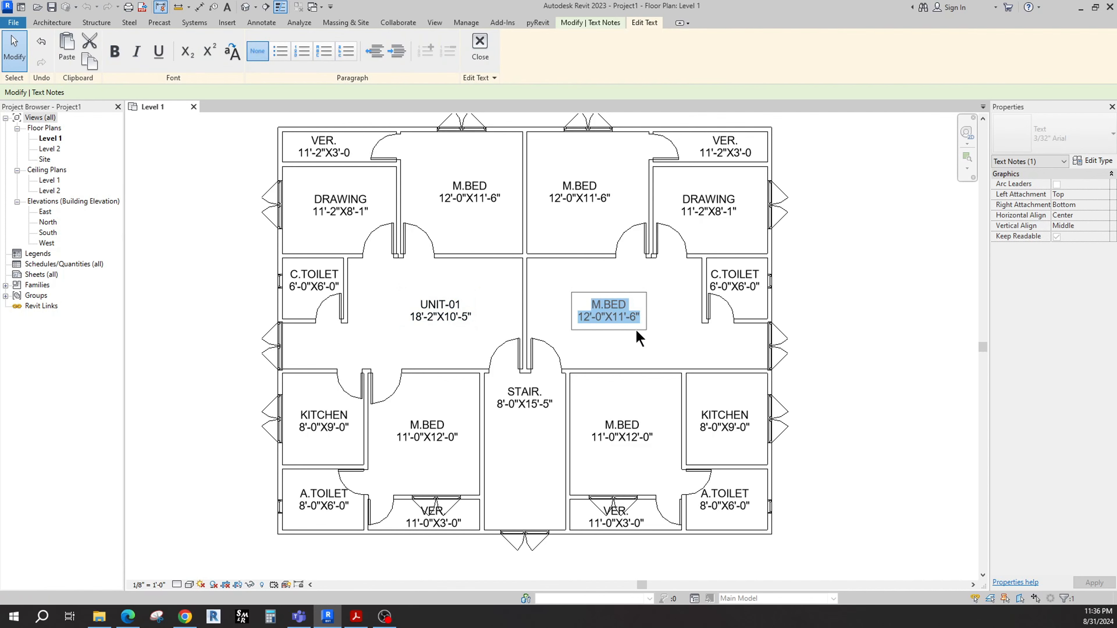
{"action": "key", "text": "ctrl+v"}
{"action": "left_click", "coordinate": [630, 302]}
{"action": "key", "text": "BackSpace"}
{"action": "type", "text": "2"}
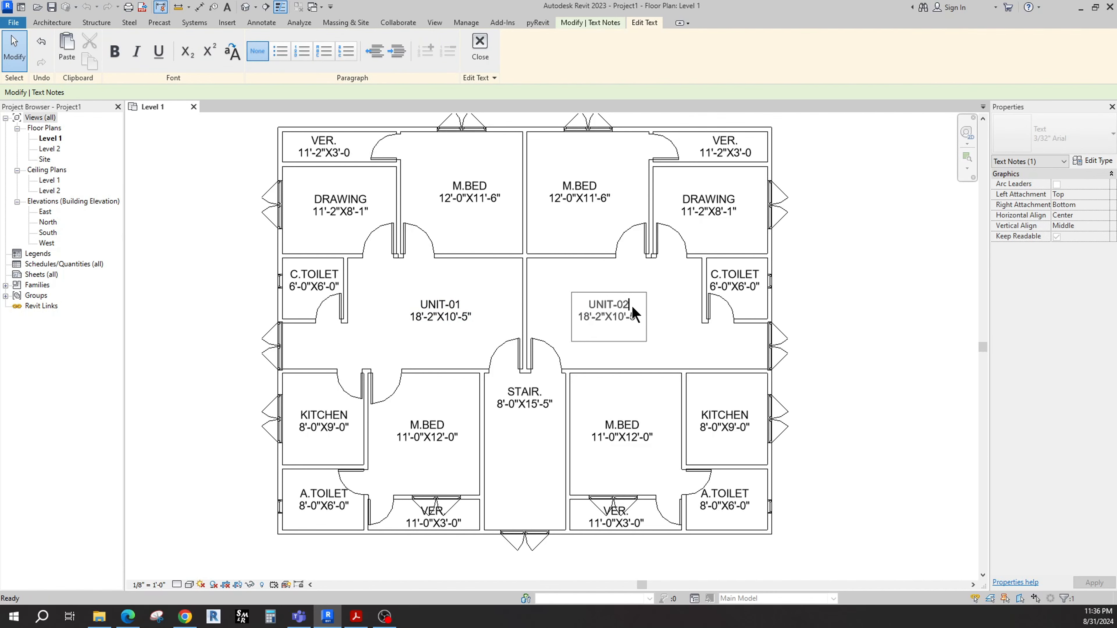
{"action": "left_click", "coordinate": [678, 344]}
{"action": "scroll", "coordinate": [672, 351], "scroll_direction": "down", "scroll_amount": 2}
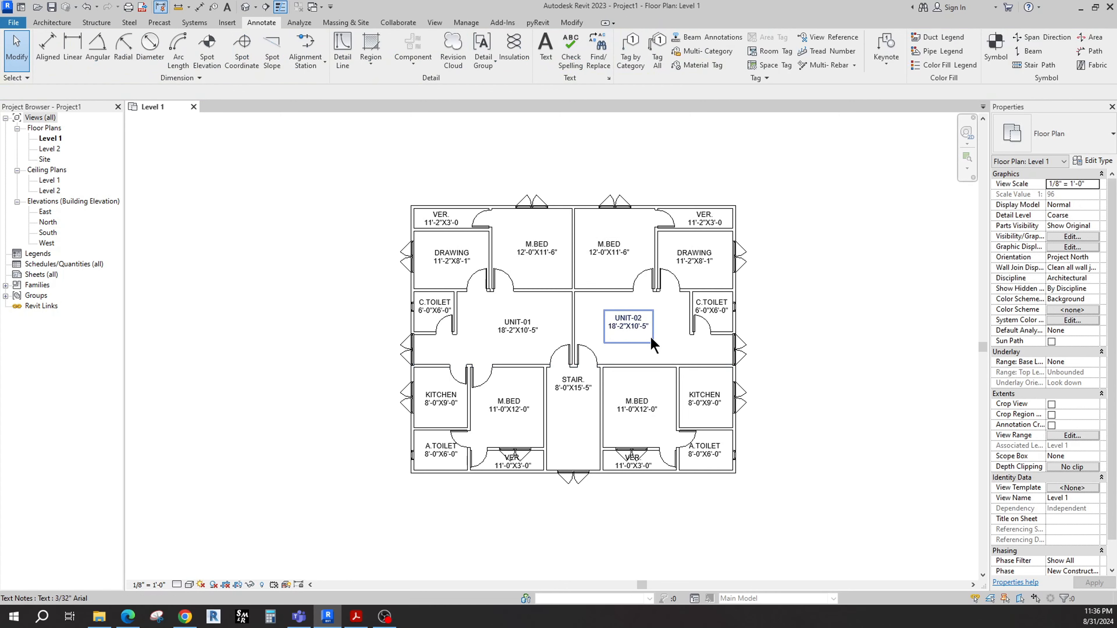
{"action": "scroll", "coordinate": [660, 352], "scroll_direction": "up", "scroll_amount": 4}
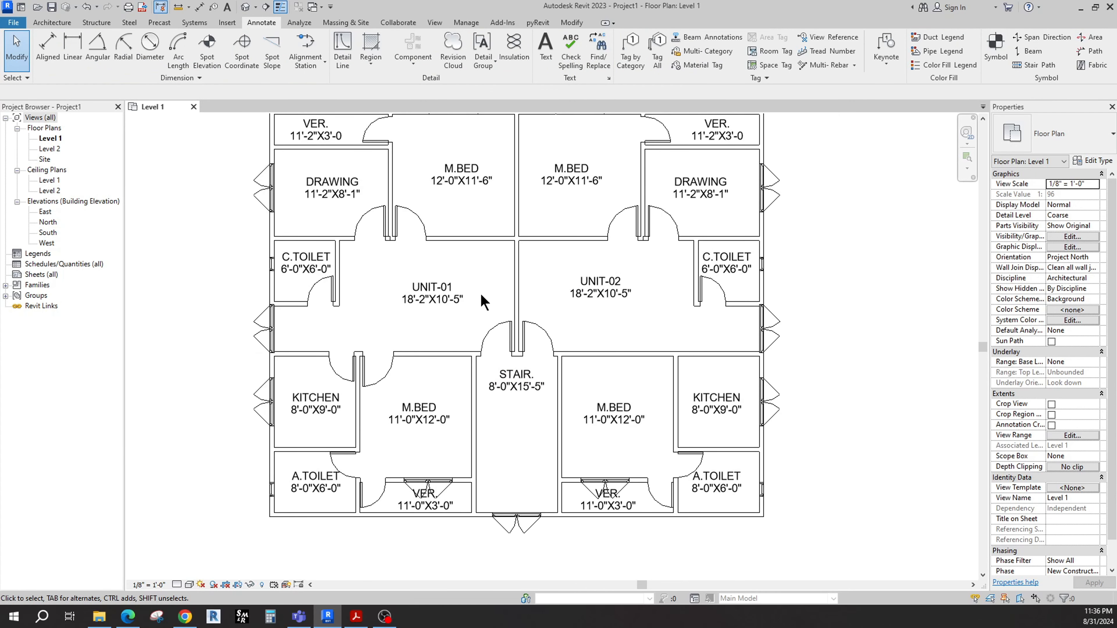
{"action": "middle_click_drag", "start_coordinate": [441, 282], "coordinate": [447, 317]}
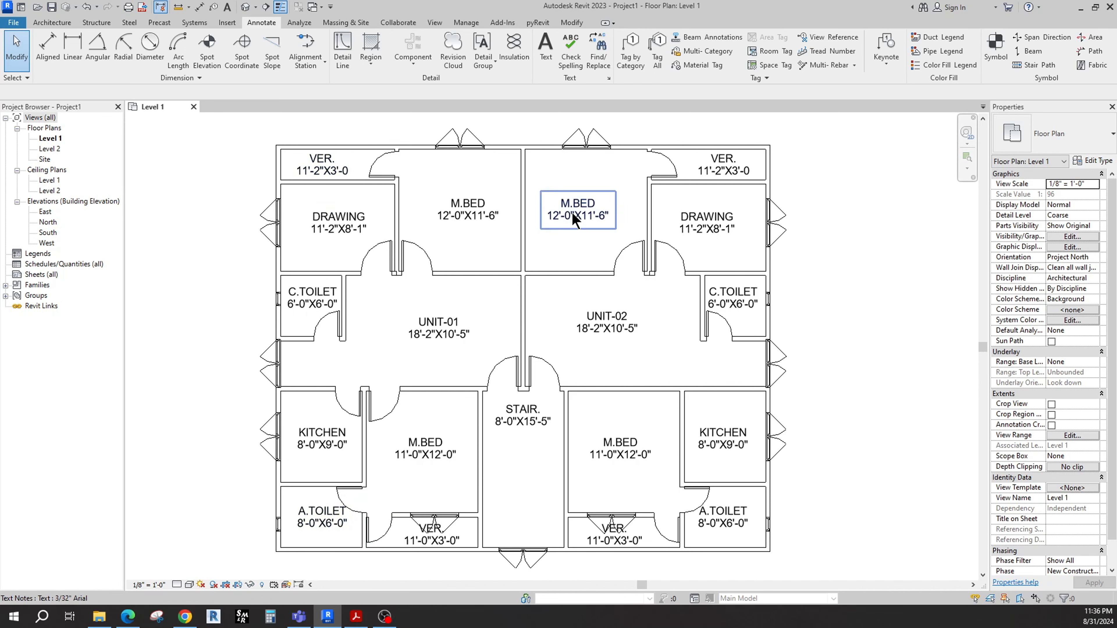
{"action": "middle_click_drag", "start_coordinate": [541, 322], "coordinate": [532, 316]}
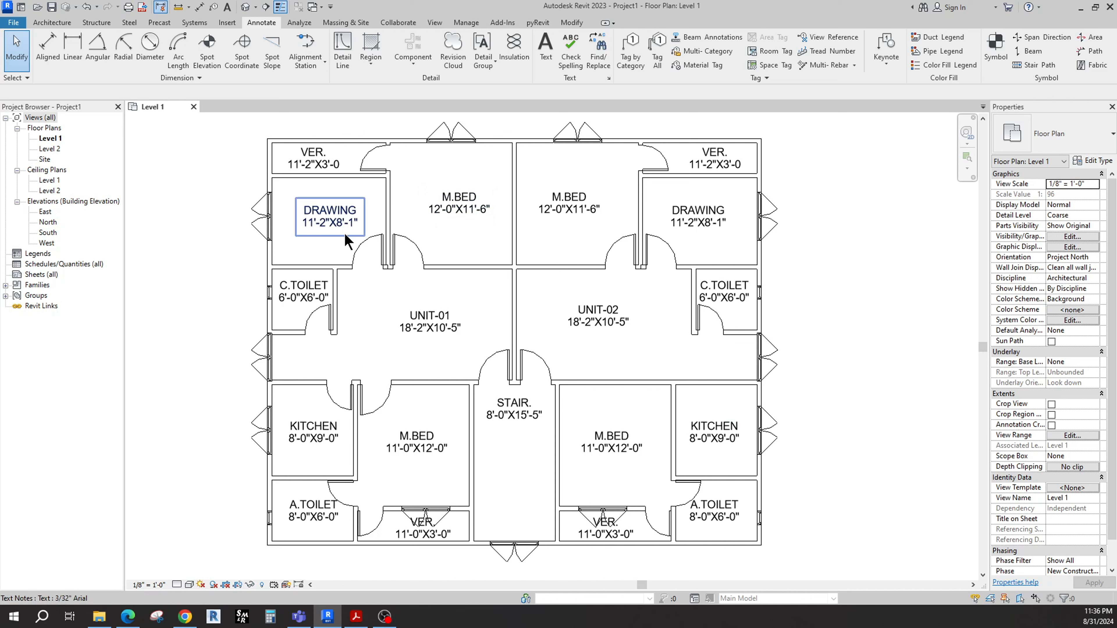
- Dimension the building's overall width between the outer faces of its two side walls, placing the dimension above the plan
{"action": "middle_click_drag", "start_coordinate": [414, 307], "coordinate": [416, 332]}
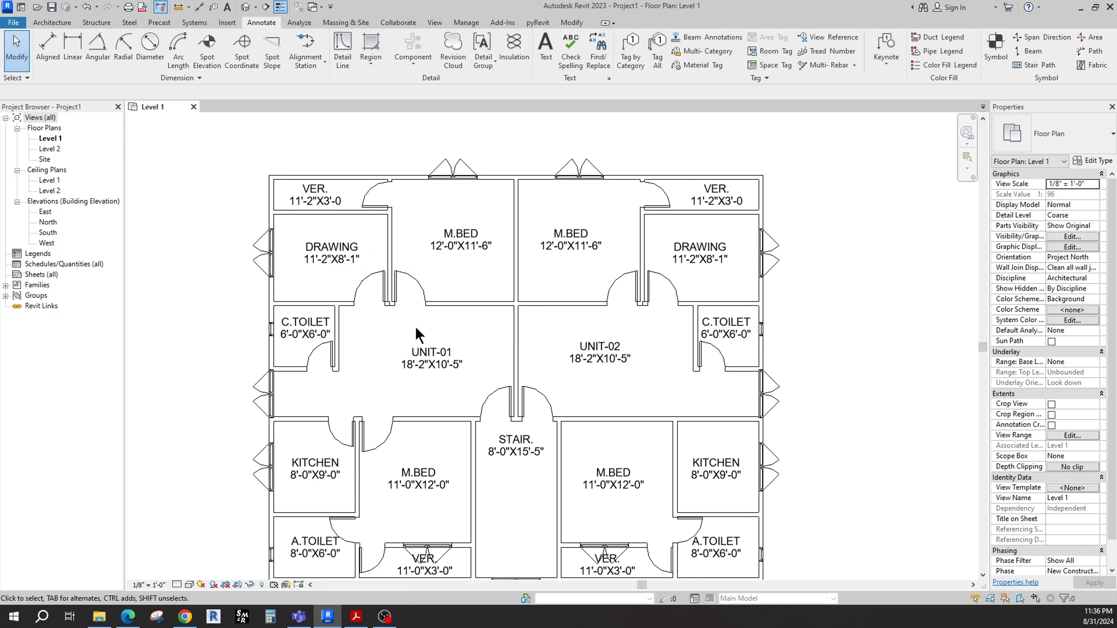
{"action": "key", "text": "d"}
{"action": "key", "text": "i"}
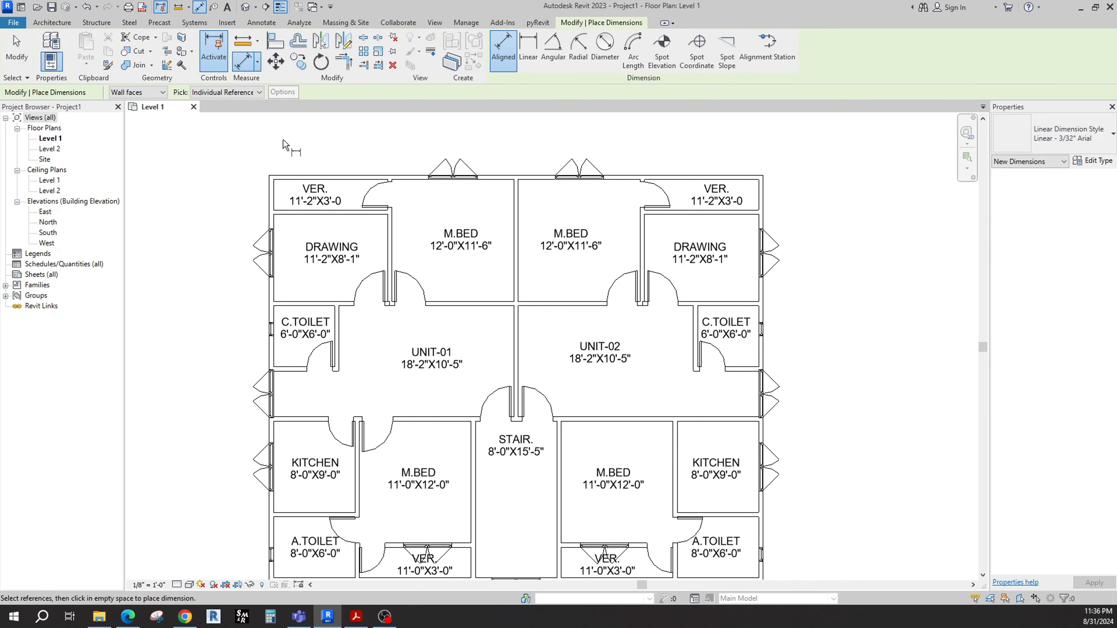
{"action": "left_click", "coordinate": [270, 202]}
{"action": "left_click", "coordinate": [762, 206]}
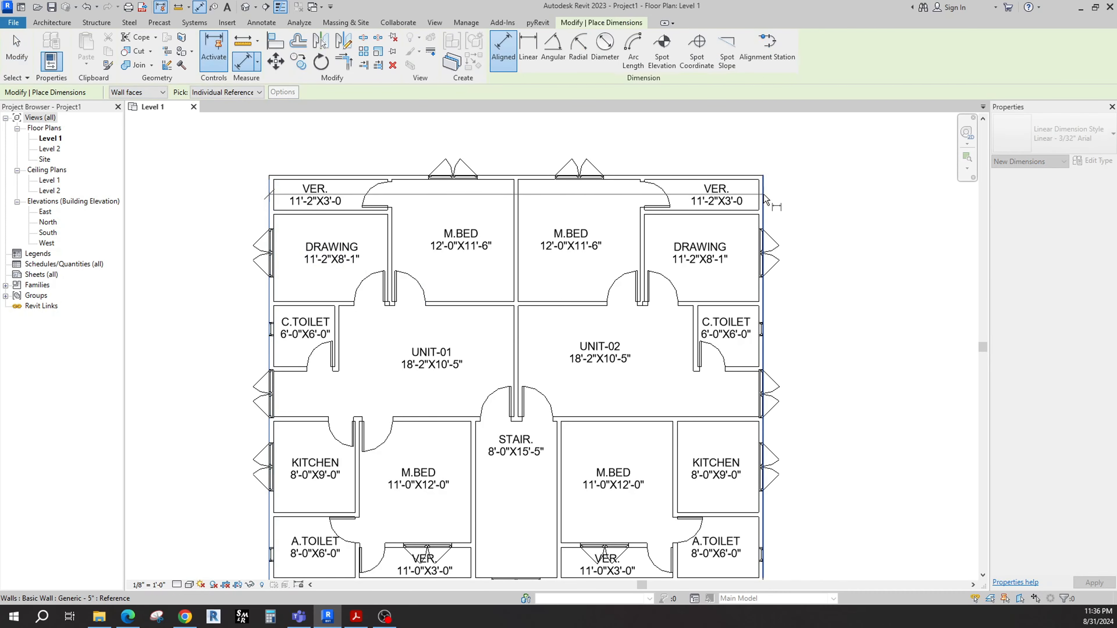
{"action": "left_click", "coordinate": [581, 152]}
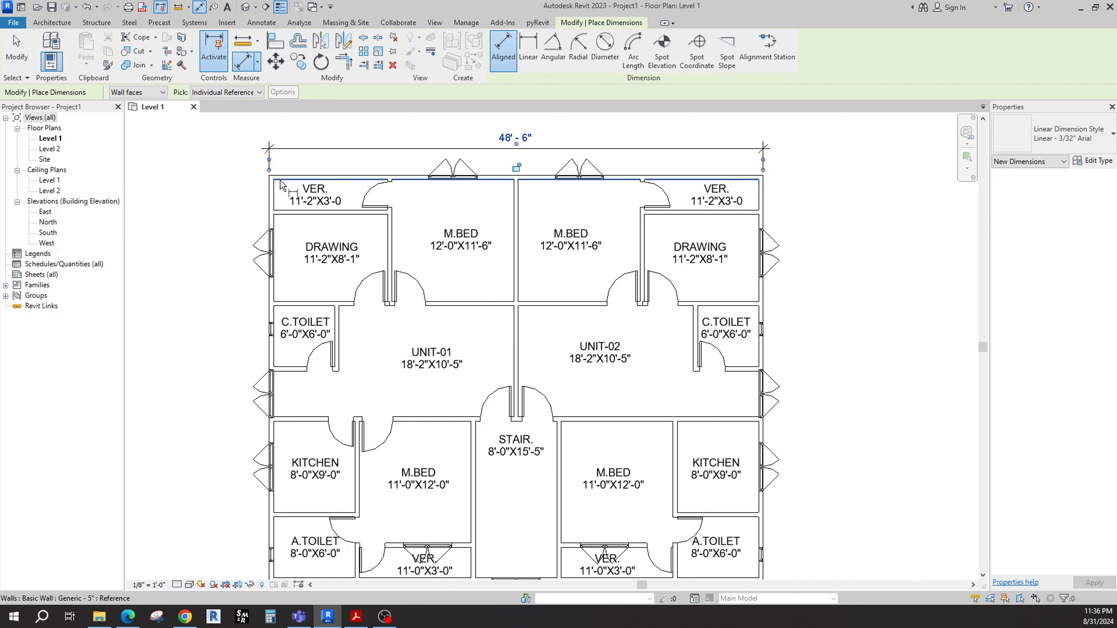
- Dimension the building's overall depth between its upper and lower outer wall faces, placing the dimension left of the plan
{"action": "scroll", "coordinate": [284, 332], "scroll_direction": "down", "scroll_amount": 2}
{"action": "middle_click_drag", "start_coordinate": [282, 327], "coordinate": [301, 257]}
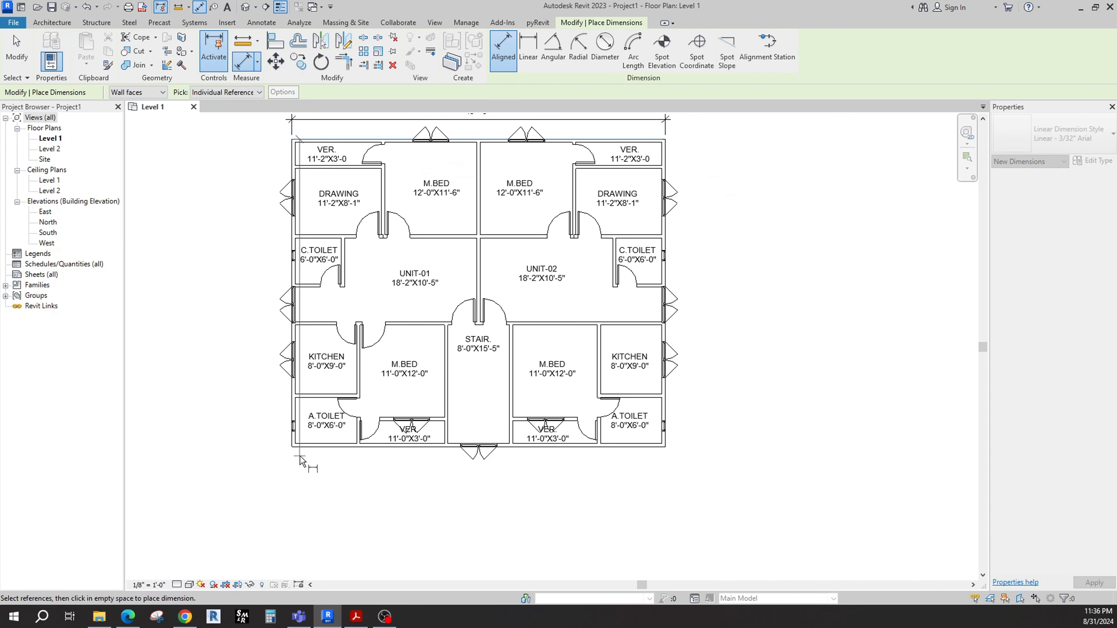
{"action": "left_click", "coordinate": [298, 447]}
{"action": "scroll", "coordinate": [268, 261], "scroll_direction": "up", "scroll_amount": 2}
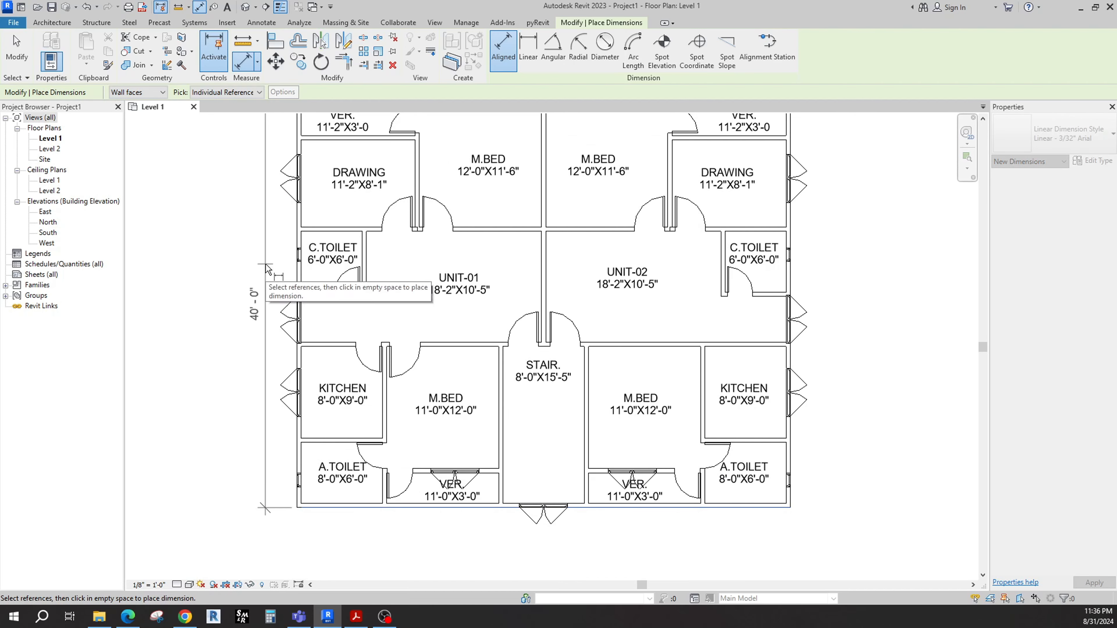
{"action": "left_click", "coordinate": [268, 264]}
{"action": "middle_click_drag", "start_coordinate": [250, 190], "coordinate": [240, 242]}
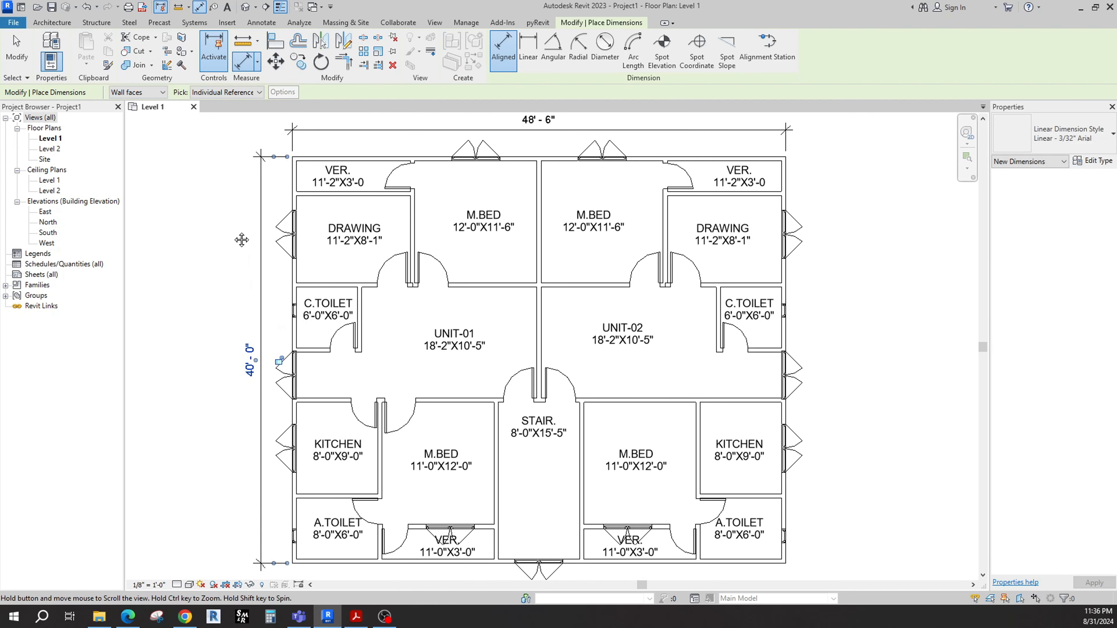
{"action": "key", "text": "Escape"}
{"action": "key", "text": "Escape"}
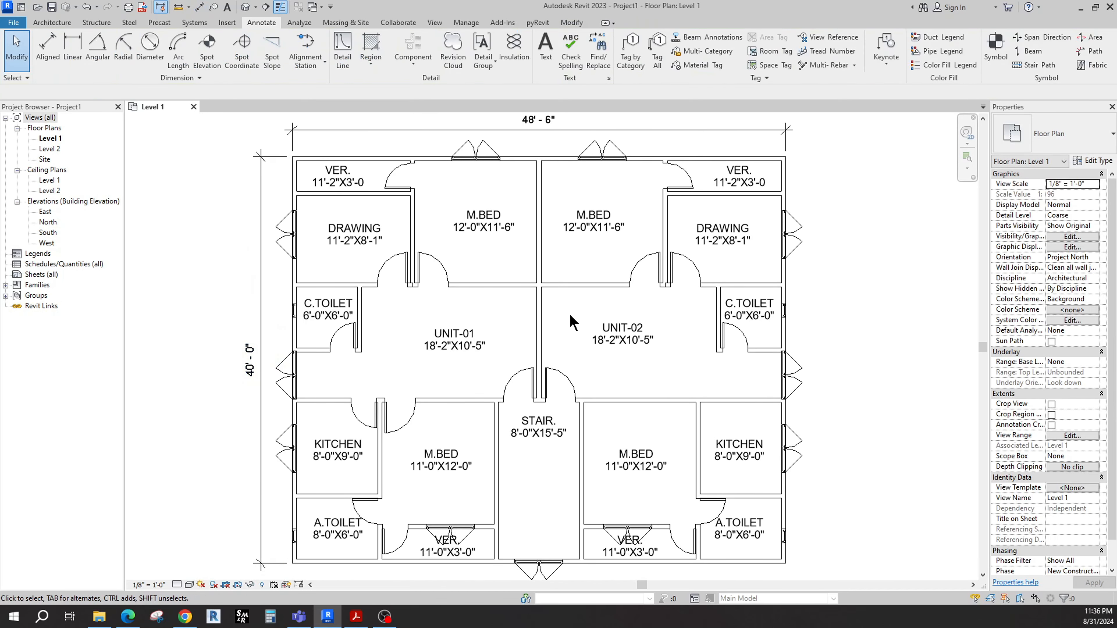
{"action": "middle_click_drag", "start_coordinate": [574, 324], "coordinate": [574, 321]}
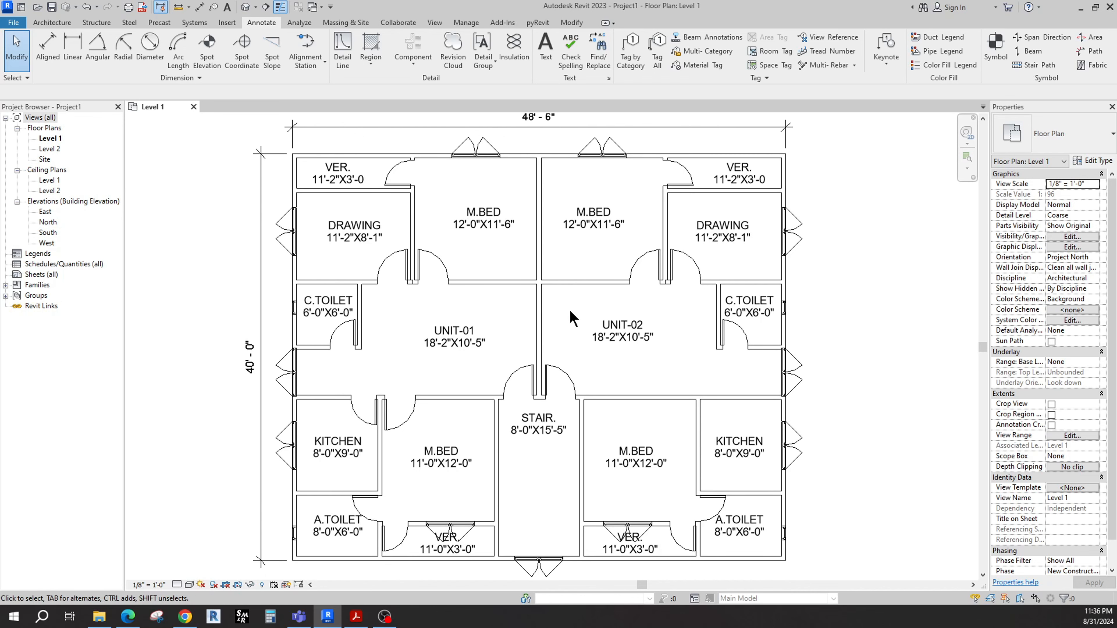
{"action": "middle_click_drag", "start_coordinate": [570, 317], "coordinate": [563, 323]}
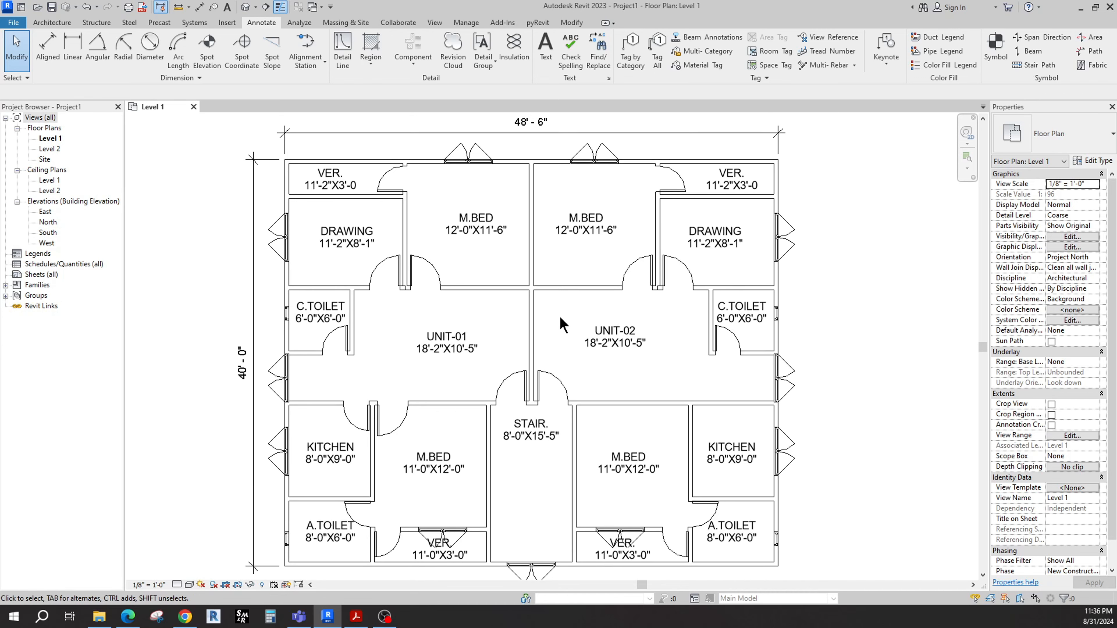